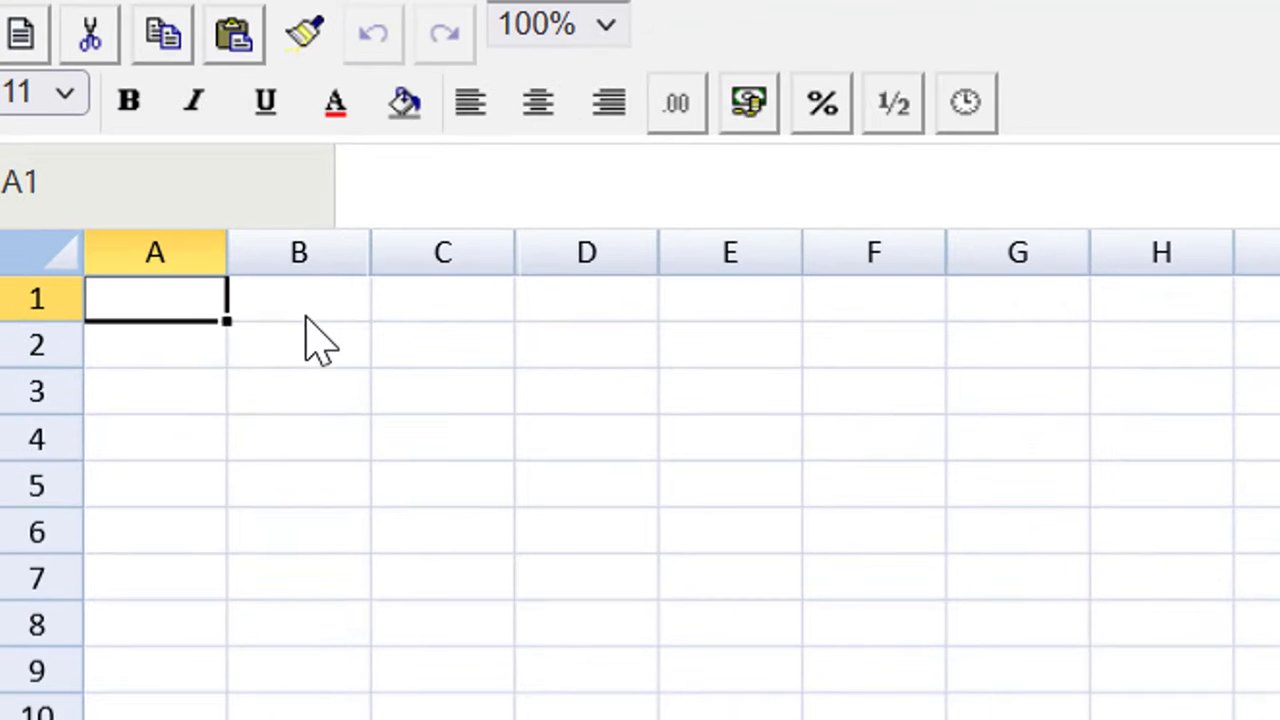
# Step: Enter the headings Year, Quarter and Time Series in B2:D2 and autofit column D
pyautogui.click(296, 362)
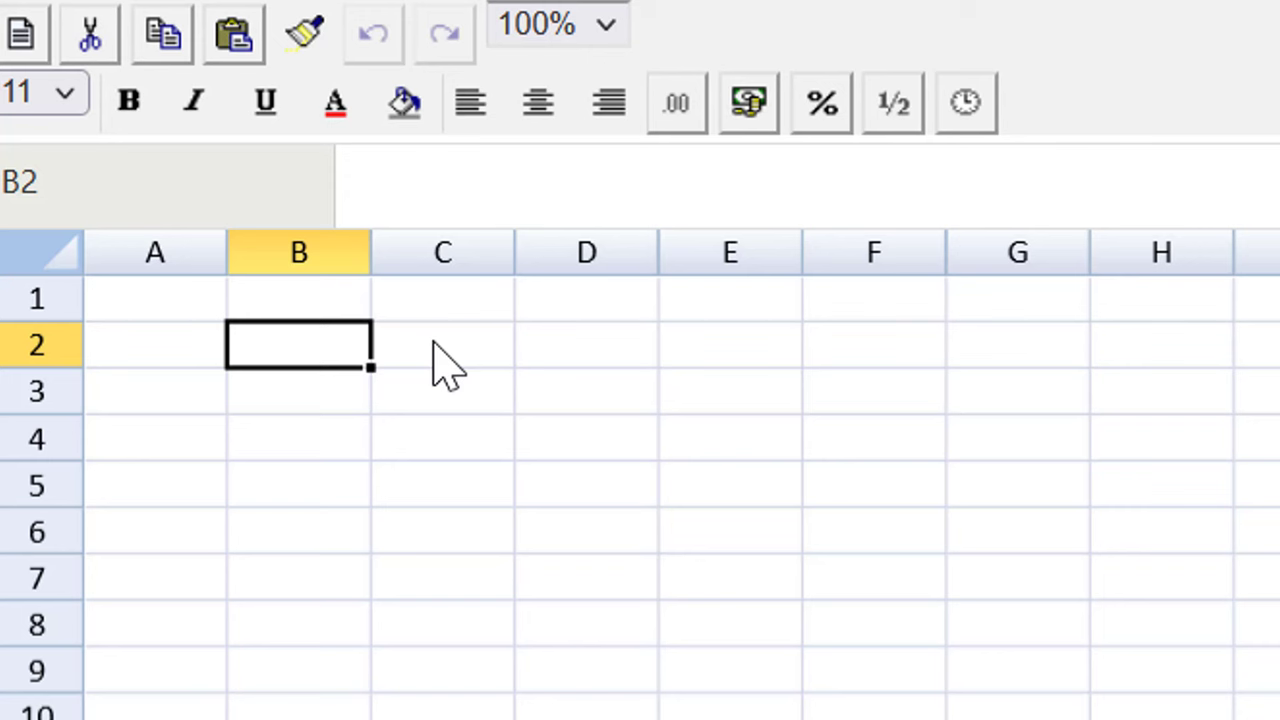
pyautogui.write('Year')
pyautogui.click(435, 345)
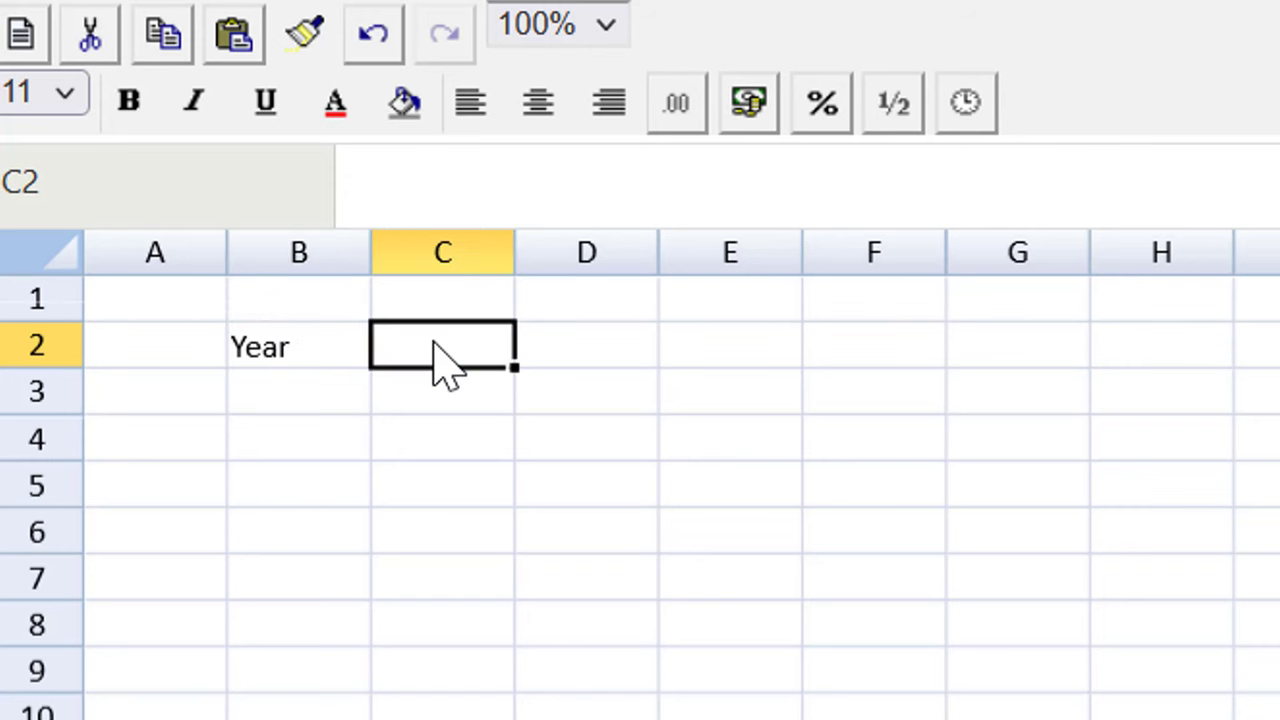
pyautogui.write('W')
pyautogui.press('BackSpace')
pyautogui.write('Quarter')
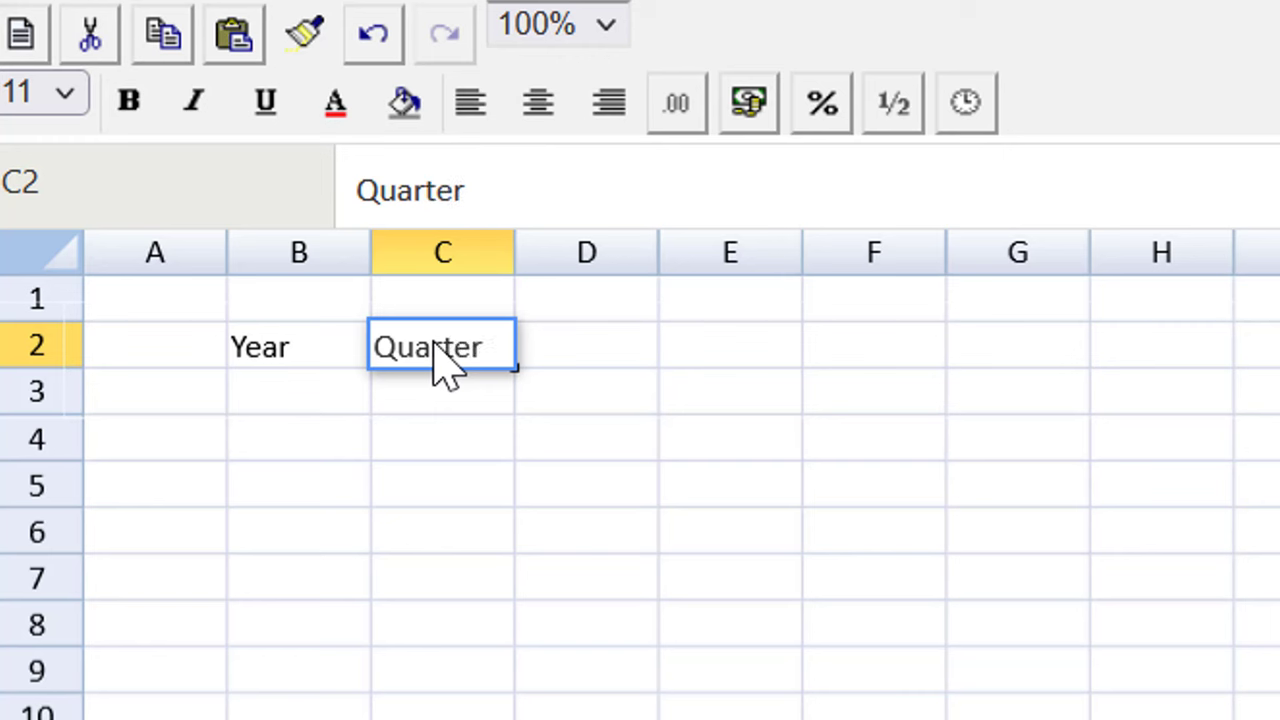
pyautogui.press('Tab')
pyautogui.write('Time Series')
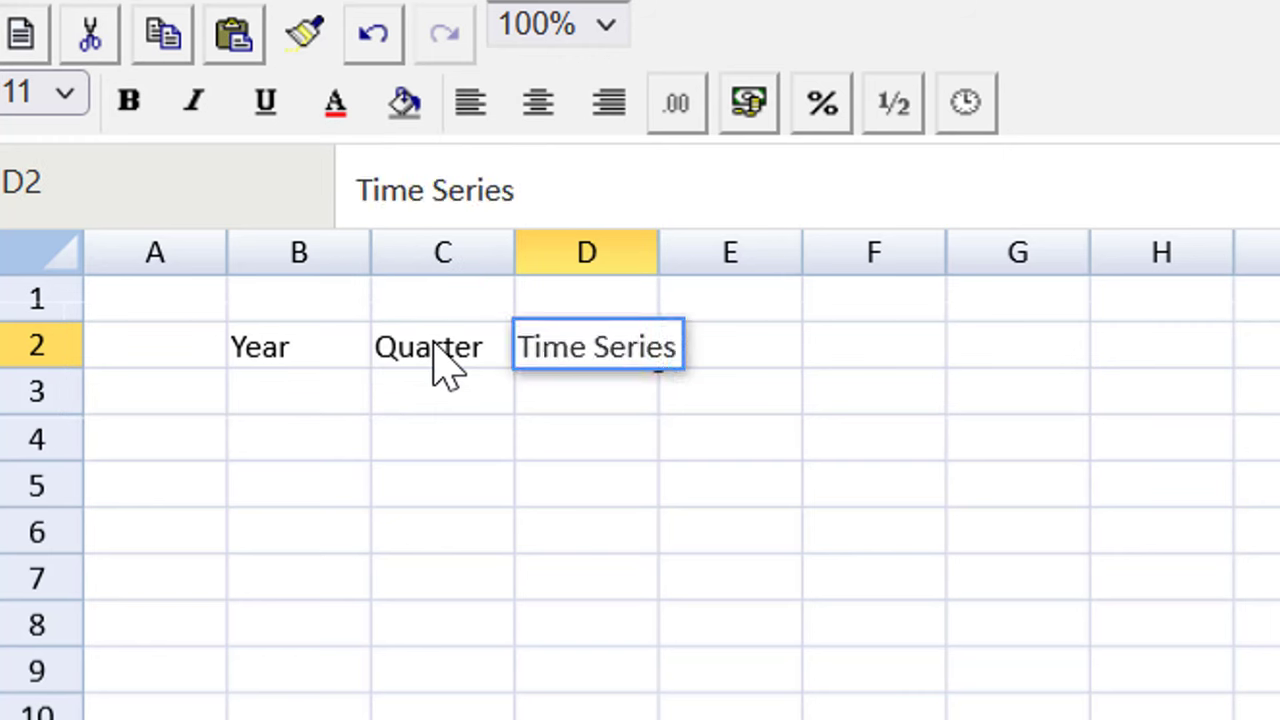
pyautogui.press('Return')
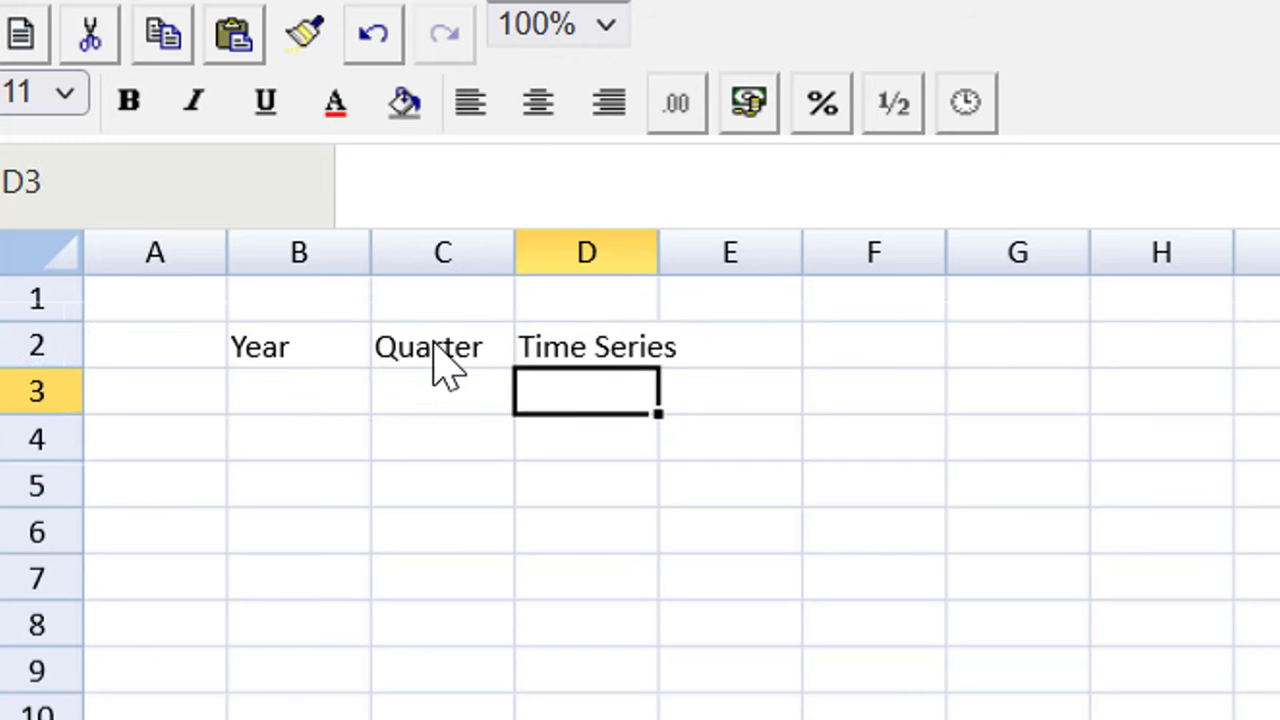
pyautogui.doubleClick(660, 264)
# Step: Fill 2010 into B3 and B5, and 2011 into B7 through B13 on alternate rows
pyautogui.click(286, 443)
pyautogui.click(307, 404)
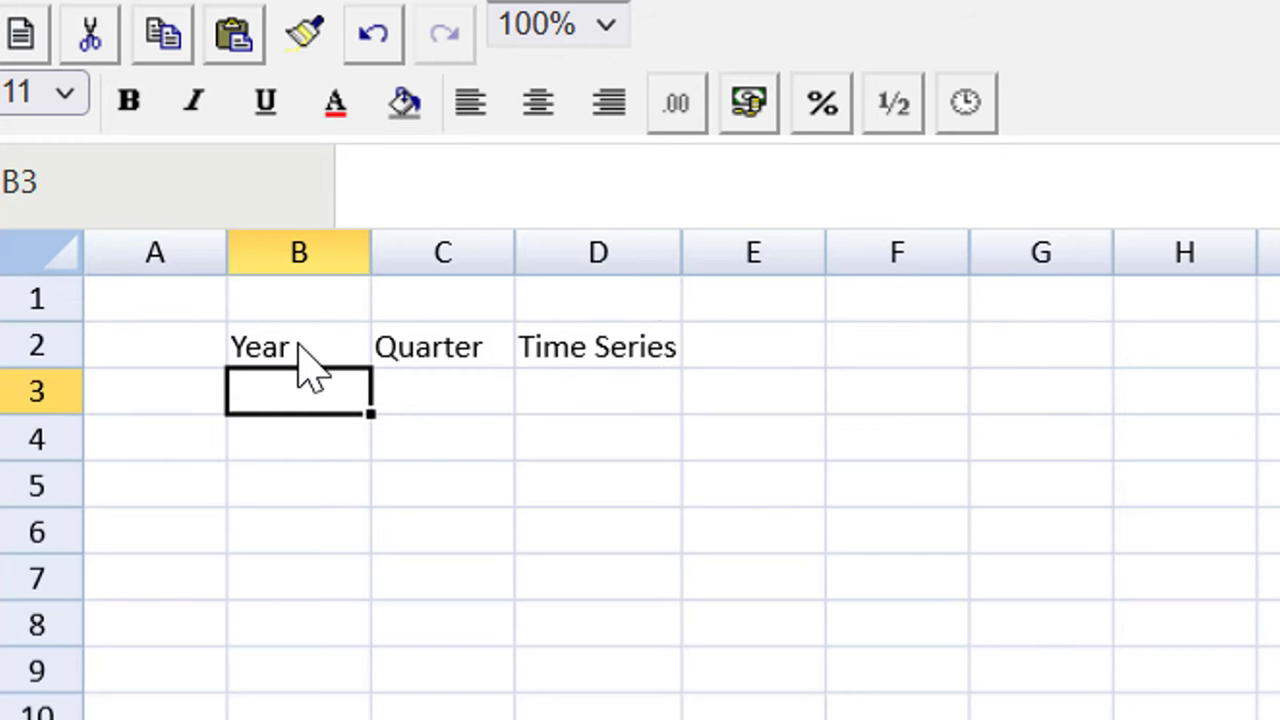
pyautogui.write('2010')
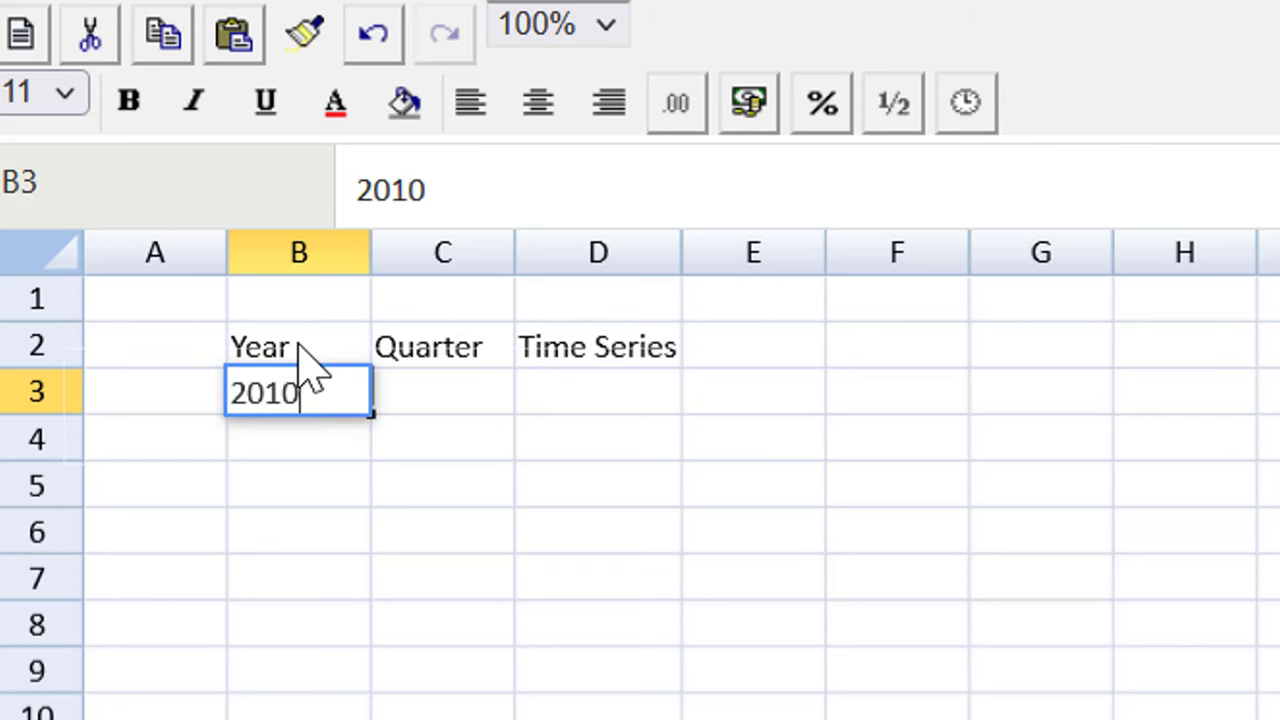
pyautogui.press('Return')
pyautogui.press('Up')
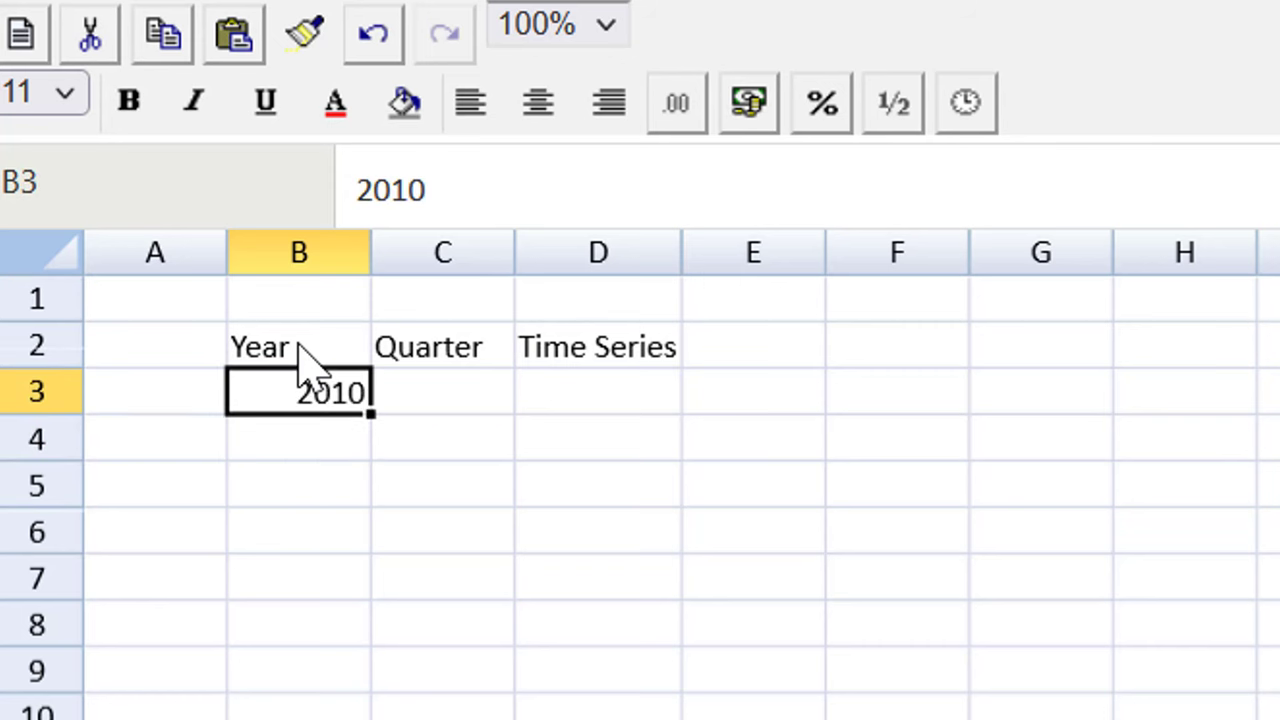
pyautogui.hotkey('ctrl', 'c')
pyautogui.press('Down')
pyautogui.press('Down')
pyautogui.hotkey('ctrl', 'v')
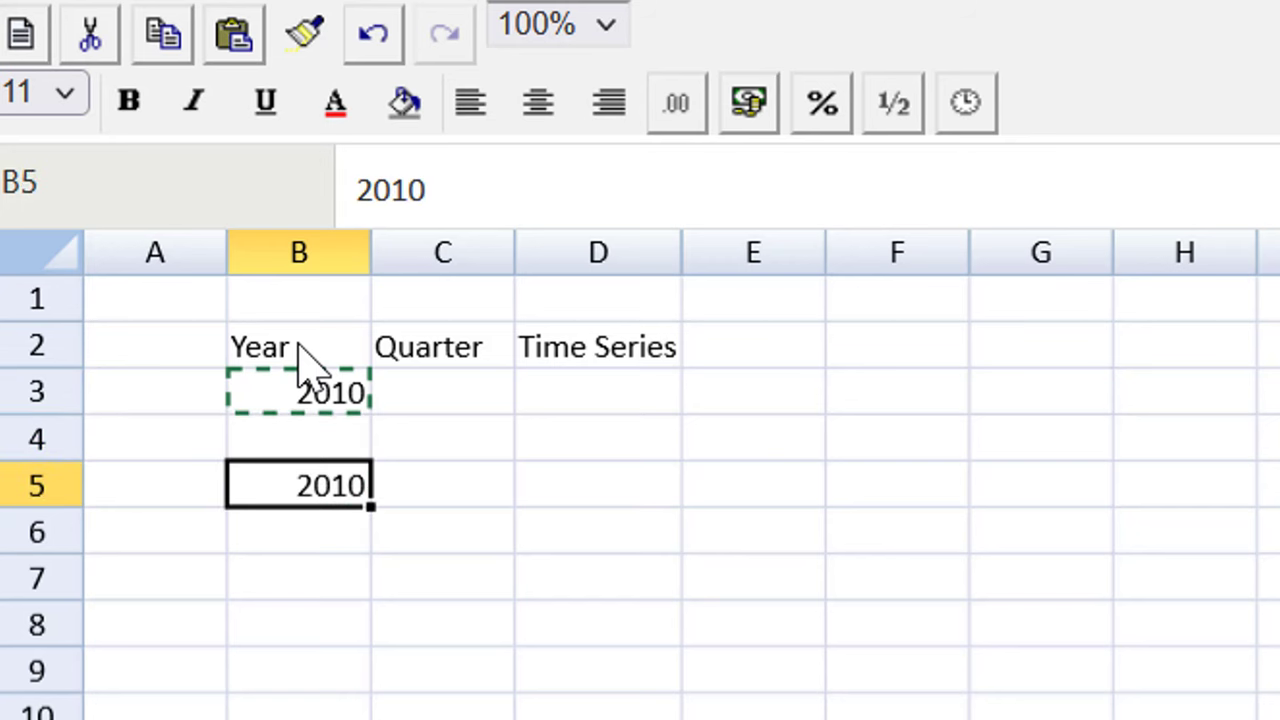
pyautogui.press('Down')
pyautogui.press('Down')
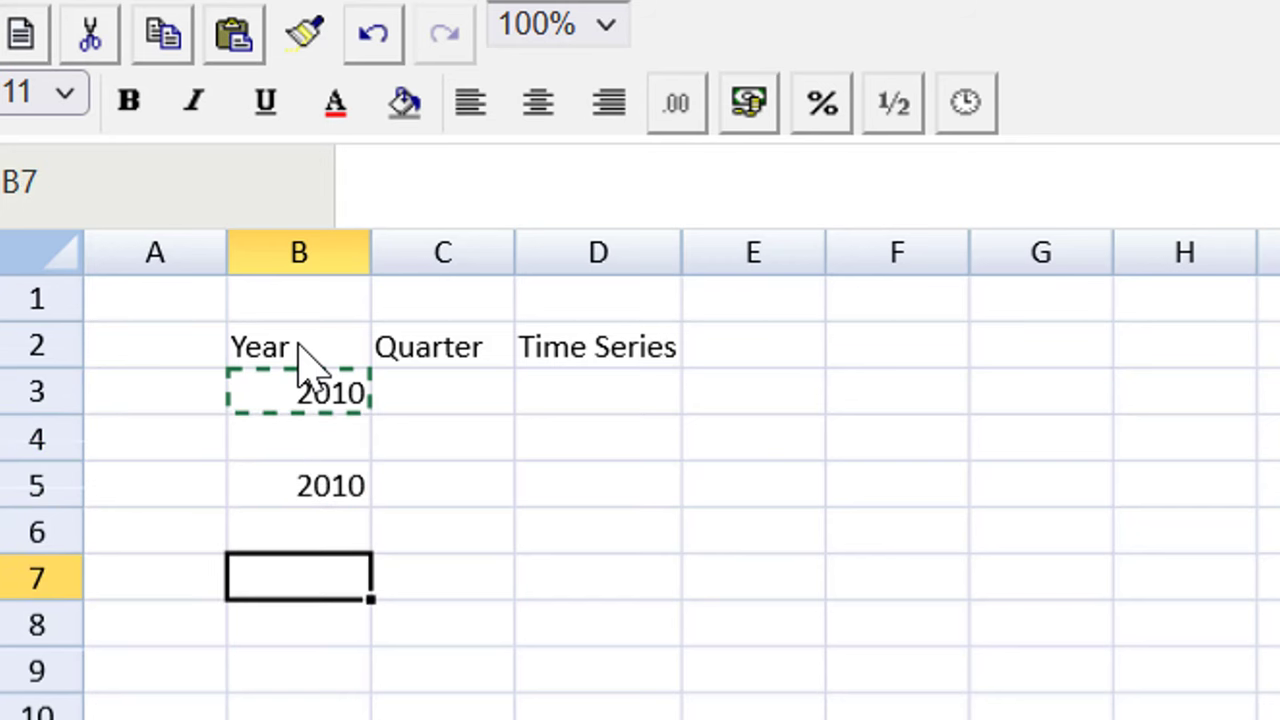
pyautogui.write('2011')
pyautogui.press('Return')
pyautogui.press('Up')
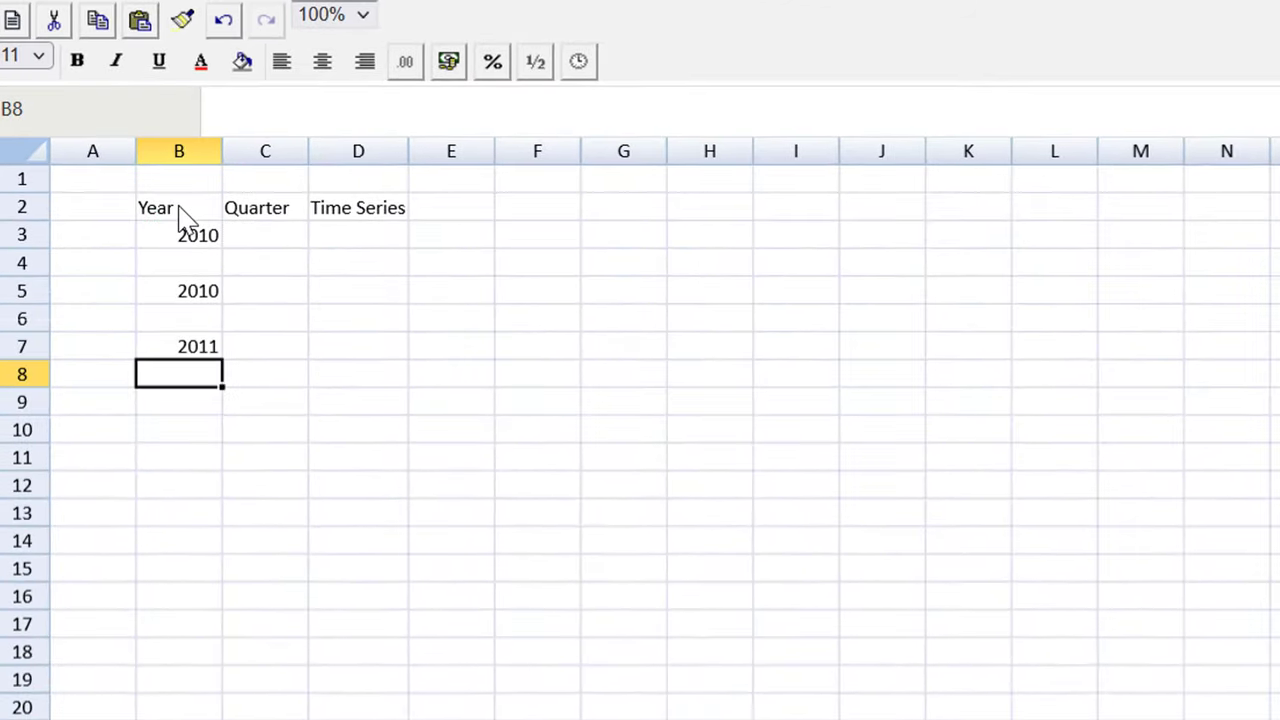
pyautogui.hotkey('ctrl', 'c')
pyautogui.press('Down')
pyautogui.press('Down')
pyautogui.hotkey('ctrl', 'v')
pyautogui.press('Down')
pyautogui.press('Down')
pyautogui.hotkey('ctrl', 'v')
pyautogui.press('Down')
pyautogui.press('Down')
pyautogui.hotkey('ctrl', 'v')
pyautogui.press('Down')
pyautogui.press('Down')
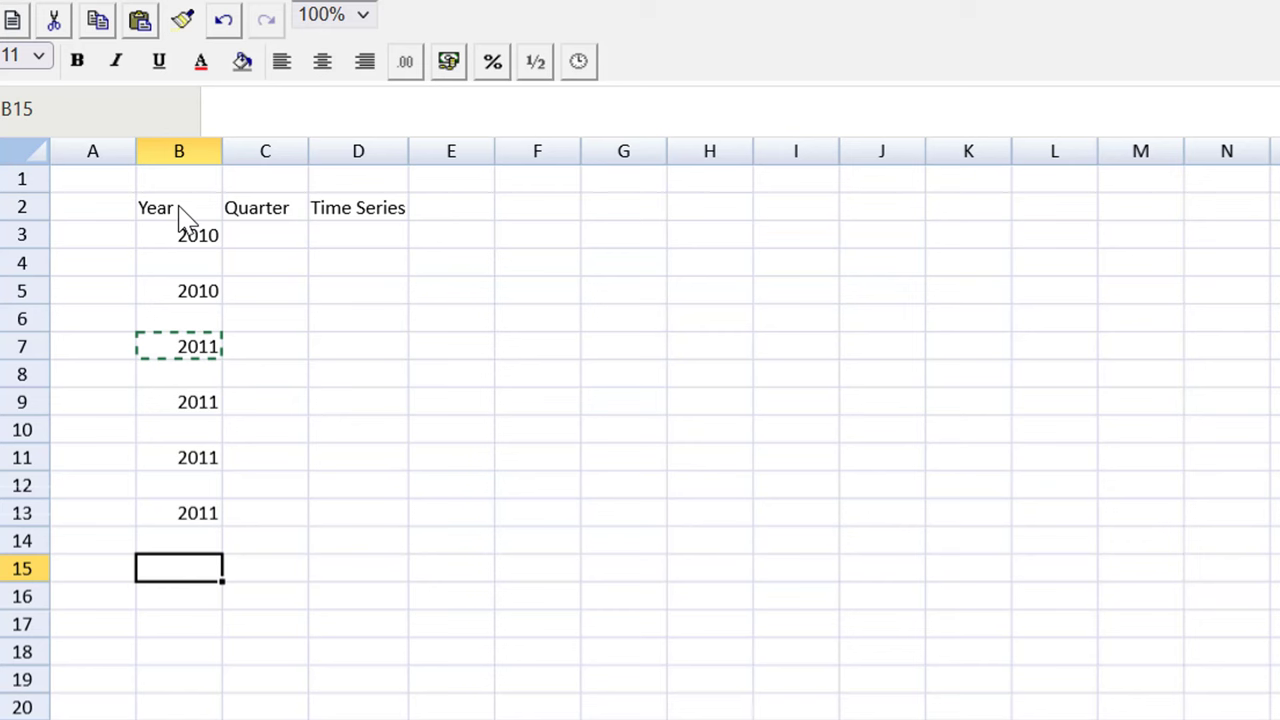
# Step: Fill 2012 into B15, B17, B19 and B21
pyautogui.write('2012')
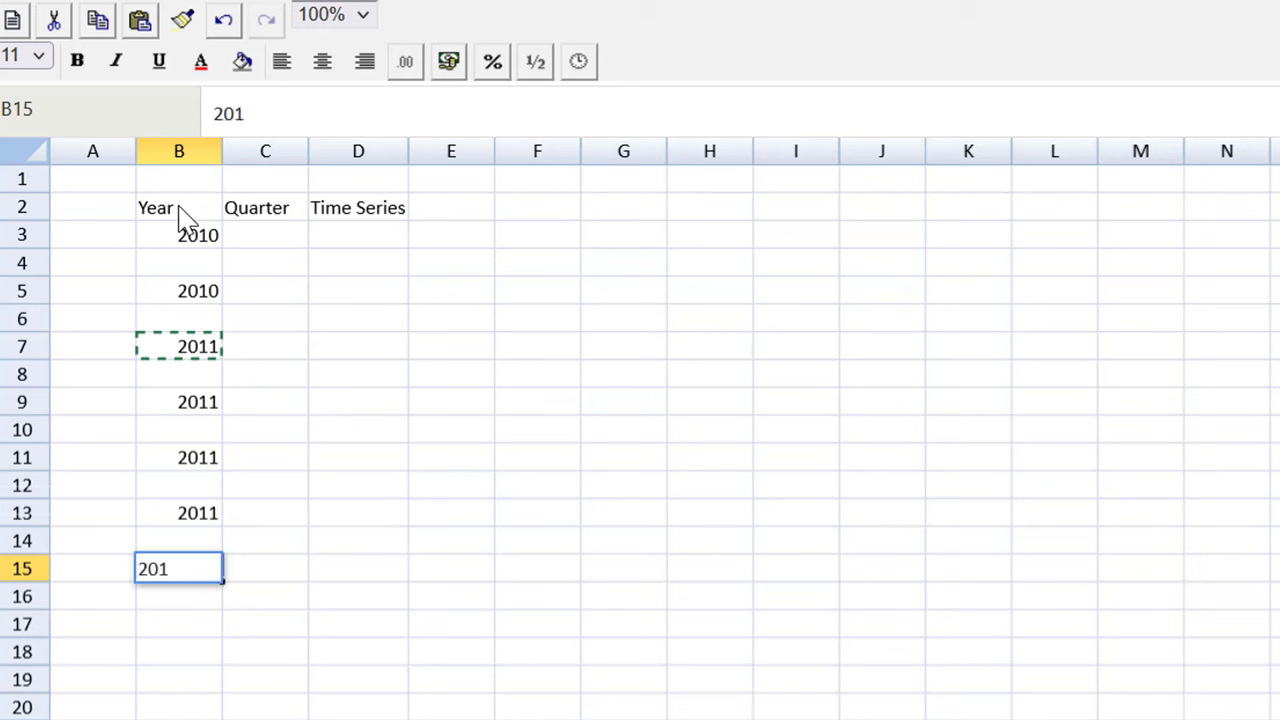
pyautogui.press('Return')
pyautogui.press('Up')
pyautogui.hotkey('ctrl', 'c')
pyautogui.press('Down')
pyautogui.press('Down')
pyautogui.hotkey('ctrl', 'v')
pyautogui.press('Down')
pyautogui.press('Down')
pyautogui.hotkey('ctrl', 'v')
pyautogui.press('Down')
pyautogui.press('Down')
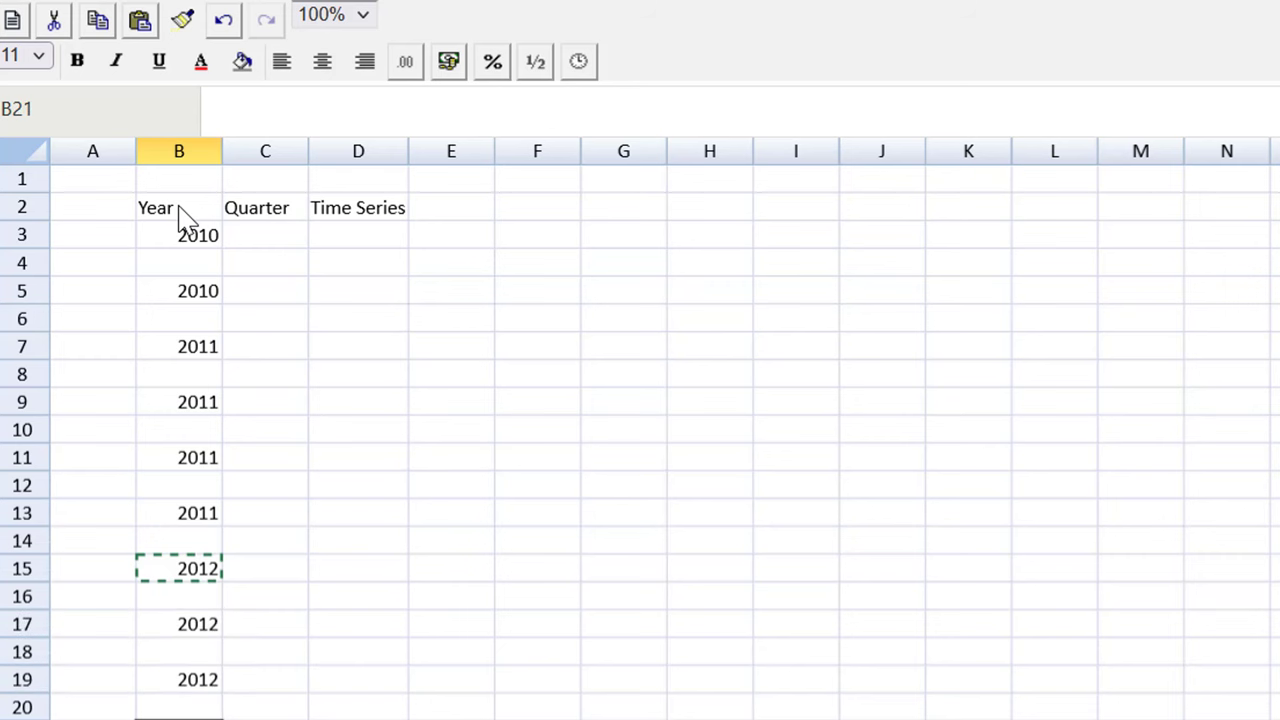
pyautogui.hotkey('ctrl', 'v')
pyautogui.press('Up')
pyautogui.press('Up')
pyautogui.press('Up')
pyautogui.press('Up')
pyautogui.press('Up')
pyautogui.press('Up')
pyautogui.press('Up')
pyautogui.press('Up')
pyautogui.press('Up')
pyautogui.press('Up')
pyautogui.press('Up')
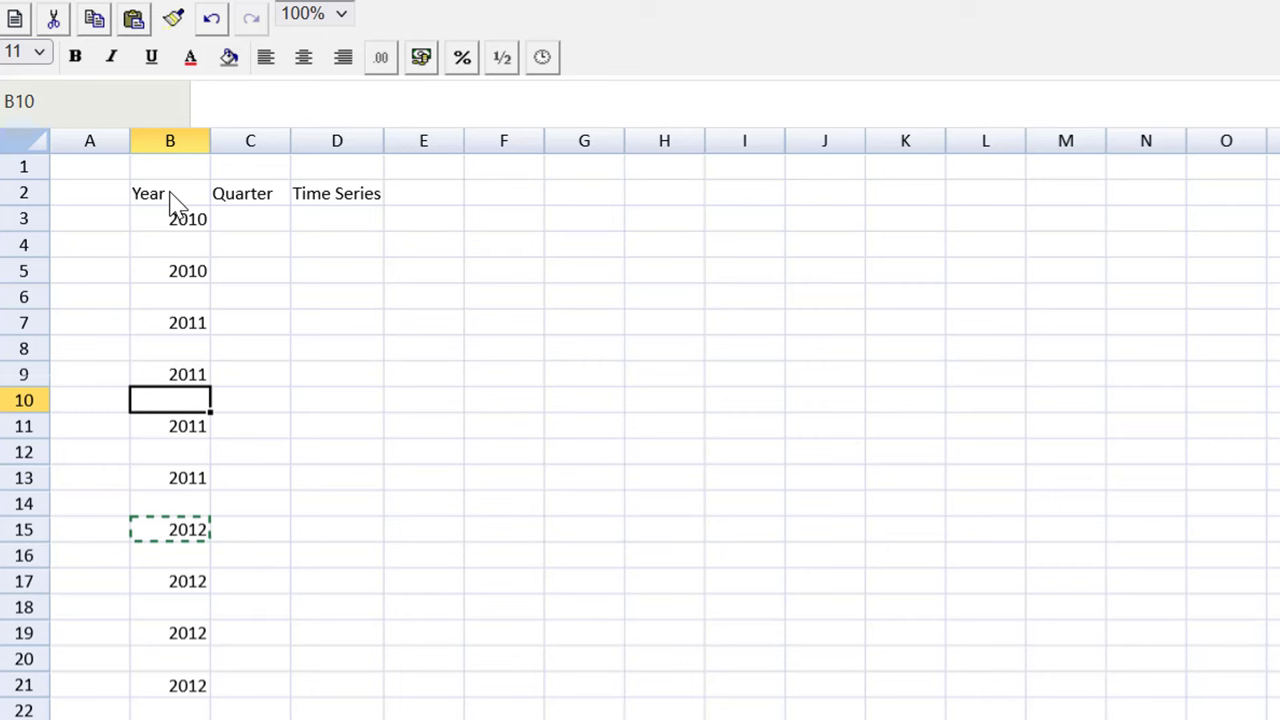
# Step: Enter quarters 3, 4, 1, 2, 3, 4 in C3 through C13 beside the 2010 and 2011 rows
pyautogui.press('Up')
pyautogui.press('Up')
pyautogui.press('Up')
pyautogui.press('Up')
pyautogui.press('Up')
pyautogui.press('Up')
pyautogui.press('Up')
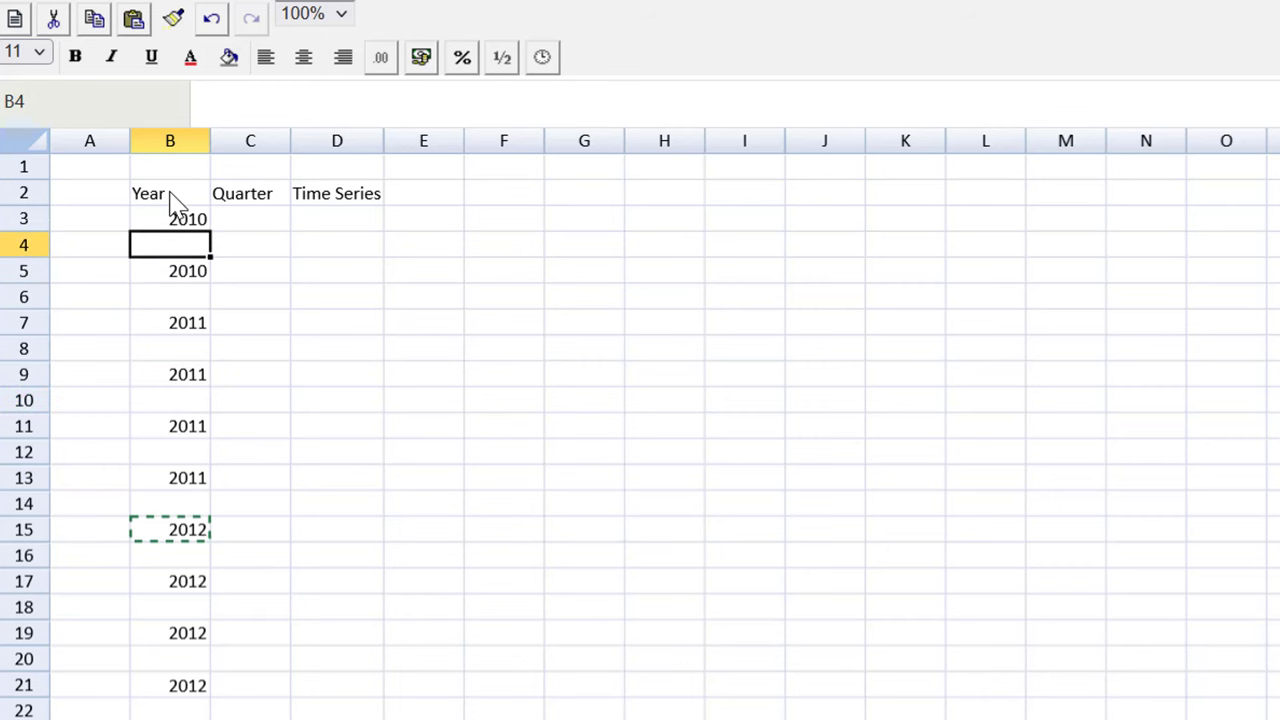
pyautogui.press('Right')
pyautogui.write('3')
pyautogui.press('Return')
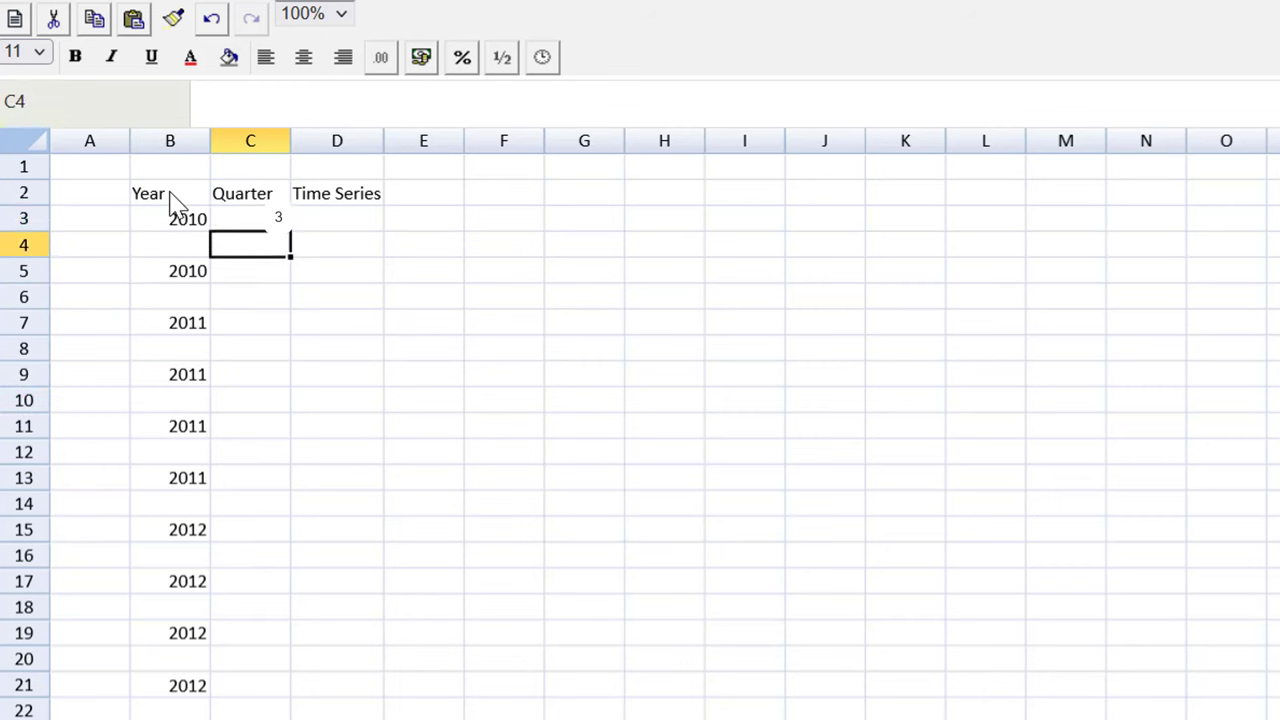
pyautogui.press('Down')
pyautogui.write('4')
pyautogui.press('Return')
pyautogui.press('Down')
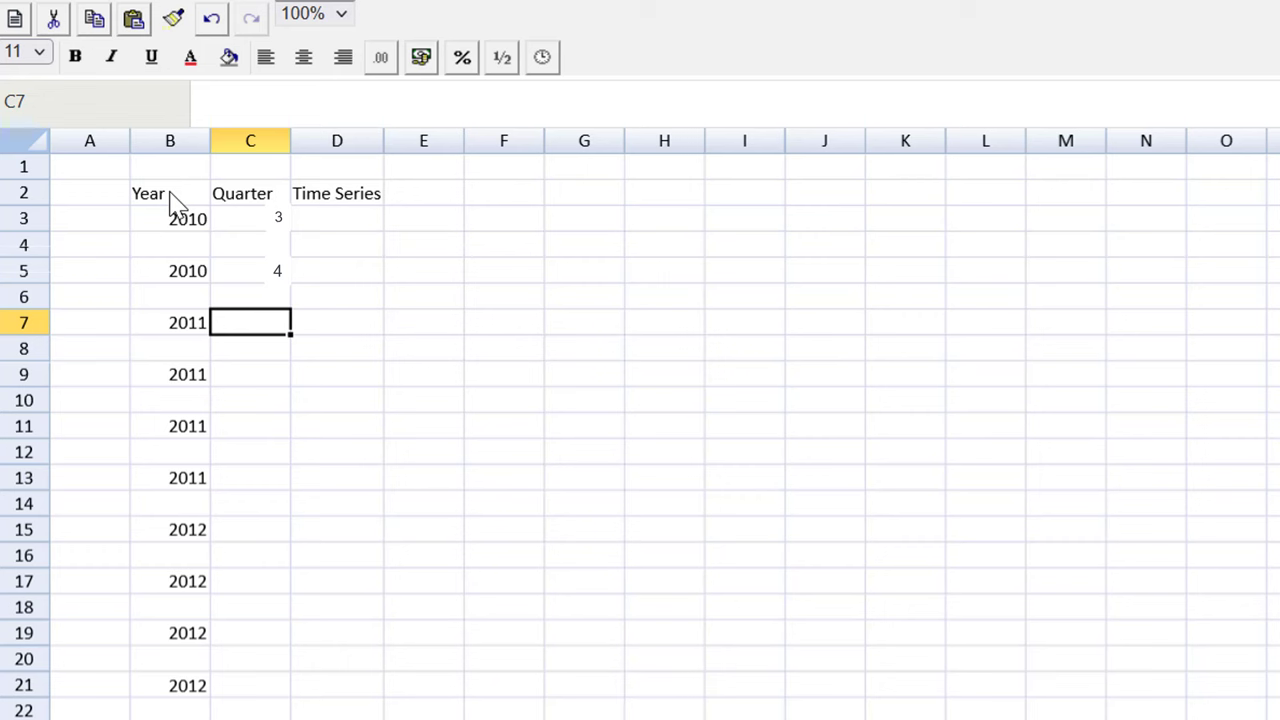
pyautogui.write('1')
pyautogui.press('Return')
pyautogui.press('Down')
pyautogui.write('2')
pyautogui.press('Return')
pyautogui.press('Down')
pyautogui.write('3')
pyautogui.press('Return')
pyautogui.press('Down')
pyautogui.write('4')
pyautogui.press('Return')
pyautogui.press('Down')
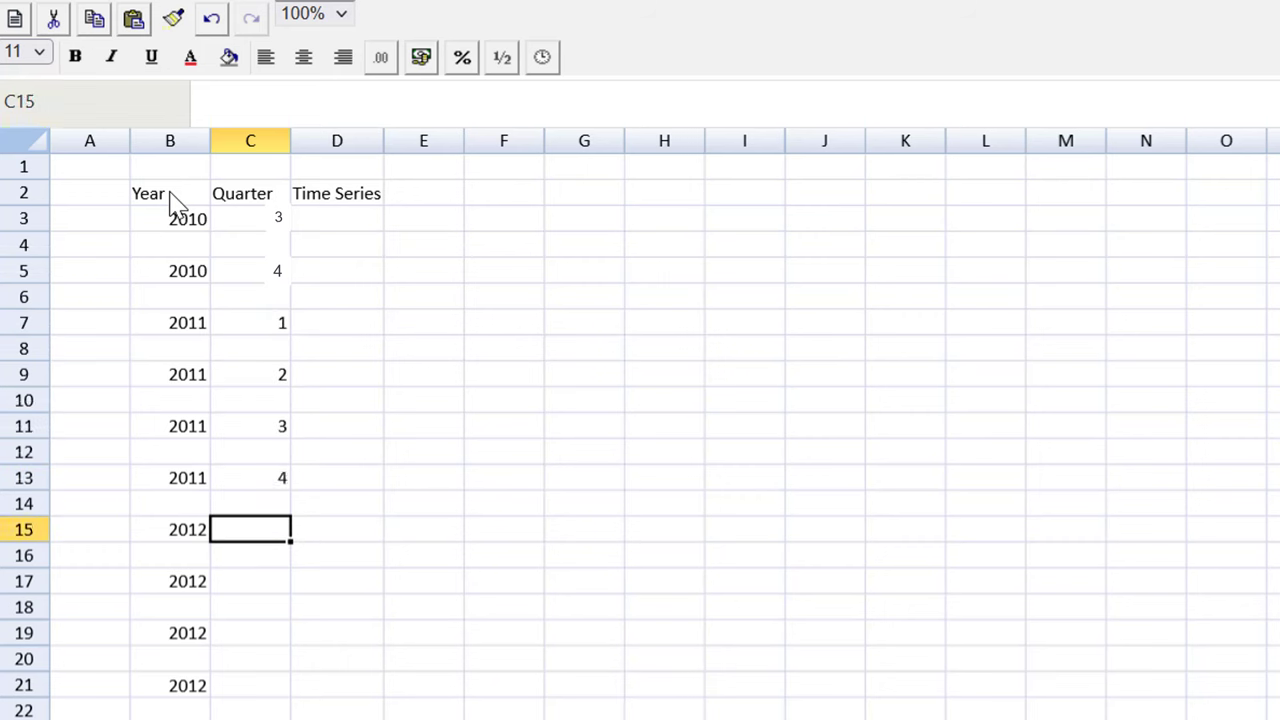
# Step: Enter quarters 1, 2, 3, 4 in C15 through C21 for 2012
pyautogui.write('1')
pyautogui.press('Return')
pyautogui.press('Down')
pyautogui.write('2')
pyautogui.press('Return')
pyautogui.press('Down')
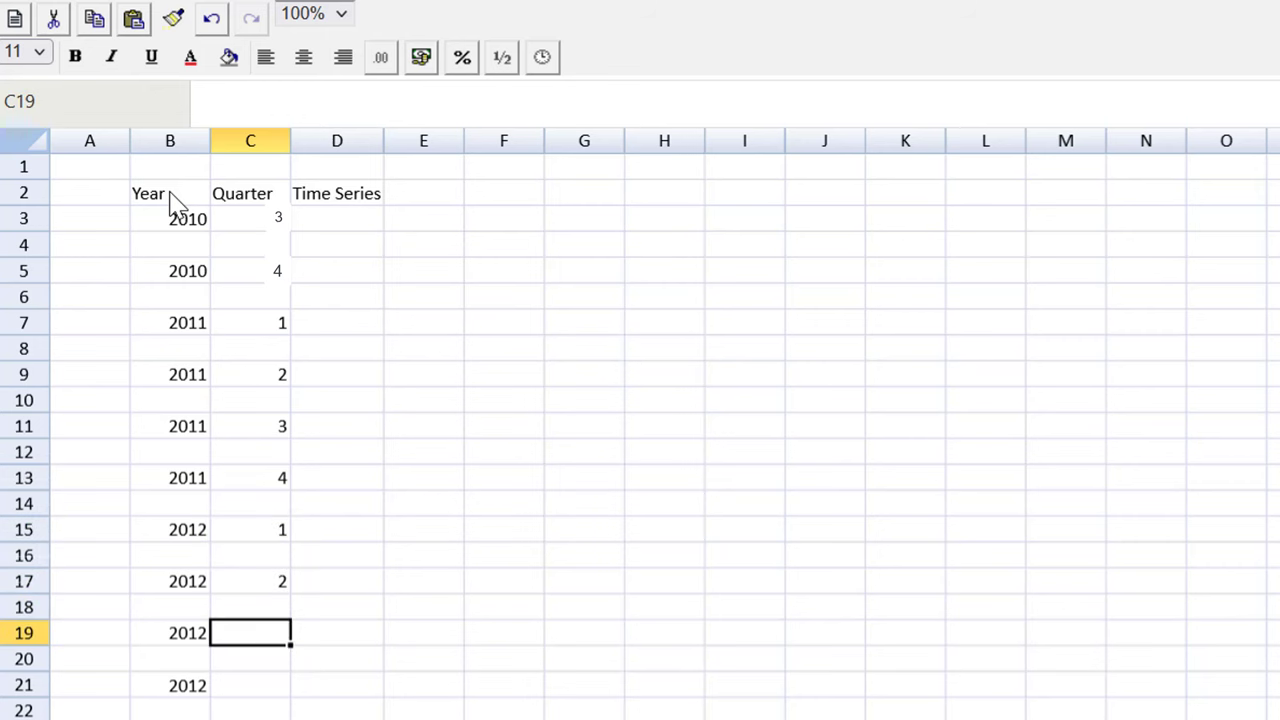
pyautogui.write('3')
pyautogui.press('Return')
pyautogui.press('Down')
pyautogui.write('4')
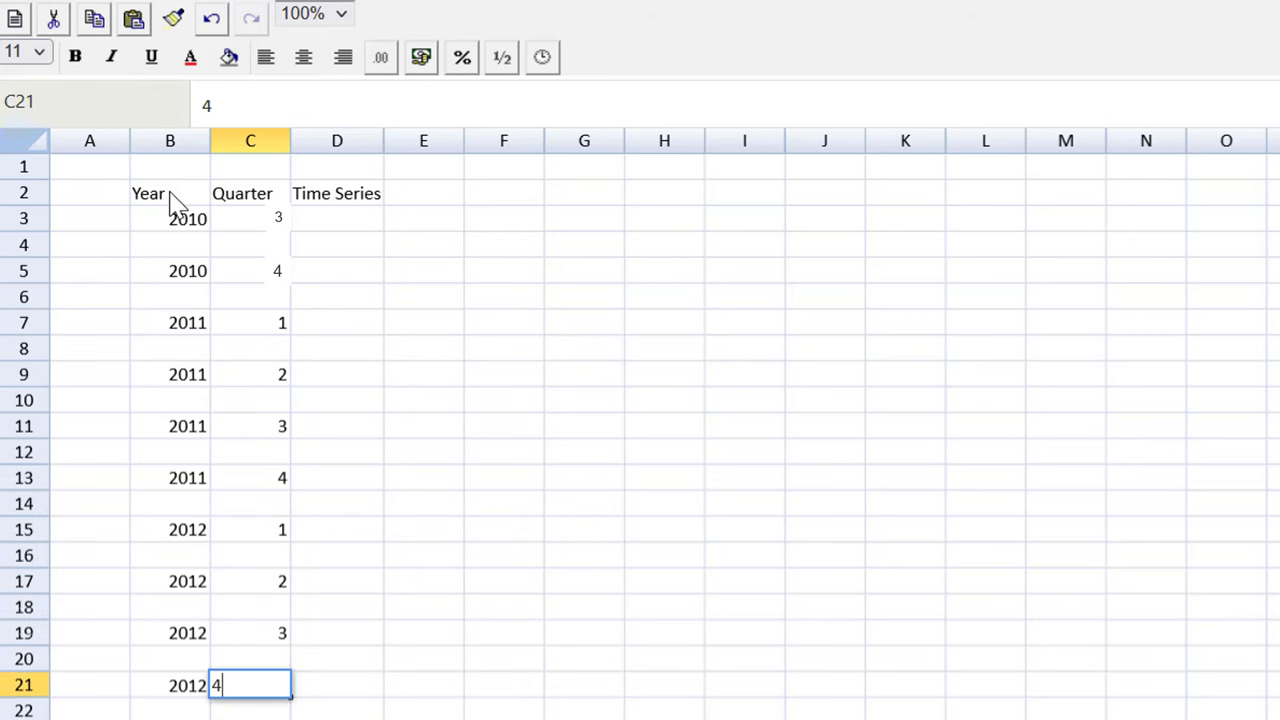
pyautogui.press('Tab')
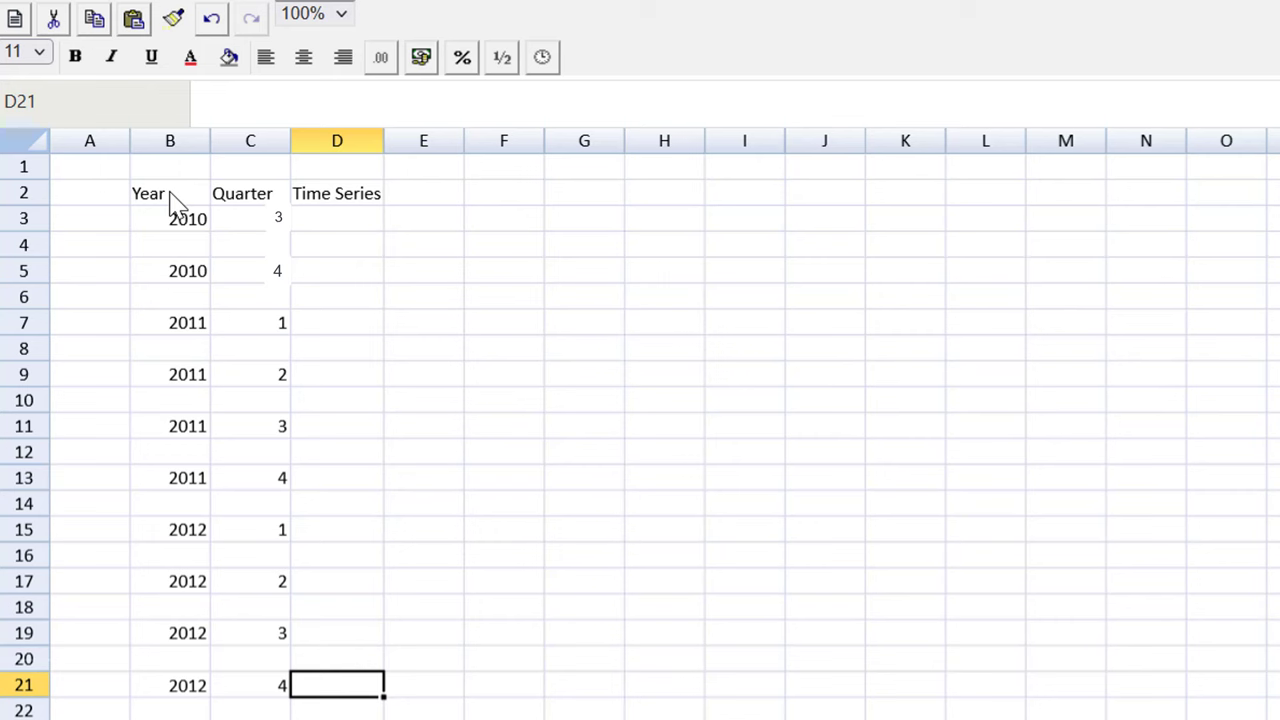
# Step: Enter Time Series values 900, 1100, 1200, 1000 and 1050 in D3 through D11
pyautogui.press('Up')
pyautogui.press('Up')
pyautogui.press('Up')
pyautogui.press('Up')
pyautogui.press('Up')
pyautogui.press('Up')
pyautogui.press('Up')
pyautogui.press('Up')
pyautogui.press('Up')
pyautogui.press('Up')
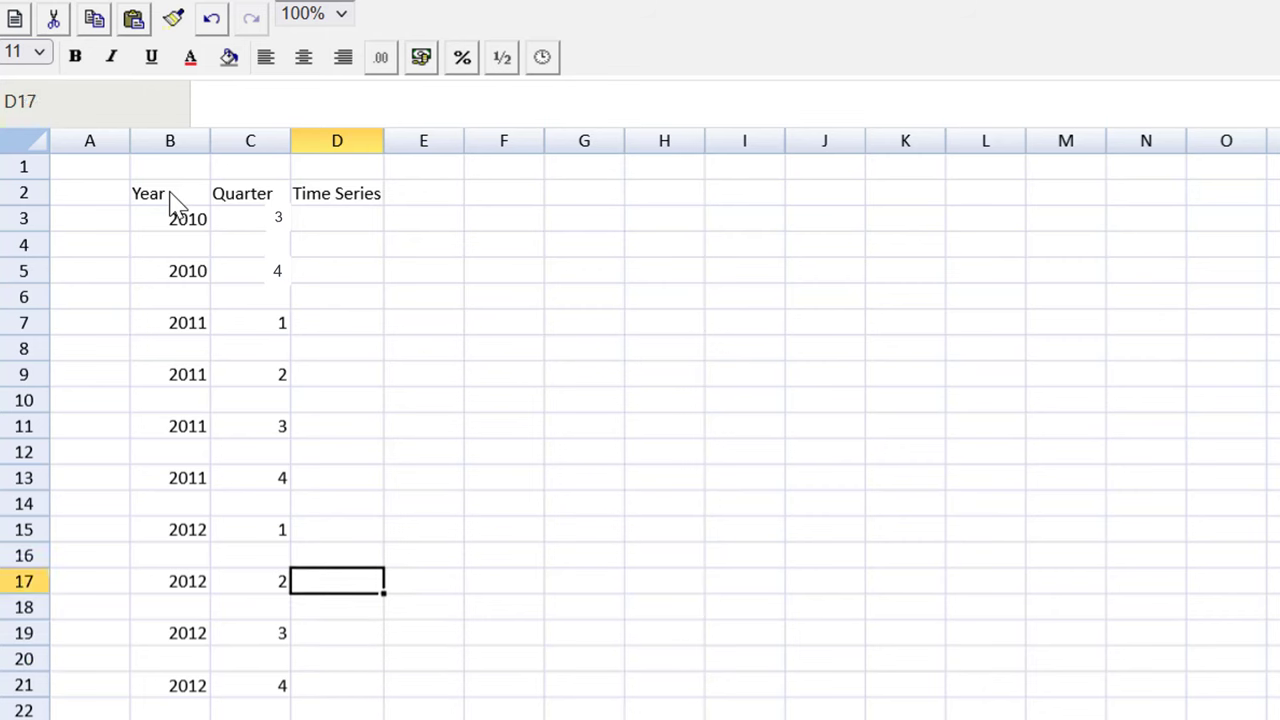
pyautogui.press('Up')
pyautogui.press('Up')
pyautogui.press('Up')
pyautogui.press('Up')
pyautogui.press('Up')
pyautogui.press('Up')
pyautogui.press('Up')
pyautogui.press('Up')
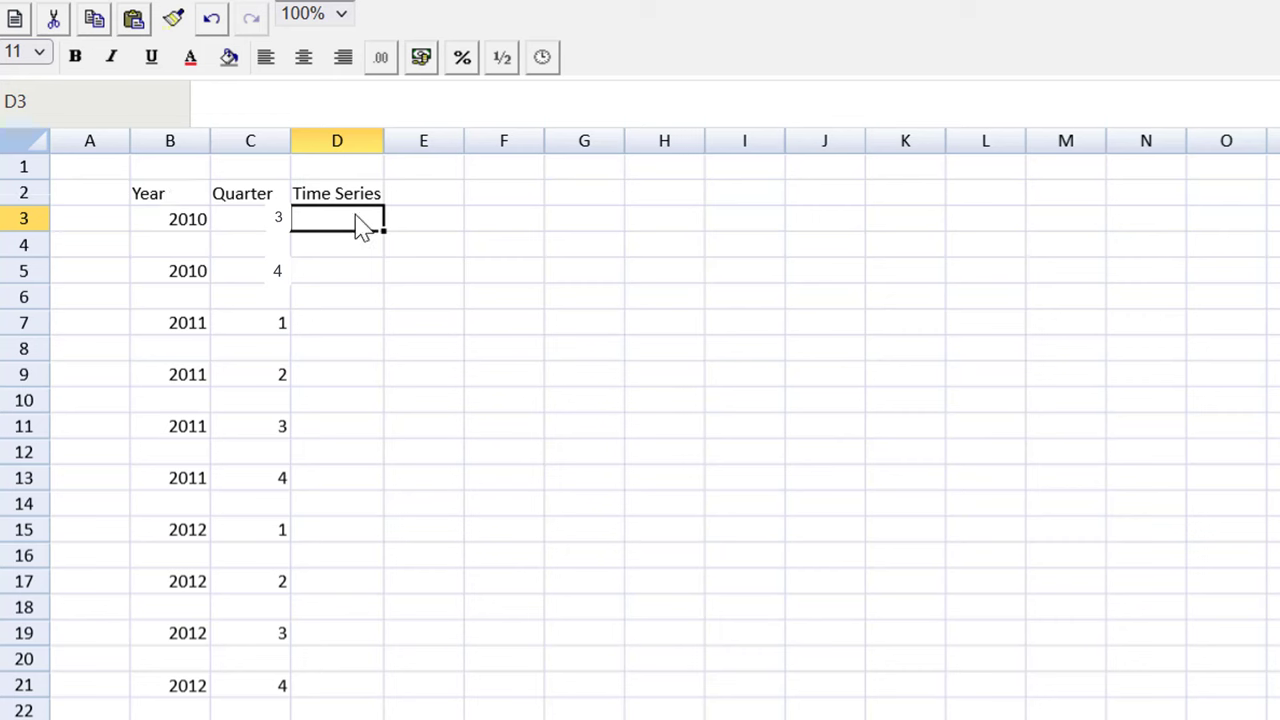
pyautogui.write('900')
pyautogui.press('Return')
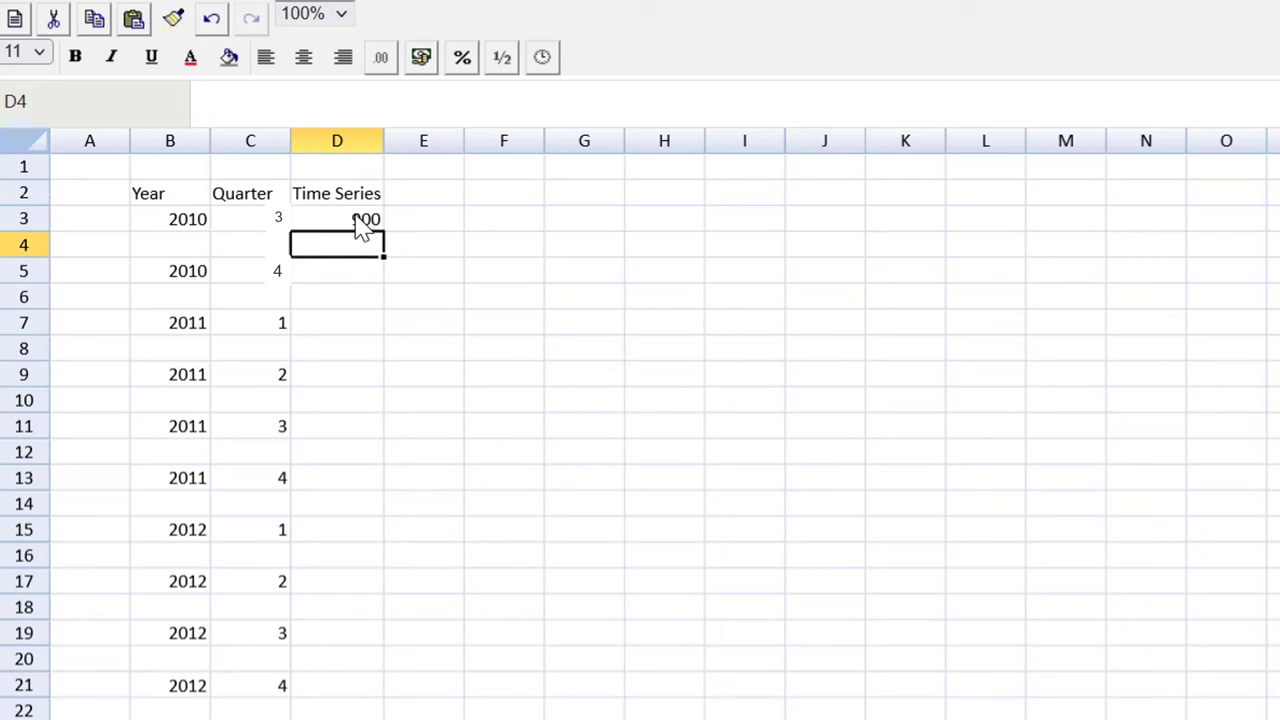
pyautogui.press('Down')
pyautogui.write('1100')
pyautogui.press('Return')
pyautogui.press('Down')
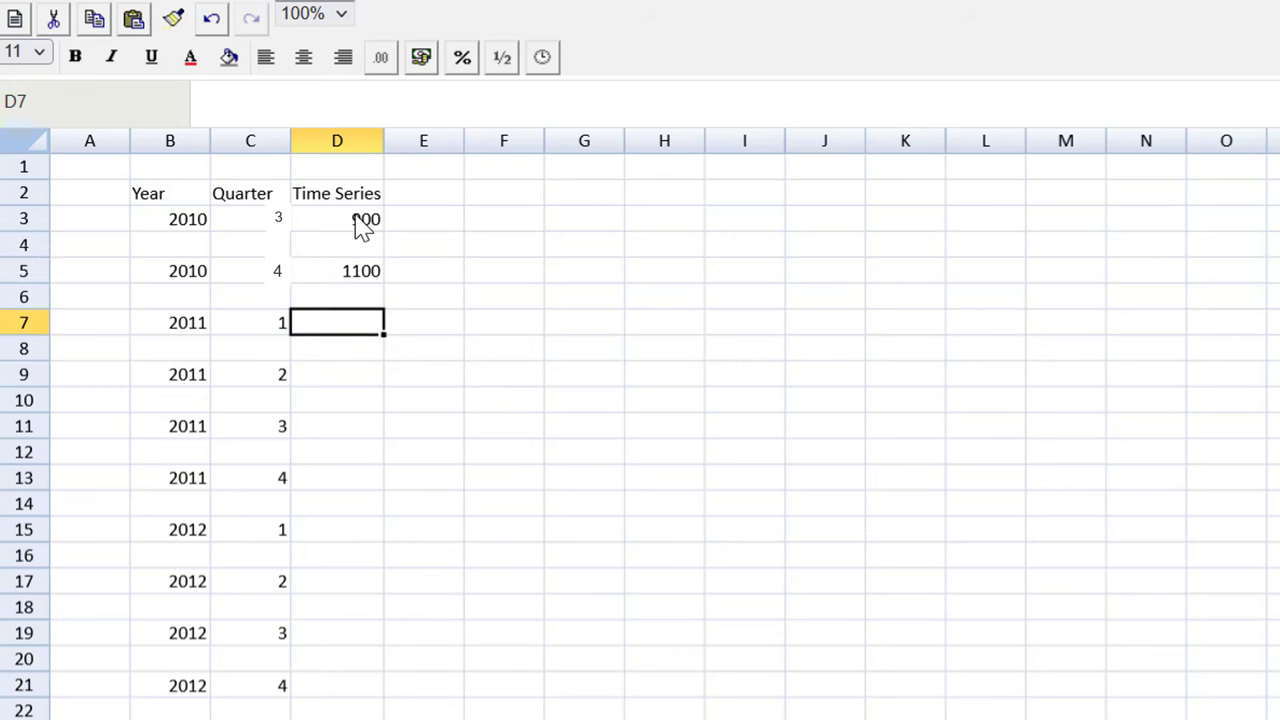
pyautogui.write('1200')
pyautogui.press('Return')
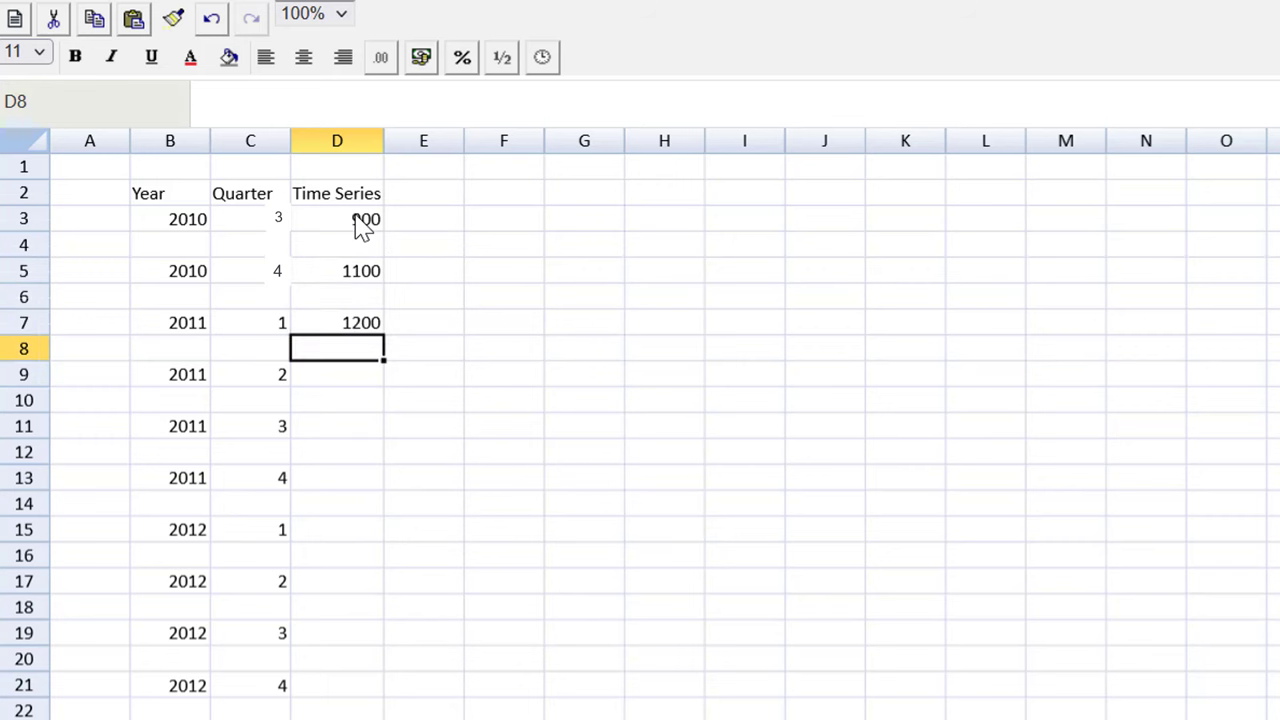
pyautogui.press('Down')
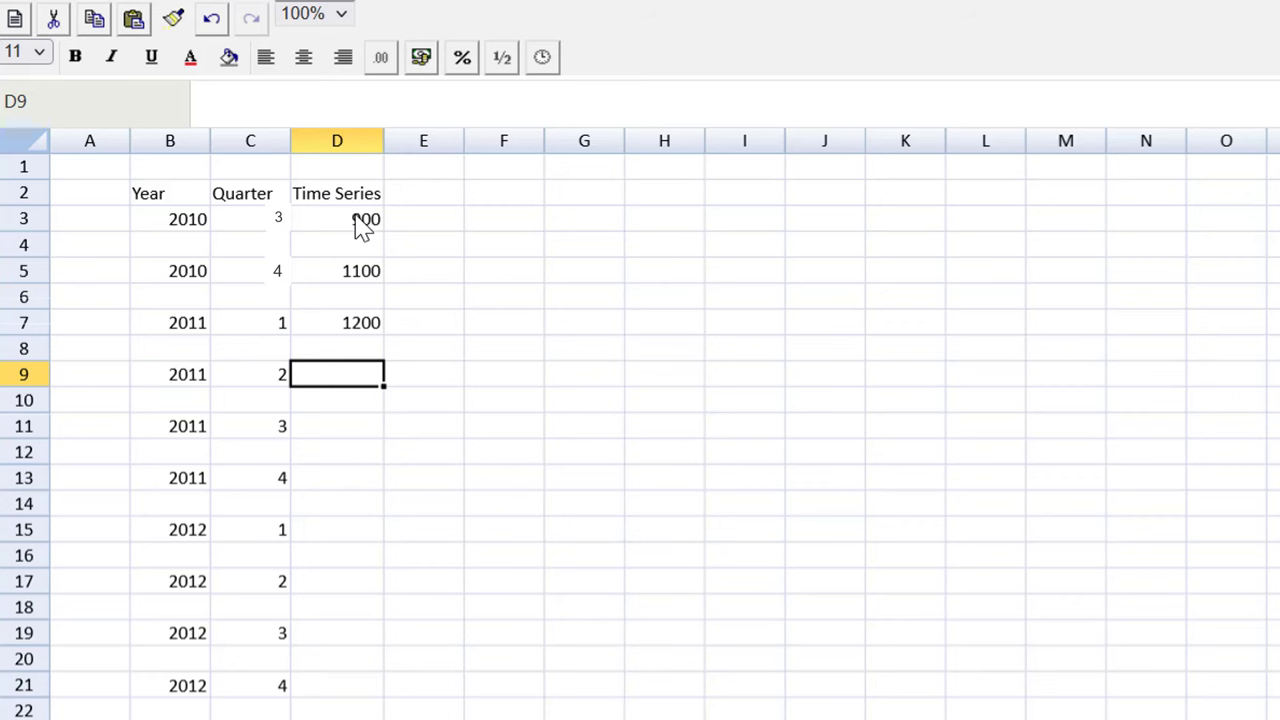
pyautogui.write('1000')
pyautogui.press('Return')
pyautogui.press('Down')
pyautogui.write('1050')
pyautogui.press('Return')
# Step: Enter 1300, 1400 and 1150 in D13, D15 and D17
pyautogui.press('Down')
pyautogui.write('1300')
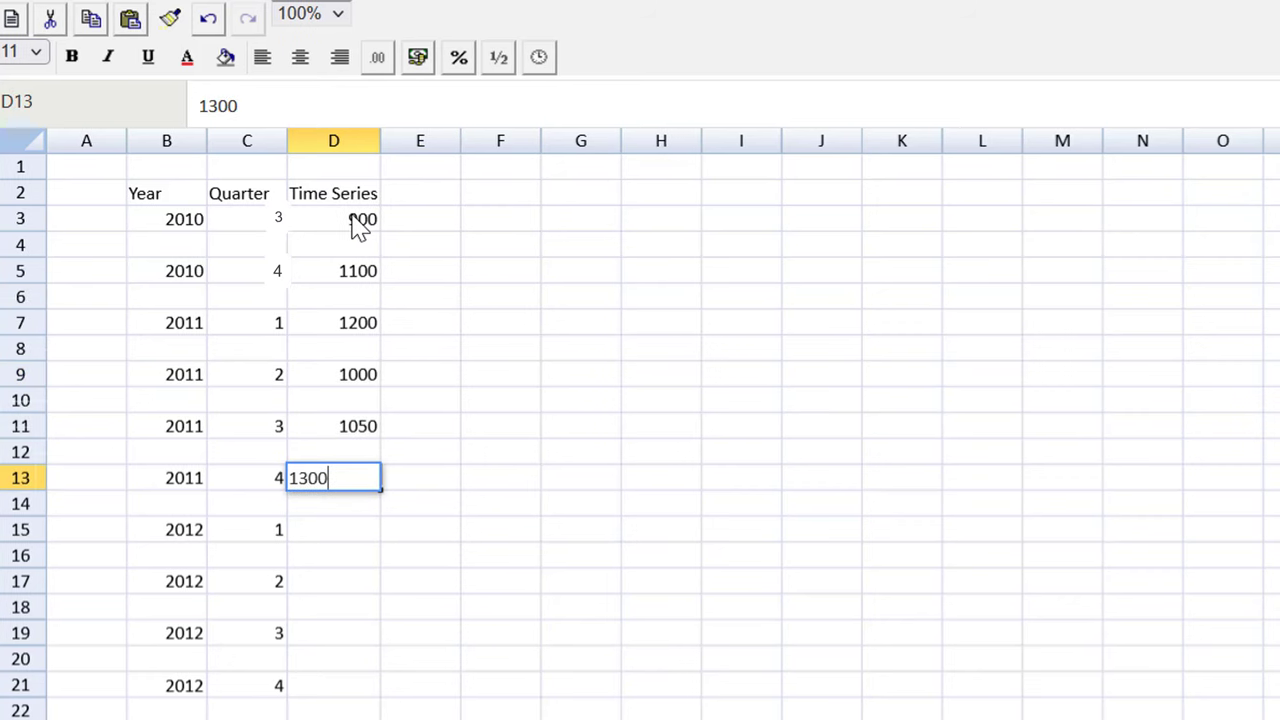
pyautogui.press('Return')
pyautogui.press('Down')
pyautogui.write('1400')
pyautogui.press('Return')
pyautogui.press('Down')
pyautogui.write('1150')
pyautogui.click(901, 399)
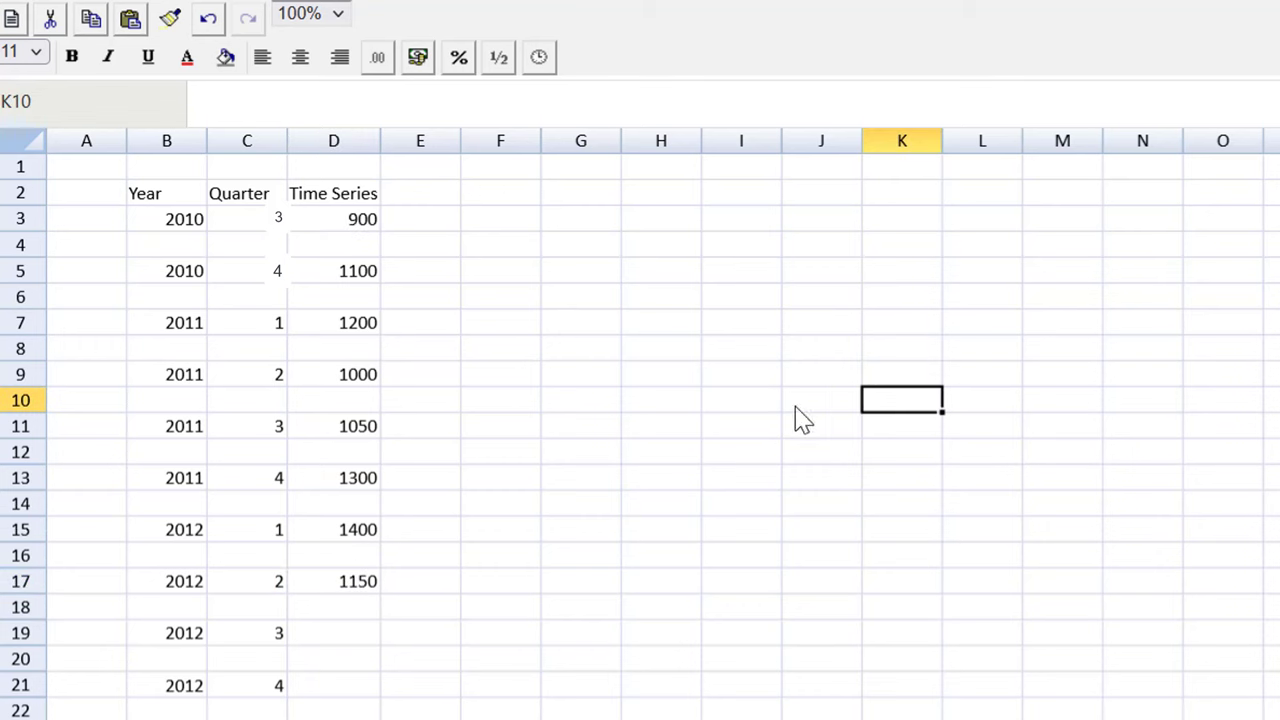
# Step: Select B19:B21 and make the 2012 forecast year labels bold
pyautogui.click(162, 636)
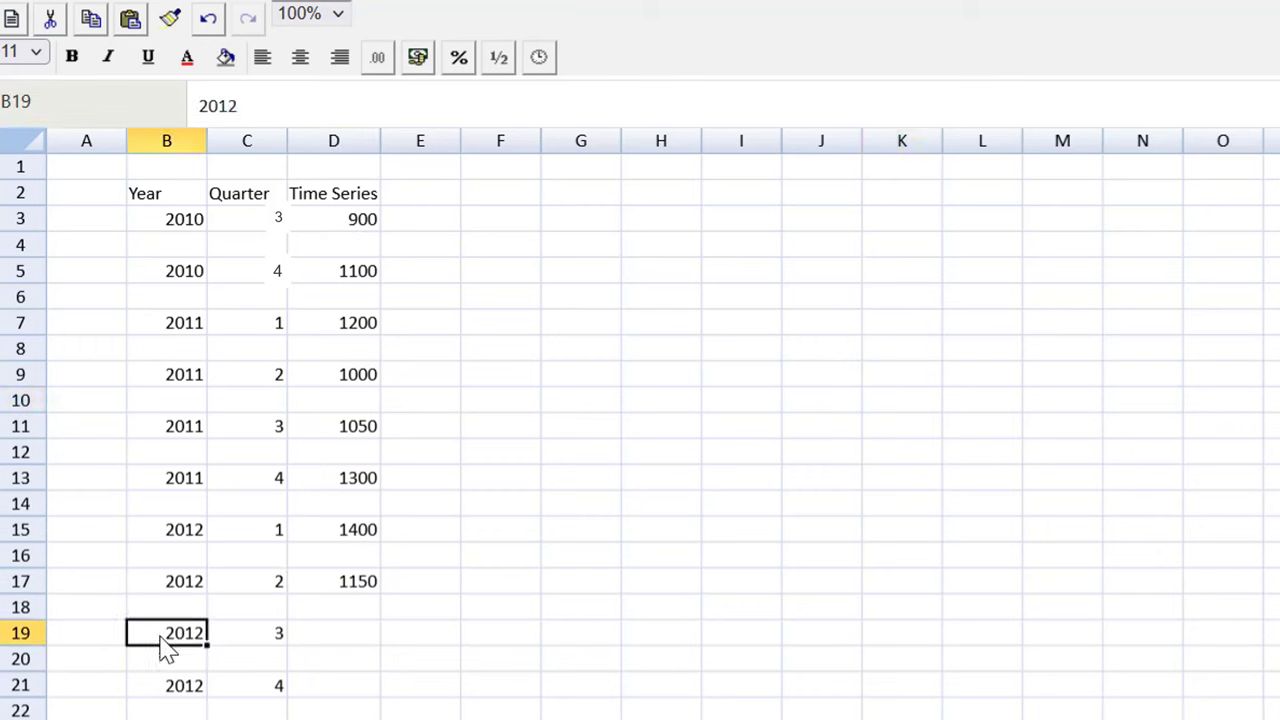
pyautogui.moveTo(160, 640); pyautogui.dragTo(160, 674)
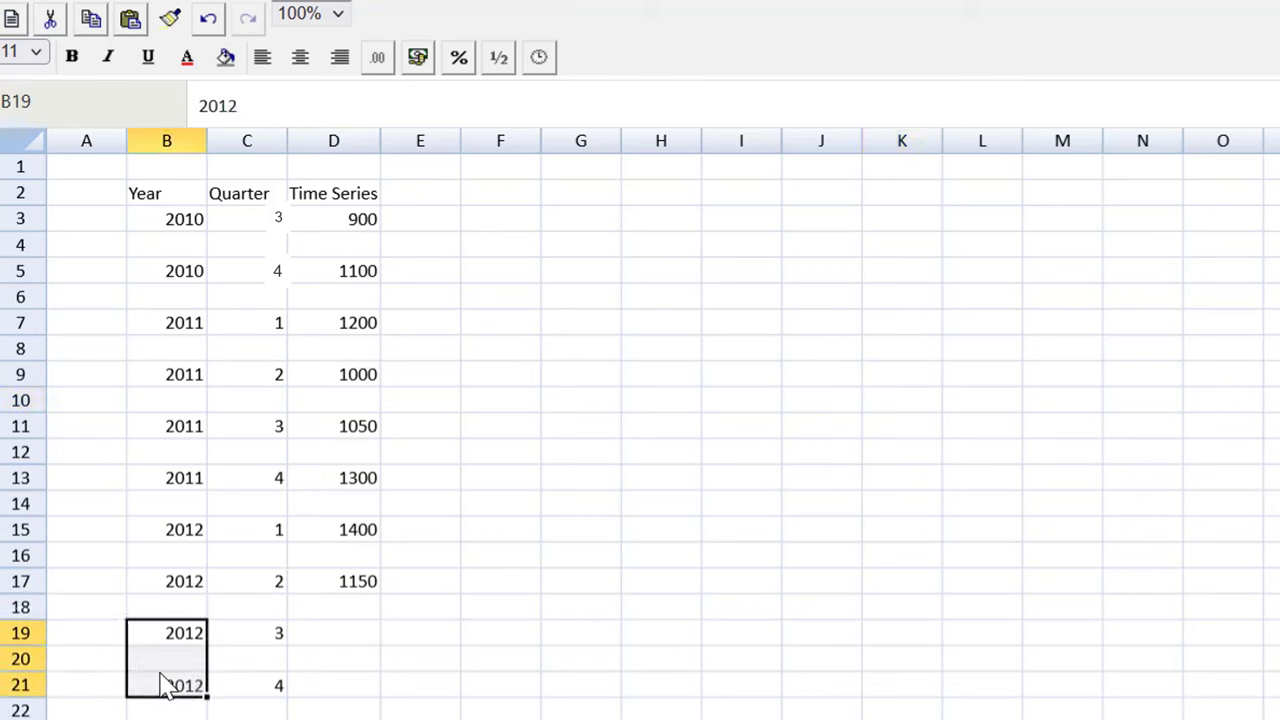
pyautogui.click(71, 60)
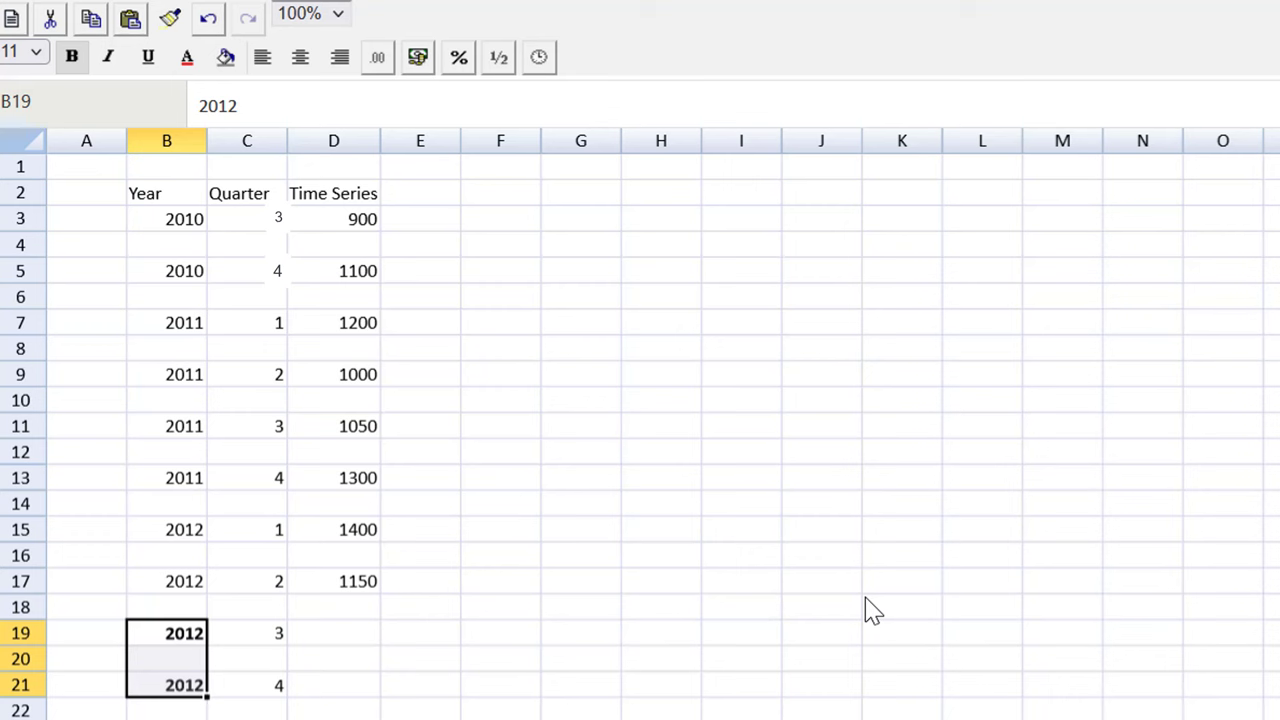
# Step: Add the heading Moving Average in cell E2
pyautogui.moveTo(436, 204); pyautogui.dragTo(438, 218)
pyautogui.click(436, 218)
pyautogui.click(434, 200)
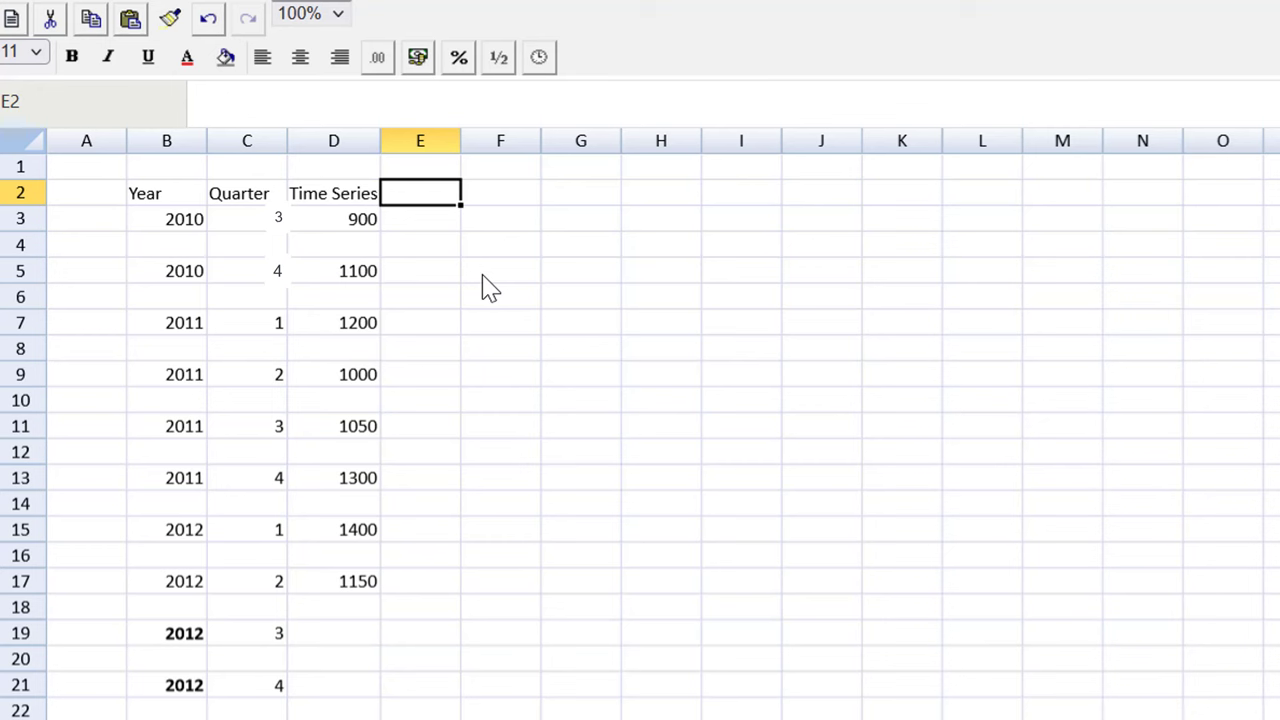
pyautogui.write('Moving Av')
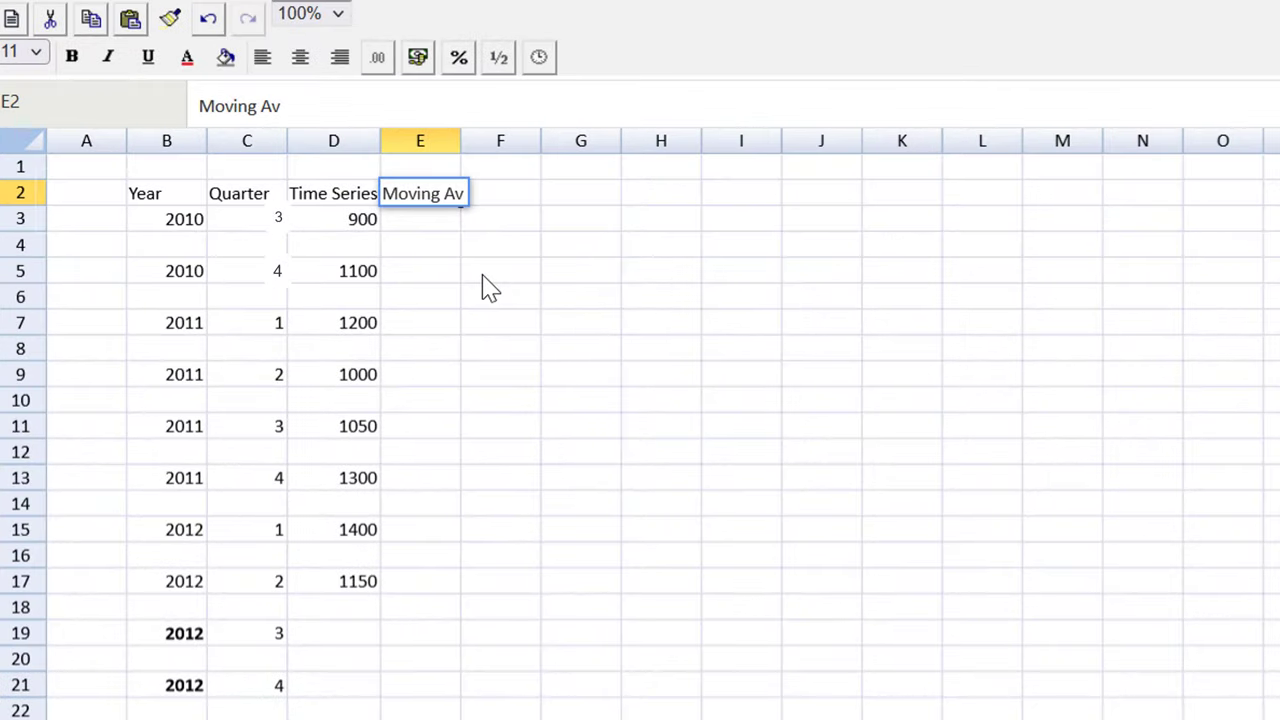
pyautogui.write('erage')
pyautogui.press('Return')
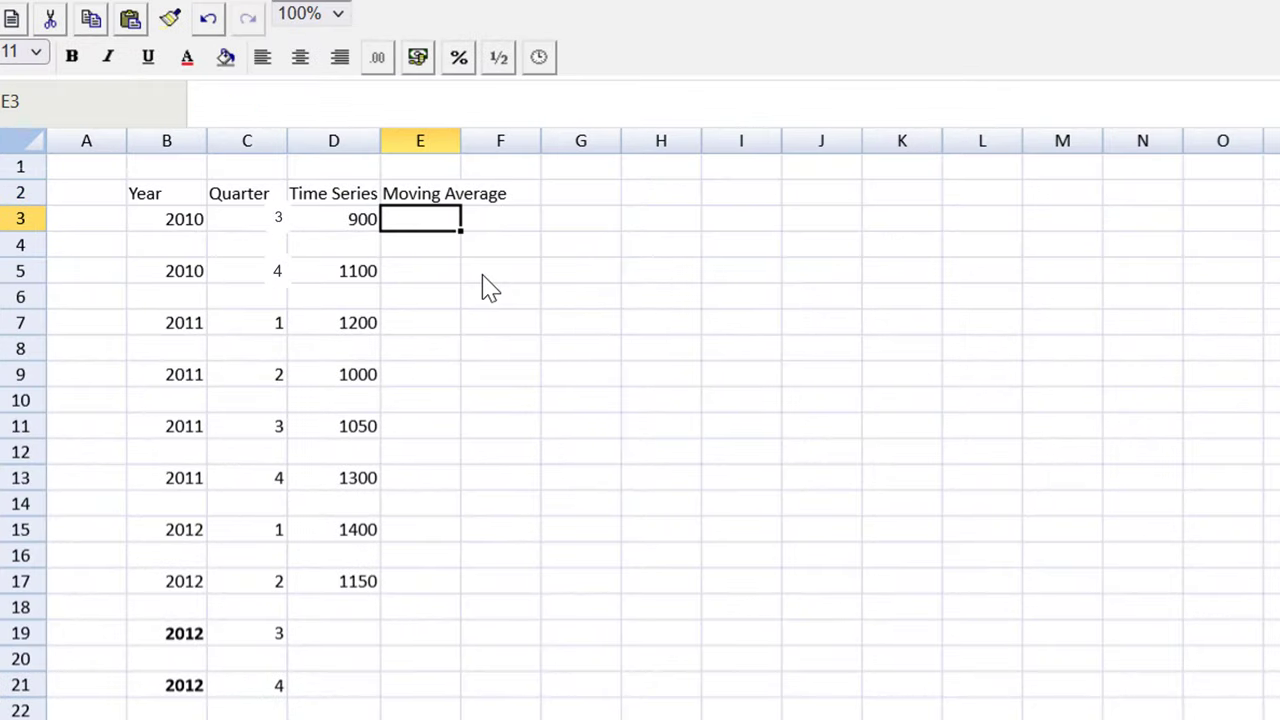
# Step: Enter =AVERAGE(D3:D9) in E6, giving the first moving average of 1050
pyautogui.moveTo(331, 230); pyautogui.dragTo(336, 382)
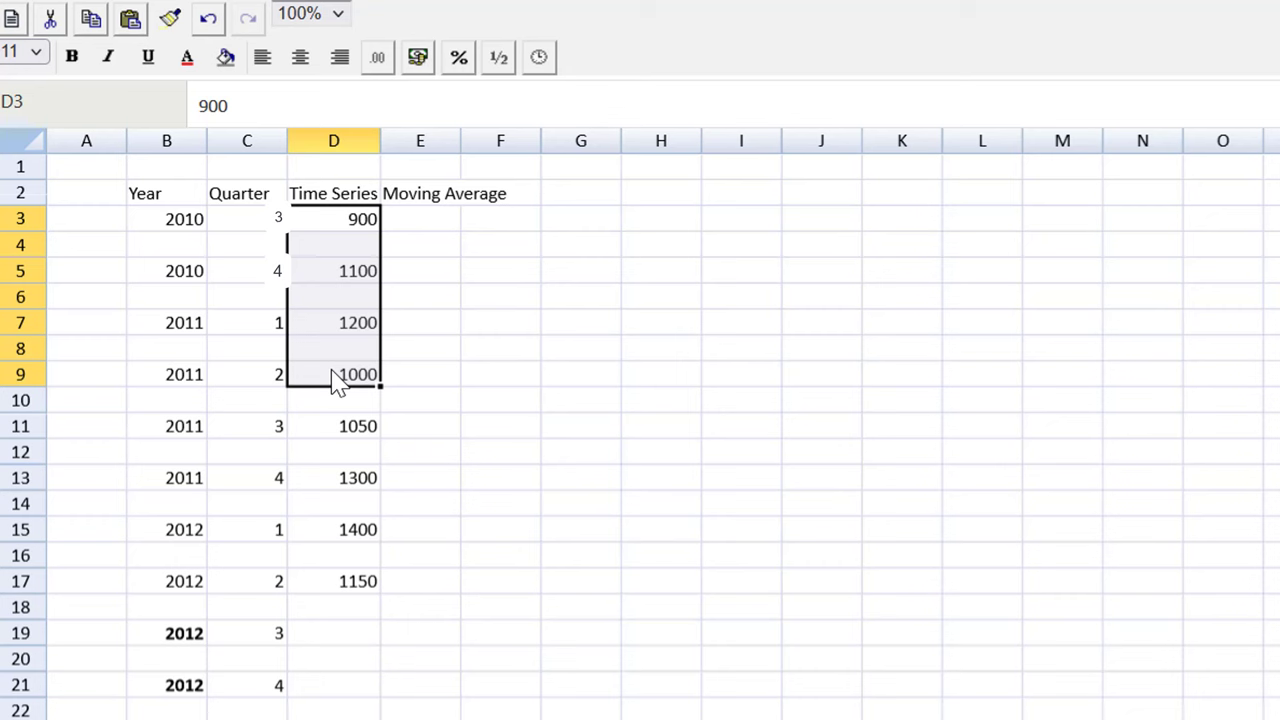
pyautogui.click(410, 310)
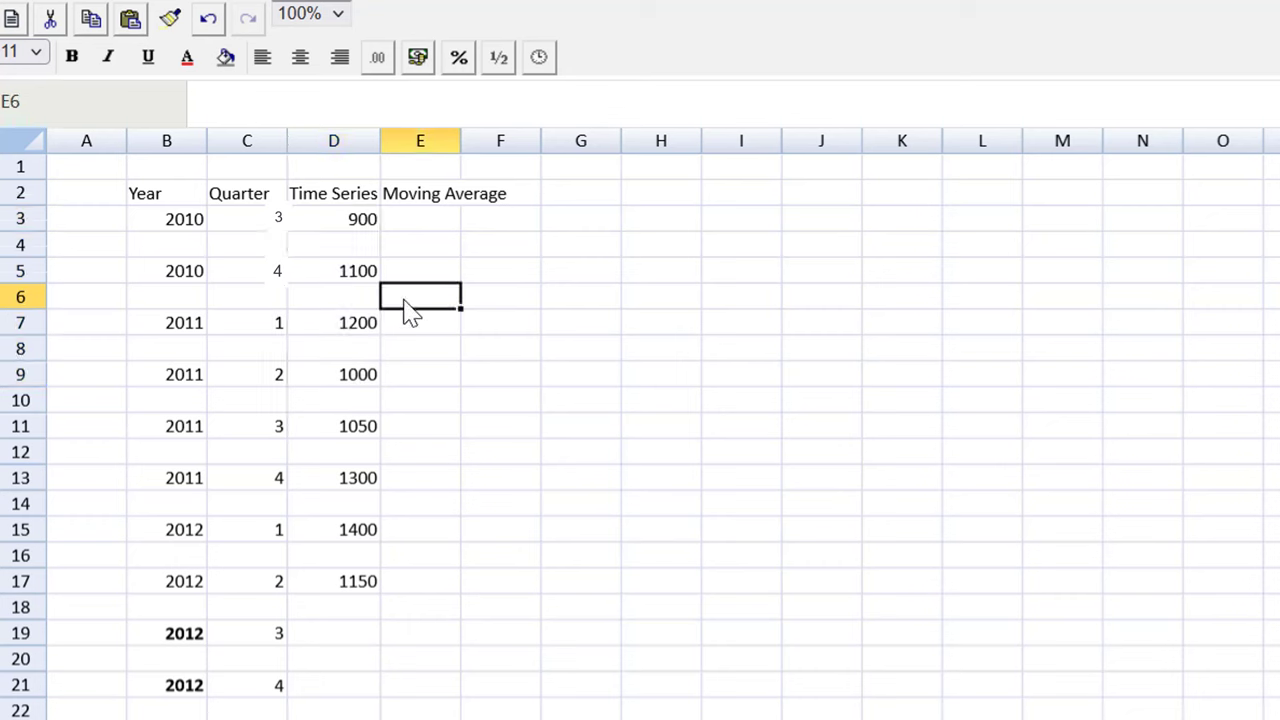
pyautogui.write('=')
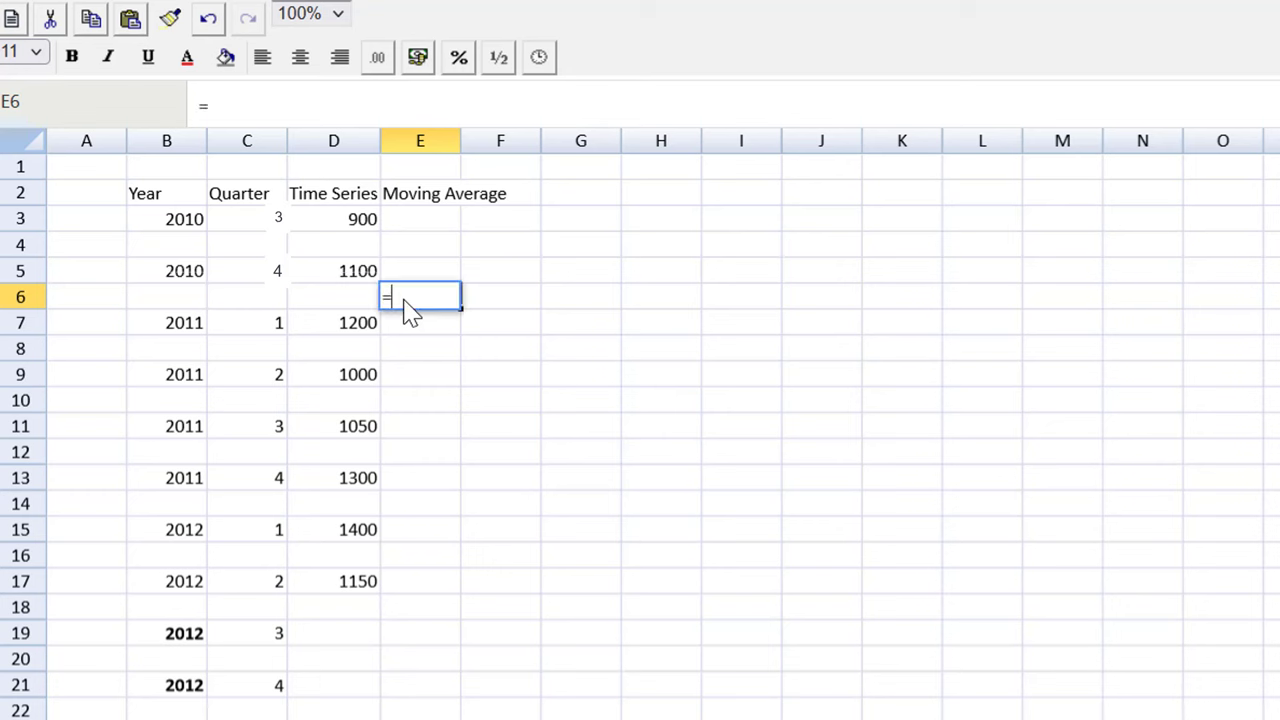
pyautogui.write('average(')
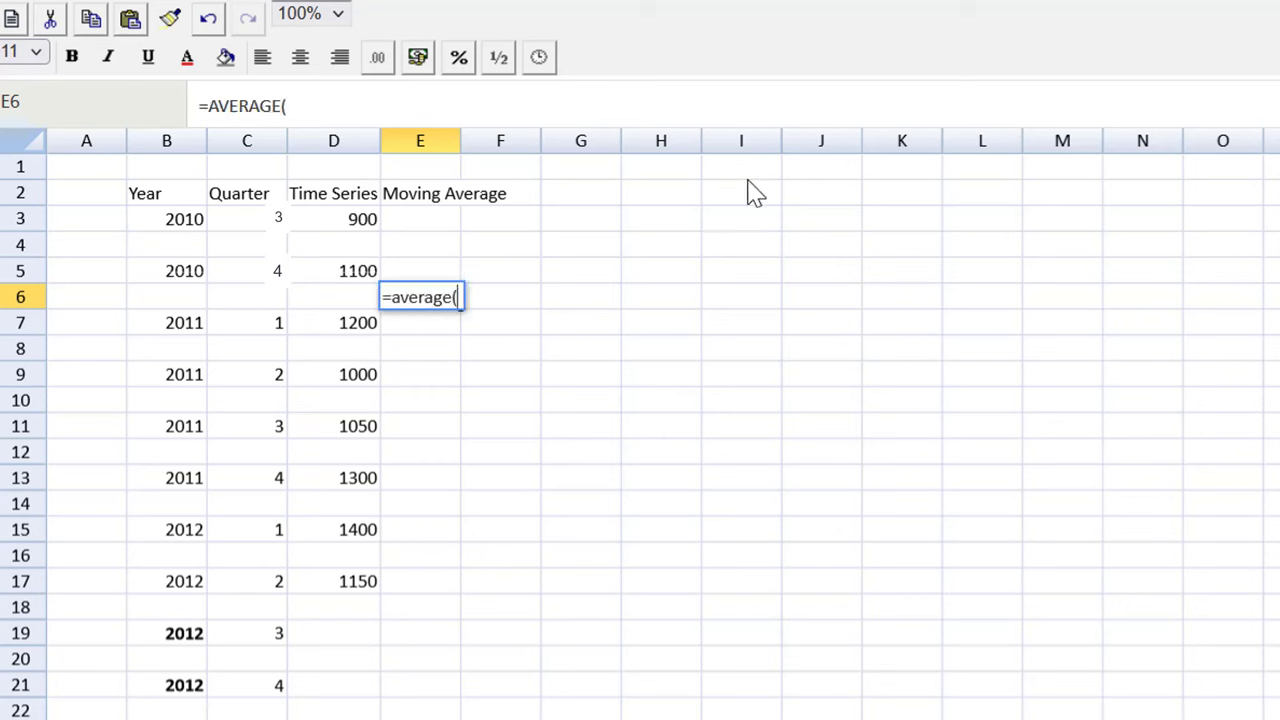
pyautogui.moveTo(345, 215); pyautogui.dragTo(340, 383)
pyautogui.write(')')
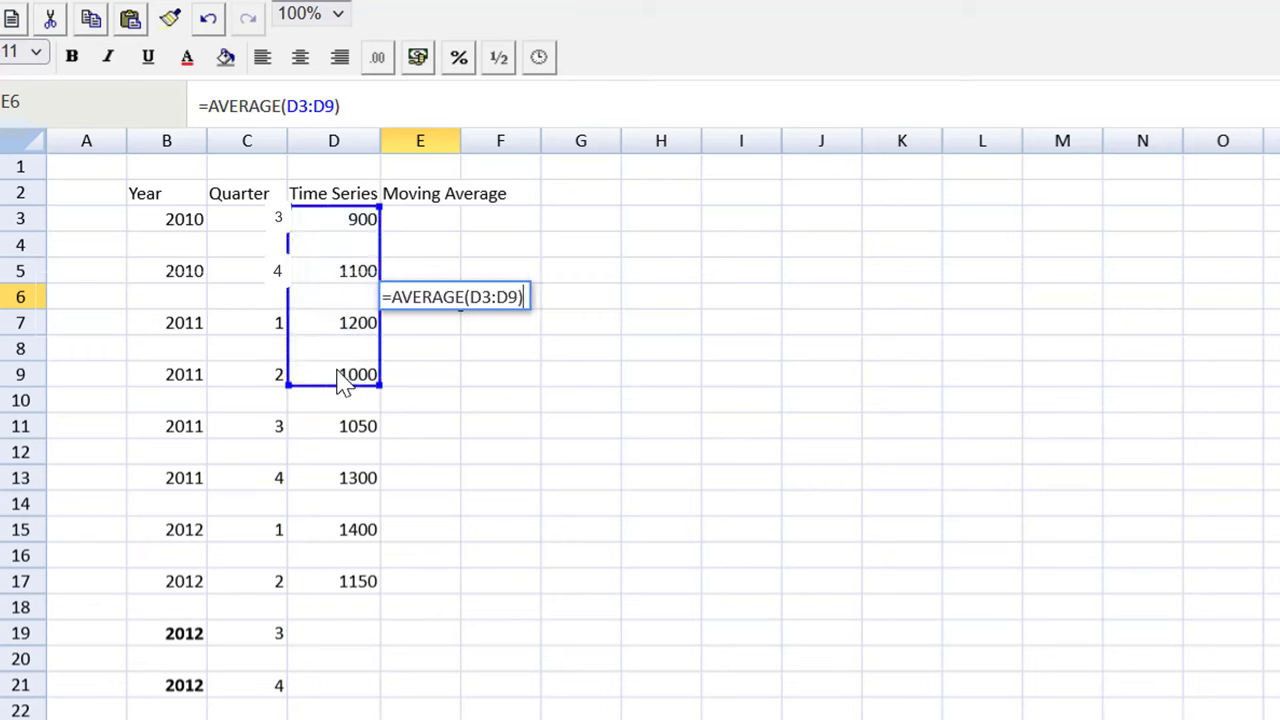
pyautogui.press('Return')
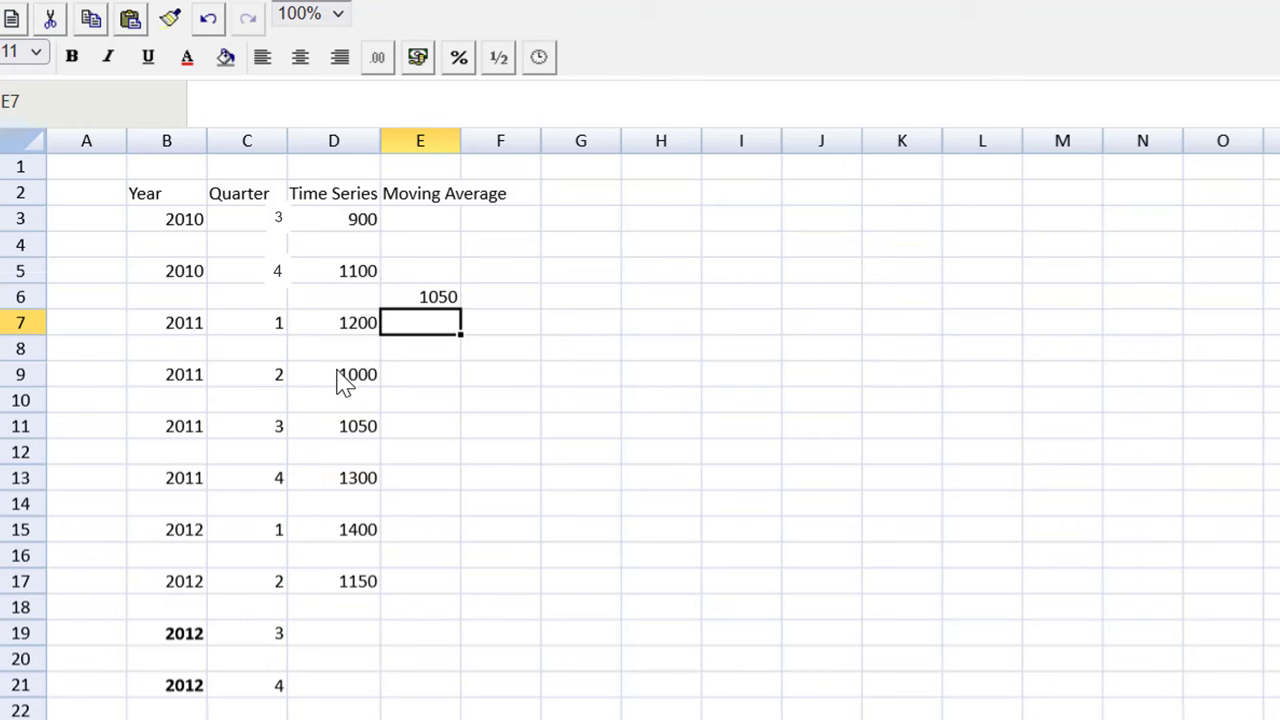
# Step: Copy the E6 moving average formula into E8, E10, E12 and E14
pyautogui.press('Up')
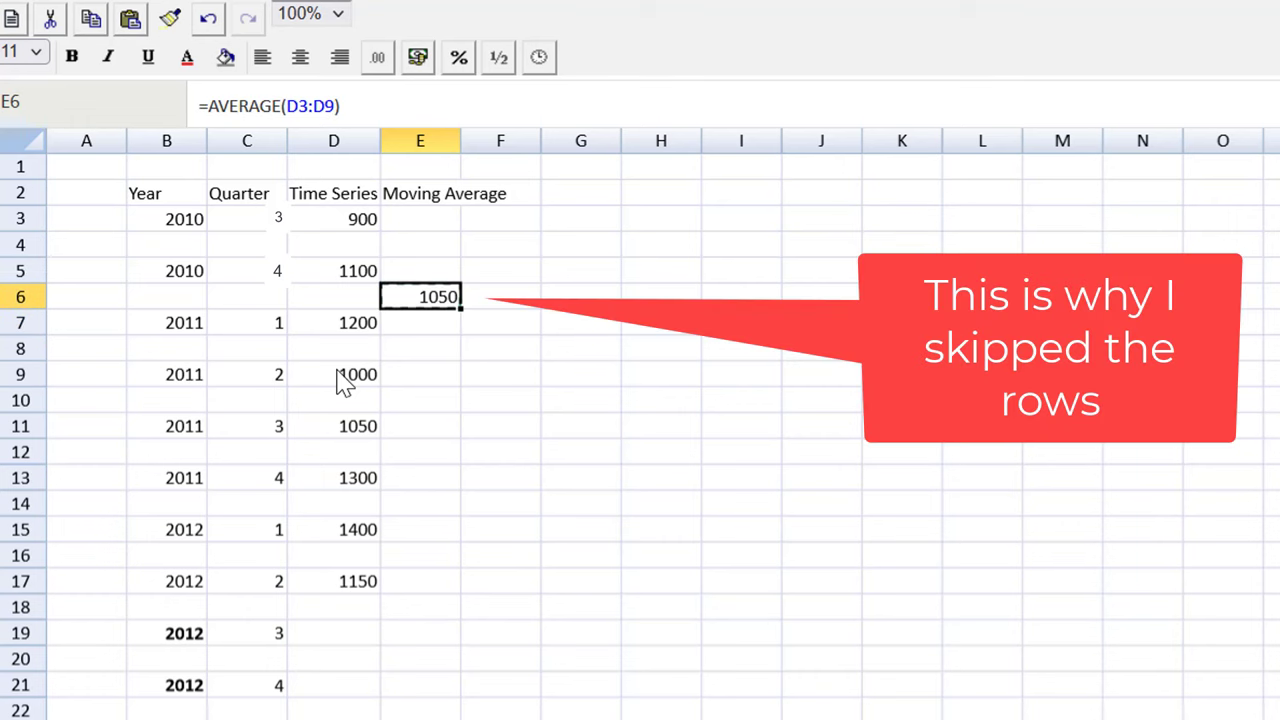
pyautogui.hotkey('ctrl', 'c')
pyautogui.press('Down')
pyautogui.press('Down')
pyautogui.hotkey('ctrl', 'v')
pyautogui.press('Down')
pyautogui.press('Down')
pyautogui.hotkey('ctrl', 'v')
pyautogui.press('Down')
pyautogui.press('Down')
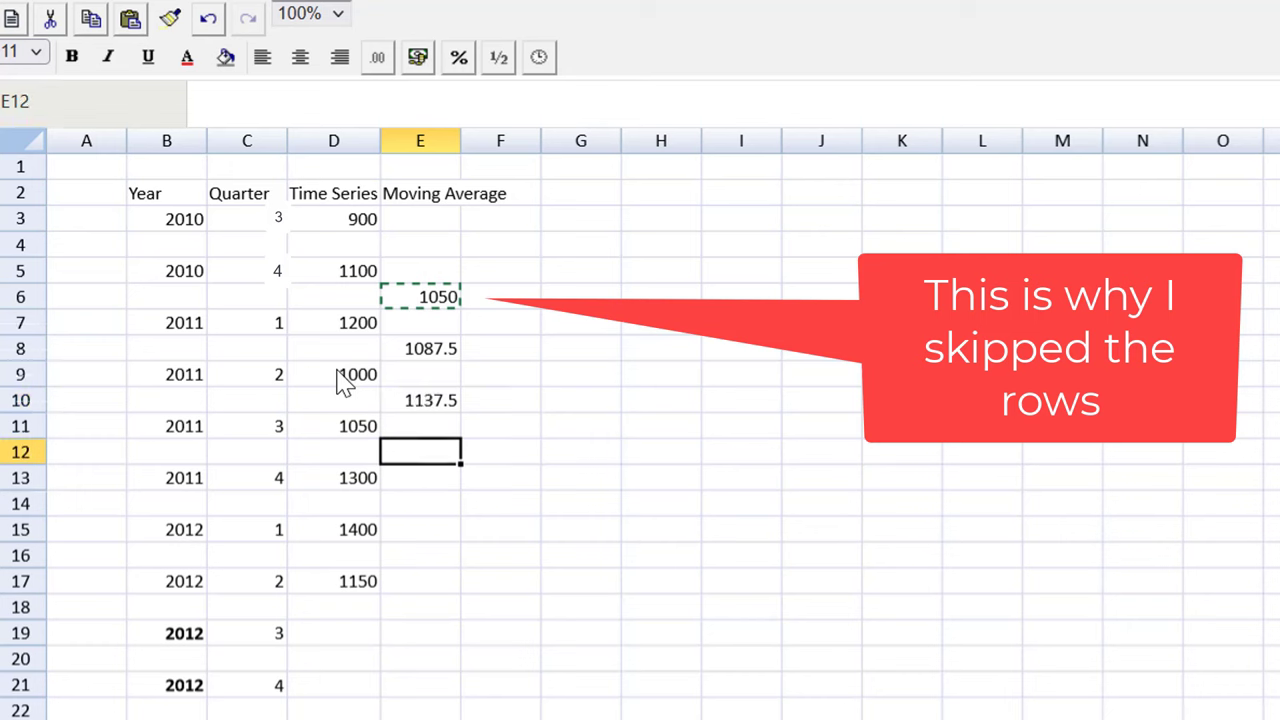
pyautogui.hotkey('ctrl', 'v')
pyautogui.press('Down')
pyautogui.press('Down')
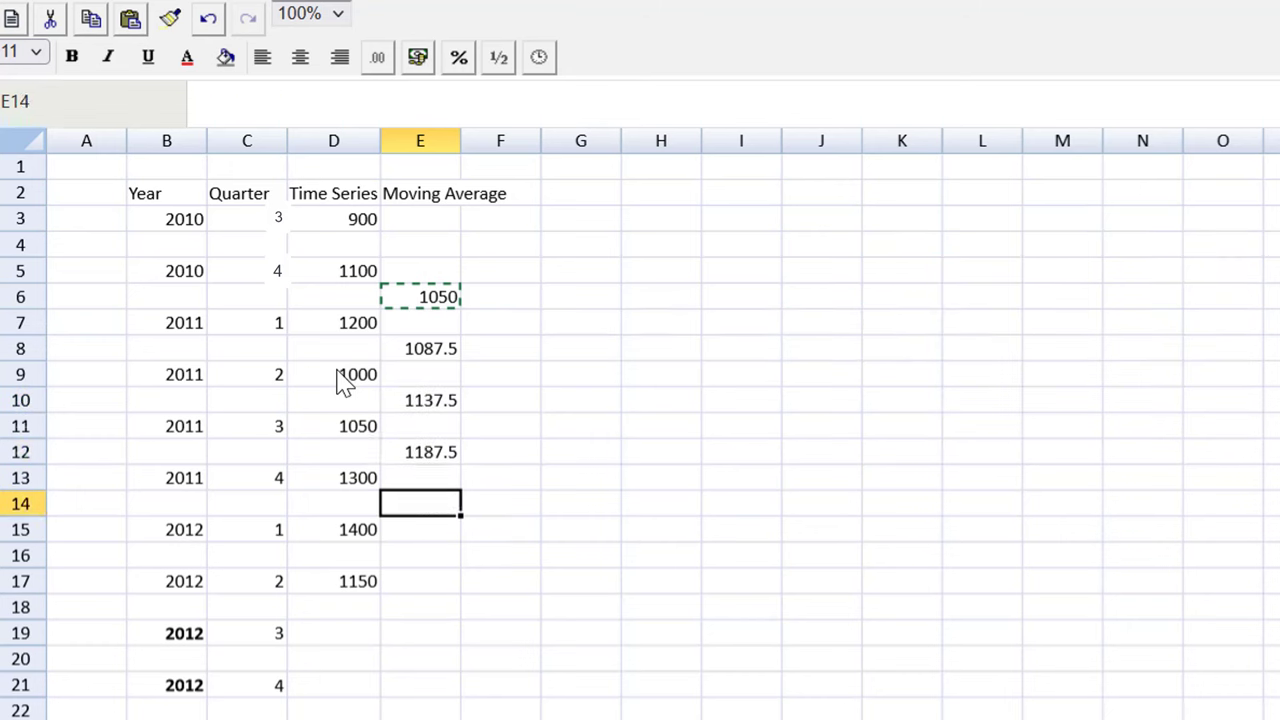
pyautogui.hotkey('ctrl', 'v')
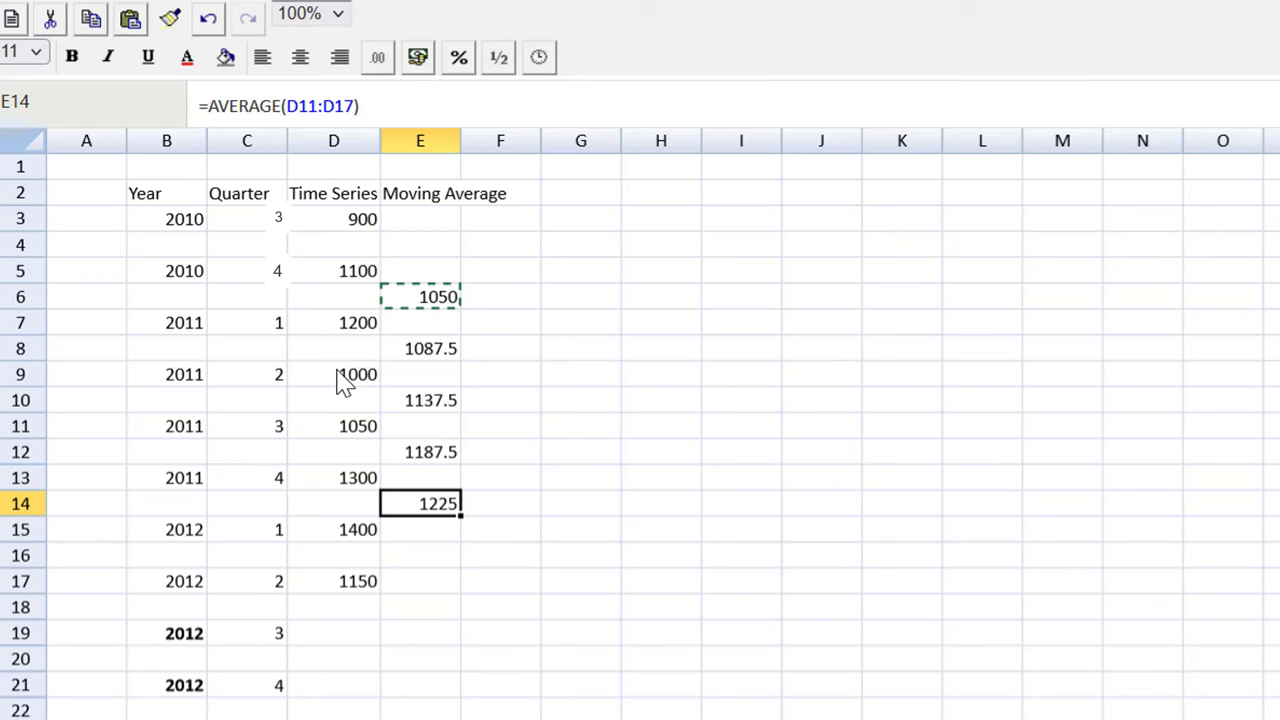
pyautogui.click(448, 143)
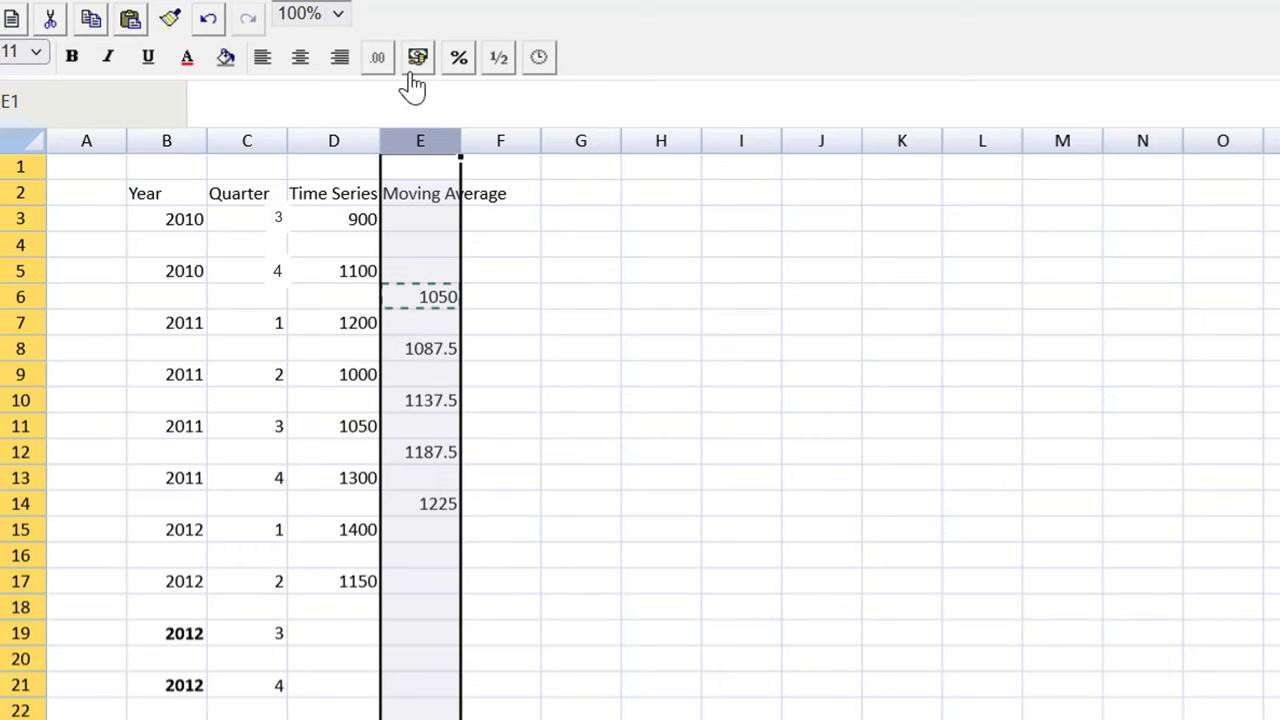
# Step: Format the moving averages as #,##0.00 so they read 1,050.00 to 1,225.00
pyautogui.click(379, 63)
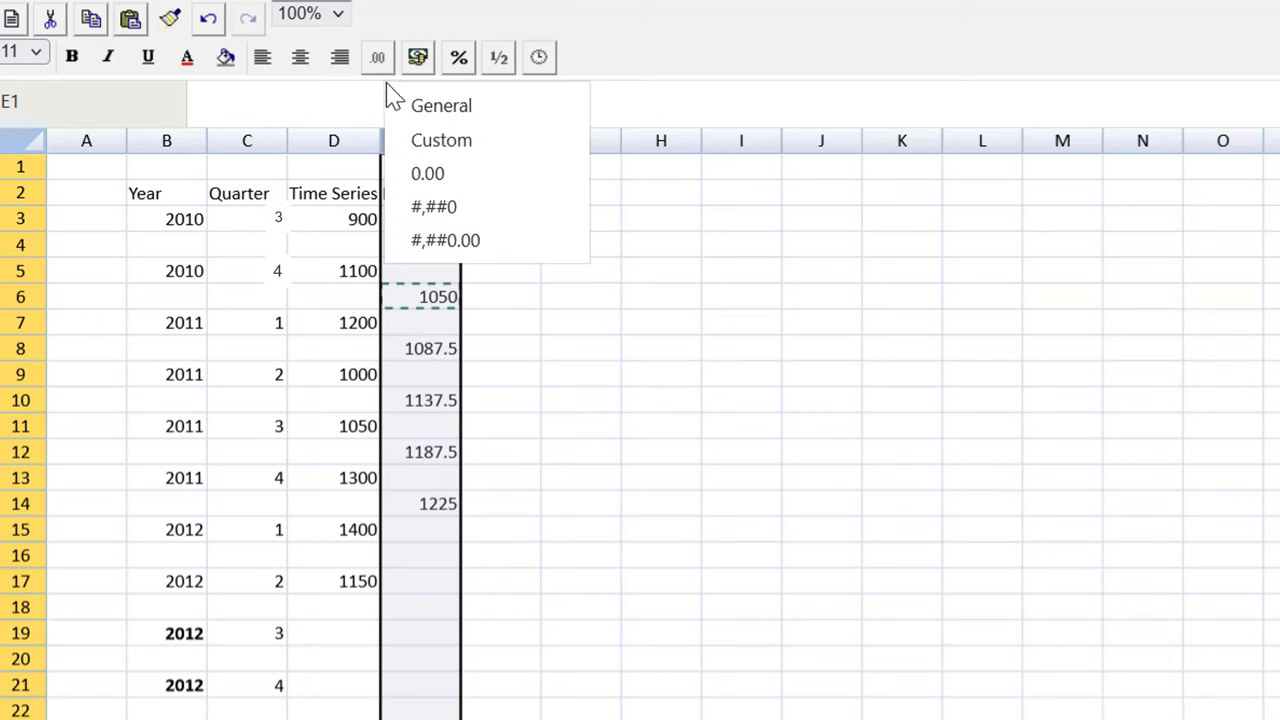
pyautogui.click(466, 250)
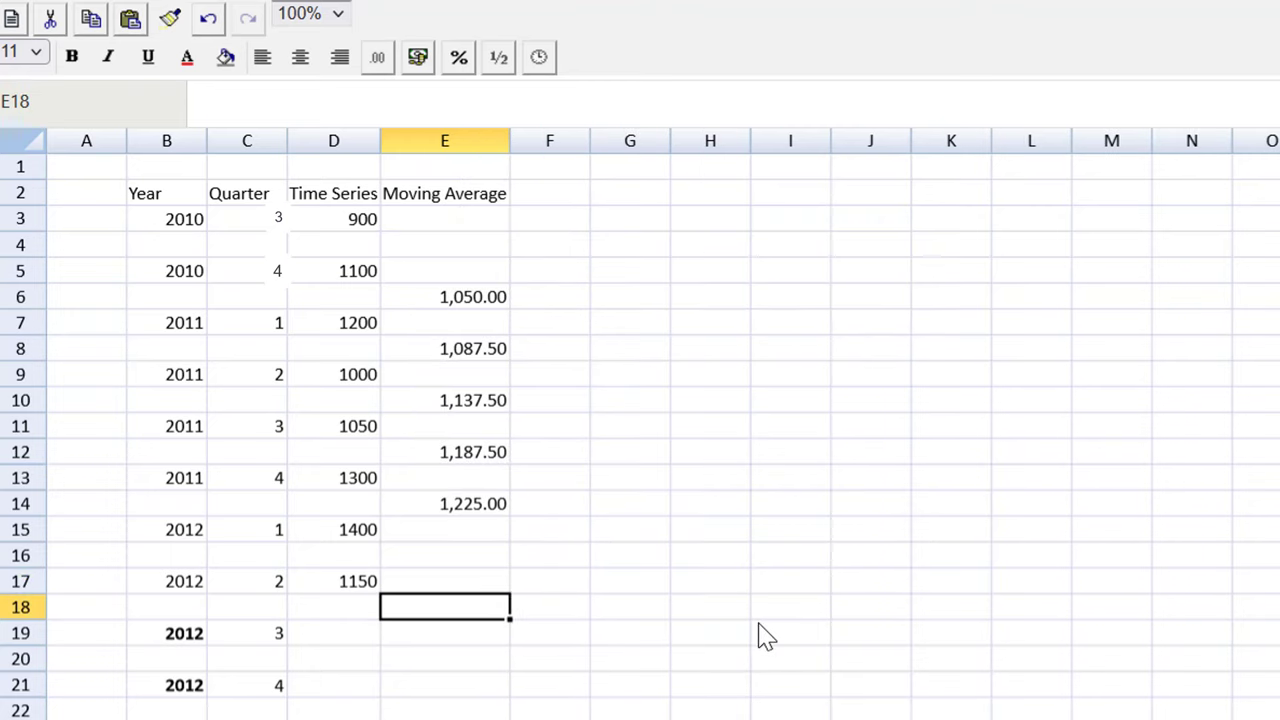
pyautogui.click(548, 195)
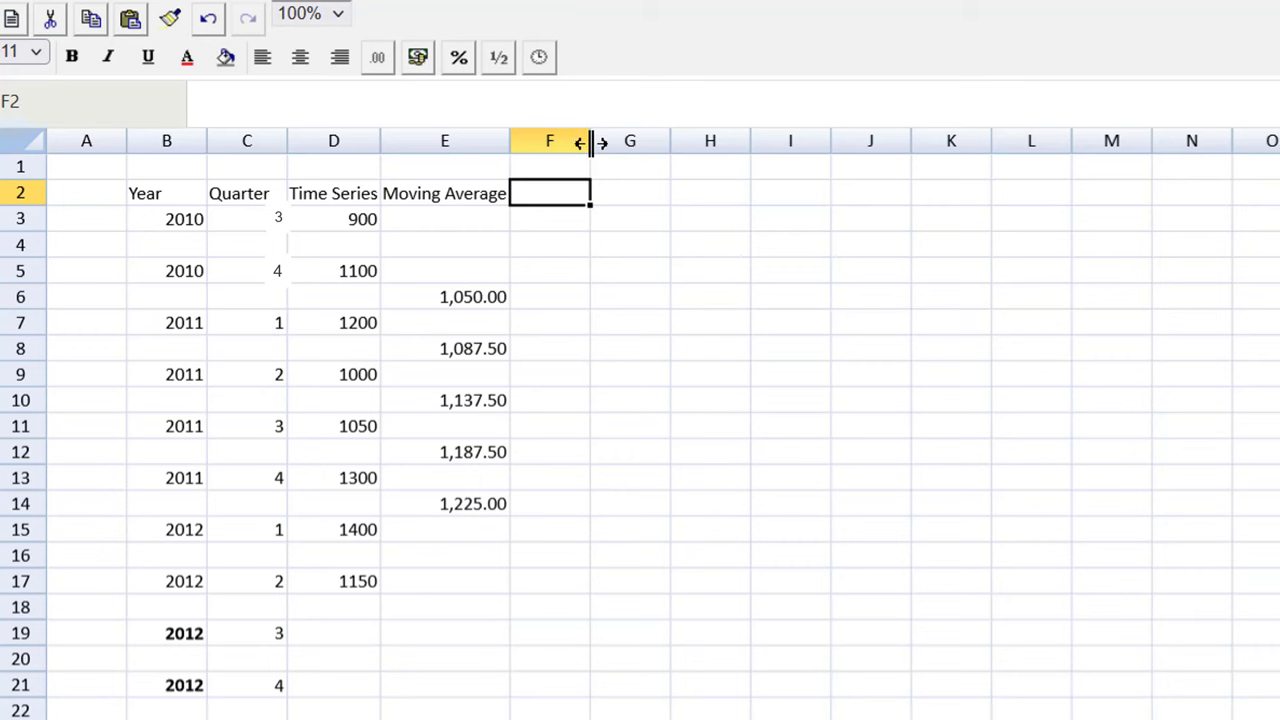
# Step: Widen column F and give it the heading 'Centered moving average' in F2
pyautogui.moveTo(591, 140); pyautogui.dragTo(745, 141)
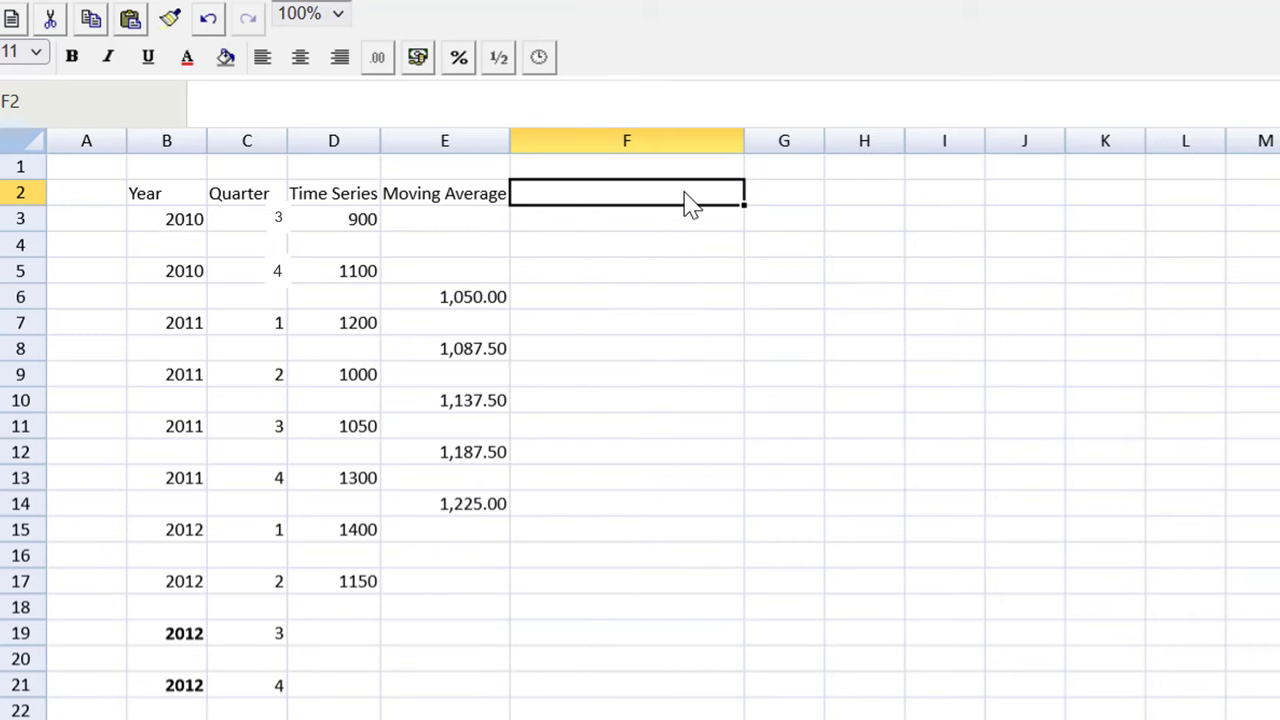
pyautogui.write('Cnet')
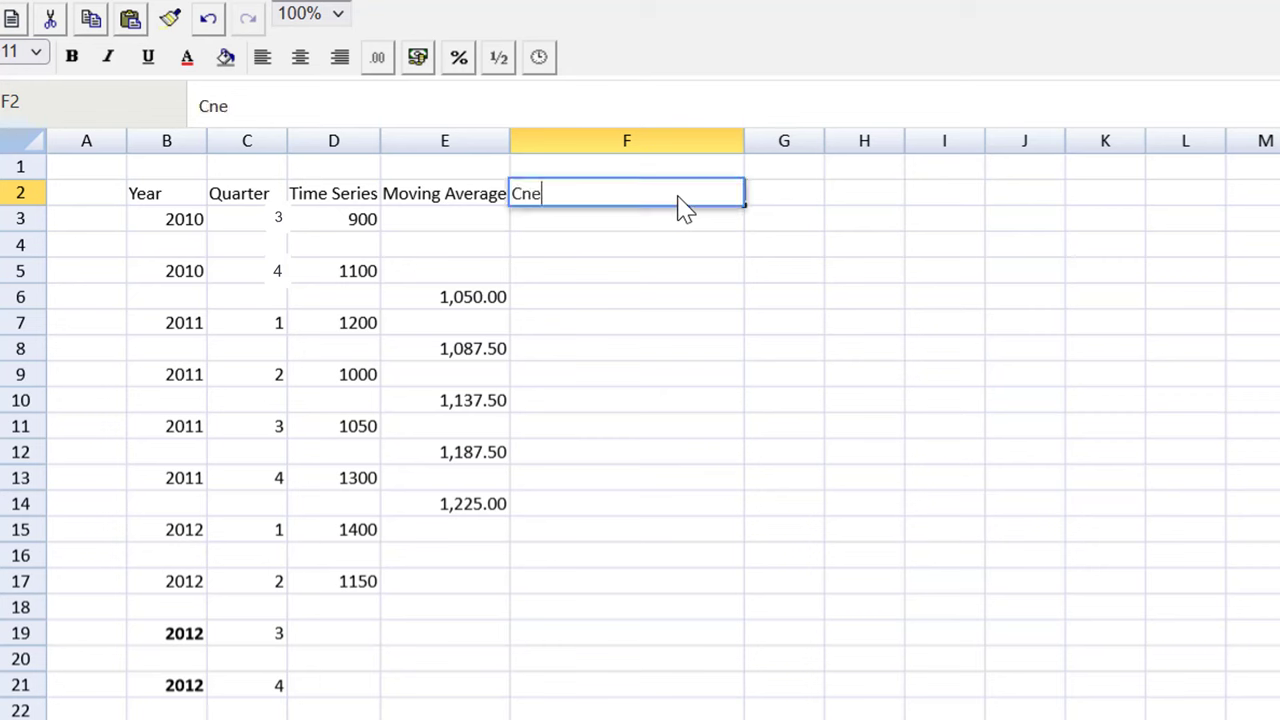
pyautogui.press('BackSpace')
pyautogui.press('BackSpace')
pyautogui.press('BackSpace')
pyautogui.write('entered moving average')
pyautogui.press('Return')
# Step: Enter =AVERAGE(E6:E8) in F7 for the first centred average, 1068.75
pyautogui.press('Down')
pyautogui.press('Down')
pyautogui.press('Down')
pyautogui.press('Down')
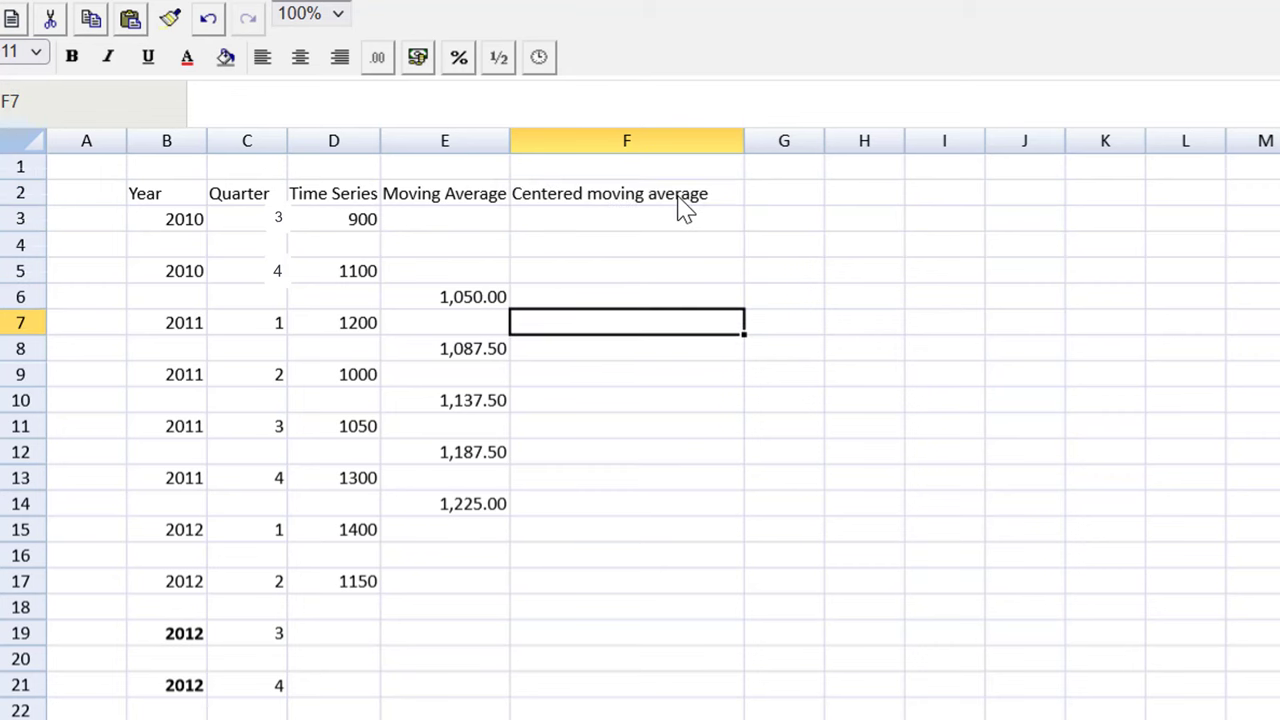
pyautogui.write('=avera')
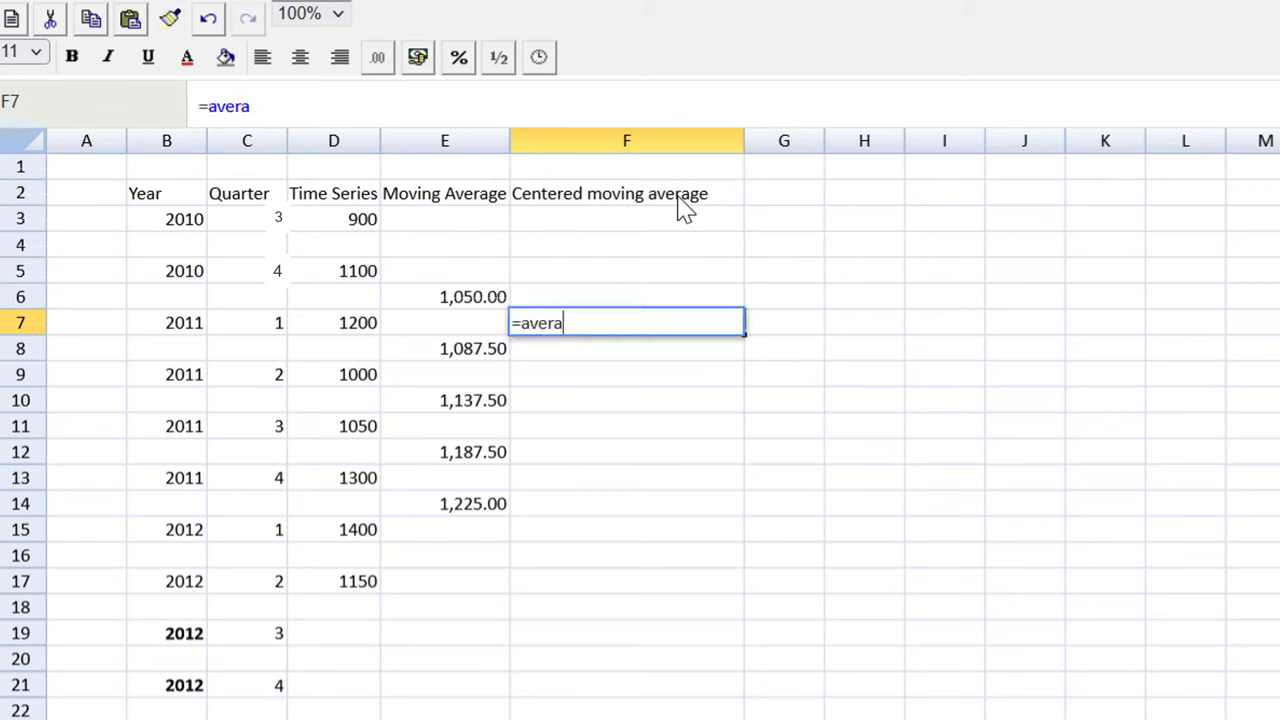
pyautogui.write('ge(')
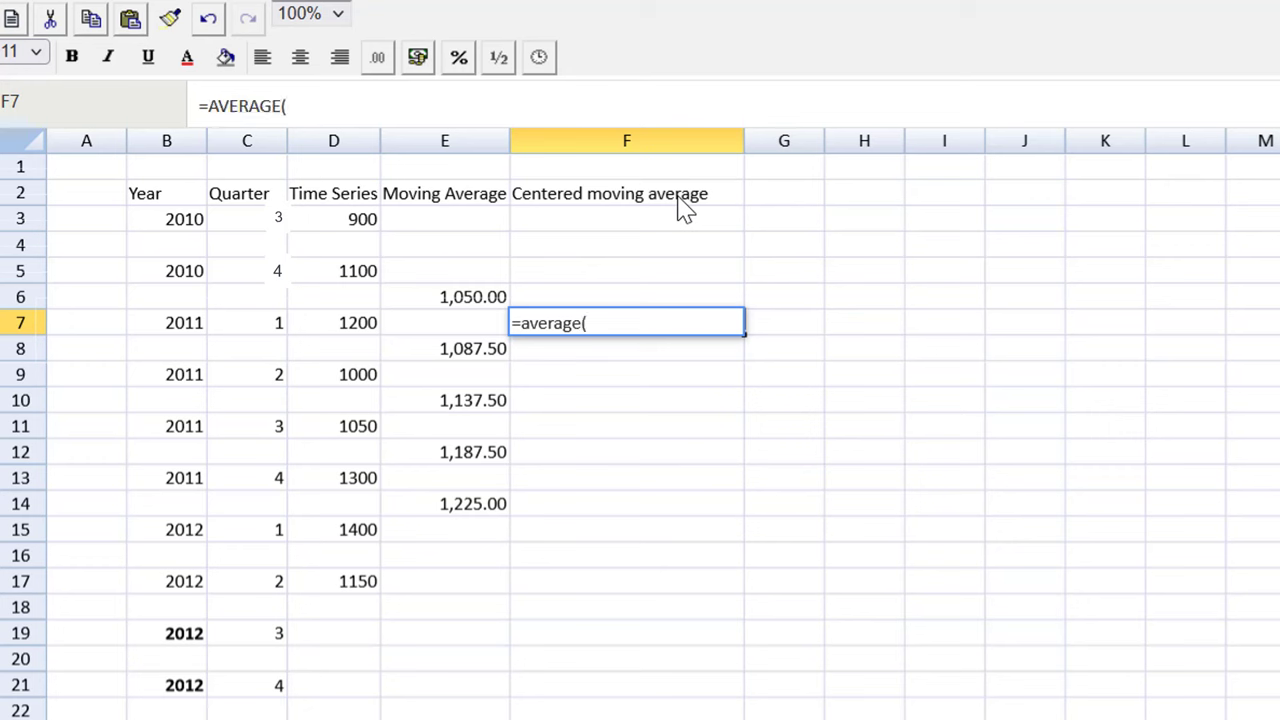
pyautogui.moveTo(440, 303); pyautogui.dragTo(440, 352)
pyautogui.write(')')
pyautogui.press('Return')
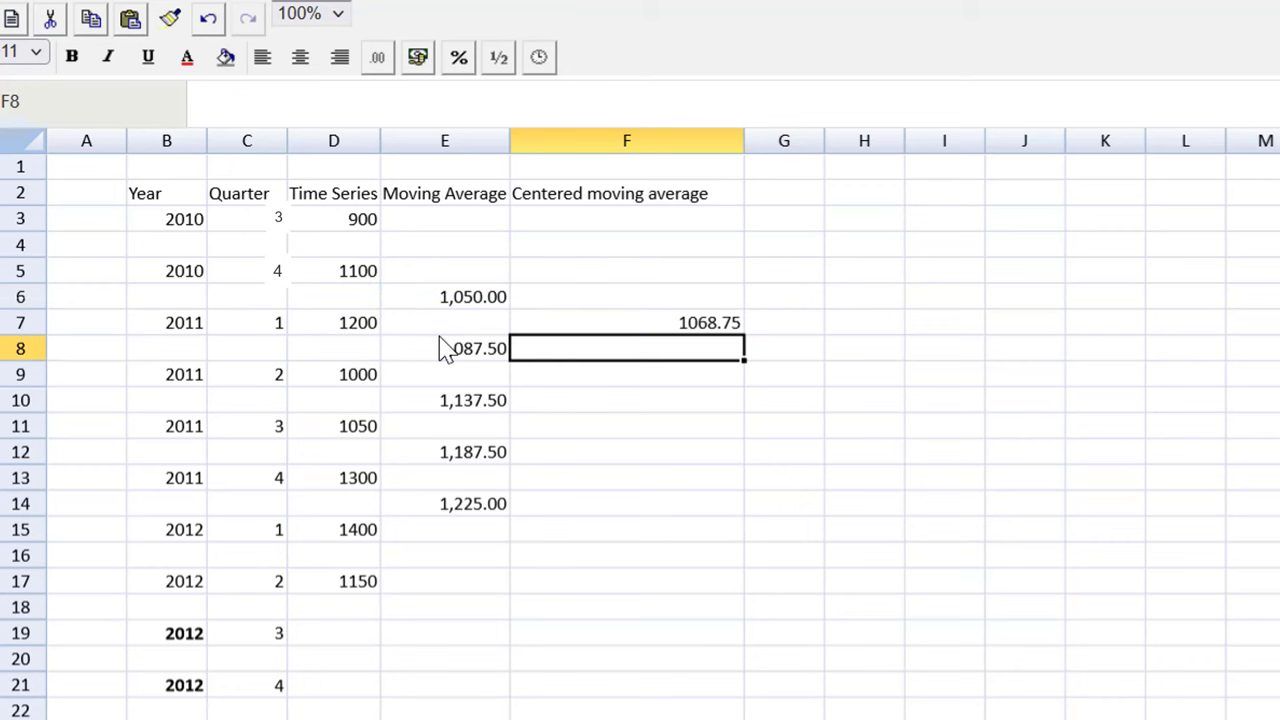
# Step: Copy the centred average formula into F9, F11 and F13, giving 1112.5, 1162.5 and 1206.25
pyautogui.press('Up')
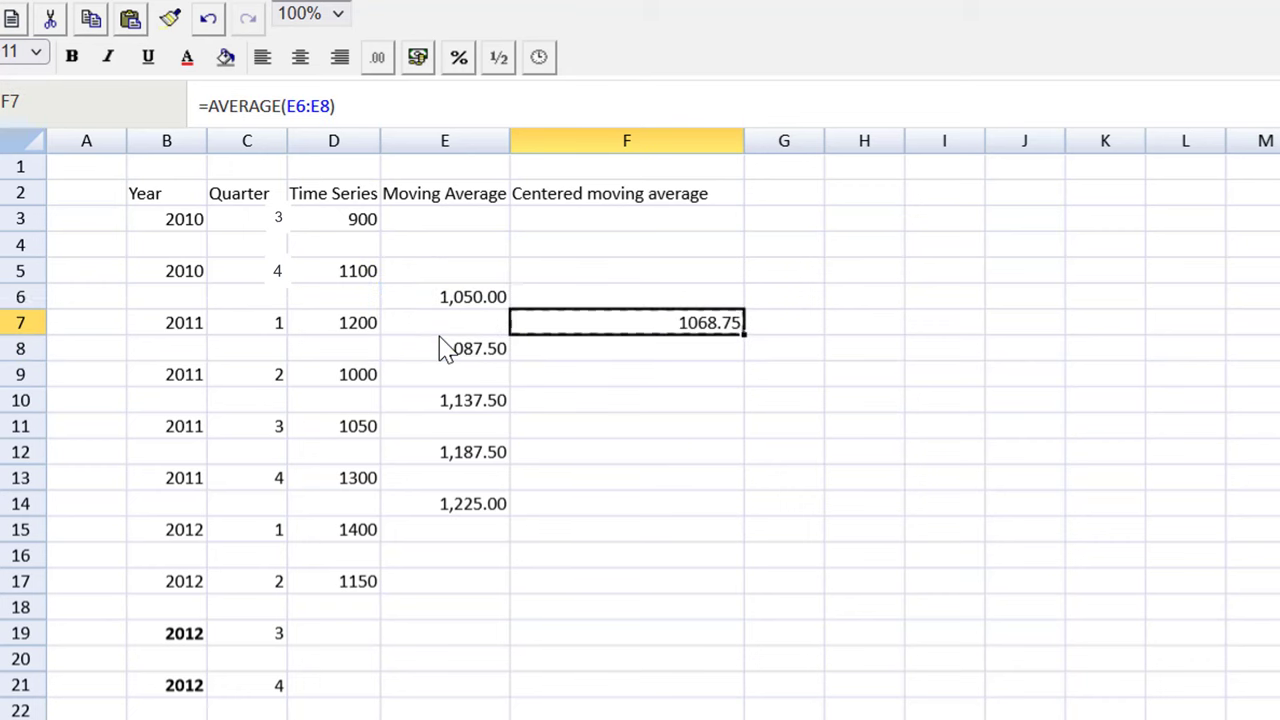
pyautogui.press('Down')
pyautogui.press('Down')
pyautogui.hotkey('ctrl', 'v')
pyautogui.press('Down')
pyautogui.press('Down')
pyautogui.hotkey('ctrl', 'v')
pyautogui.press('Down')
pyautogui.press('Down')
pyautogui.hotkey('ctrl', 'v')
pyautogui.press('Down')
pyautogui.press('Down')
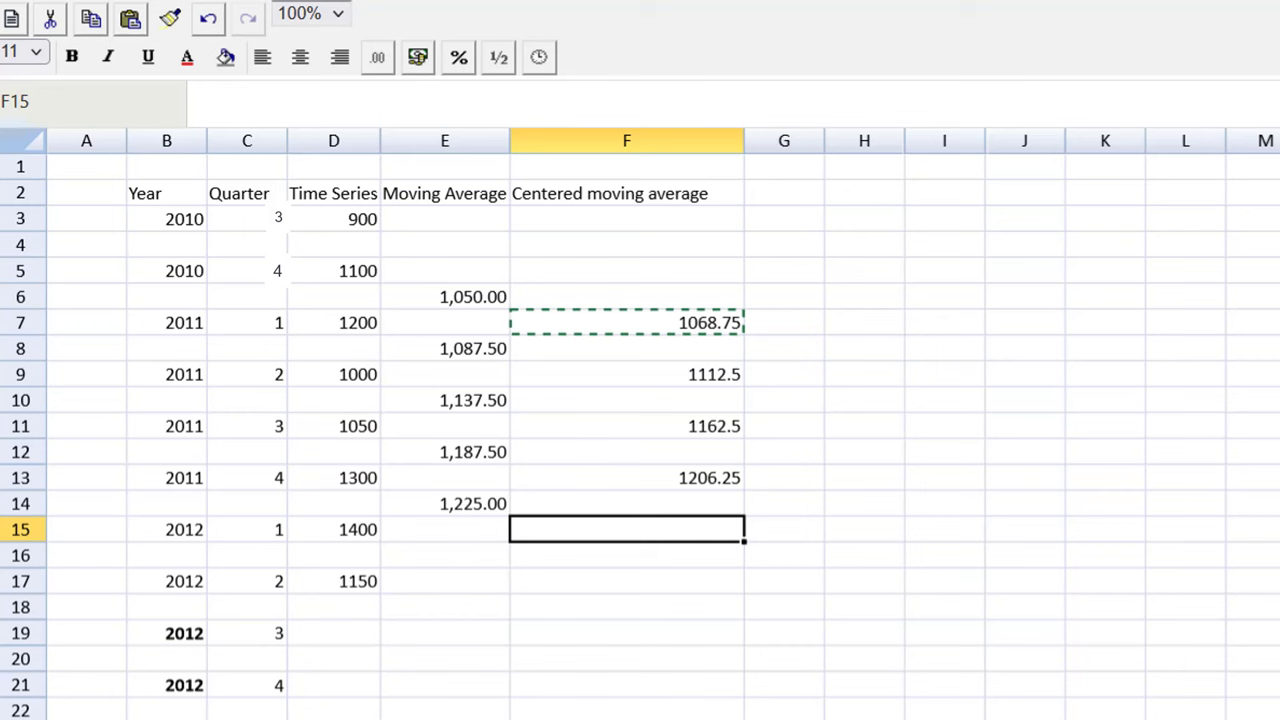
# Step: Enter centred averages 1243.75 in F15 and 1287.5 in F17
pyautogui.write('1243.75')
pyautogui.press('Return')
pyautogui.press('Return')
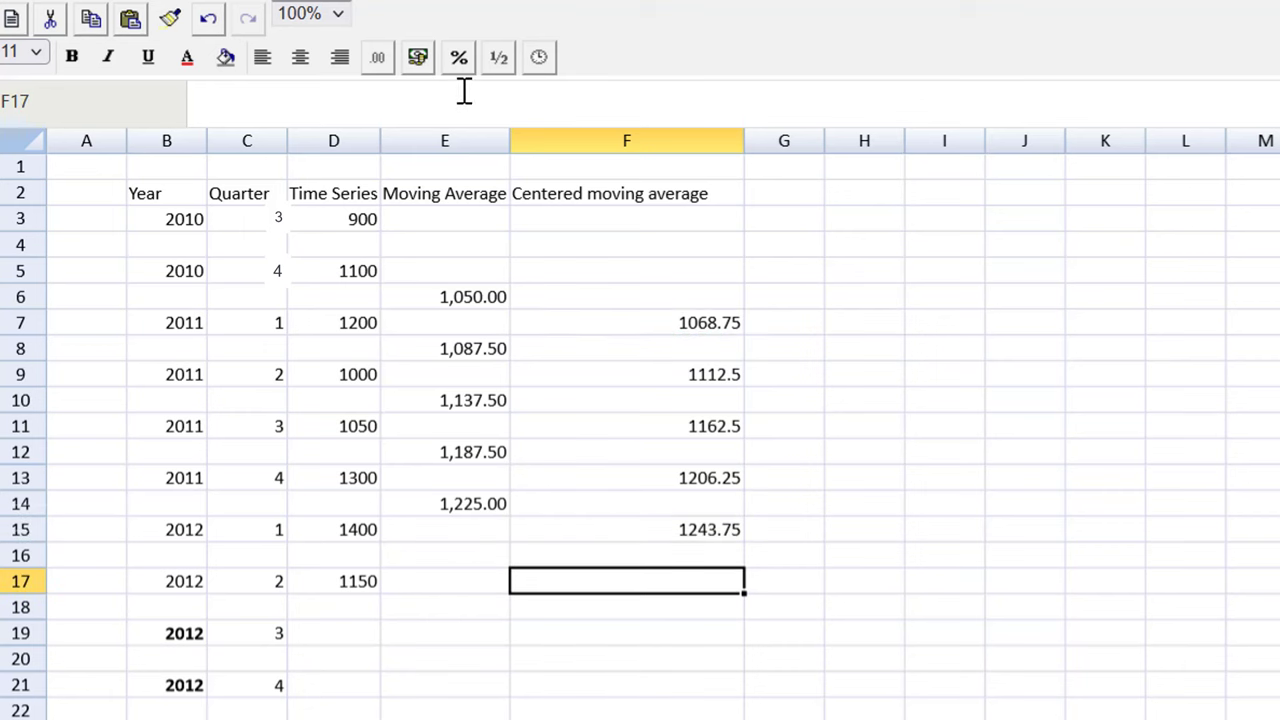
pyautogui.write('128')
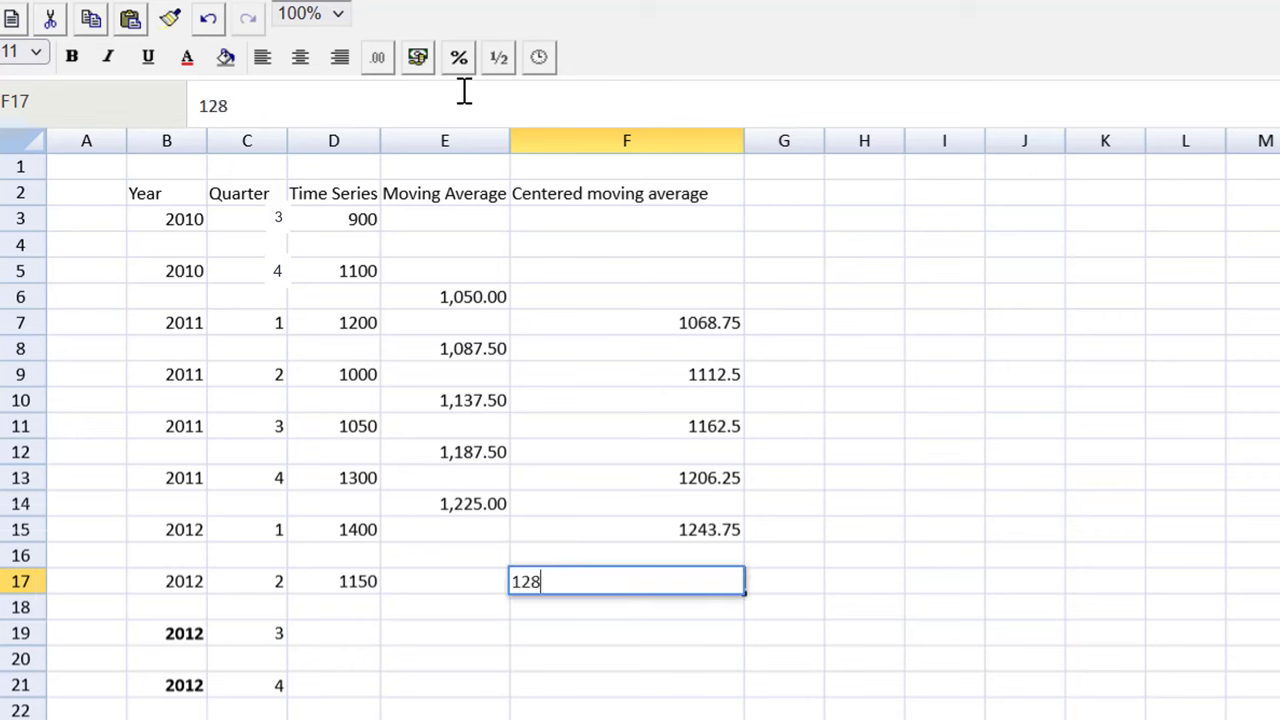
pyautogui.write('7.5')
pyautogui.press('Return')
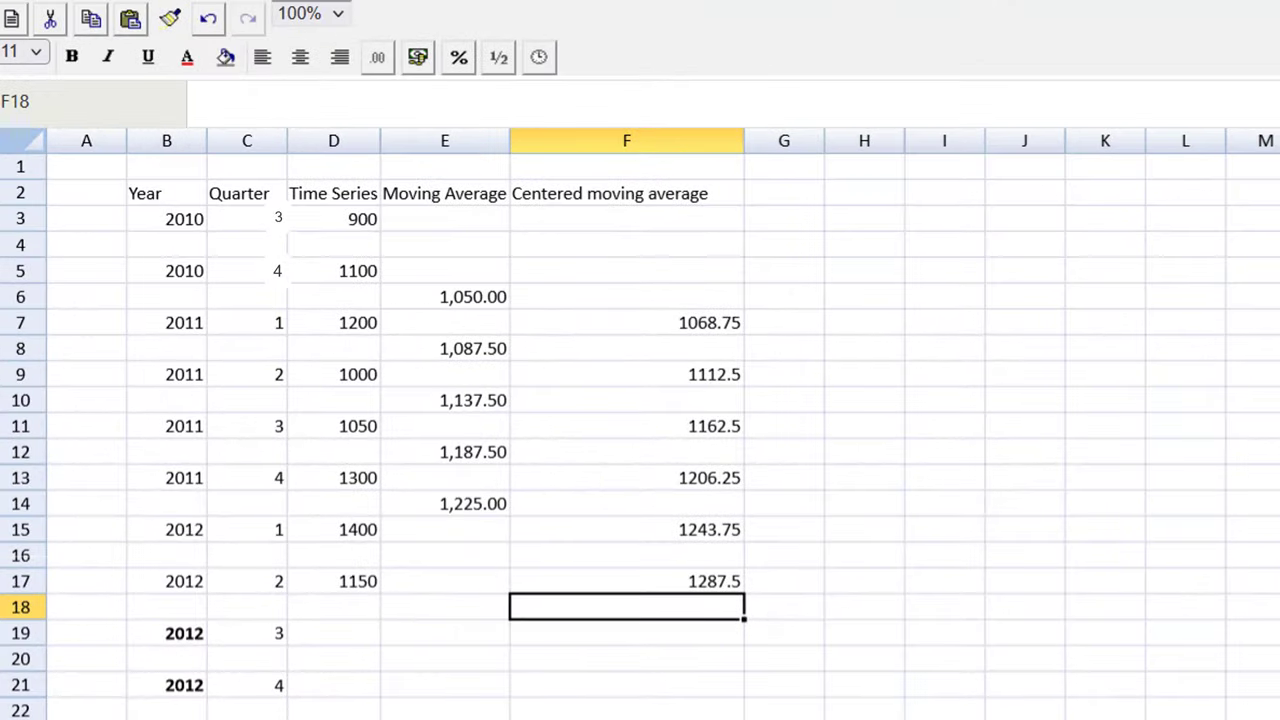
# Step: Type 'Seasonal Variation' in G2 and 'Multiplicative' in G1 above it
pyautogui.click(780, 204)
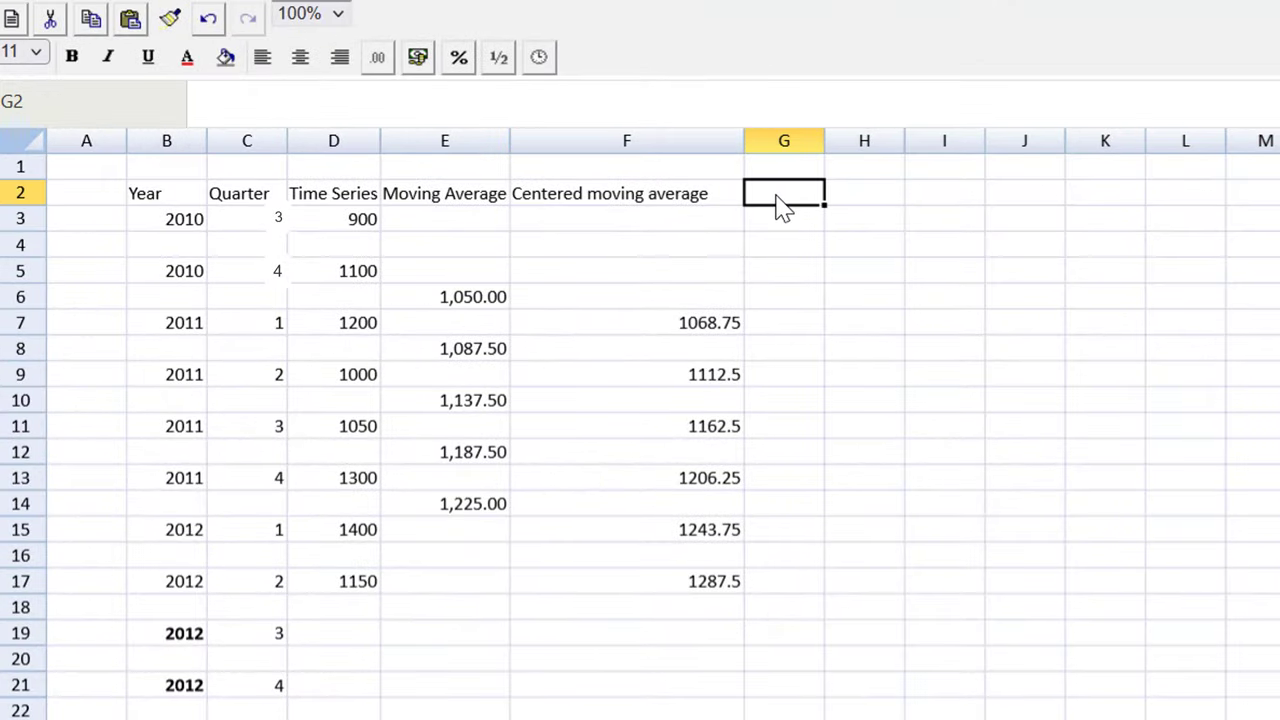
pyautogui.write('Seasonal')
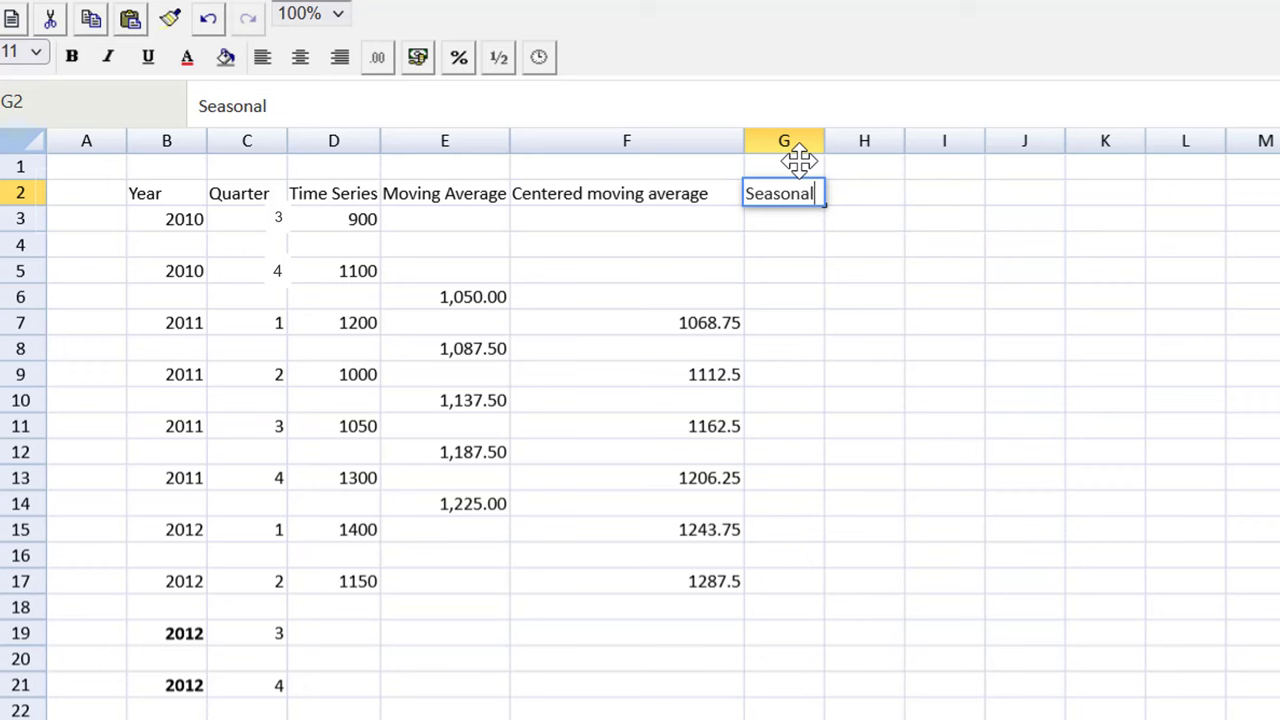
pyautogui.write('Variation')
pyautogui.doubleClick(780, 168)
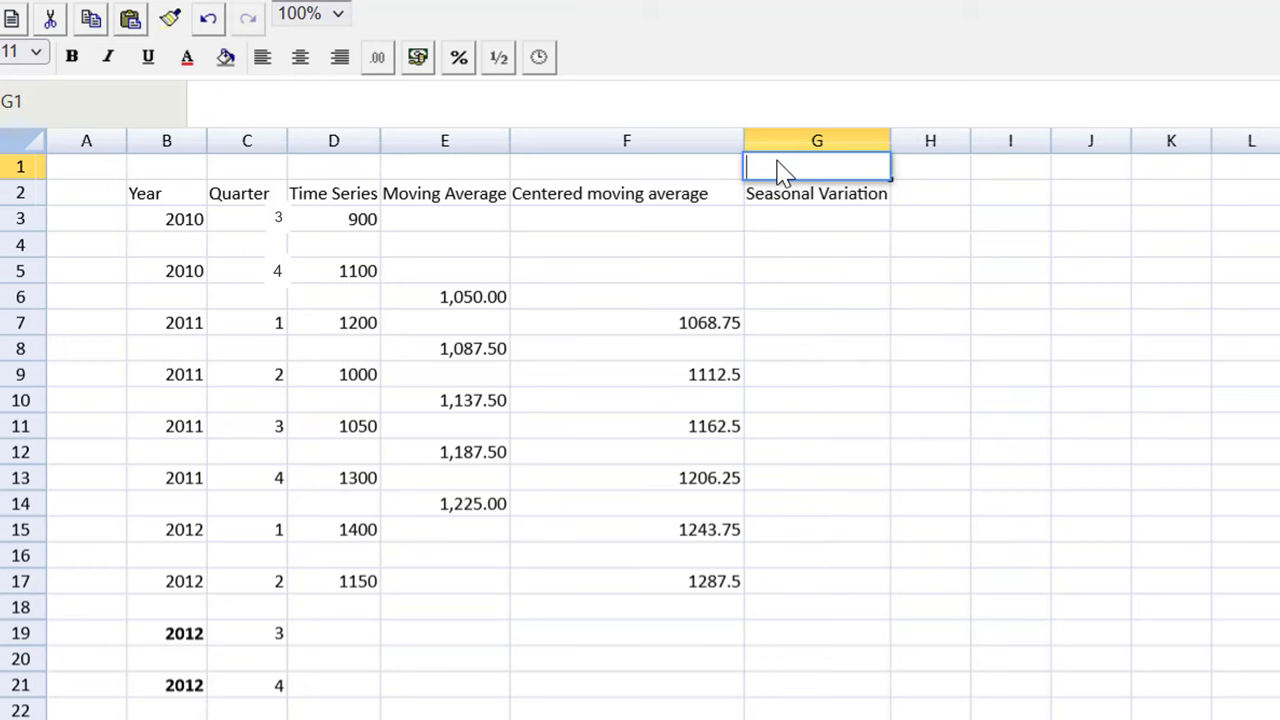
pyautogui.write('Multipl')
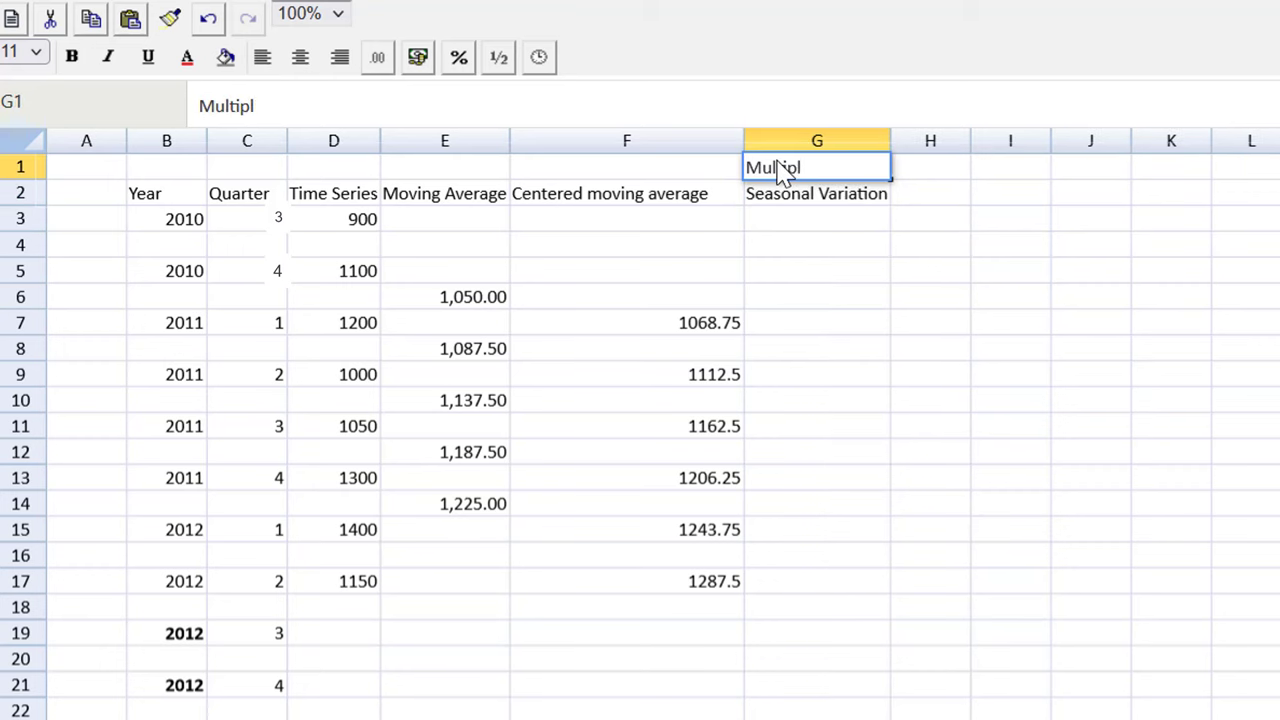
pyautogui.write('icative')
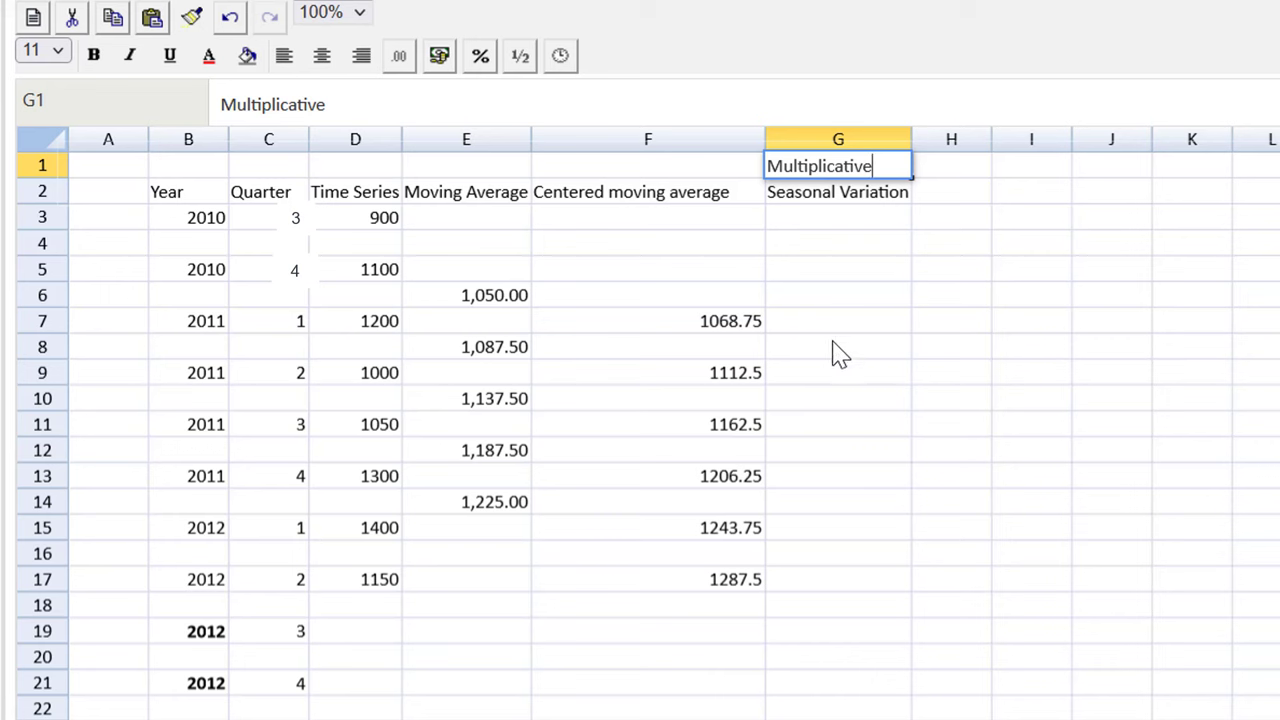
# Step: Enter =D7/F7 in G7 for the 2011 Q1 seasonal variation
pyautogui.click(837, 322)
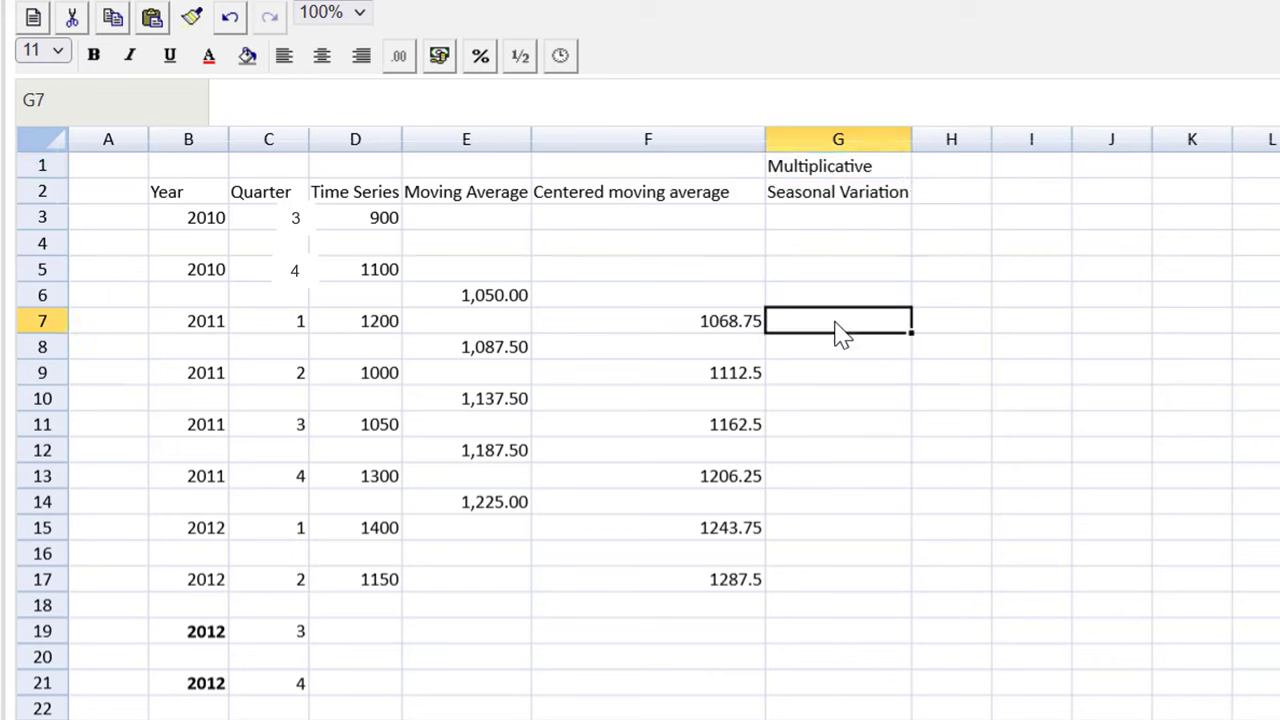
pyautogui.write('=')
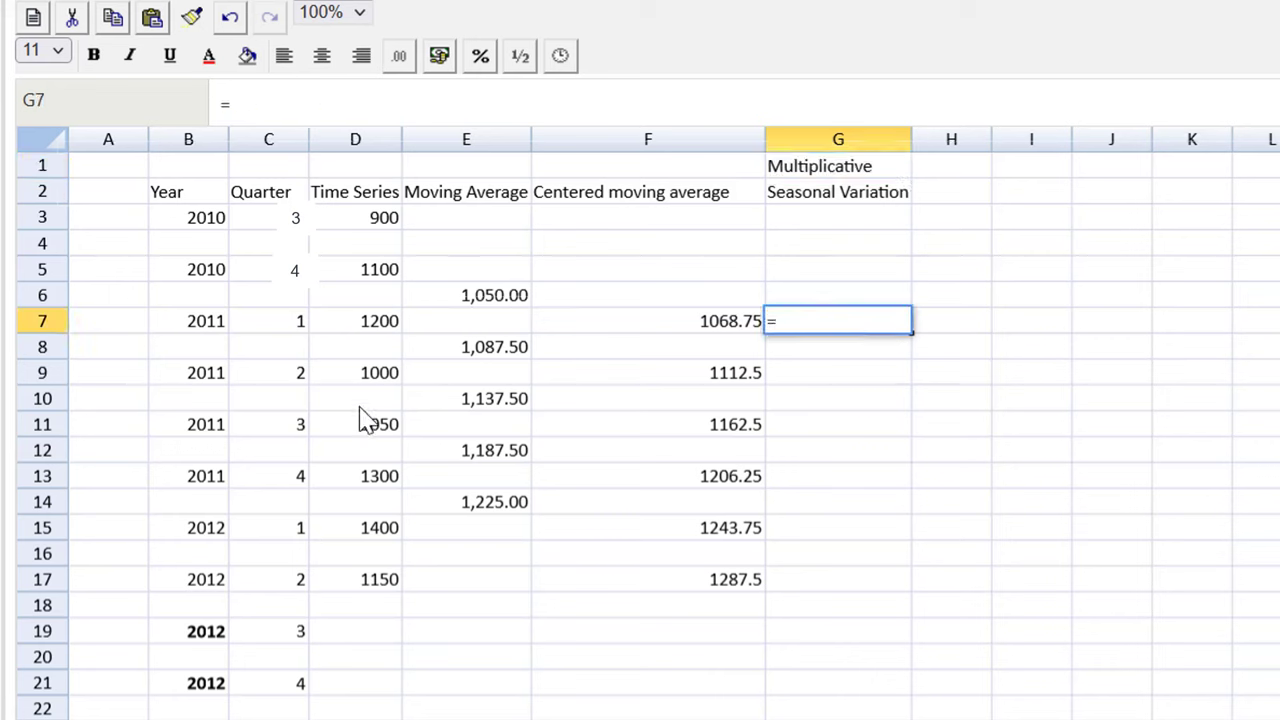
pyautogui.click(366, 331)
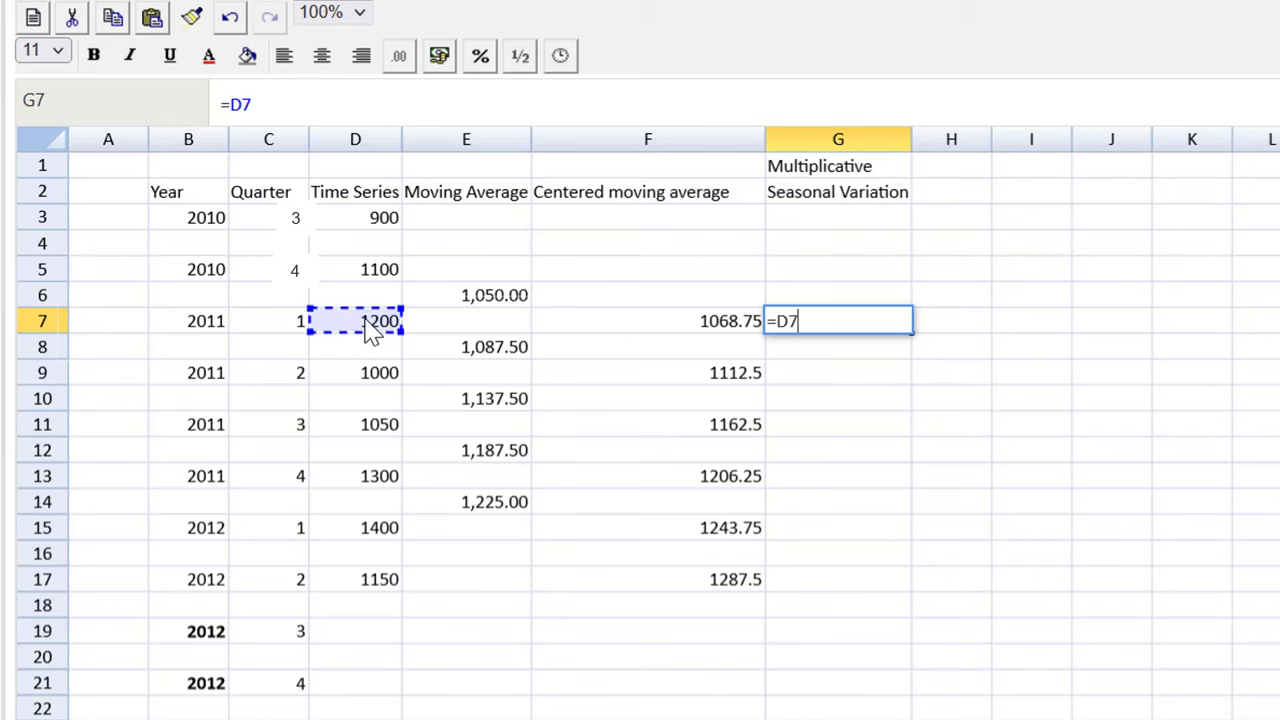
pyautogui.write('/')
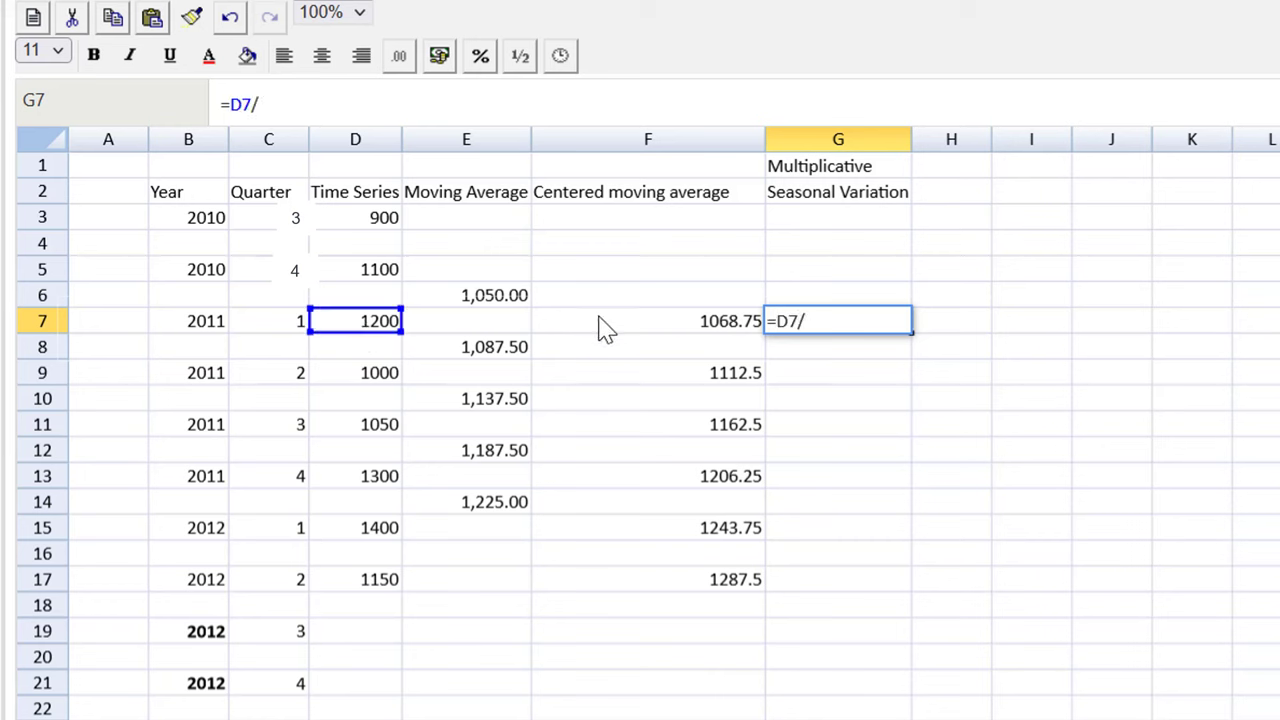
pyautogui.click(606, 314)
pyautogui.press('Return')
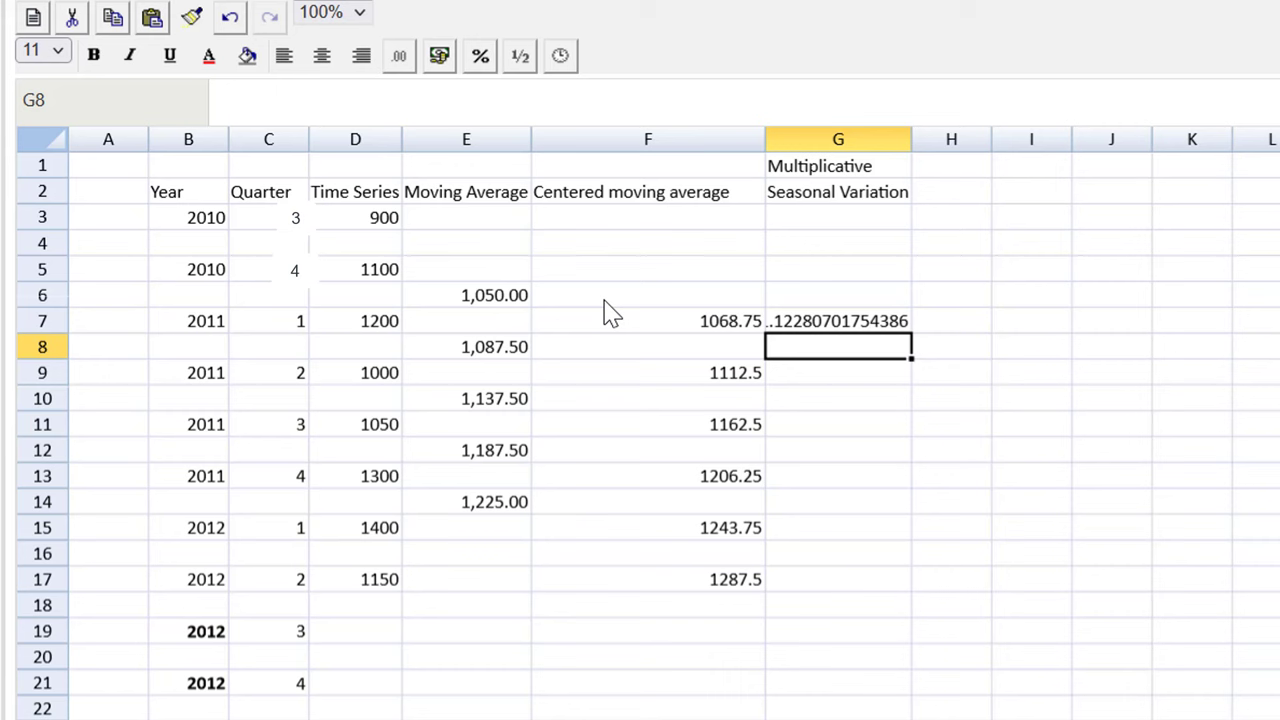
# Step: Format column G as #,##0.00 to show two decimals
pyautogui.click(828, 143)
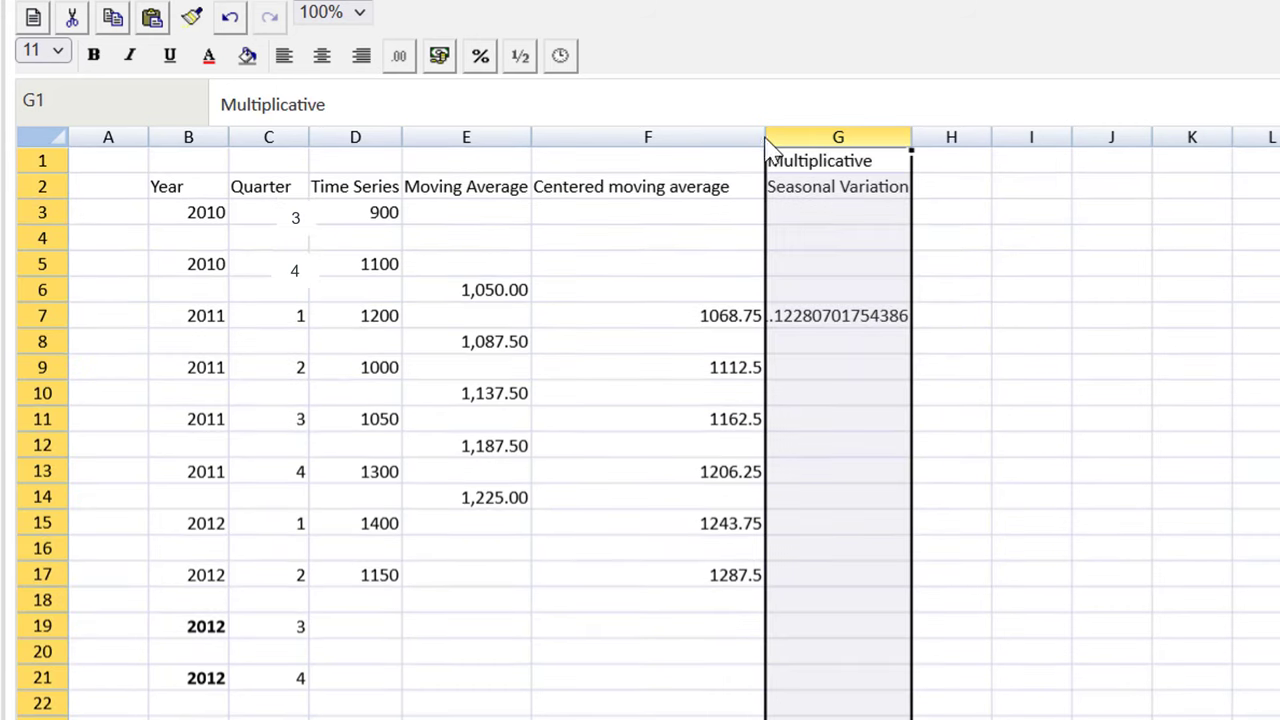
pyautogui.click(399, 62)
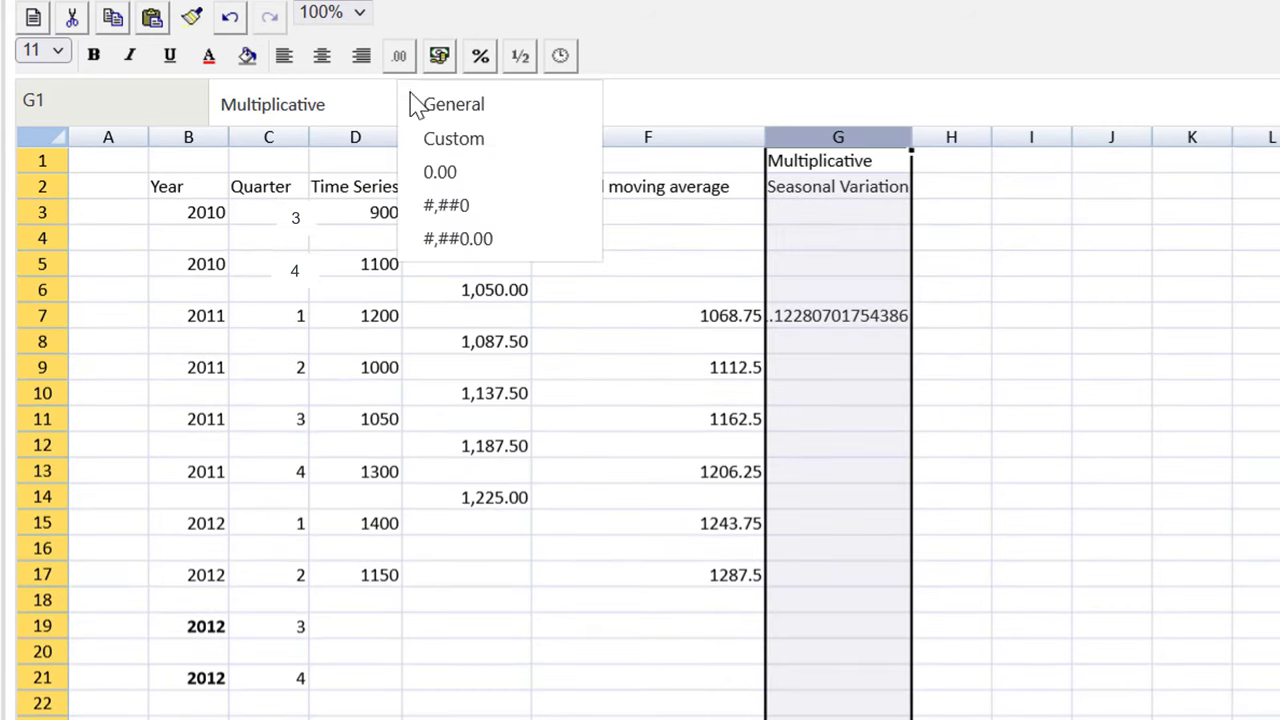
pyautogui.click(486, 245)
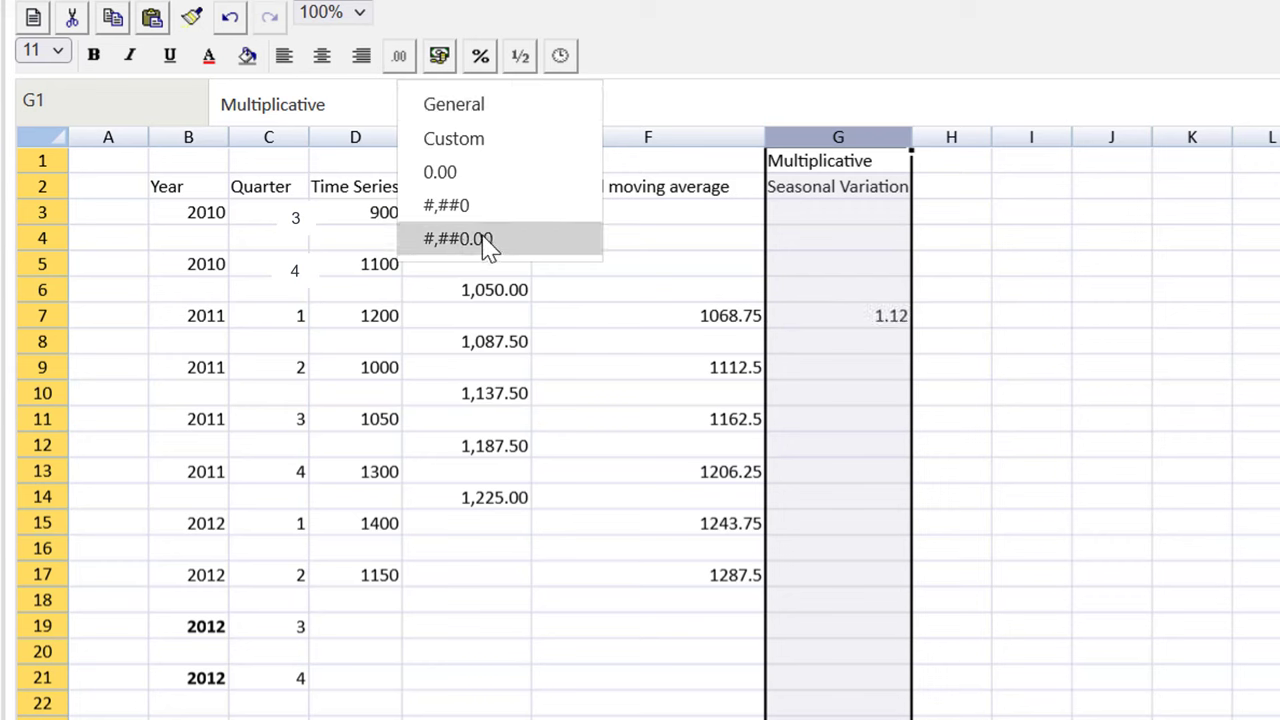
# Step: Copy the G7 formula into G9, G11 and G13, giving 0.90, 0.90 and 1.08
pyautogui.click(838, 322)
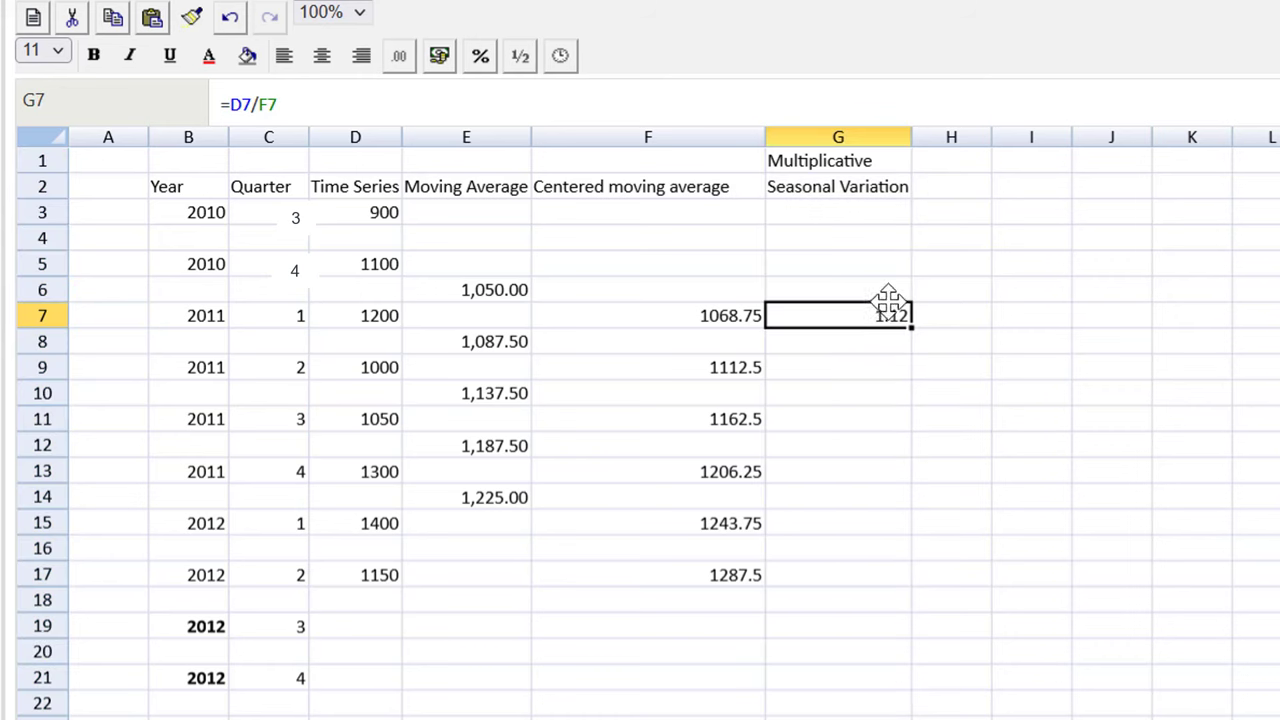
pyautogui.hotkey('ctrl', 'c')
pyautogui.press('Down')
pyautogui.press('Down')
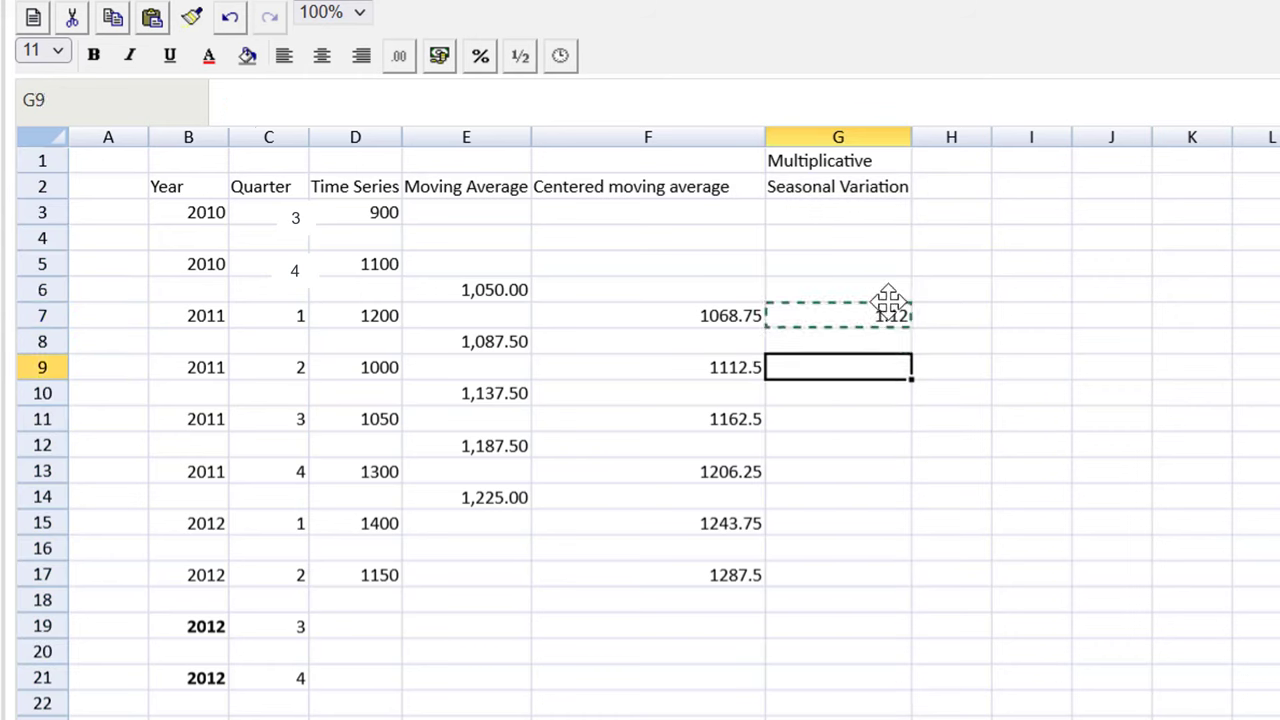
pyautogui.hotkey('ctrl', 'v')
pyautogui.press('Down')
pyautogui.press('Down')
pyautogui.hotkey('ctrl', 'v')
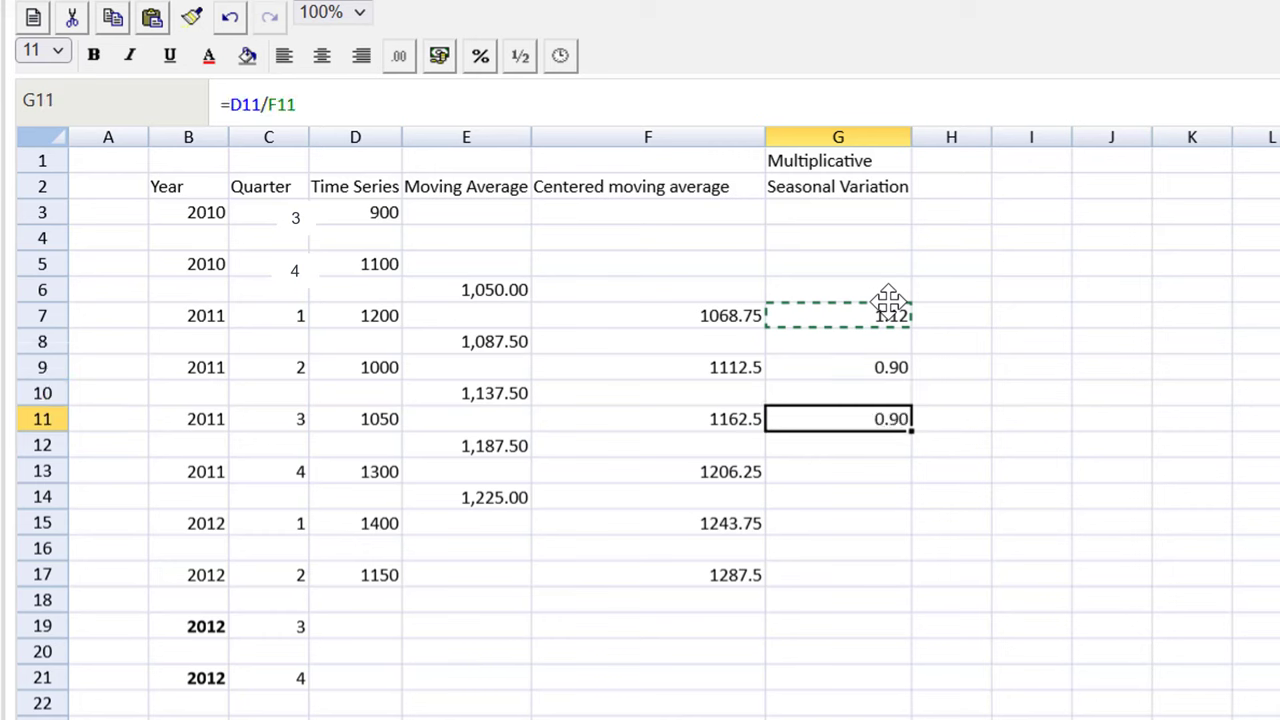
pyautogui.press('Down')
pyautogui.press('Down')
pyautogui.hotkey('ctrl', 'v')
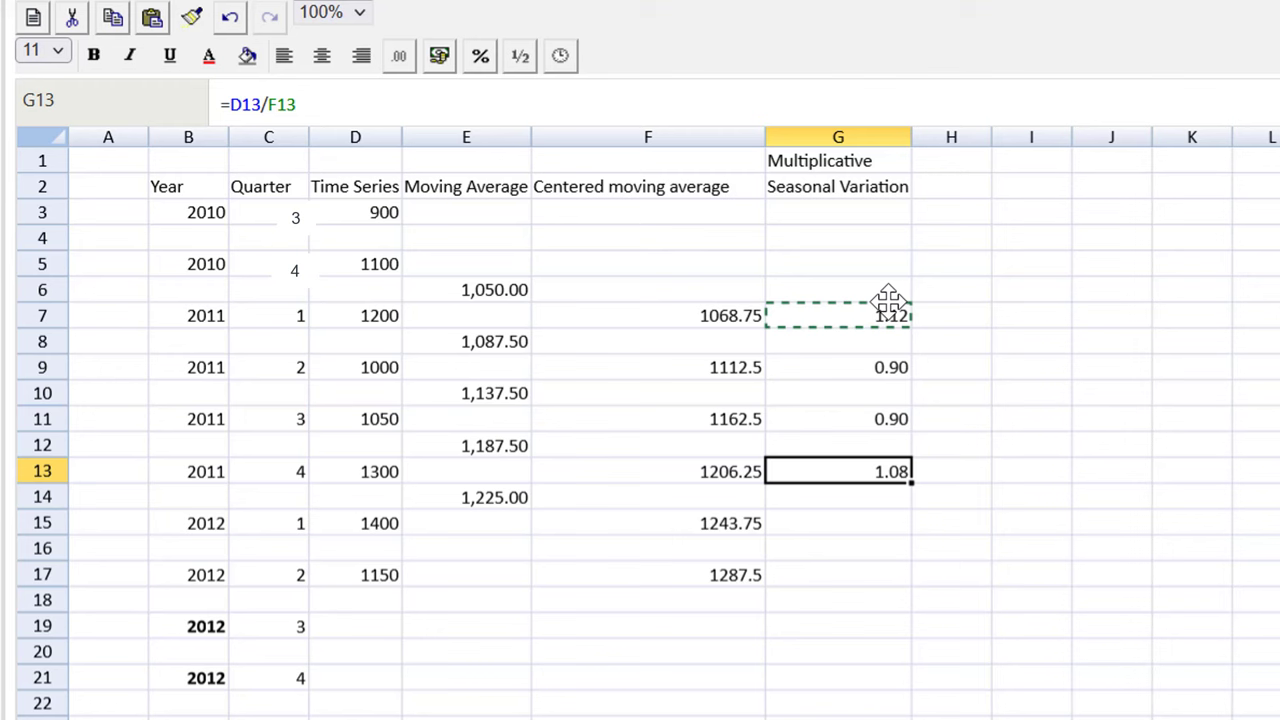
# Step: Give G5:G20 the custom number format #,##0.####;(#,##0.####) to show four decimals
pyautogui.click(828, 446)
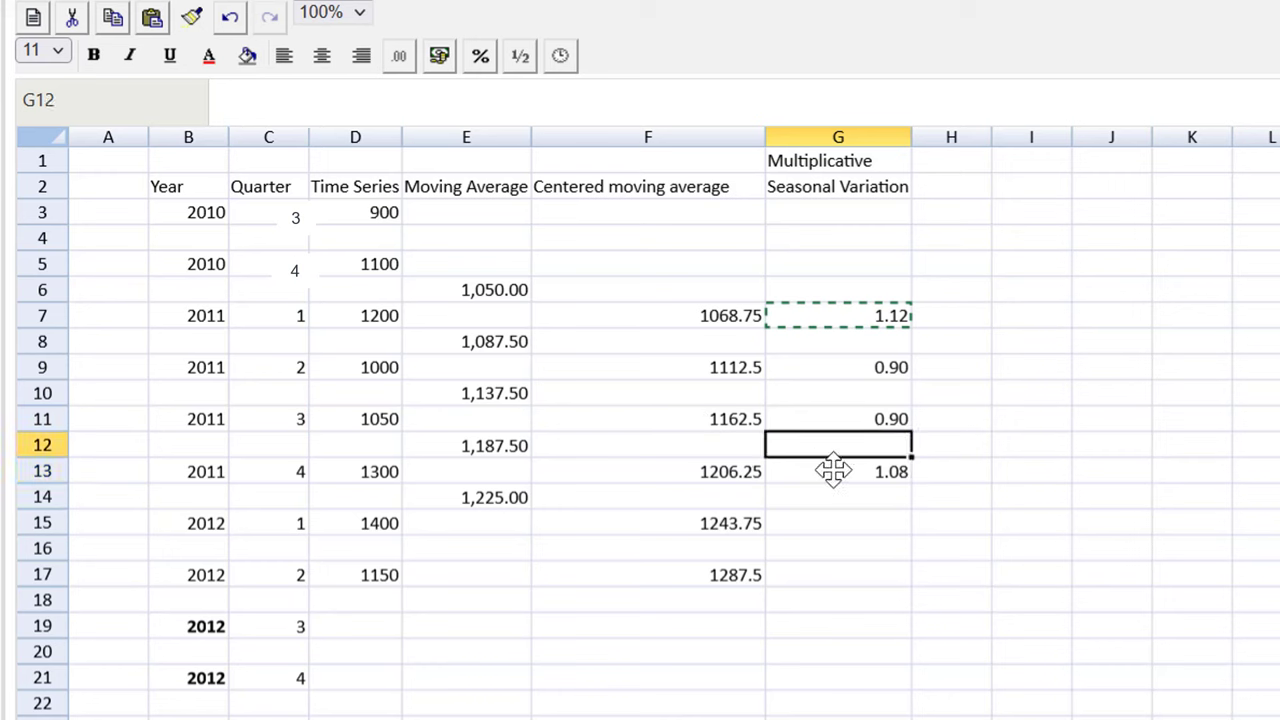
pyautogui.click(860, 273)
pyautogui.moveTo(860, 282); pyautogui.dragTo(894, 703)
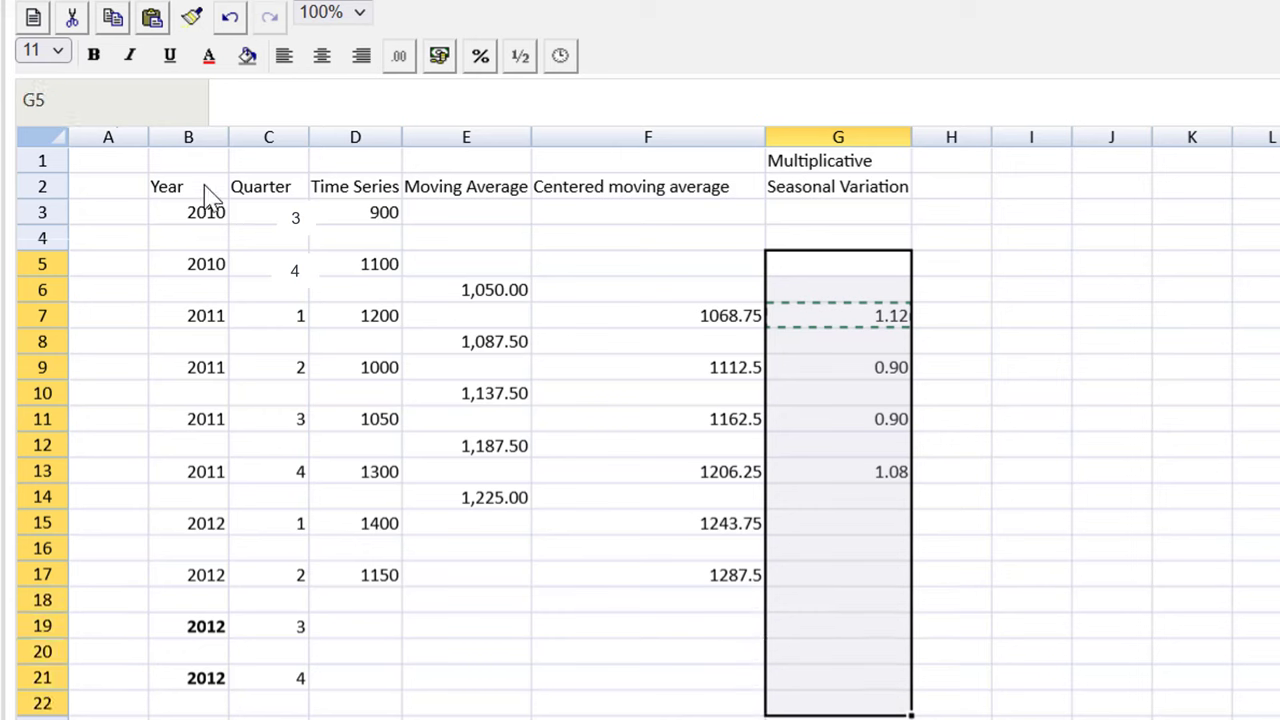
pyautogui.click(393, 78)
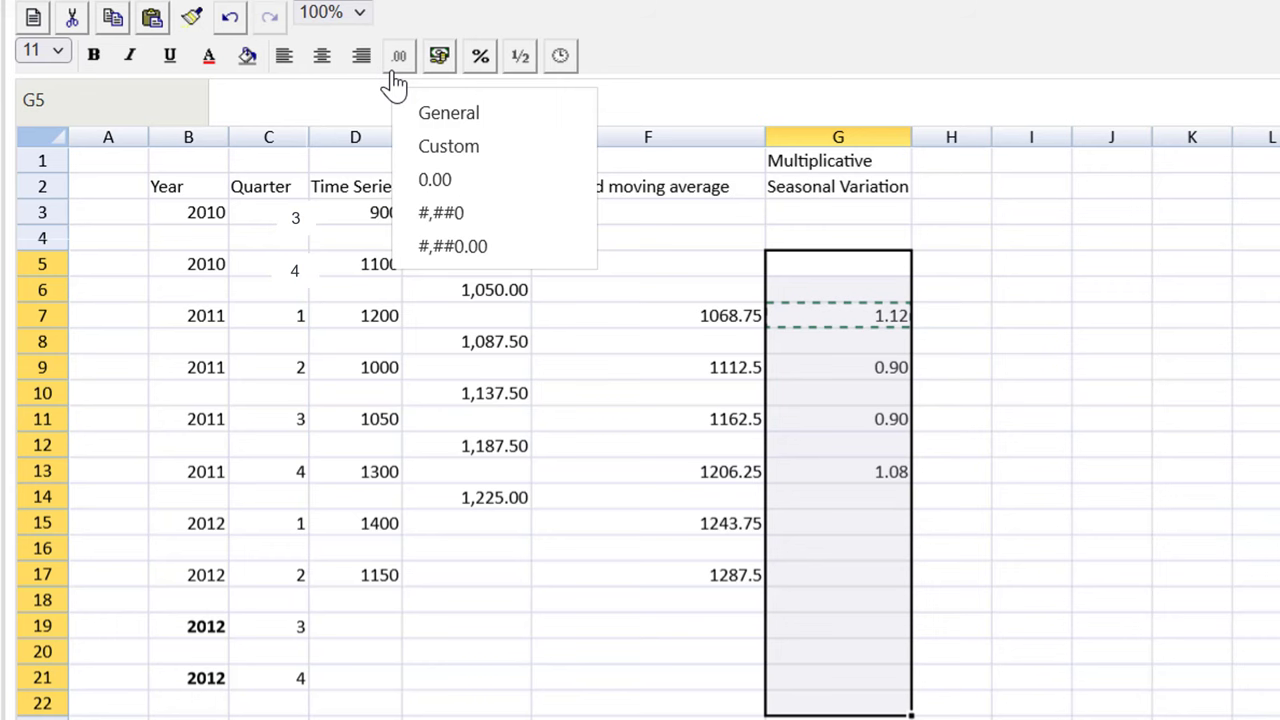
pyautogui.click(477, 149)
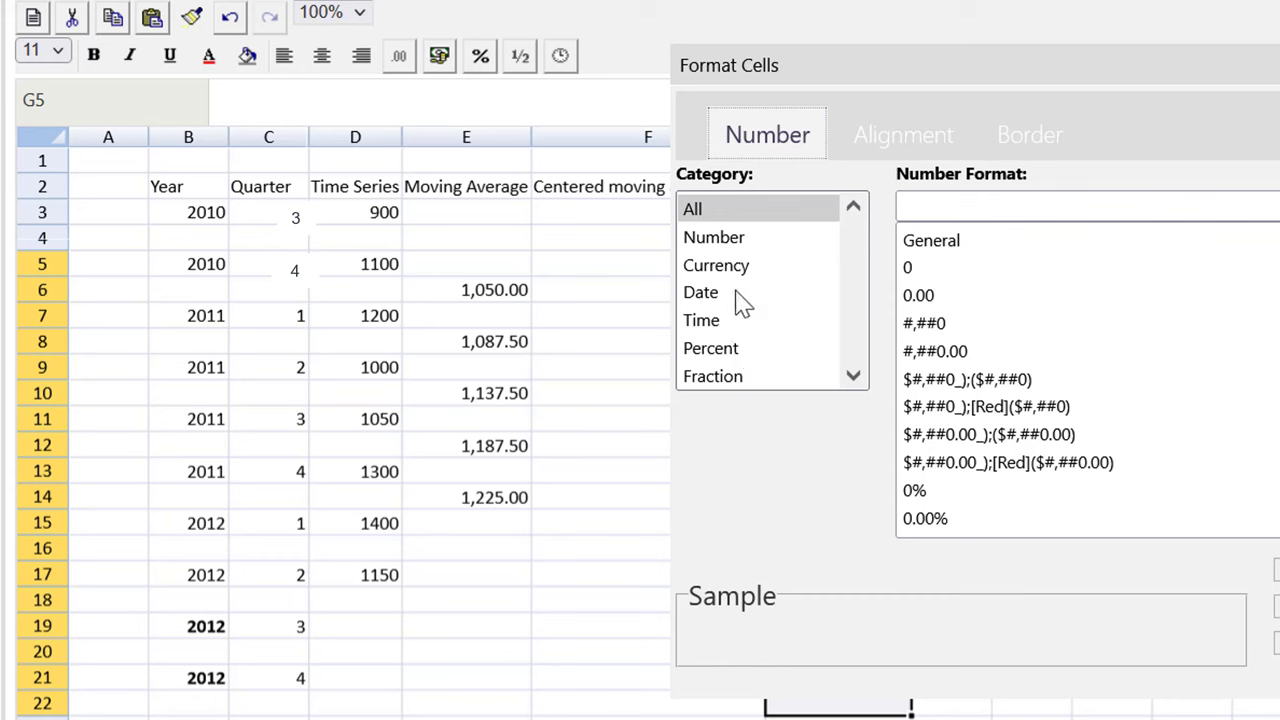
pyautogui.click(735, 242)
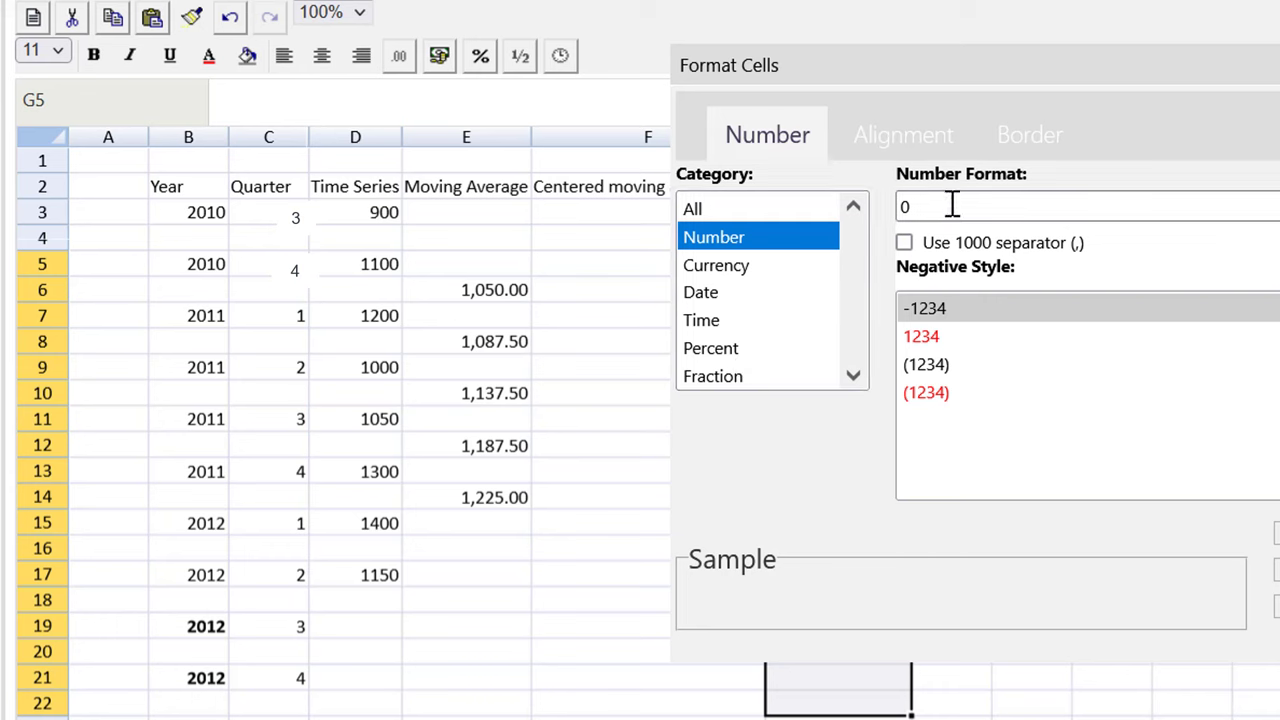
pyautogui.click(956, 372)
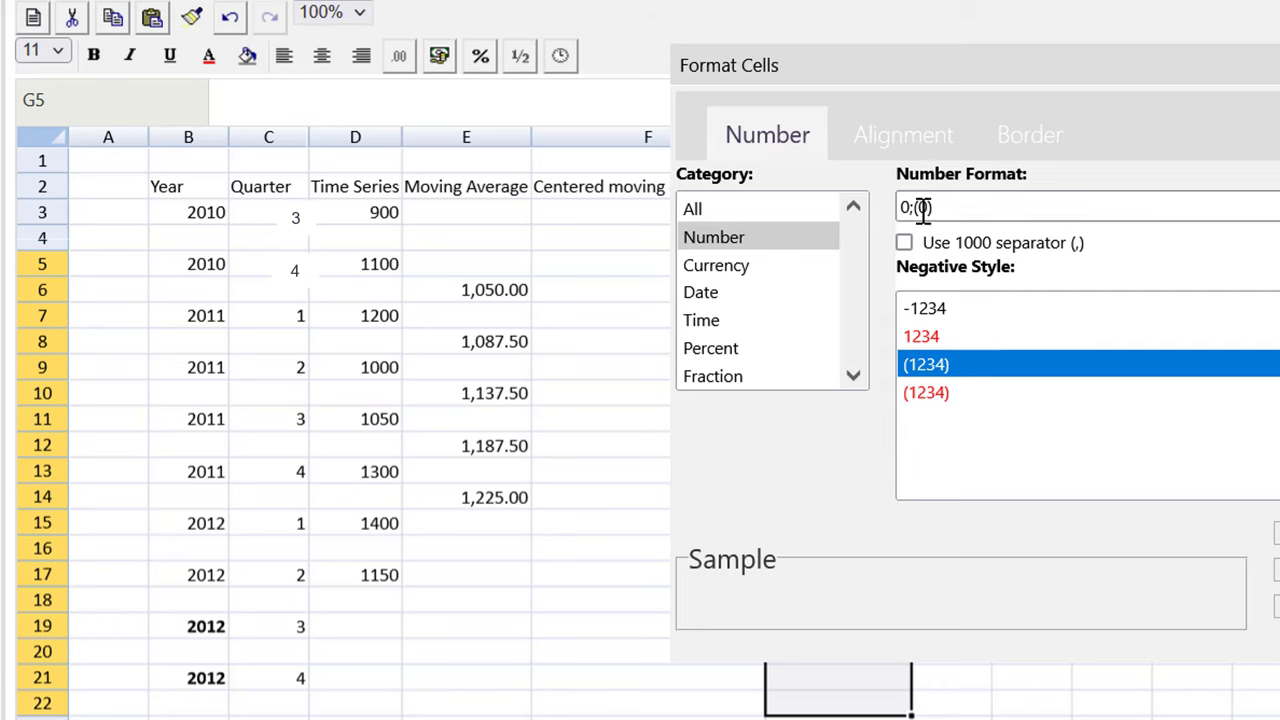
pyautogui.click(904, 242)
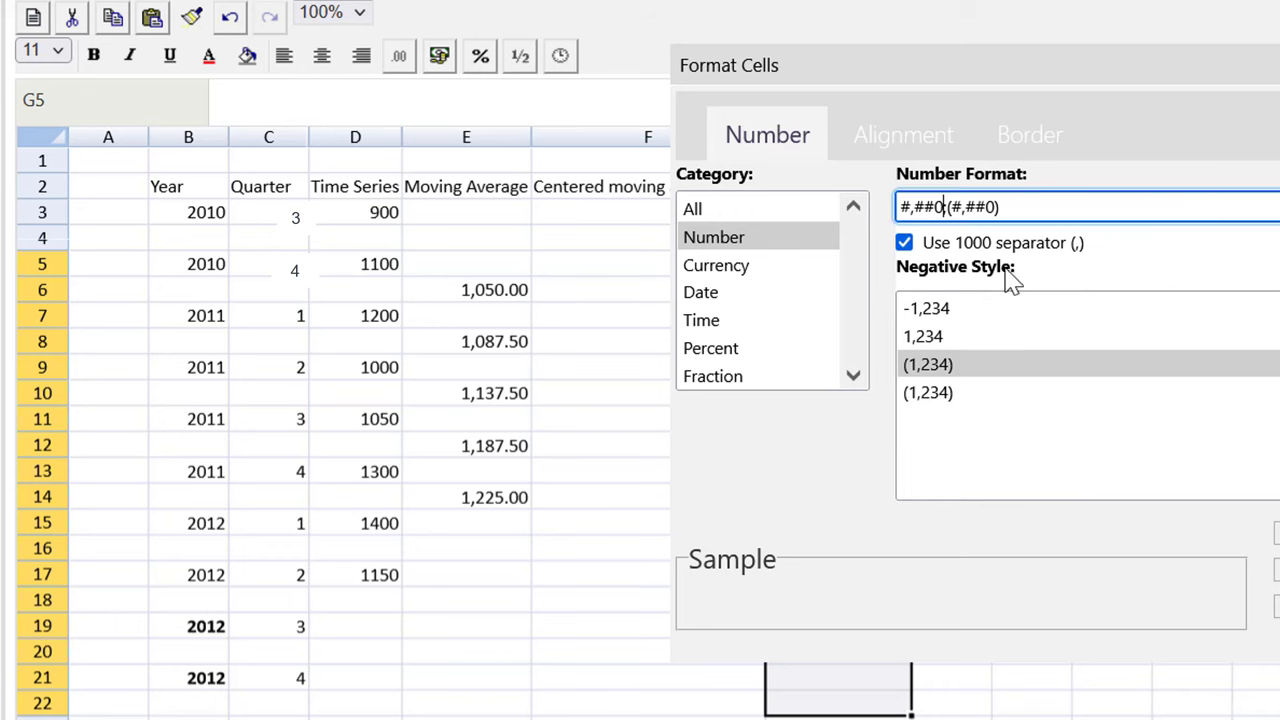
pyautogui.write('.####')
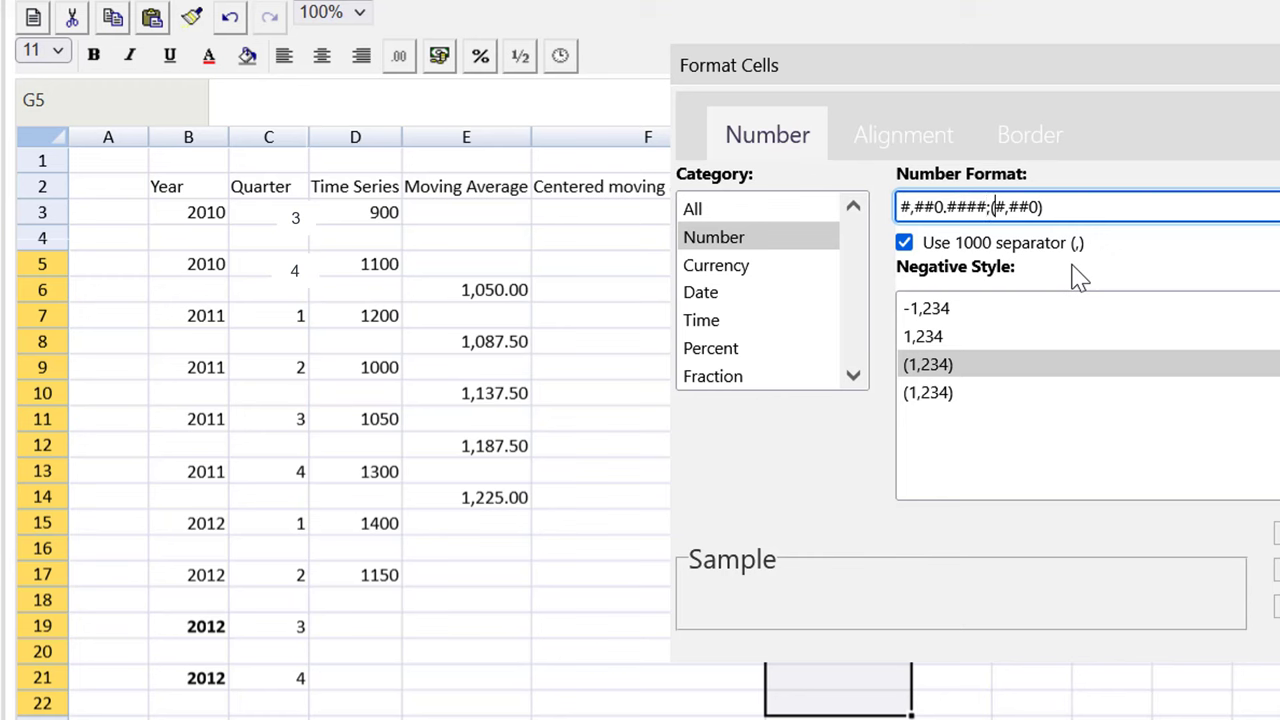
pyautogui.press('Right')
pyautogui.press('Right')
pyautogui.press('Right')
pyautogui.press('Right')
pyautogui.press('Right')
pyautogui.press('Right')
pyautogui.press('Right')
pyautogui.write('.####')
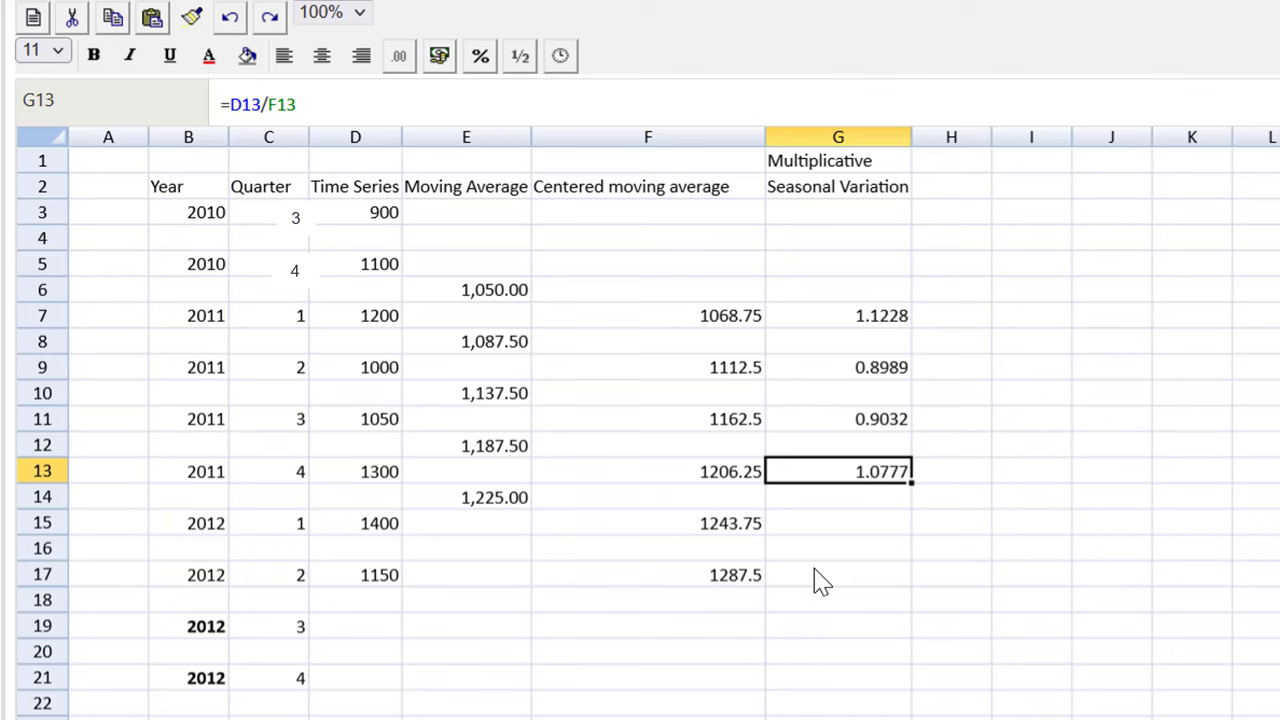
# Step: Copy the G13 seasonal variation formula into G15 and G17, giving 1.1256 and 0.8932
pyautogui.hotkey('ctrl', 'c')
pyautogui.press('Down')
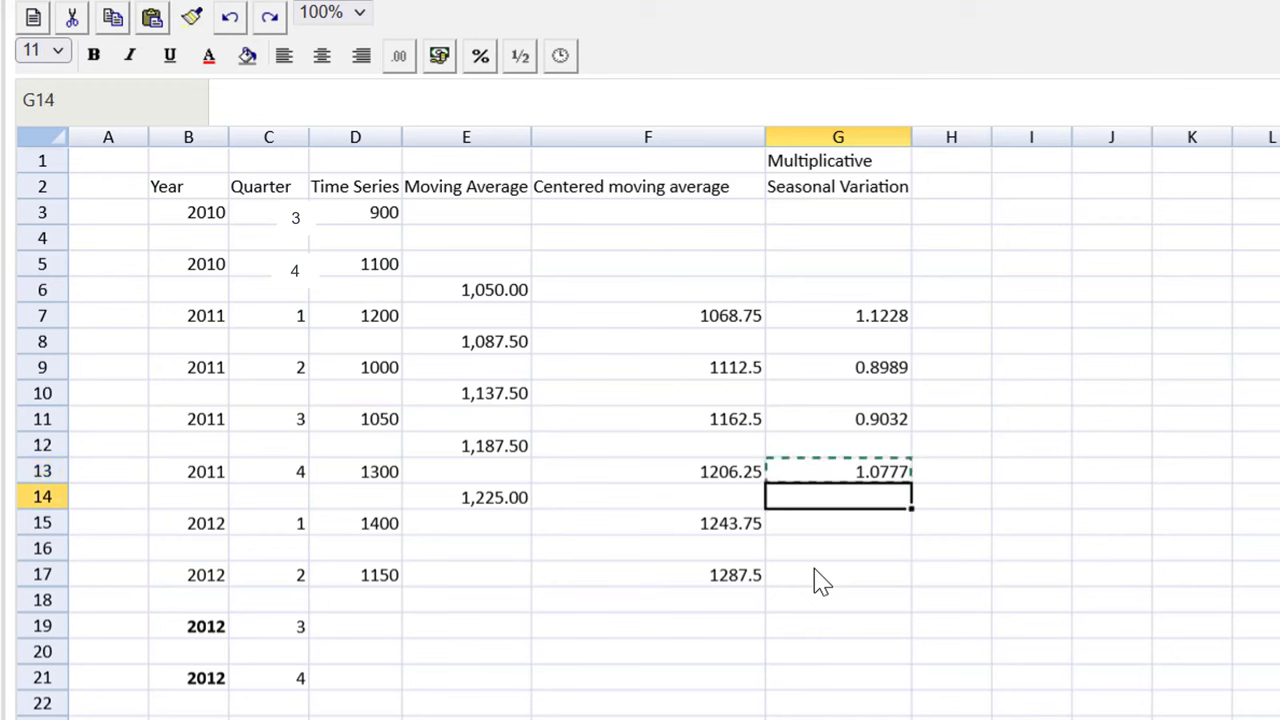
pyautogui.press('Down')
pyautogui.hotkey('ctrl', 'v')
pyautogui.press('Down')
pyautogui.press('Down')
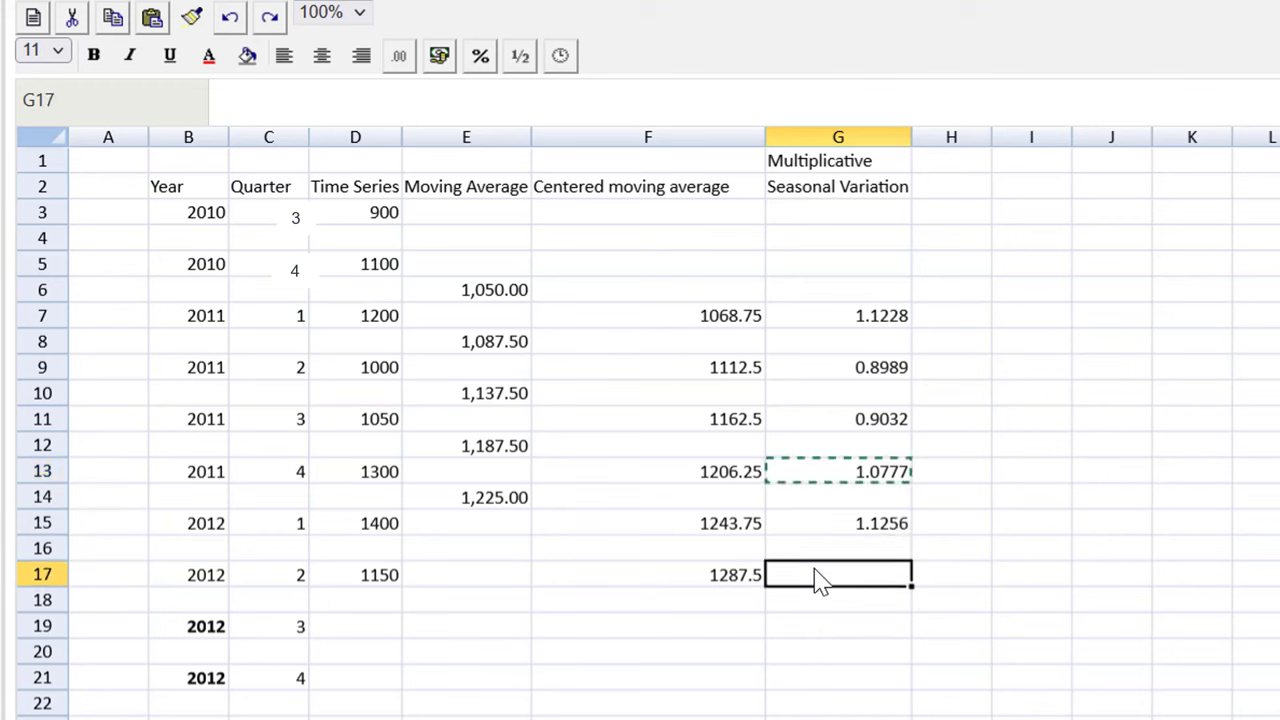
pyautogui.hotkey('ctrl', 'v')
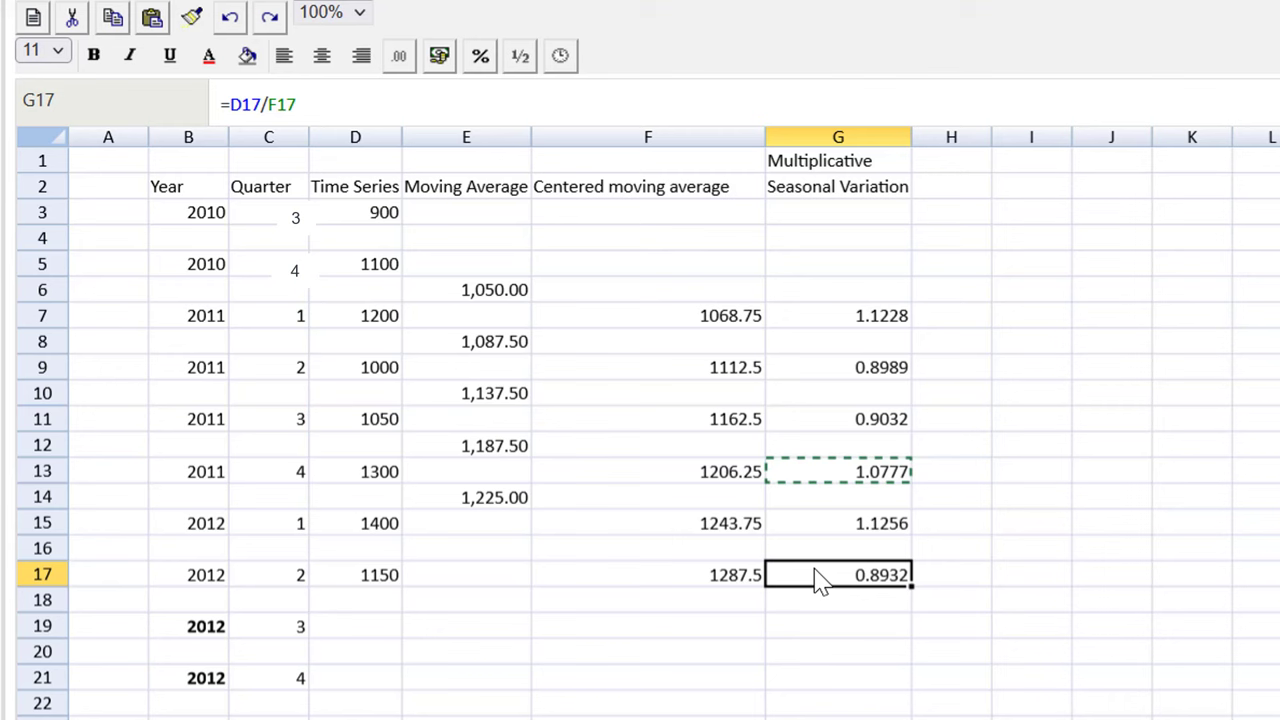
# Step: Enter the 2012 Q3 and Q4 seasonal variations 0.9087 and 1.0827 in G19 and G21
pyautogui.press('Down')
pyautogui.press('Down')
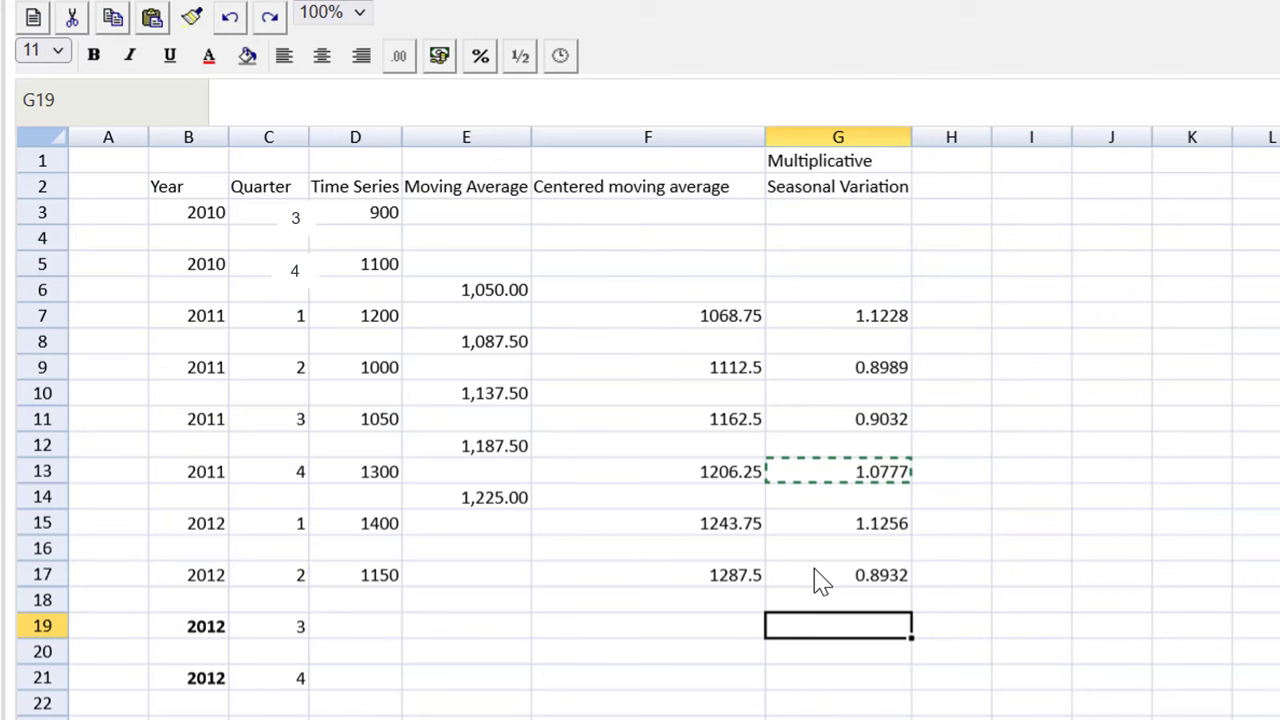
pyautogui.write('0.')
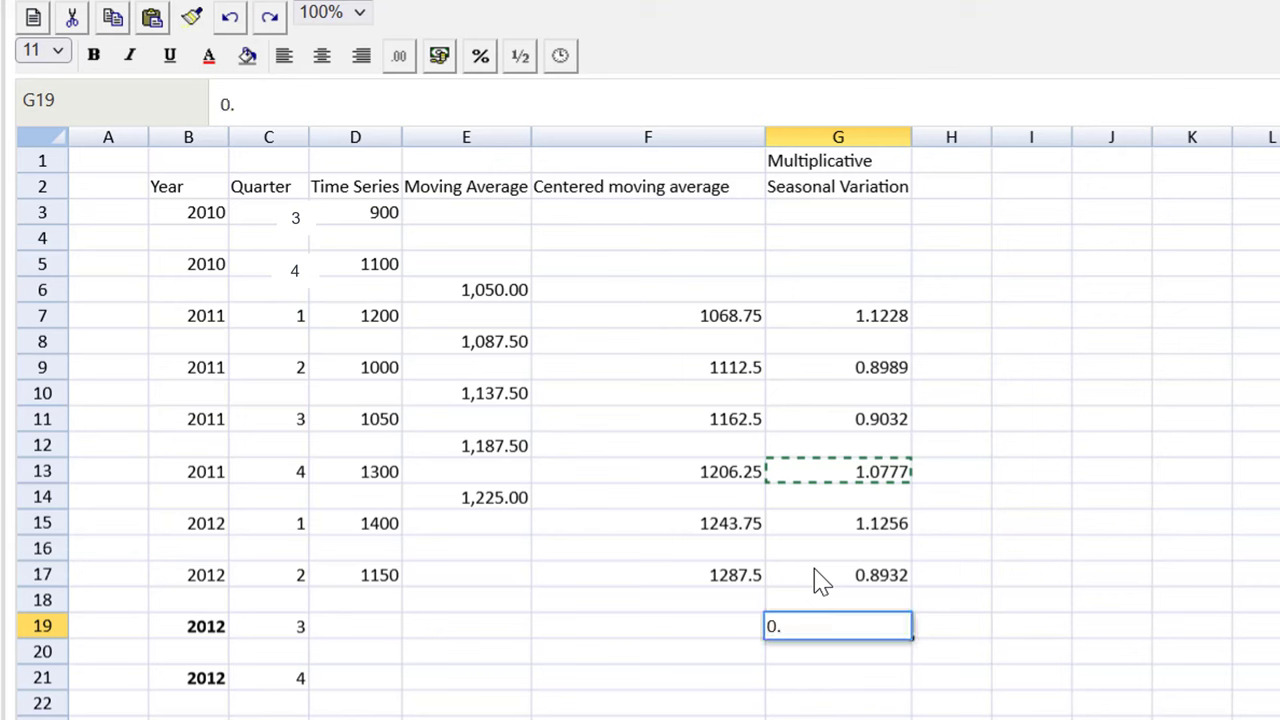
pyautogui.write('9087')
pyautogui.press('Return')
pyautogui.press('Return')
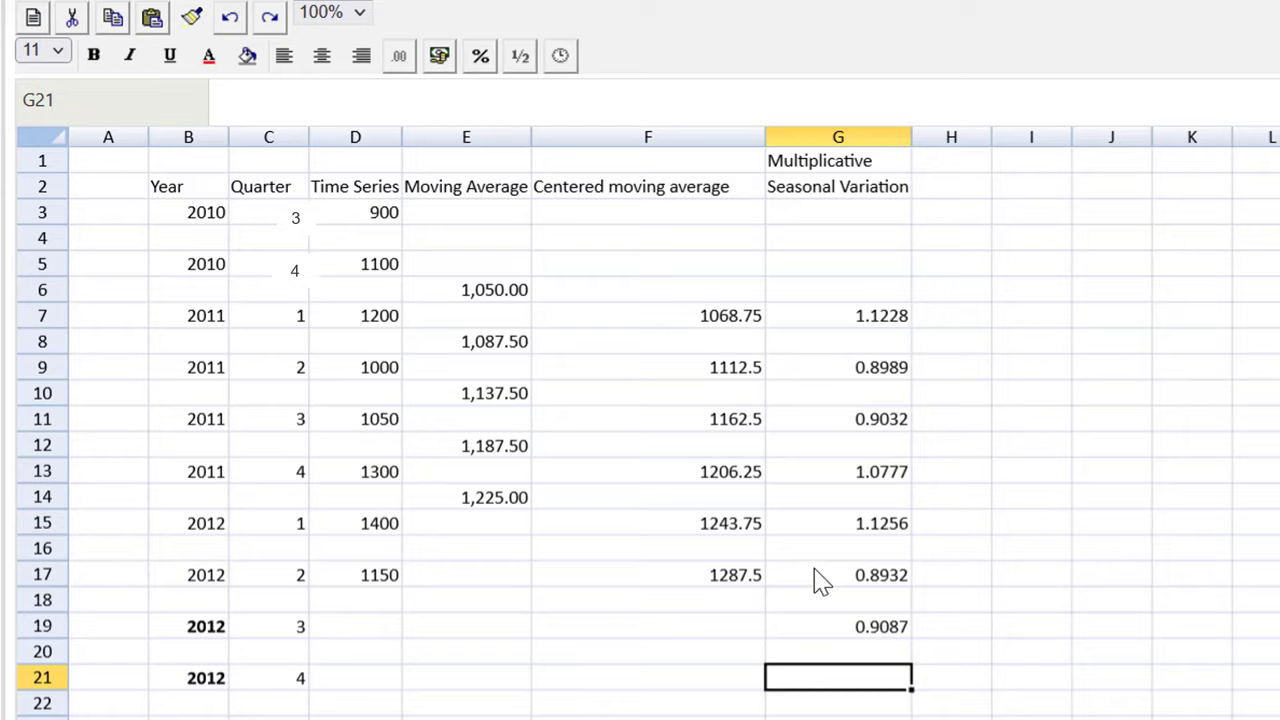
pyautogui.write('1.0827')
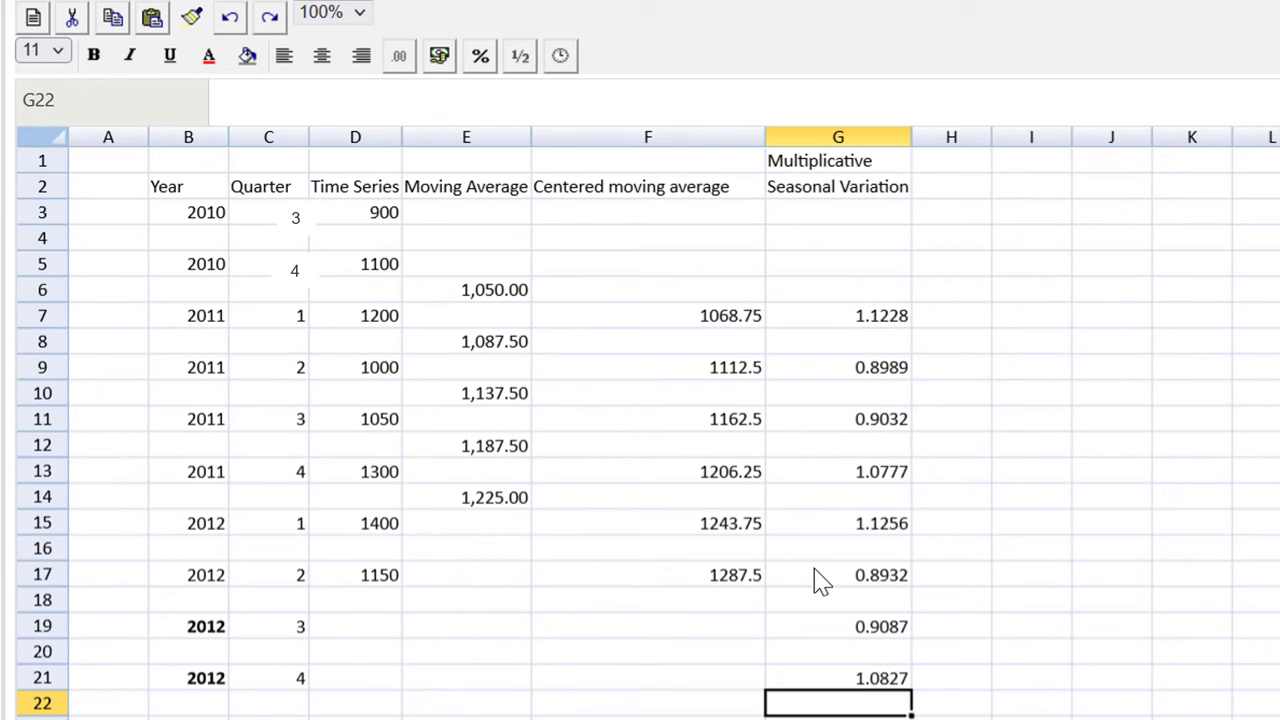
# Step: Add the heading 'Forecast' in H2
pyautogui.click(955, 196)
pyautogui.write('Forecast')
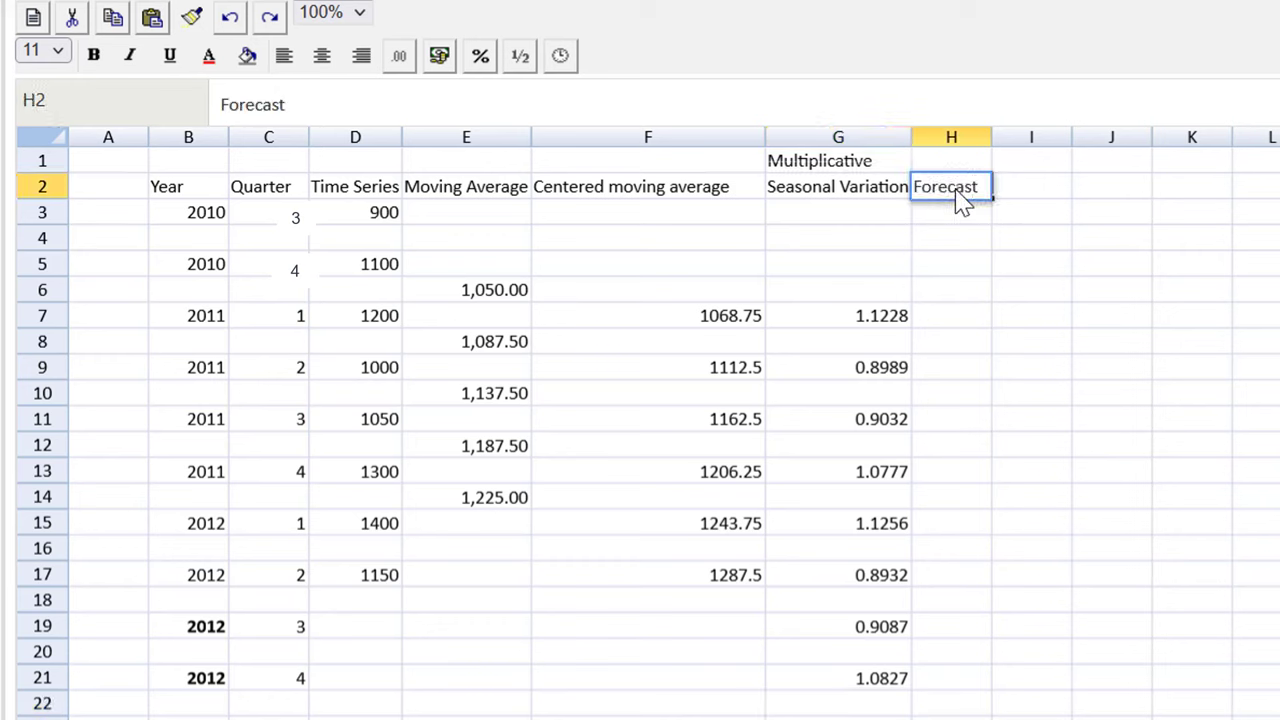
pyautogui.press('Return')
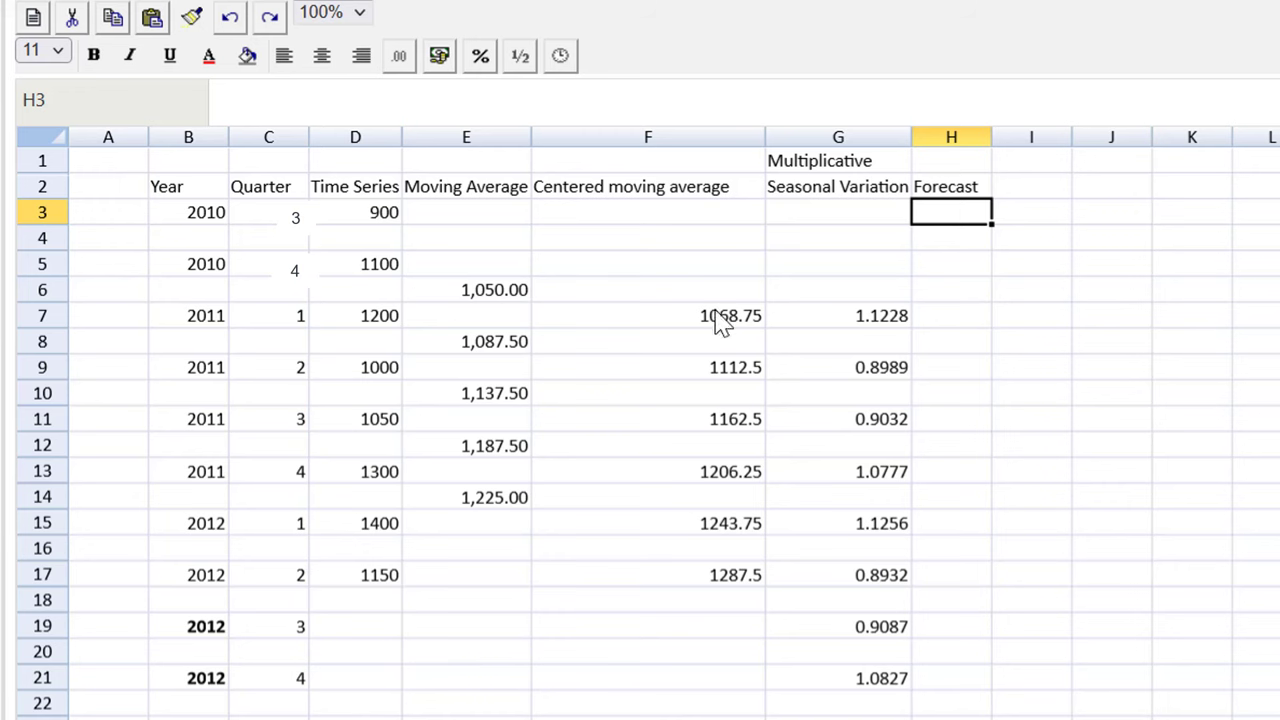
# Step: Write the note 'Working: avg growth of the Centered Moving Average' in cell I7
pyautogui.moveTo(722, 322); pyautogui.dragTo(729, 574)
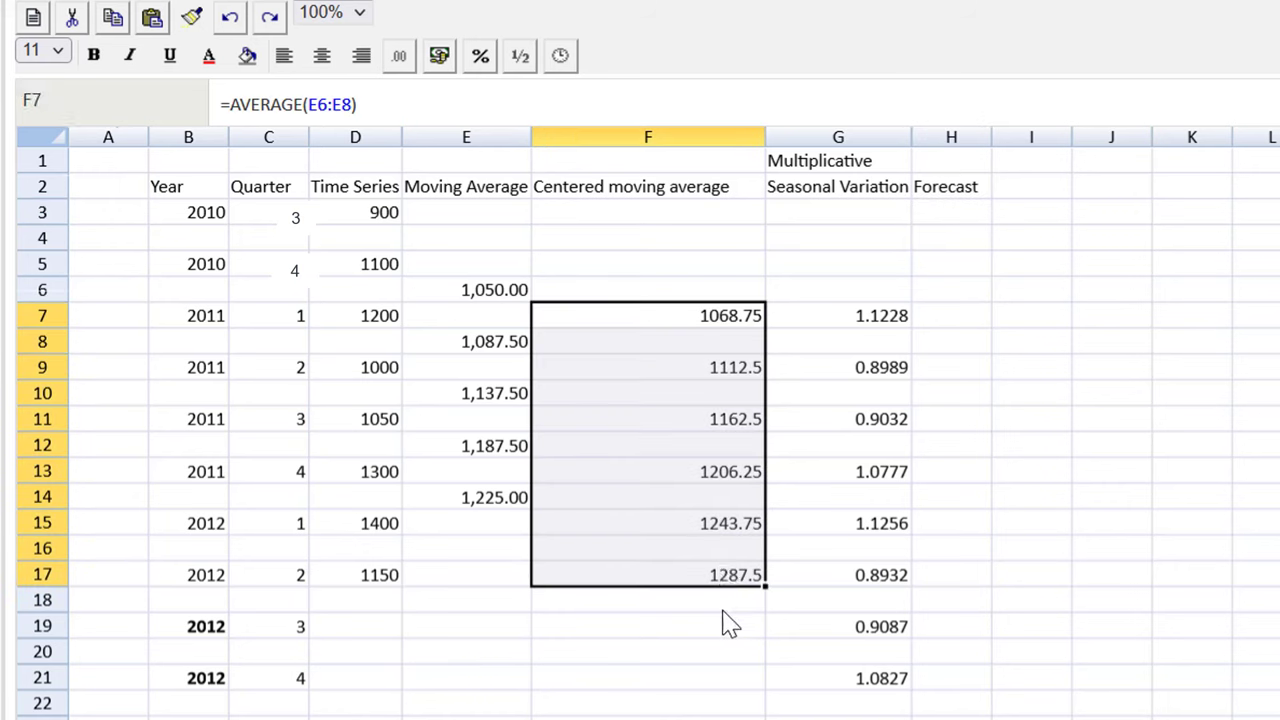
pyautogui.click(1036, 310)
pyautogui.write('Wor')
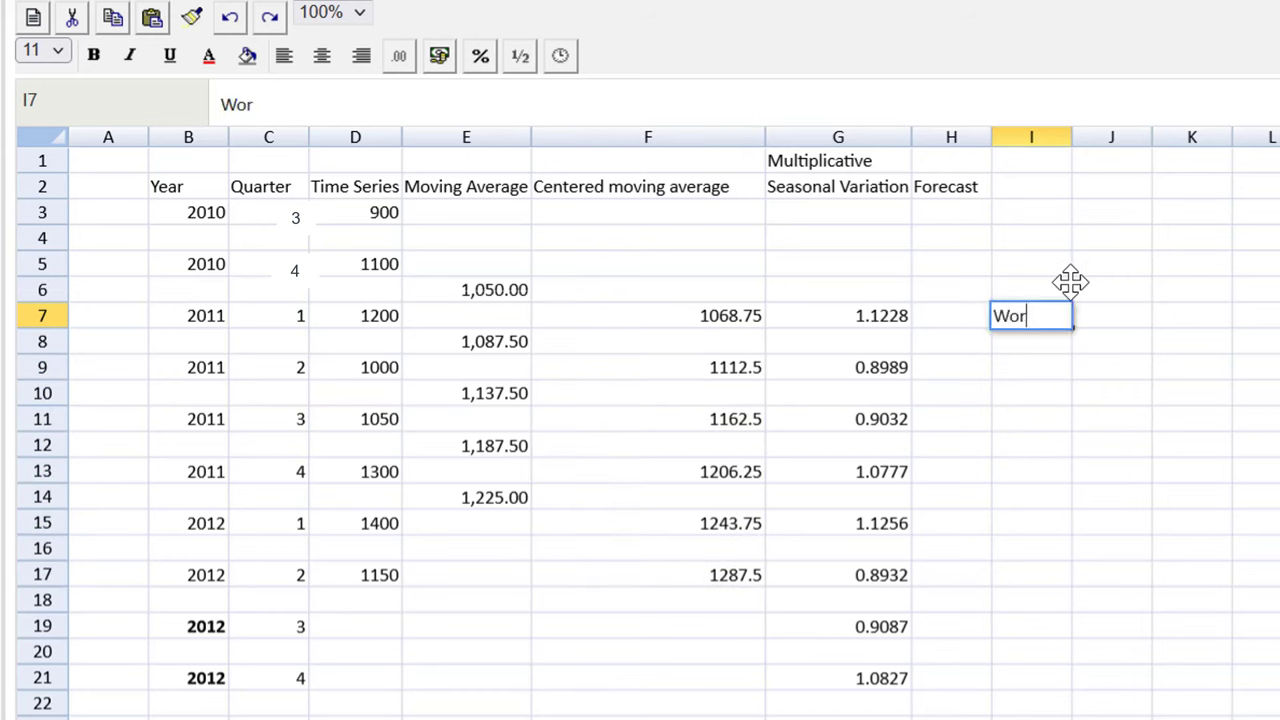
pyautogui.write('king: avg ')
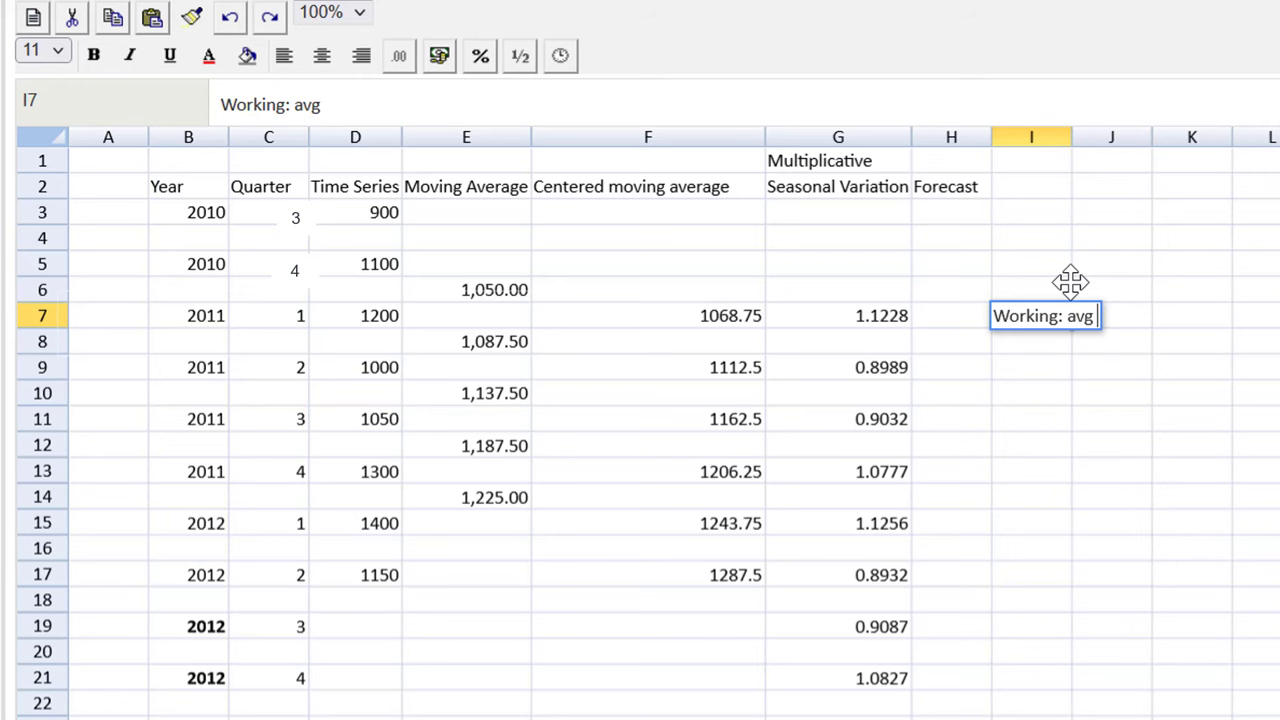
pyautogui.write('growth of th')
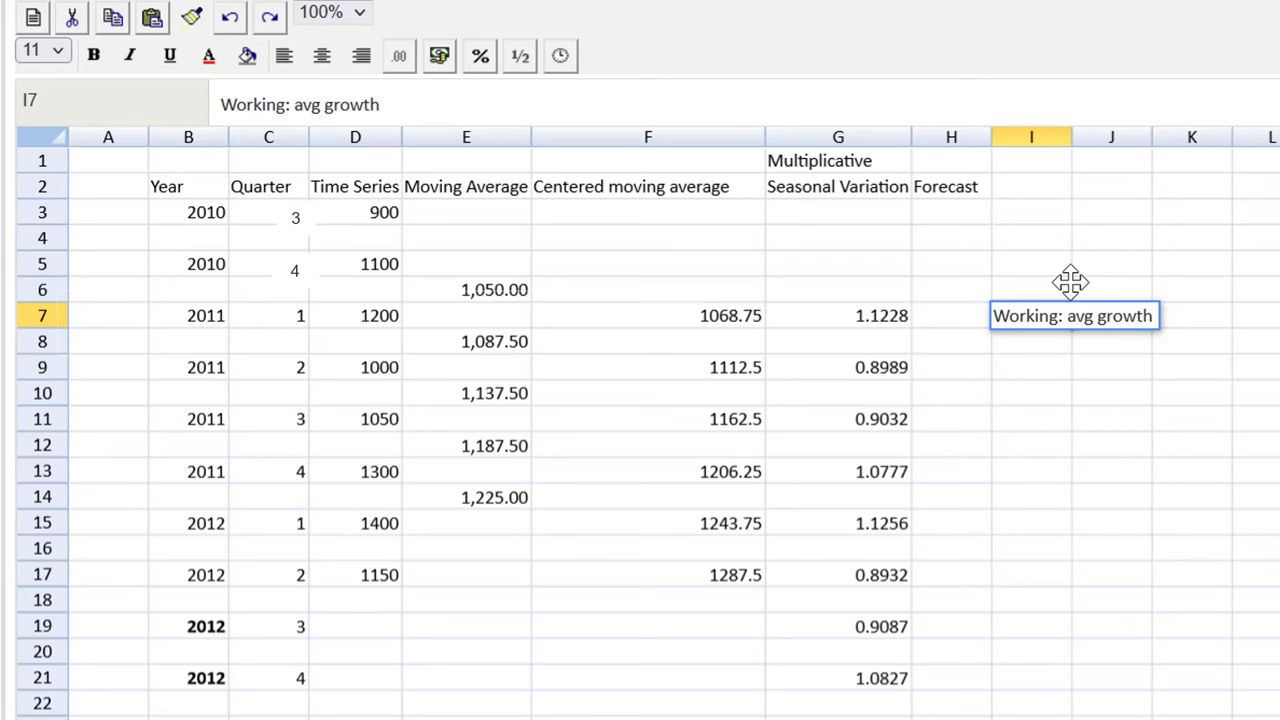
pyautogui.write('e Centeren')
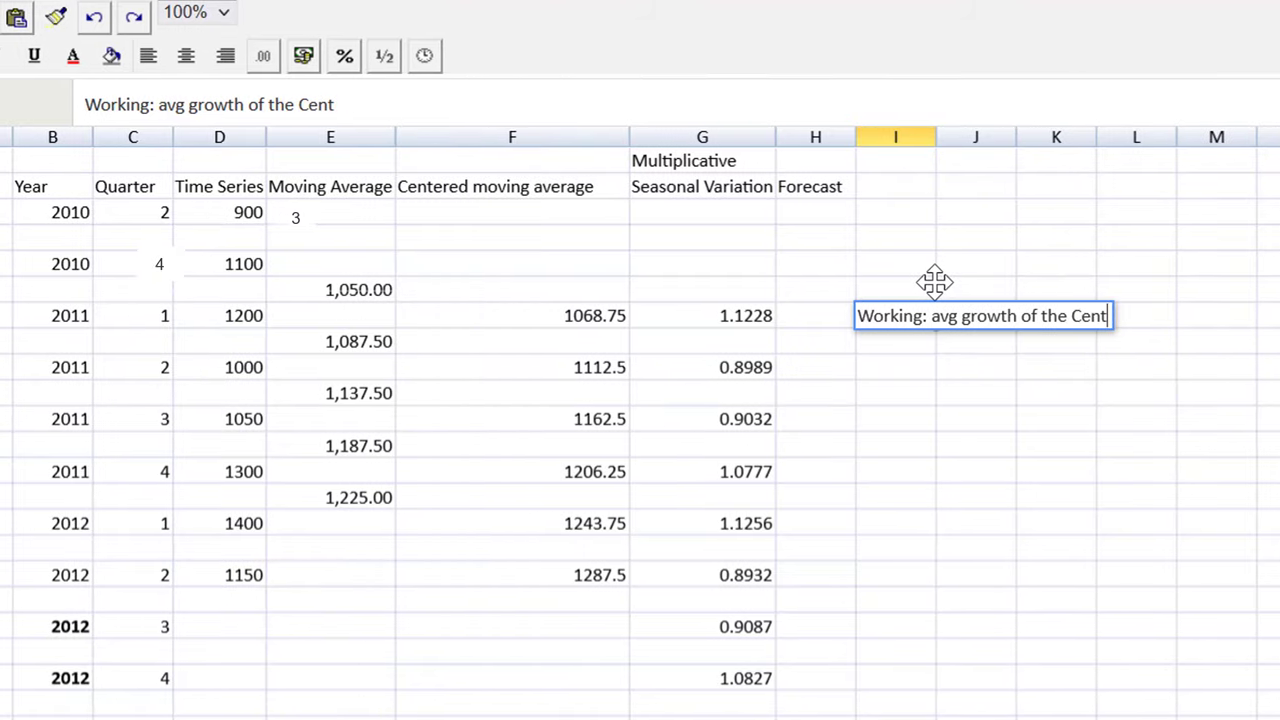
pyautogui.write('d')
pyautogui.press('BackSpace')
pyautogui.press('BackSpace')
pyautogui.press('BackSpace')
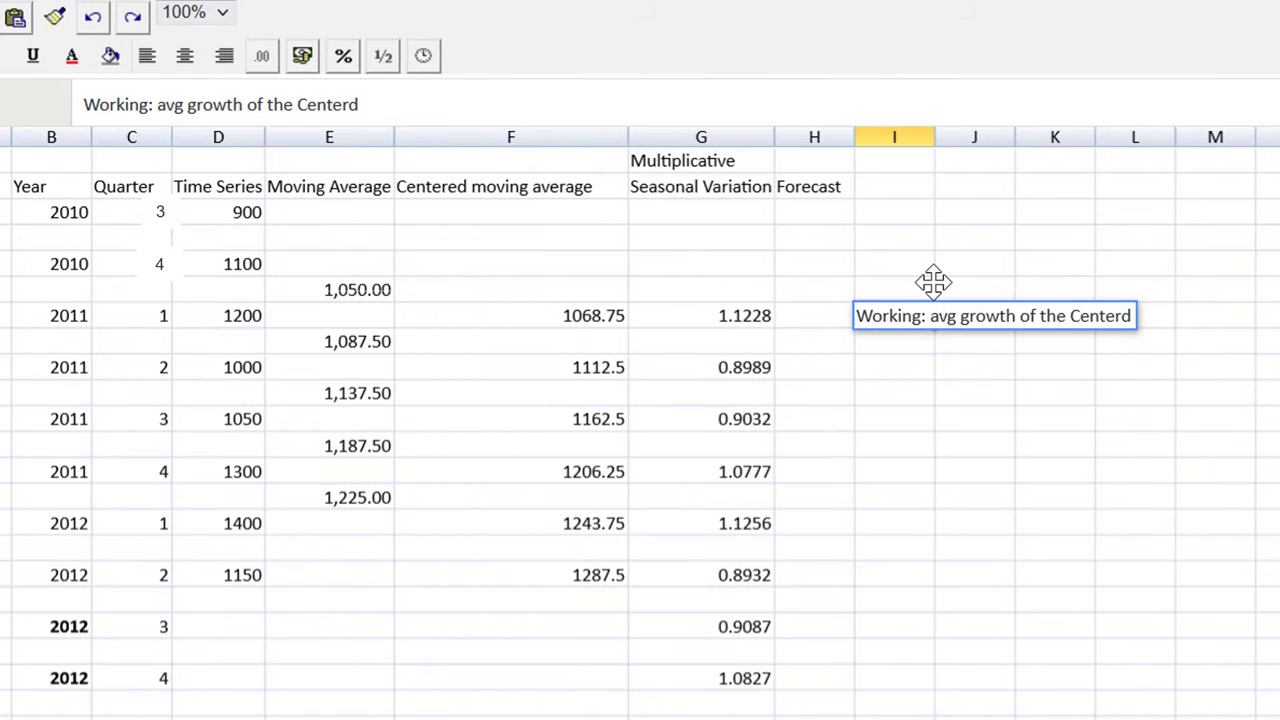
pyautogui.write('ed M')
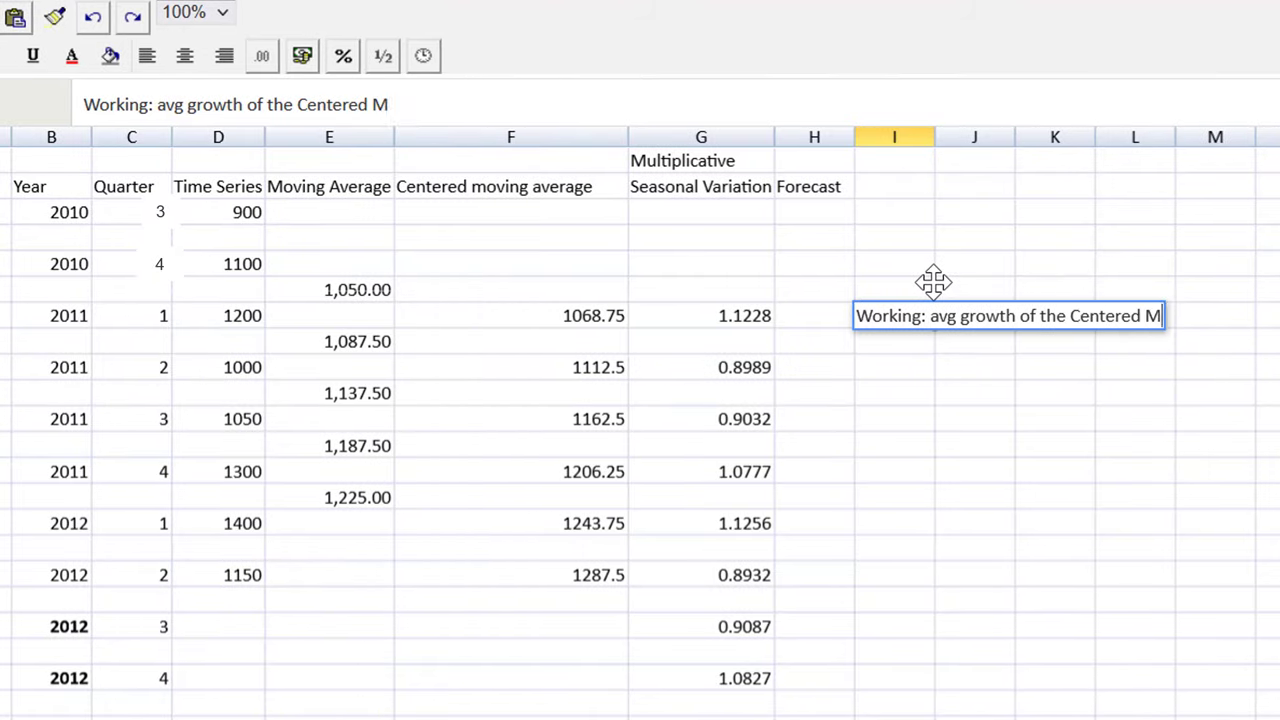
pyautogui.write('oving Average')
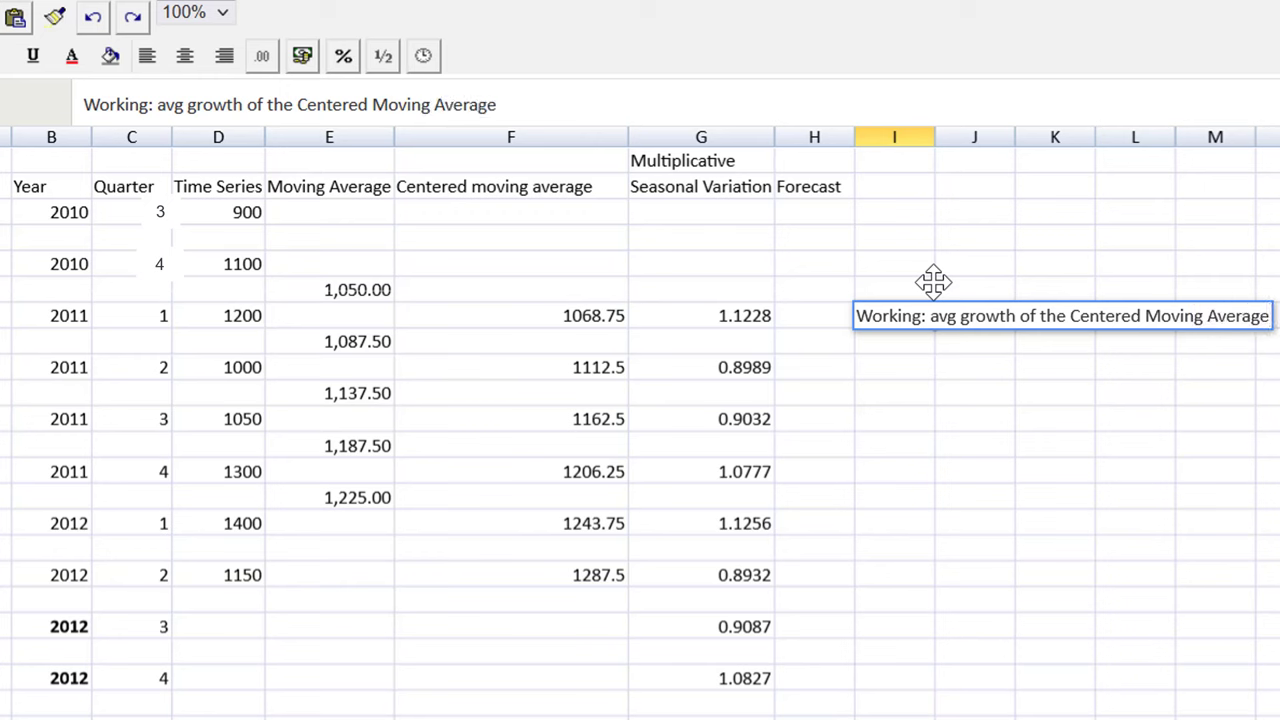
pyautogui.press('Return')
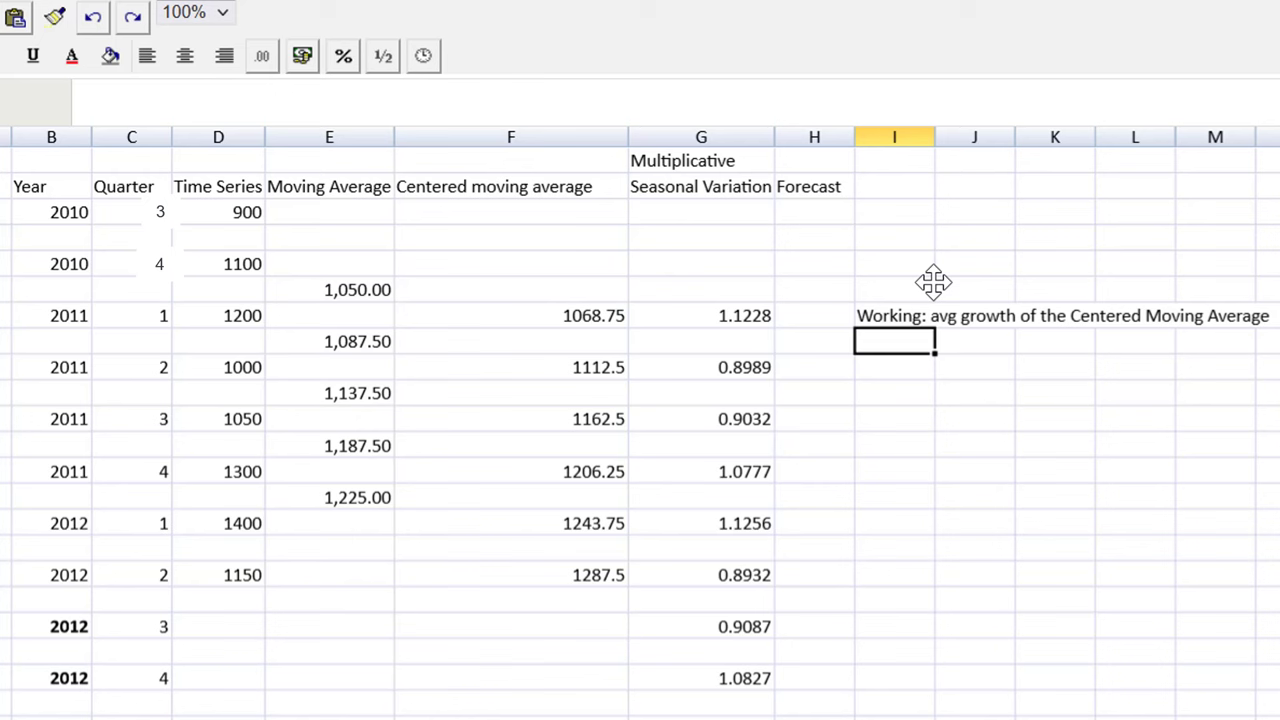
# Step: Enter =F17-F7 in I8, giving the total growth of 218.75
pyautogui.write('=')
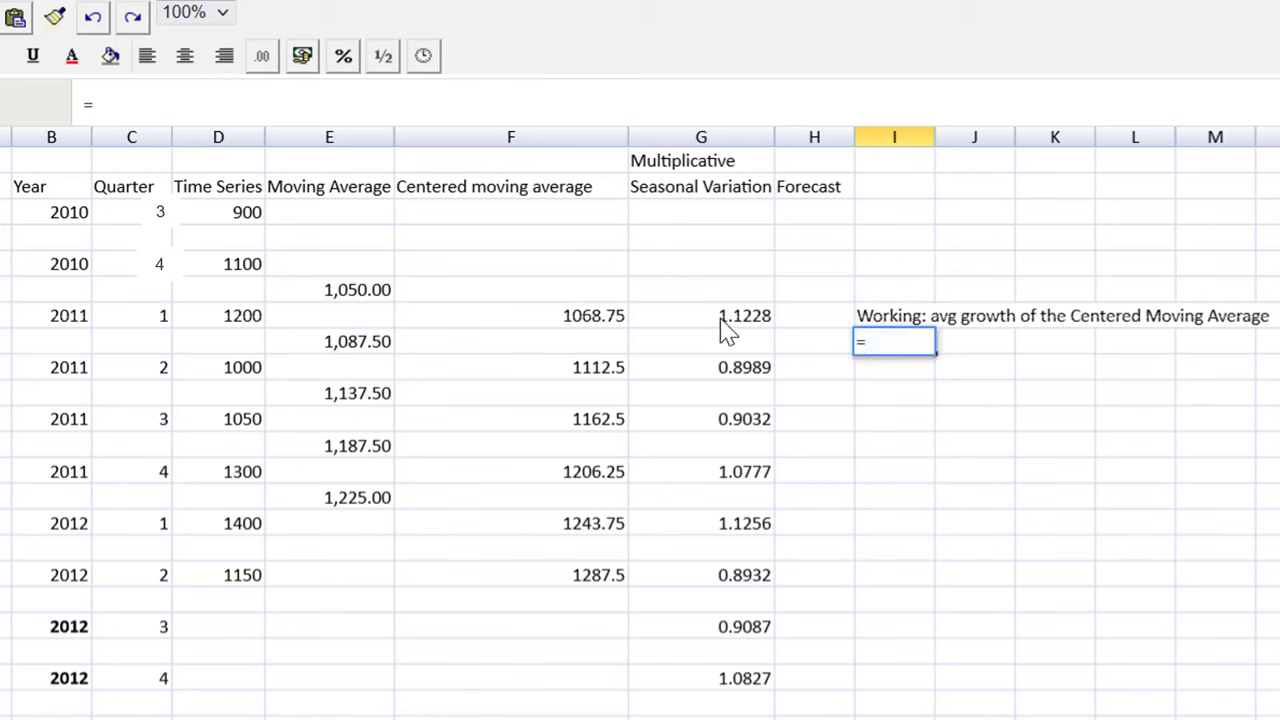
pyautogui.click(564, 580)
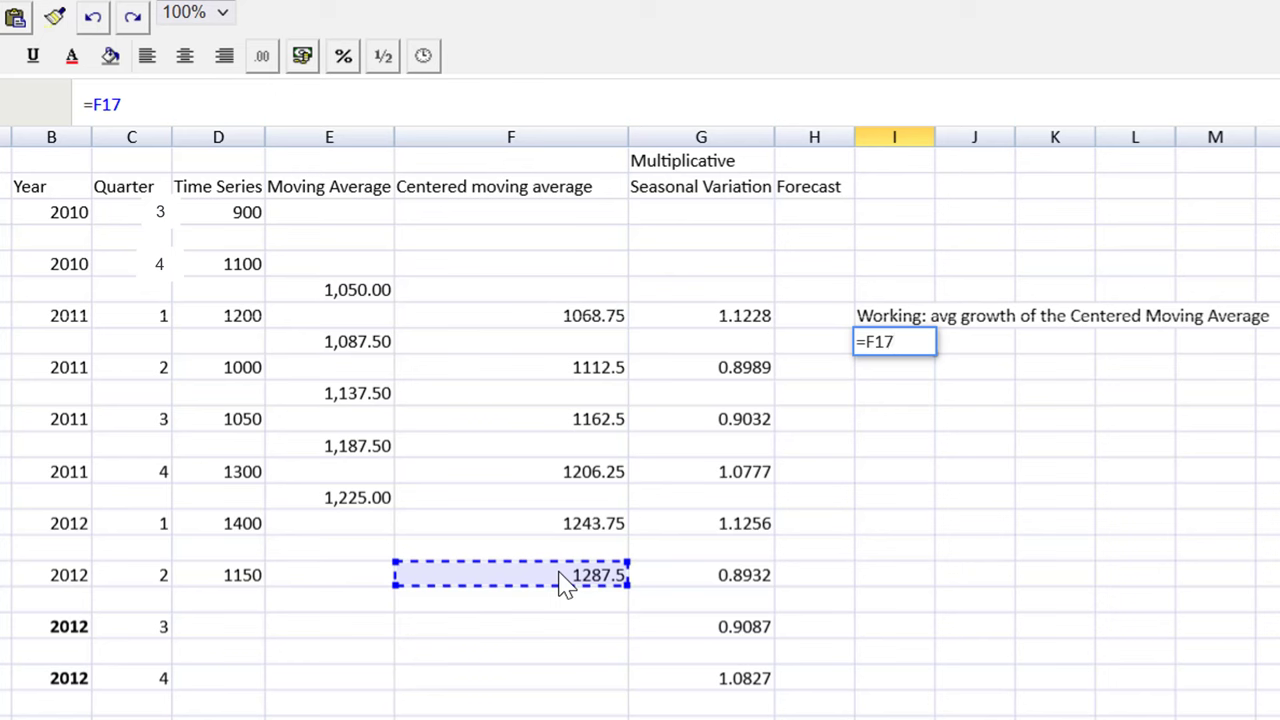
pyautogui.write('-')
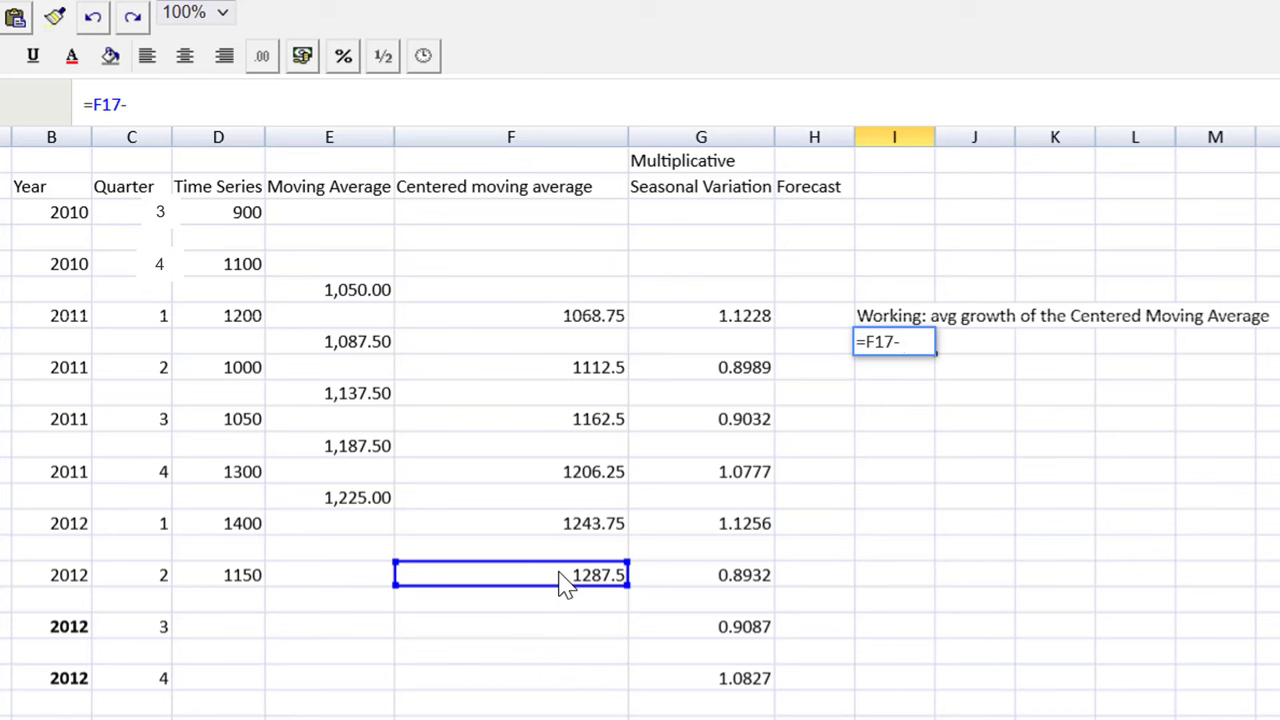
pyautogui.click(585, 320)
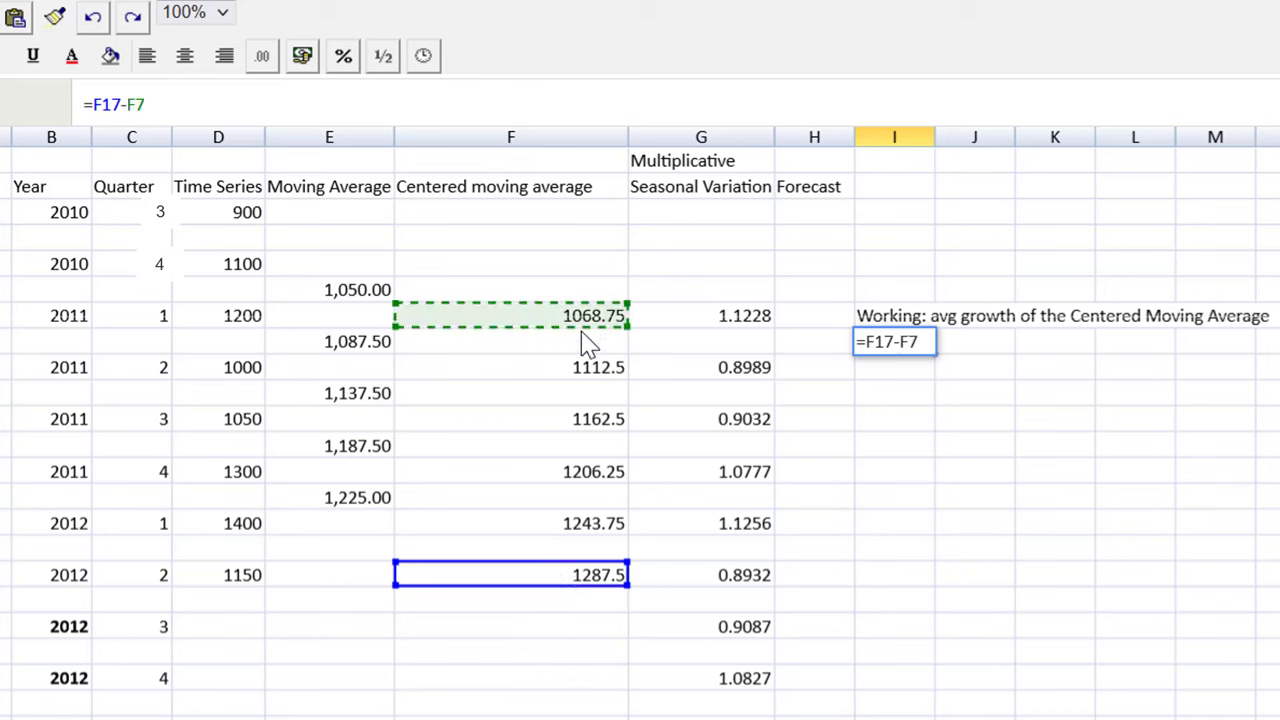
pyautogui.press('Return')
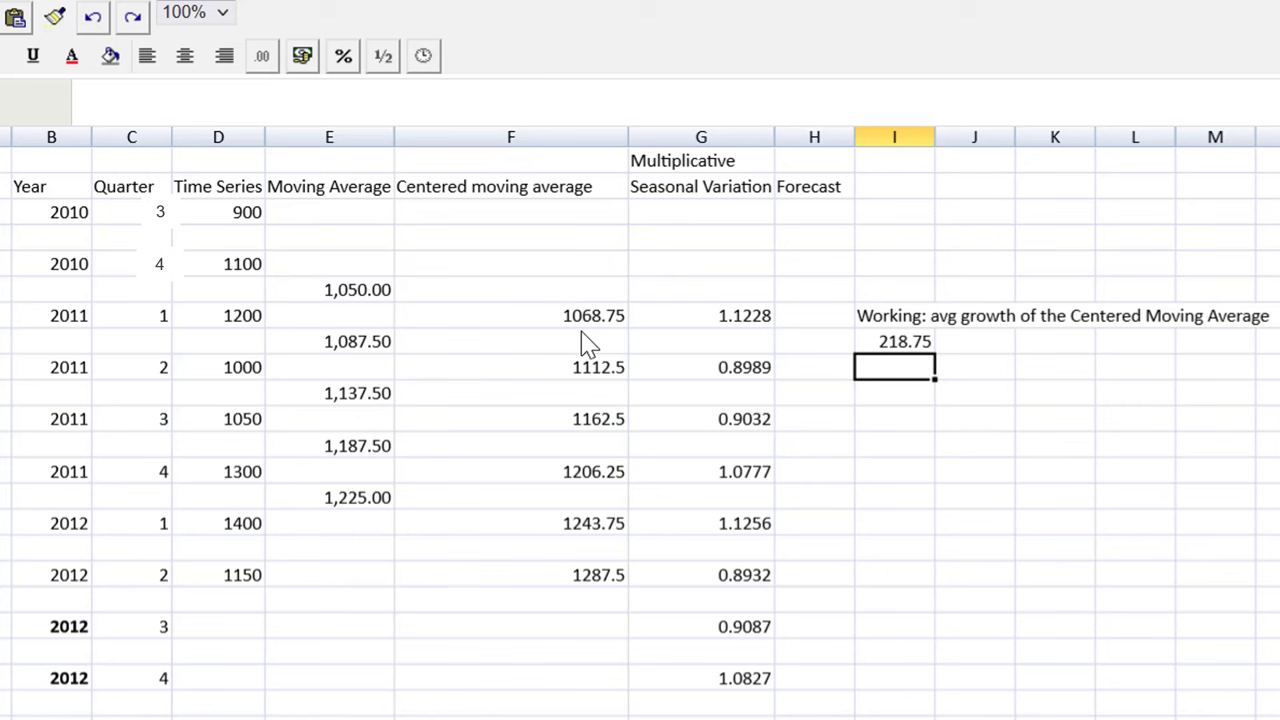
# Step: Change the I8 formula to =(F17-F7)/5 so it shows 43.75
pyautogui.click(890, 342)
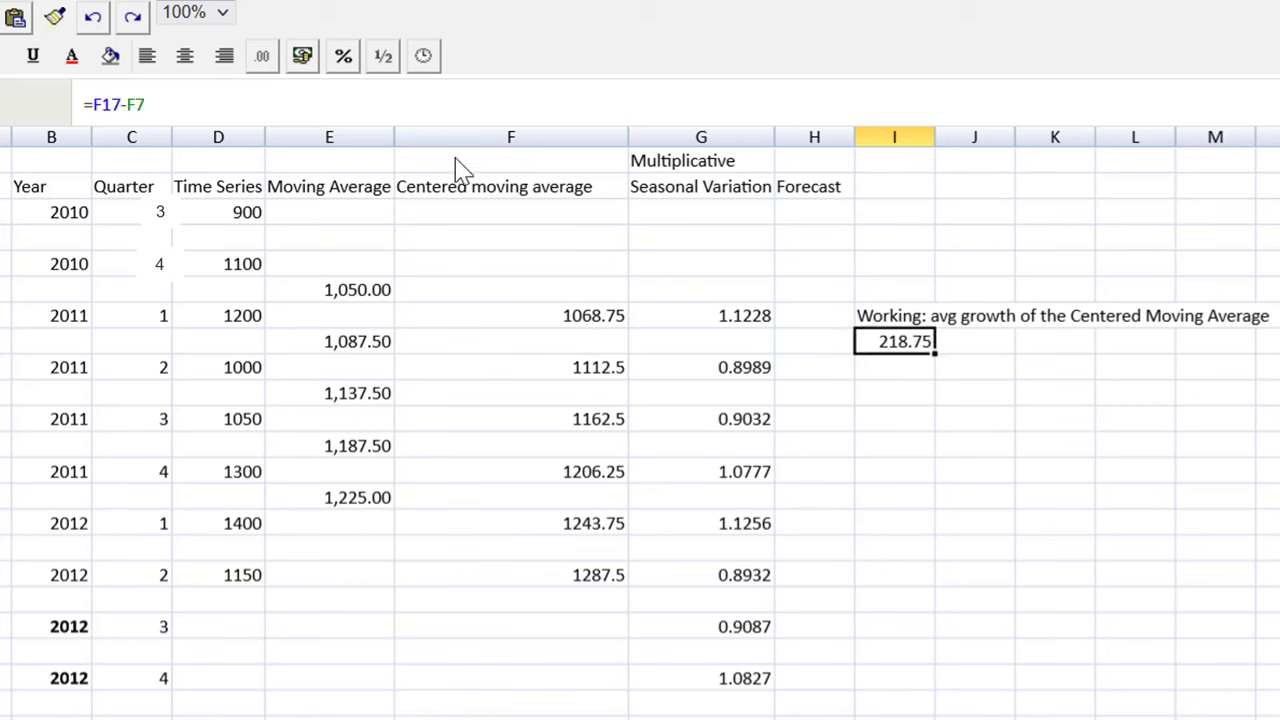
pyautogui.click(370, 96)
pyautogui.write('/5')
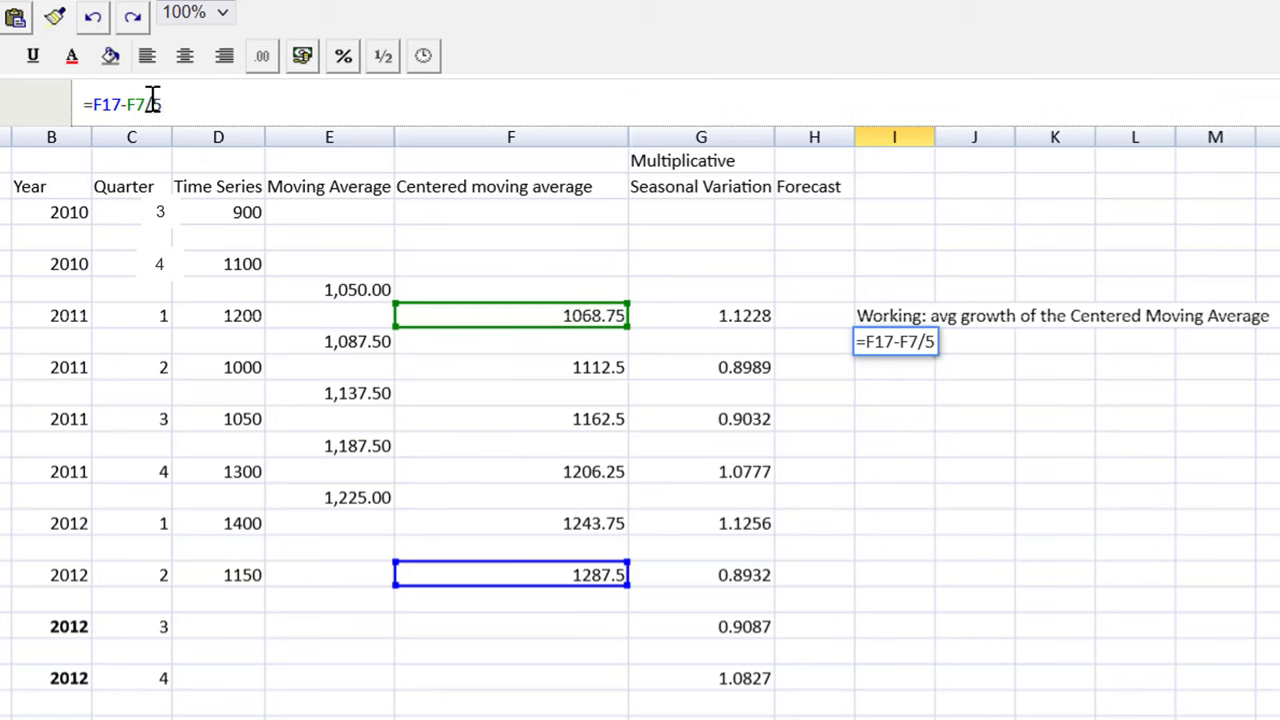
pyautogui.write(')')
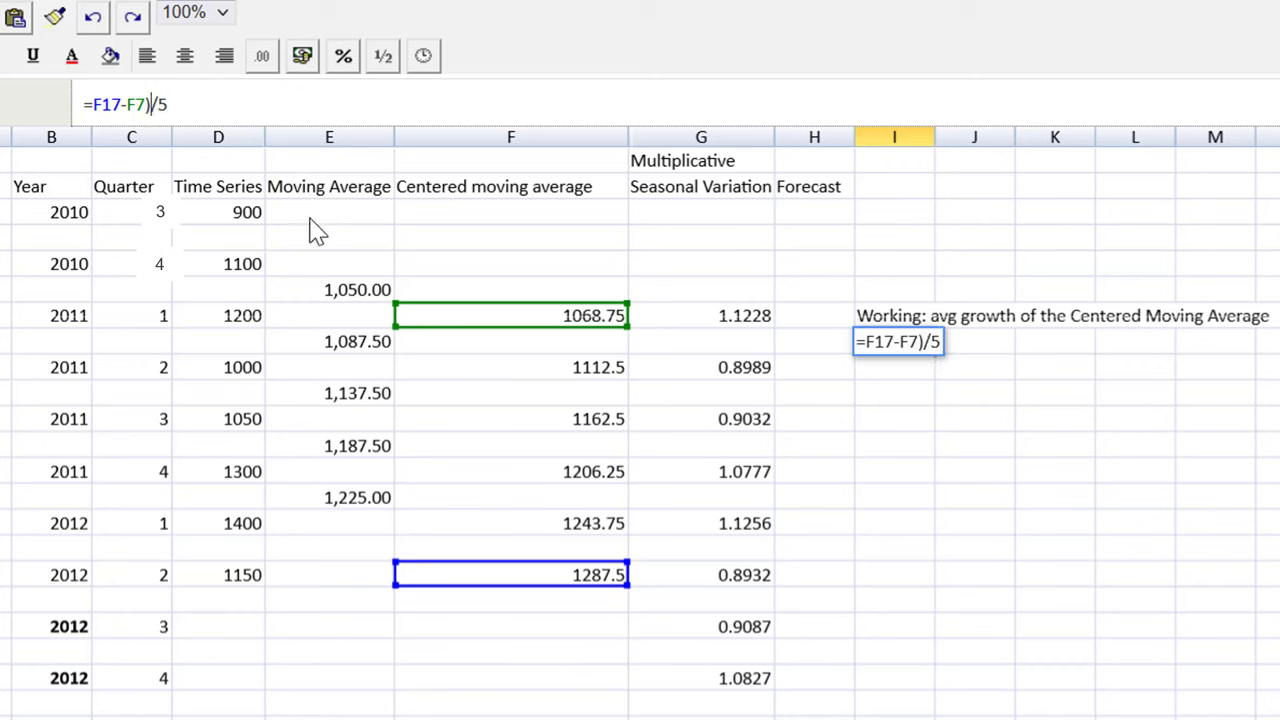
pyautogui.click(99, 118)
pyautogui.write('(')
pyautogui.press('Return')
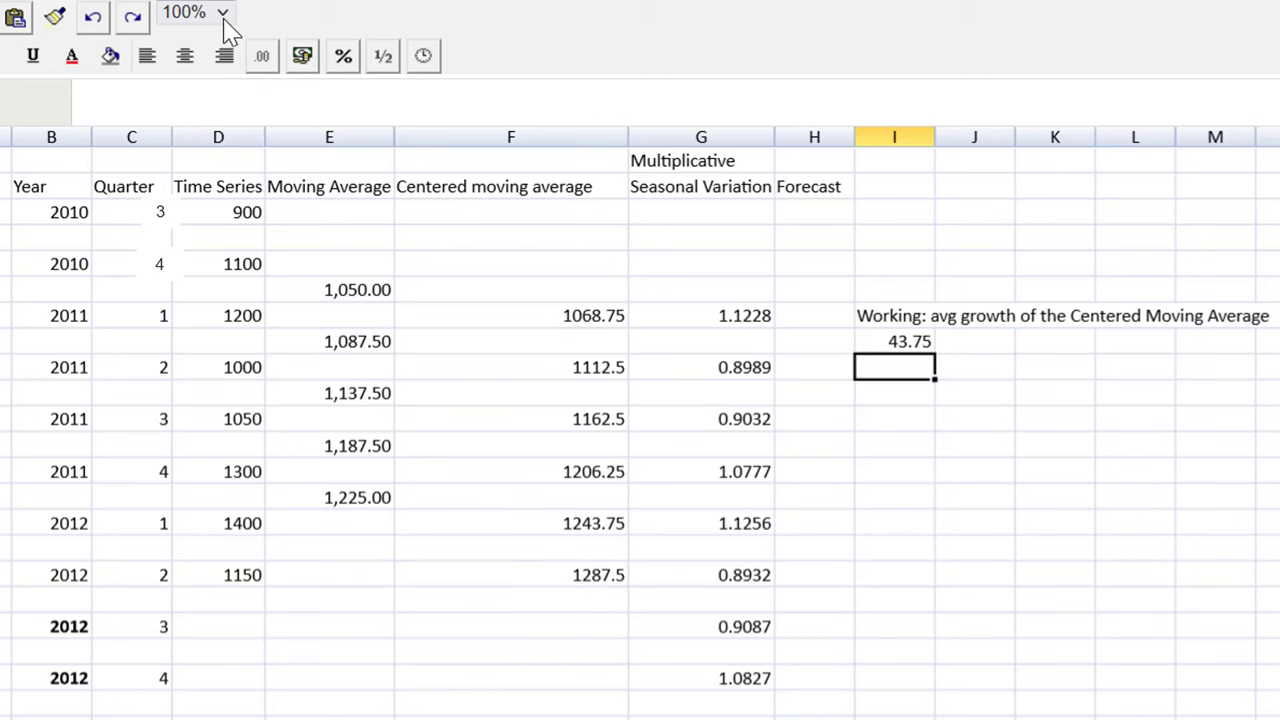
# Step: Enter =I8+F17 in F19 for the 2012 Q3 trend of 1331.25
pyautogui.click(500, 636)
pyautogui.write('=')
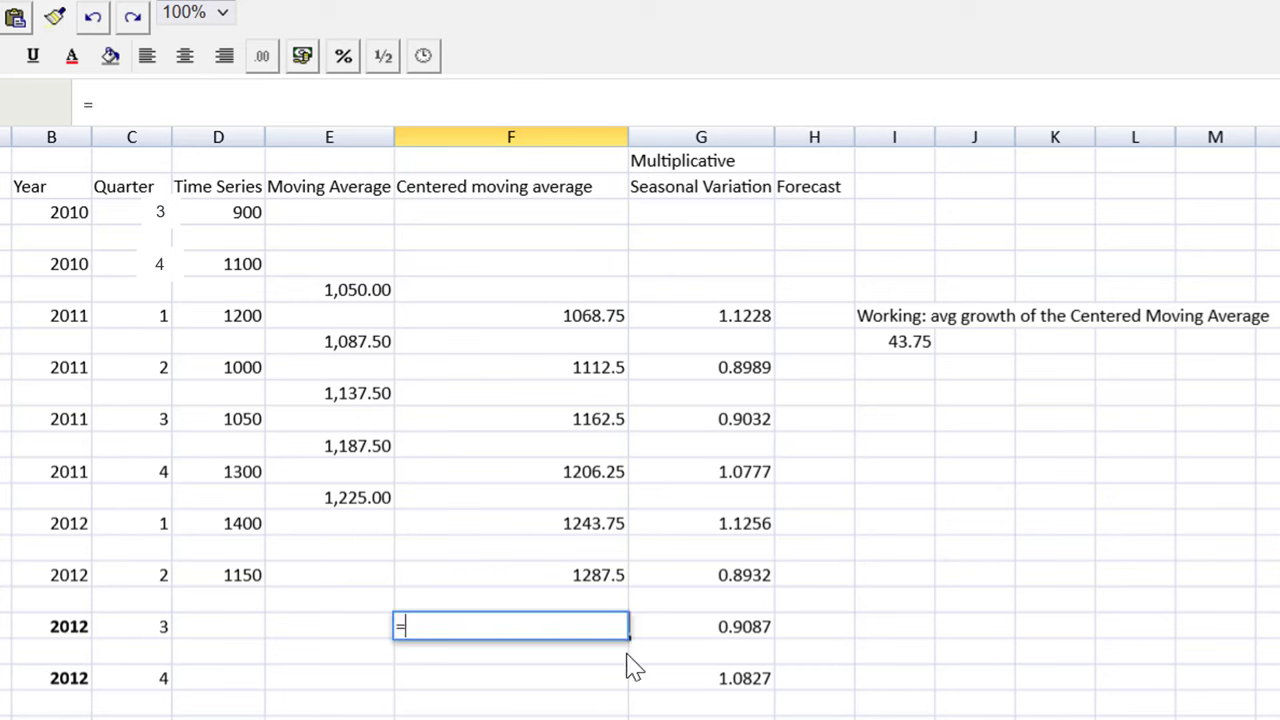
pyautogui.press('BackSpace')
pyautogui.write('=')
pyautogui.click(930, 342)
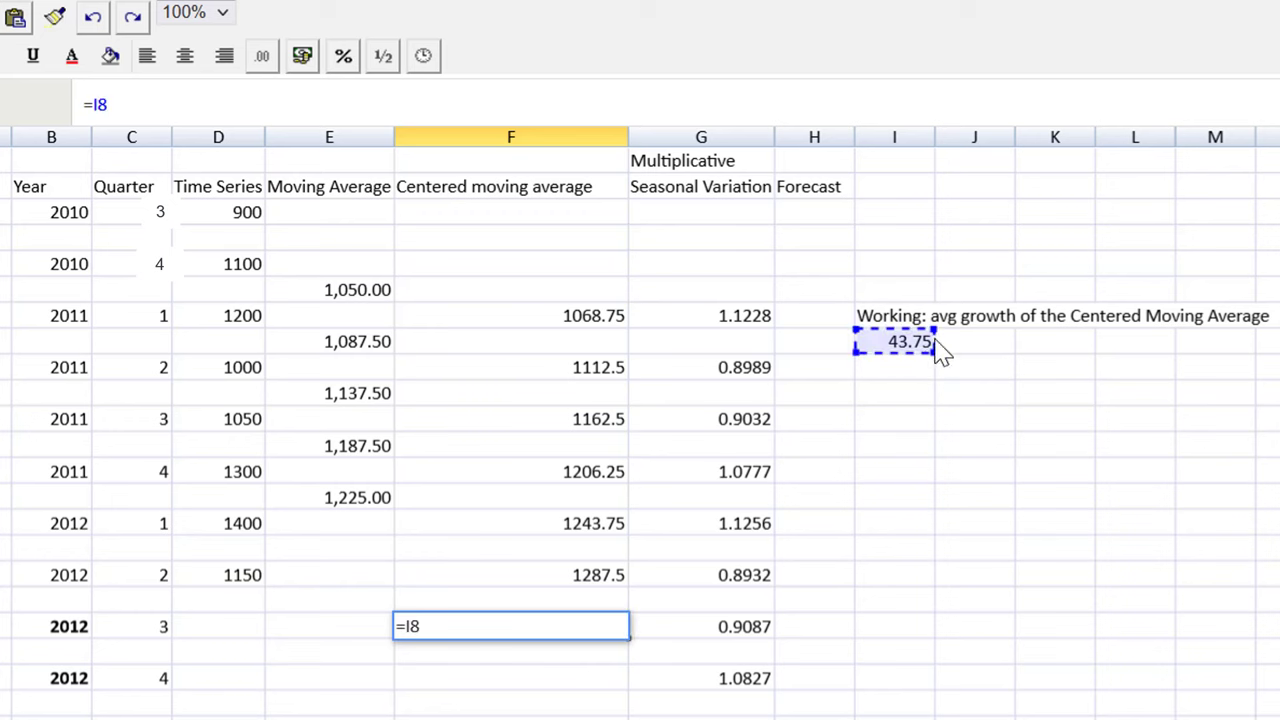
pyautogui.write('+')
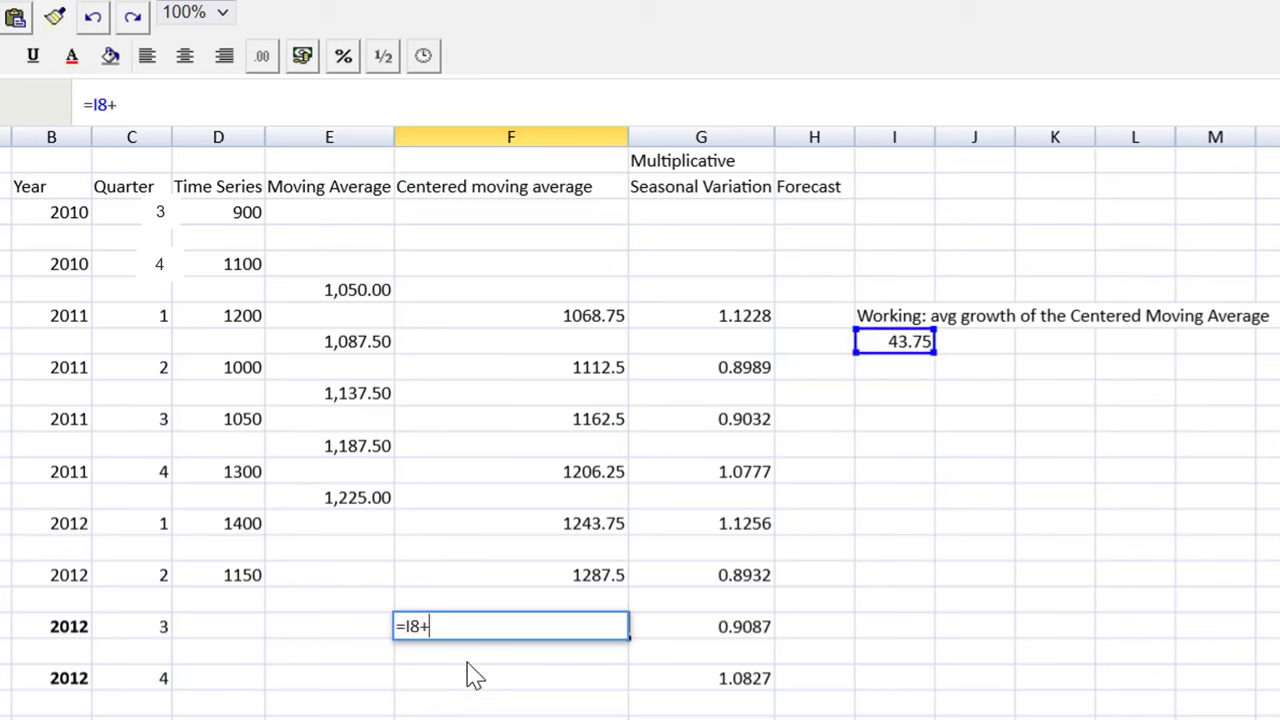
pyautogui.click(548, 585)
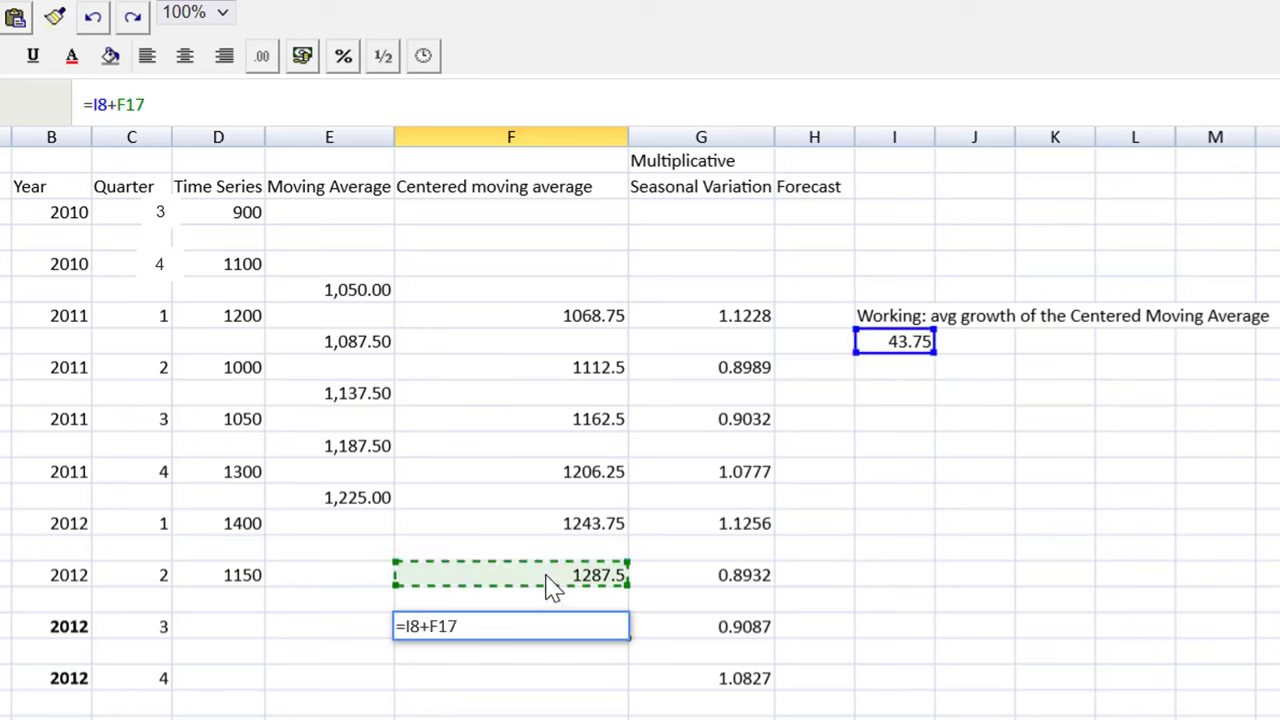
pyautogui.press('Return')
# Step: Enter =F19+I8 in F21 for the 2012 Q4 trend of 1375
pyautogui.press('Down')
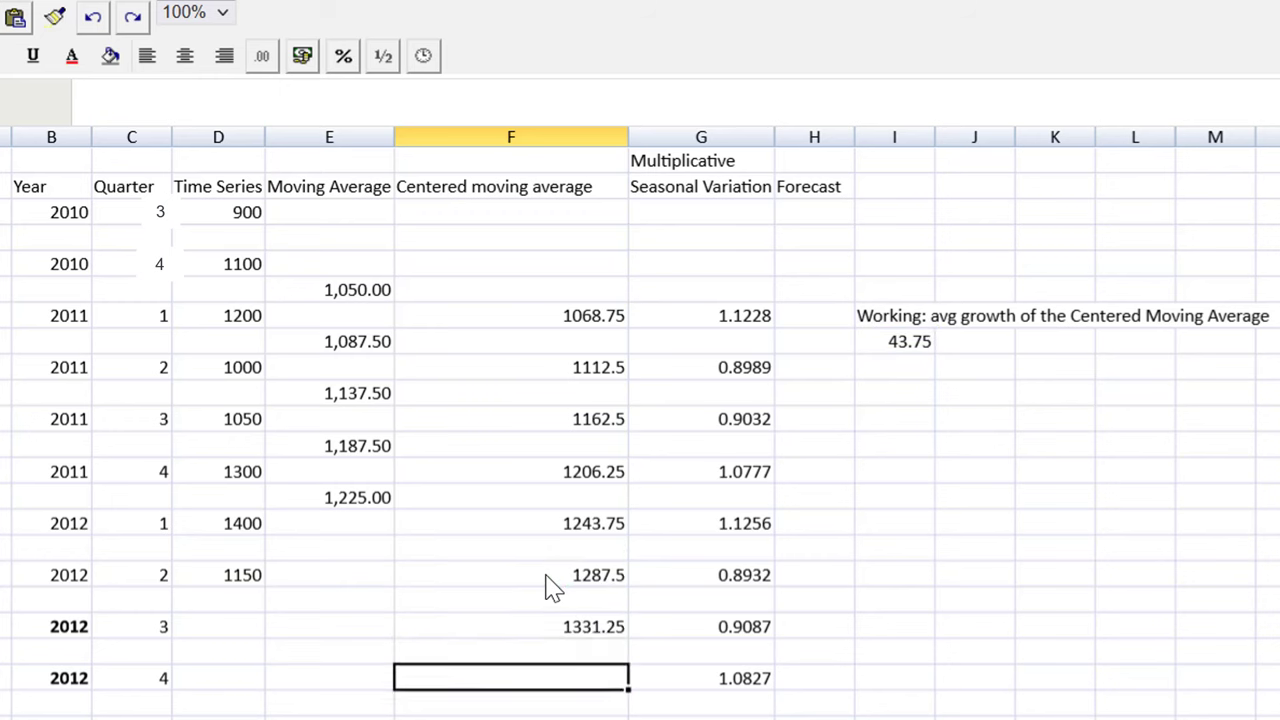
pyautogui.write('=')
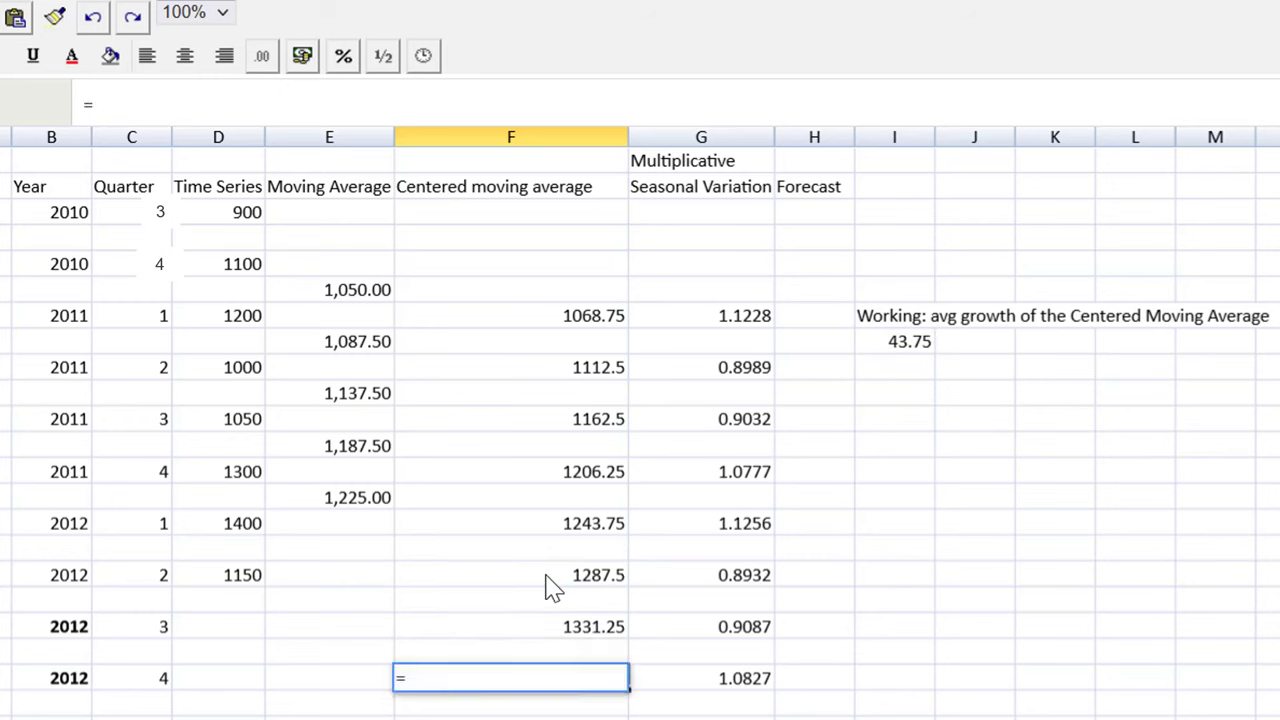
pyautogui.click(549, 639)
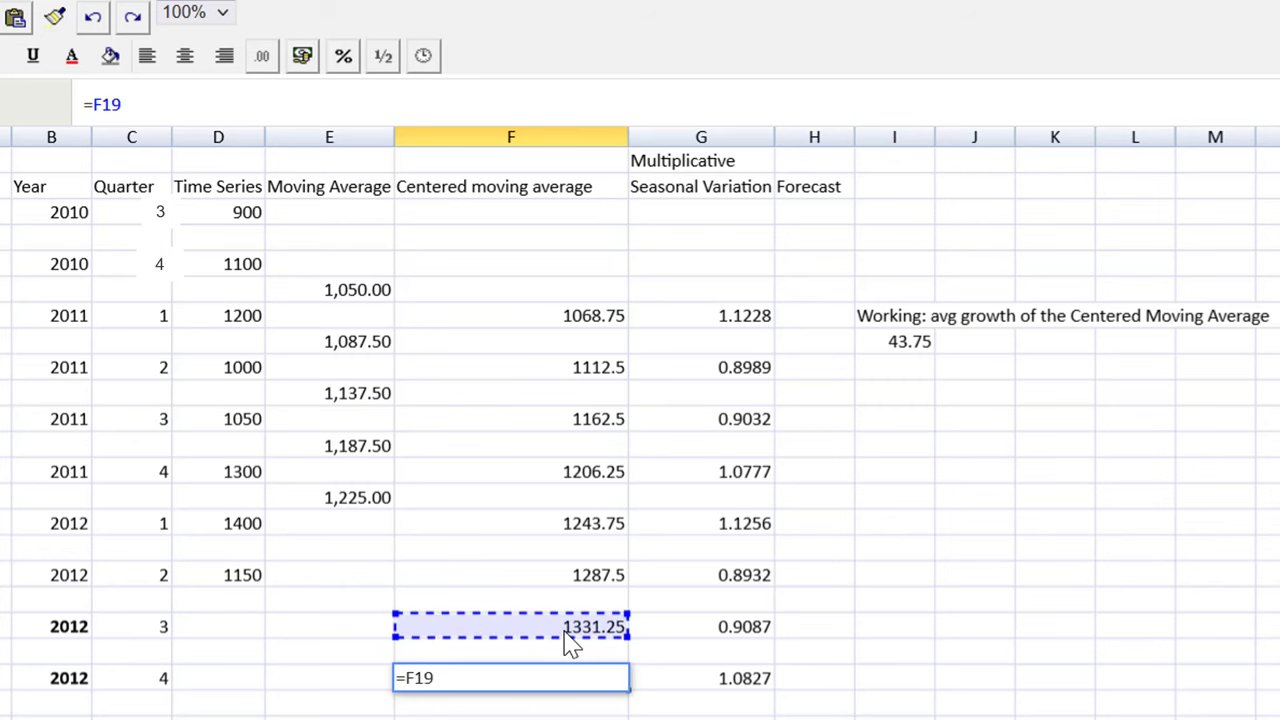
pyautogui.write('+')
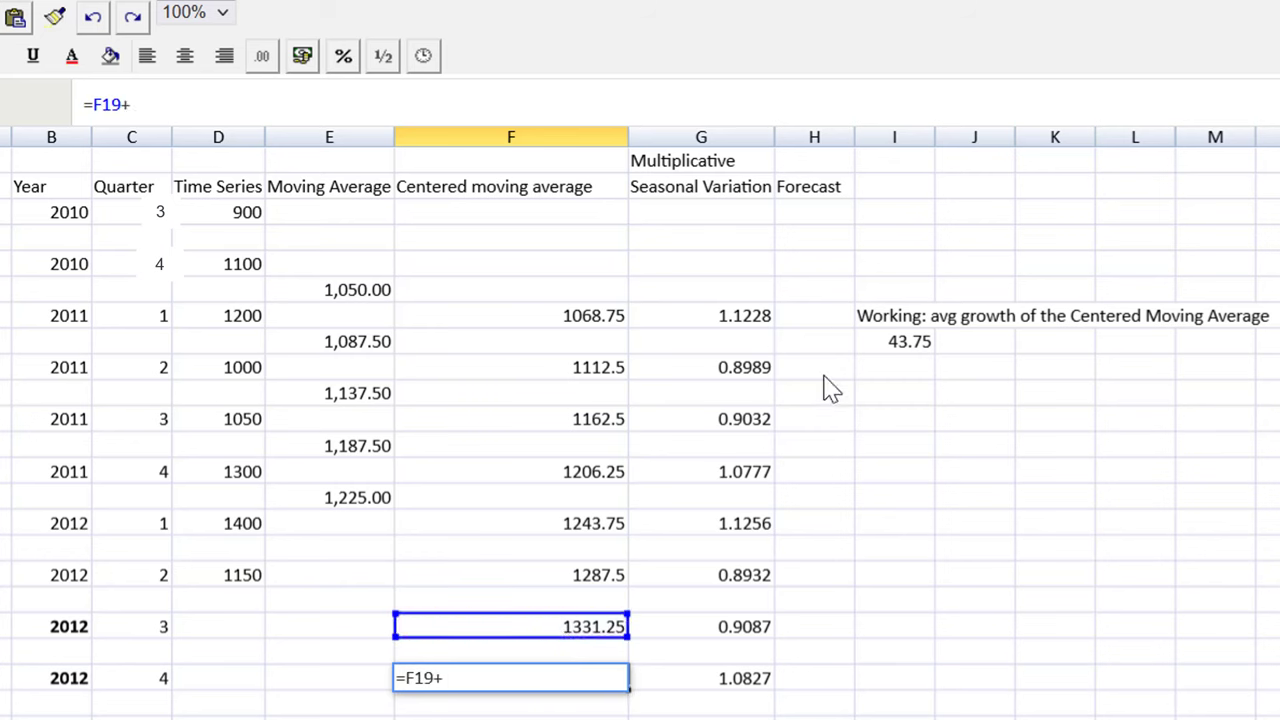
pyautogui.click(884, 344)
pyautogui.press('Return')
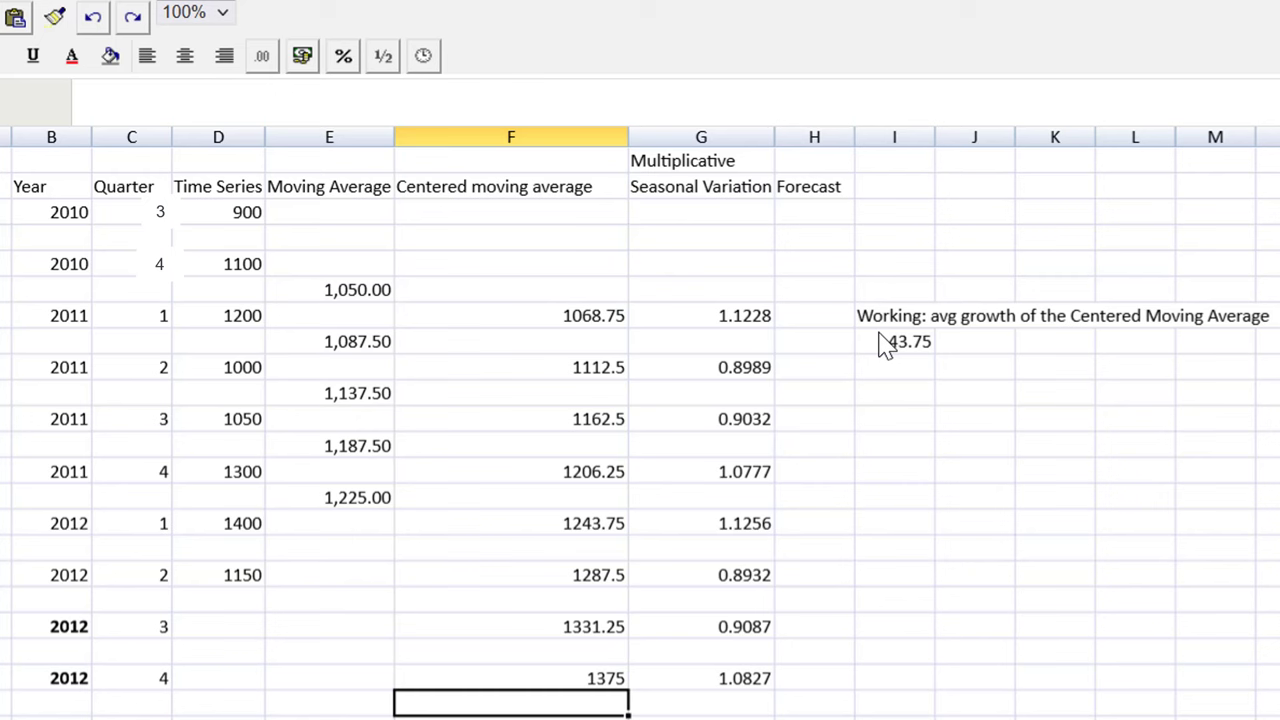
# Step: Enter =F19*G19 in H19 for the 2012 Q3 forecast of 1209.706875
pyautogui.click(822, 628)
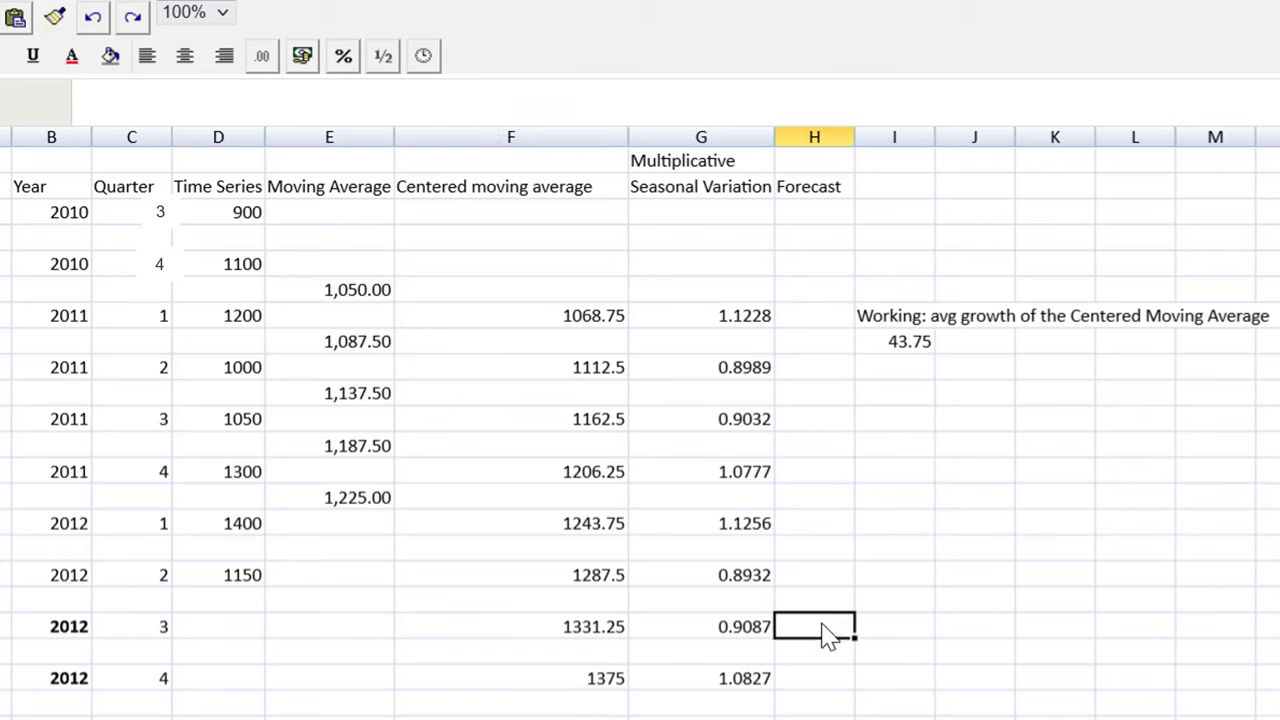
pyautogui.write('=')
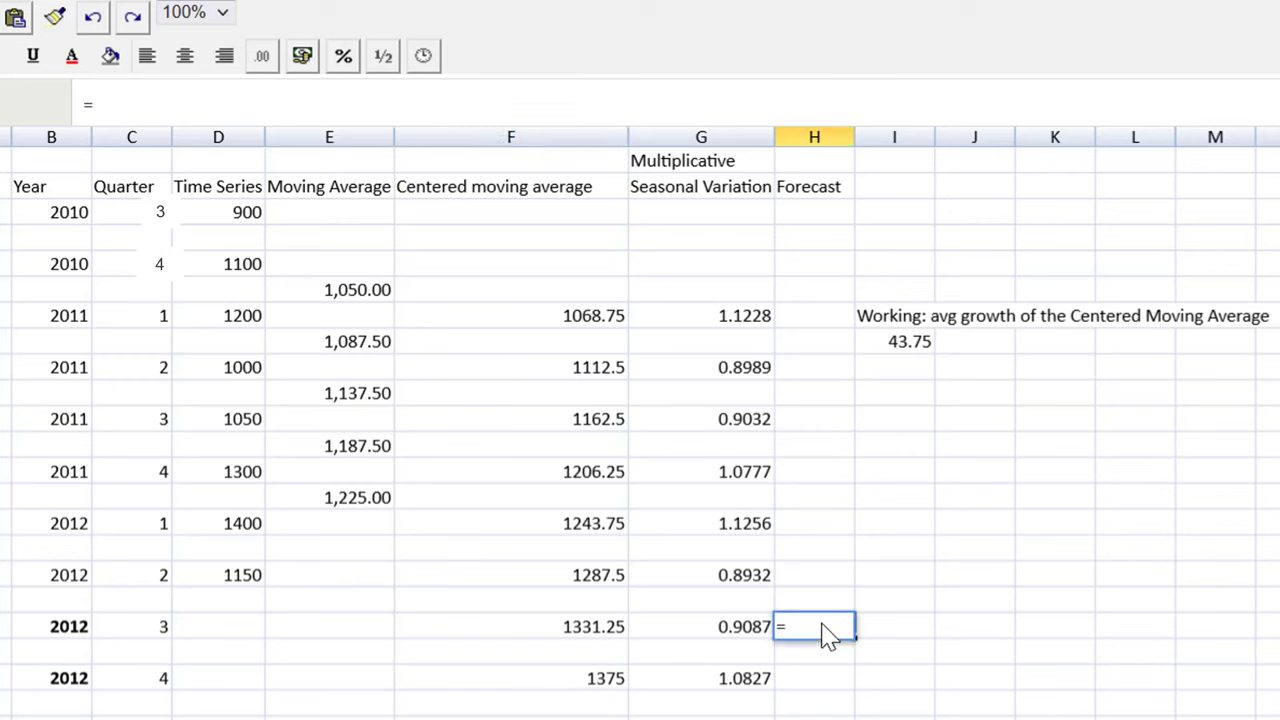
pyautogui.click(586, 628)
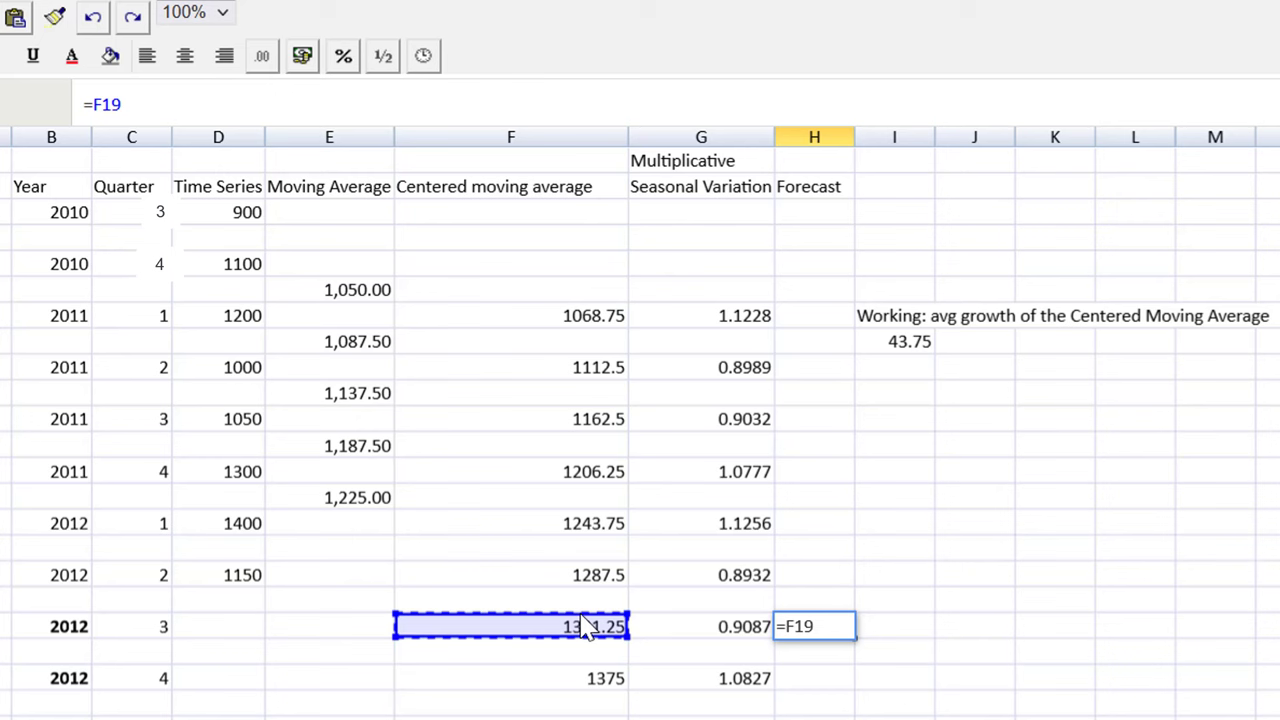
pyautogui.write('*')
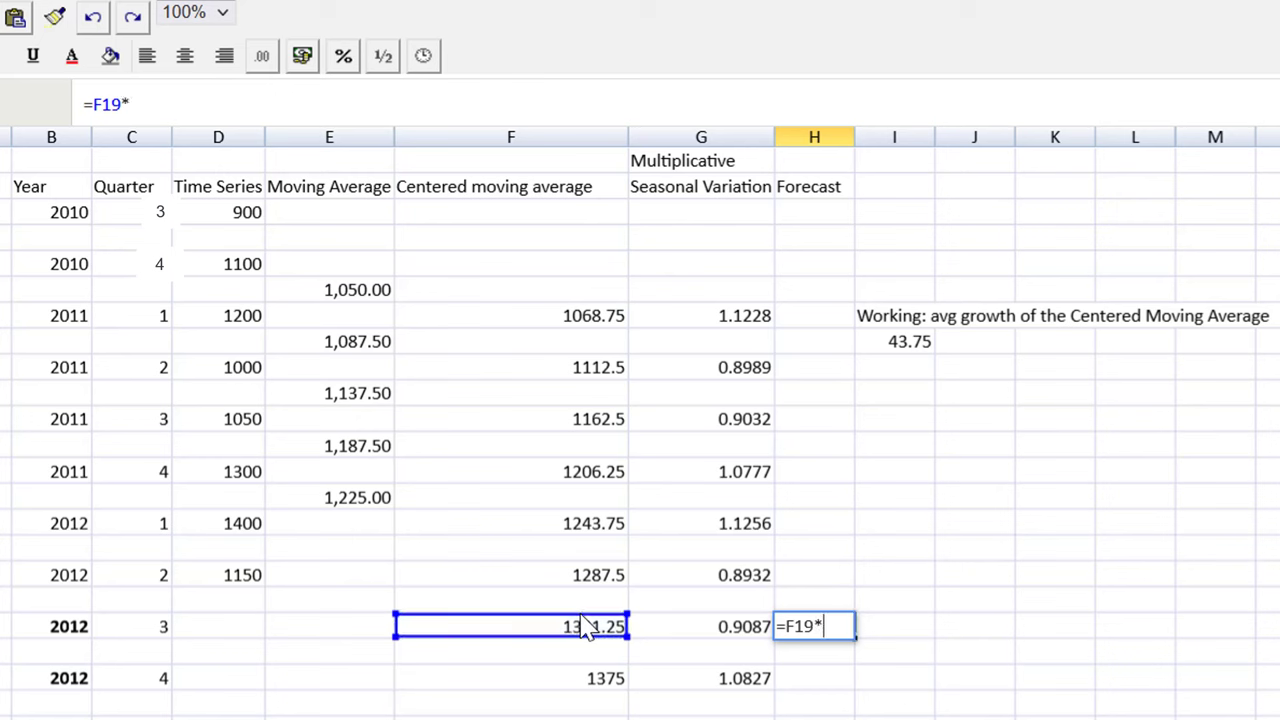
pyautogui.click(742, 640)
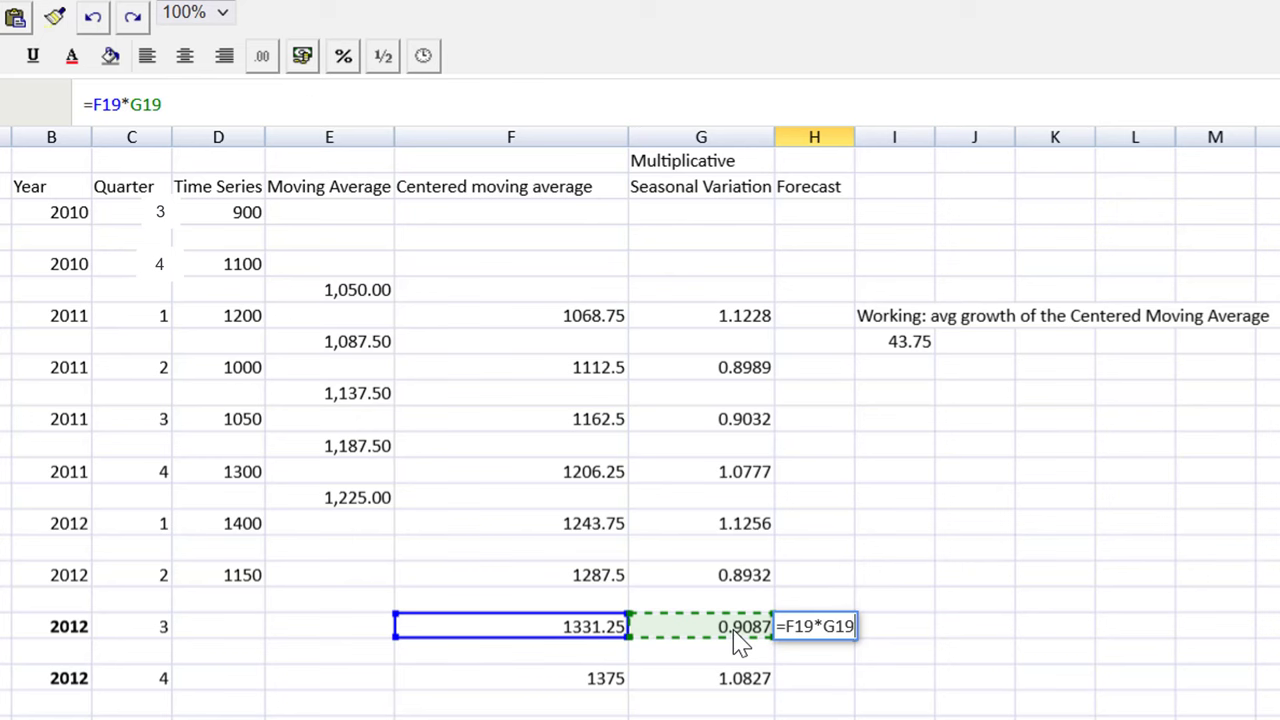
pyautogui.press('Return')
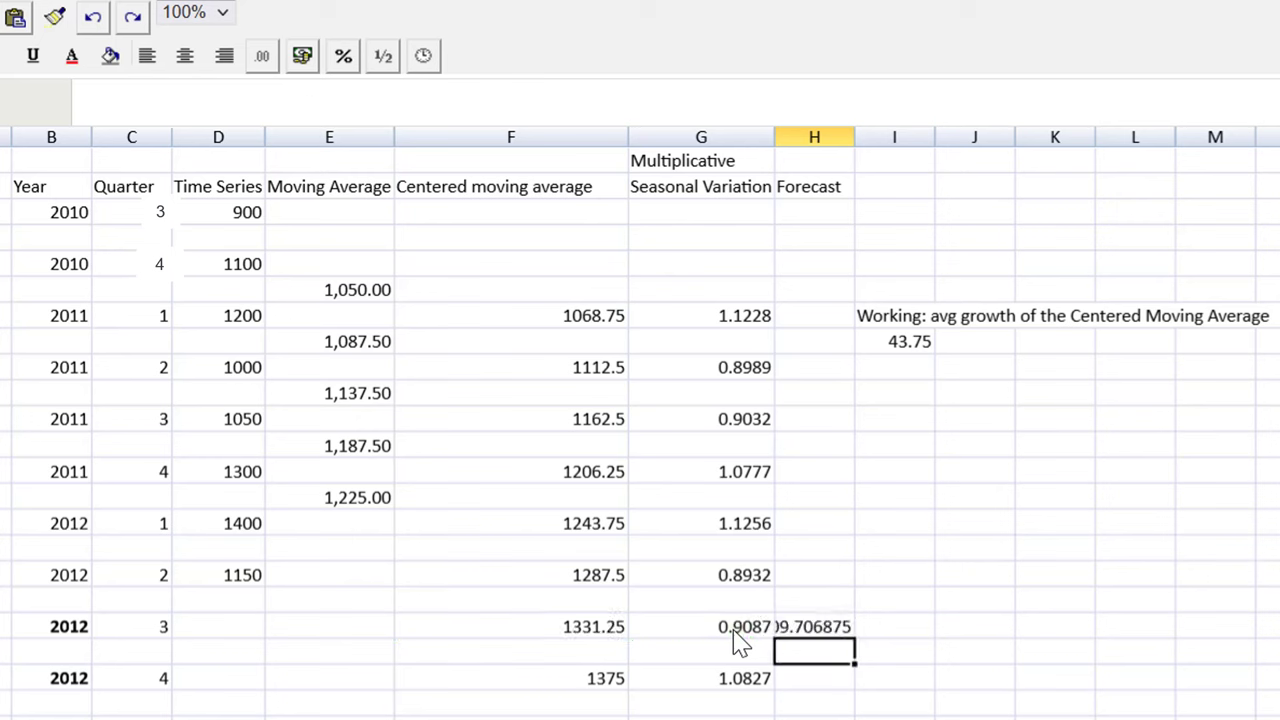
# Step: Copy the forecast formula into H21 for the 2012 Q4 forecast of 1488.7125
pyautogui.press('Up')
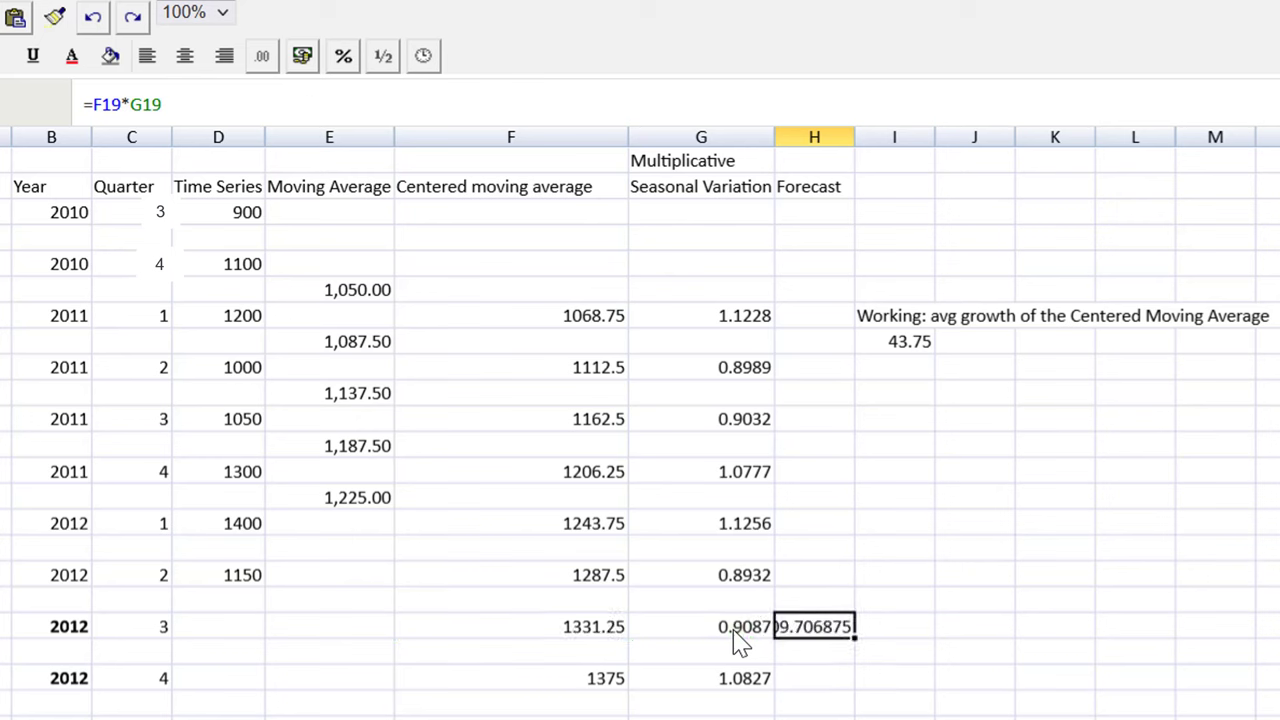
pyautogui.hotkey('ctrl', 'c')
pyautogui.press('Down')
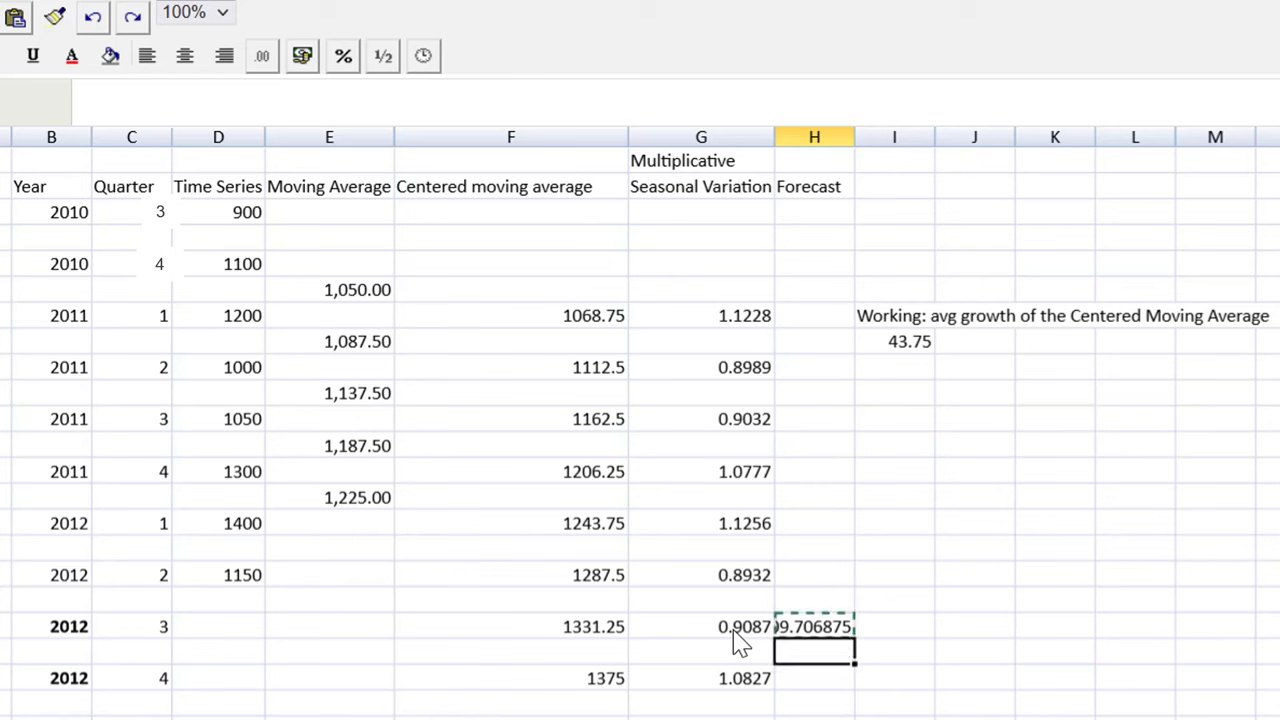
pyautogui.press('Down')
pyautogui.hotkey('ctrl', 'v')
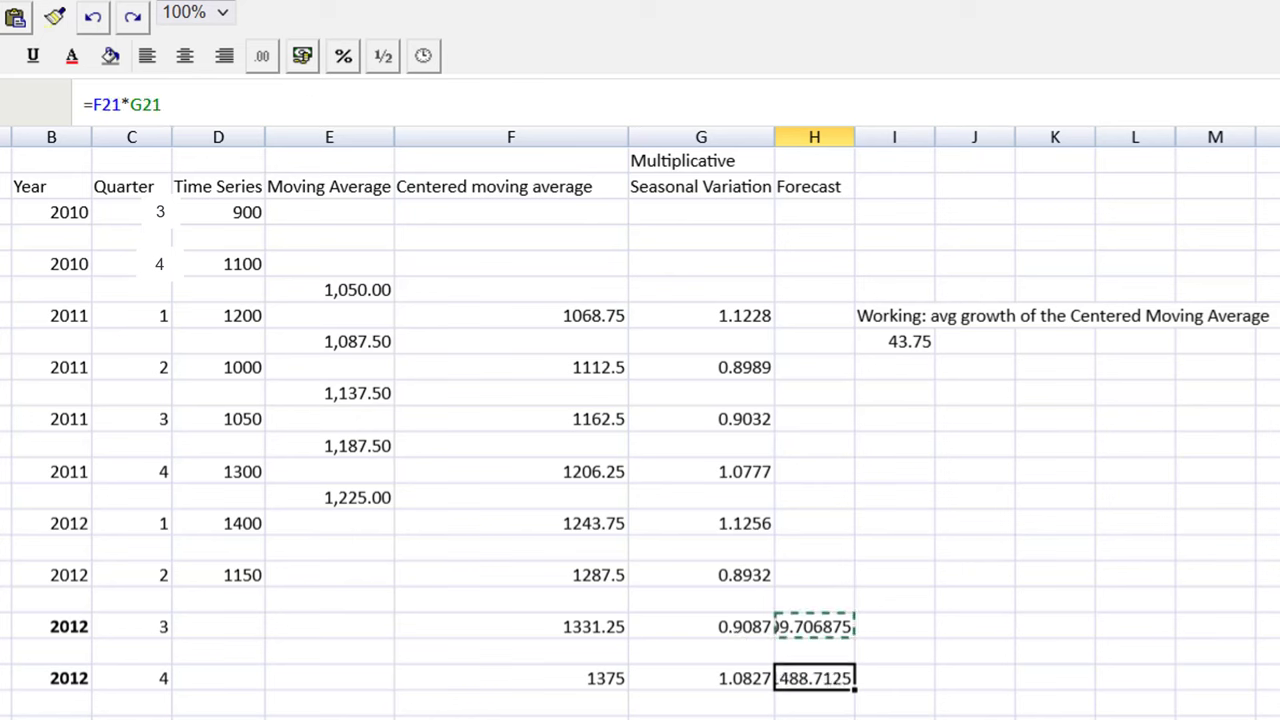
pyautogui.click(836, 140)
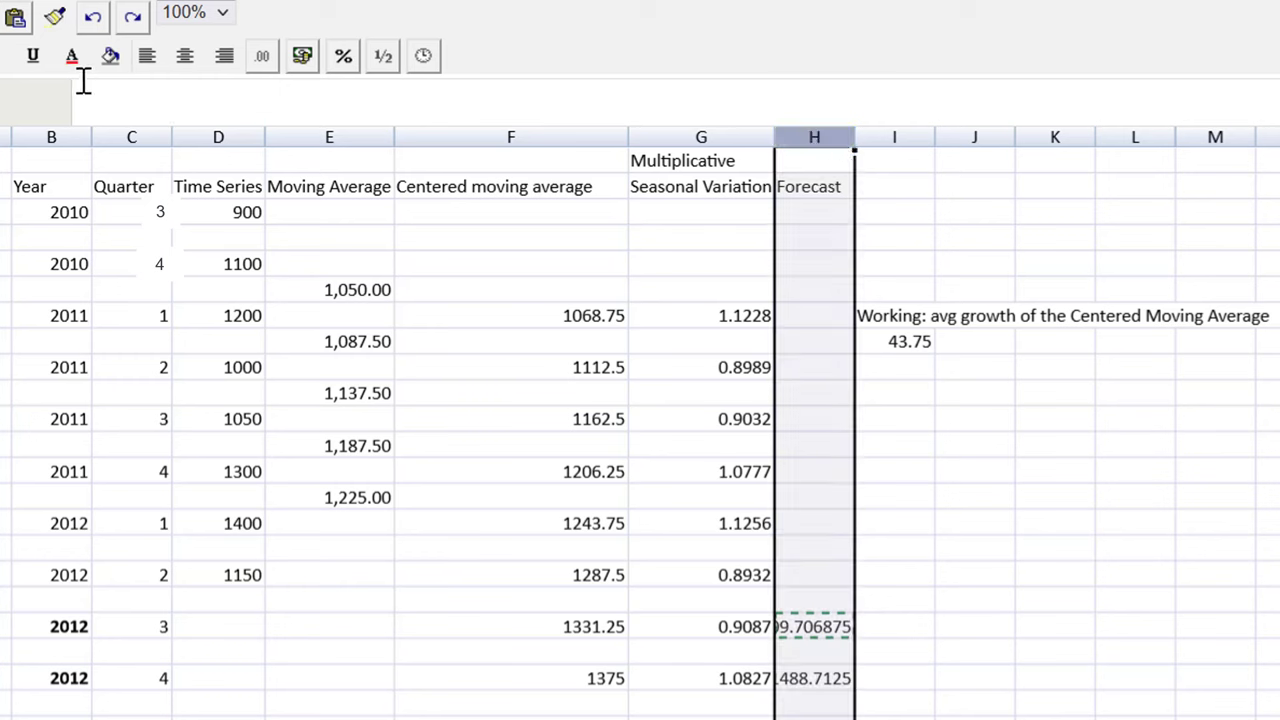
# Step: Format the 2012 forecast cells as #,##0.00 so they read 1,209.71 and 1,488.71
pyautogui.click(800, 400)
pyautogui.moveTo(820, 682); pyautogui.dragTo(822, 570)
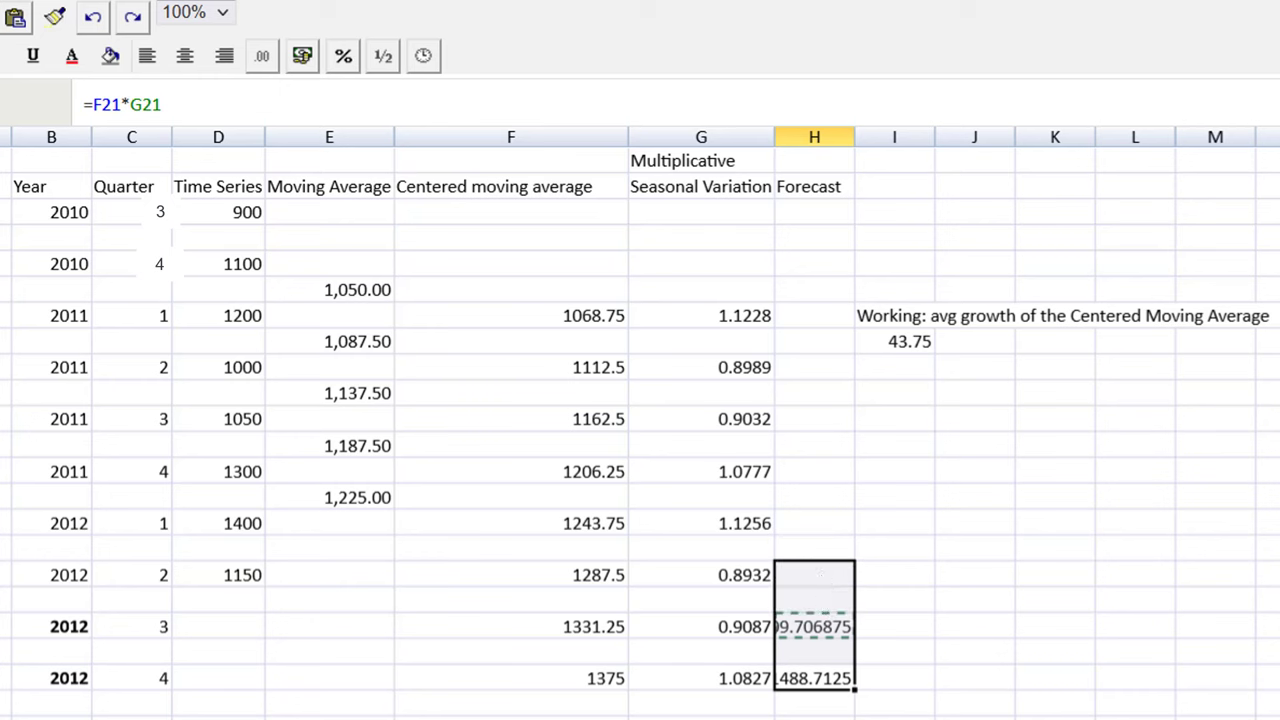
pyautogui.click(261, 56)
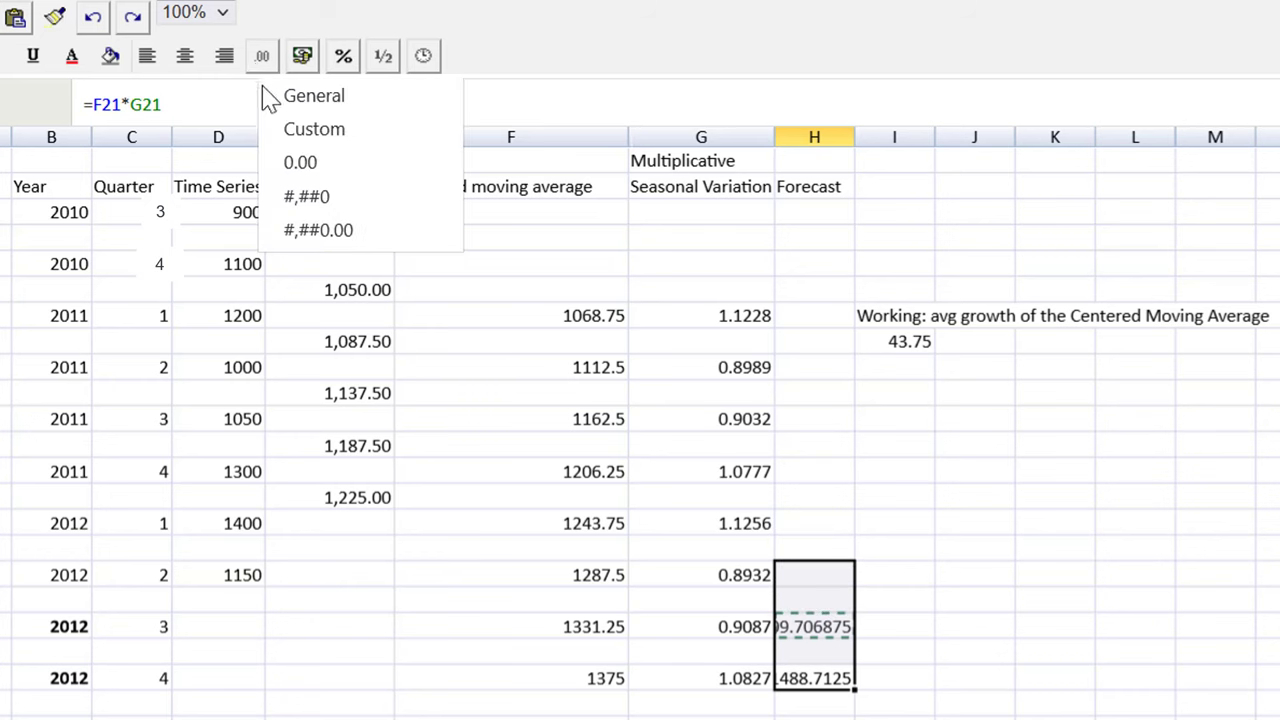
pyautogui.click(312, 236)
pyautogui.click(972, 500)
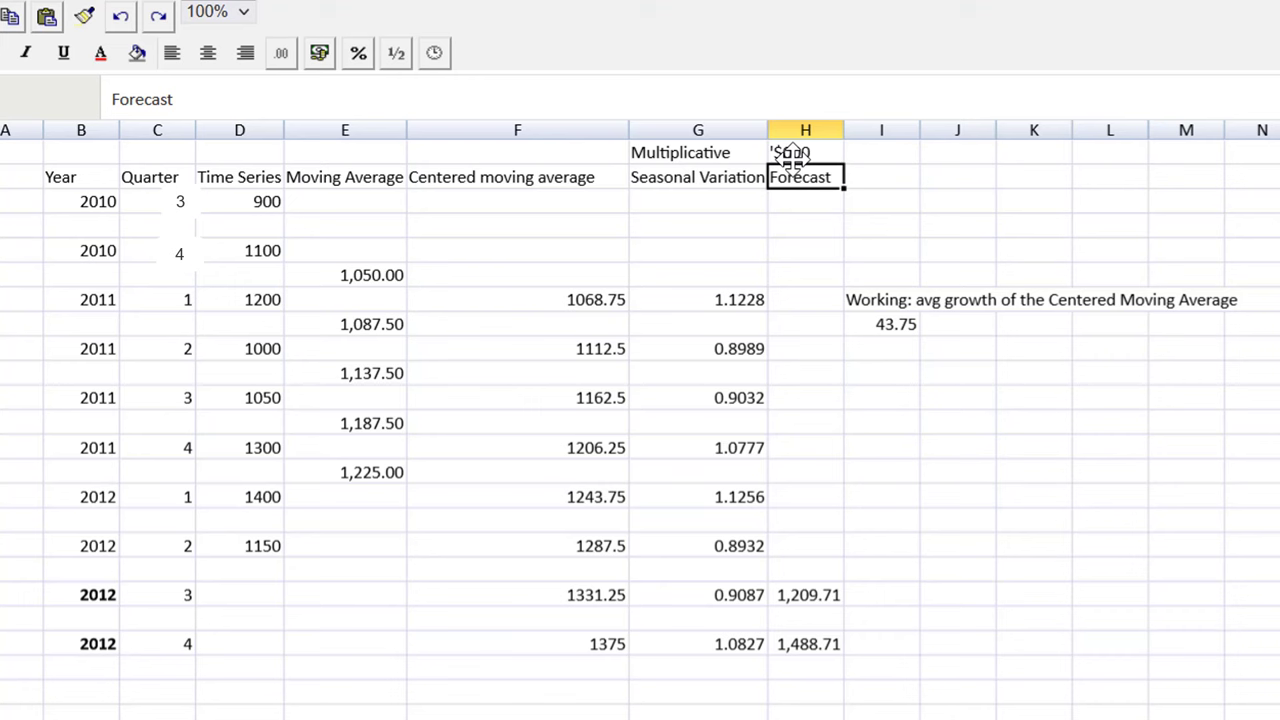
# Step: Enter the 'Adjusted Seasonal Varation' heading, a 'Quarter' heading, and quarters 1 to 4 beneath it
pyautogui.click(878, 374)
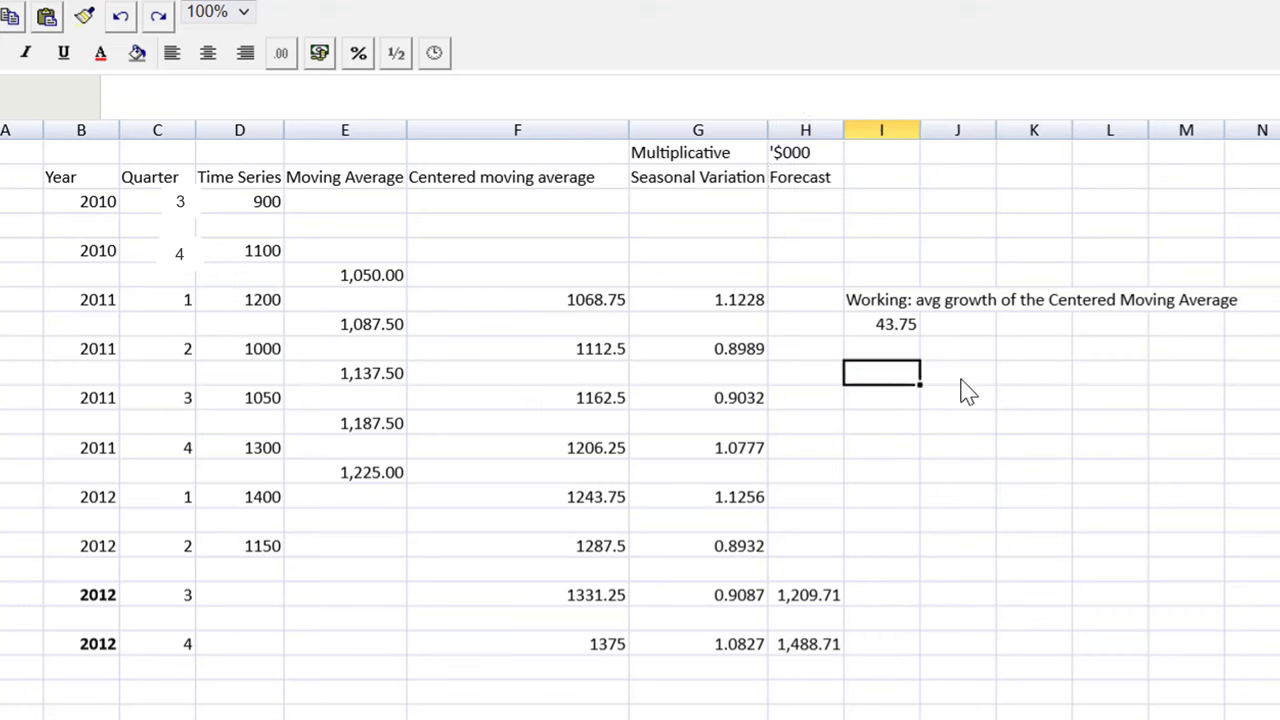
pyautogui.write('Adjusted Seasonal Varation')
pyautogui.press('Return')
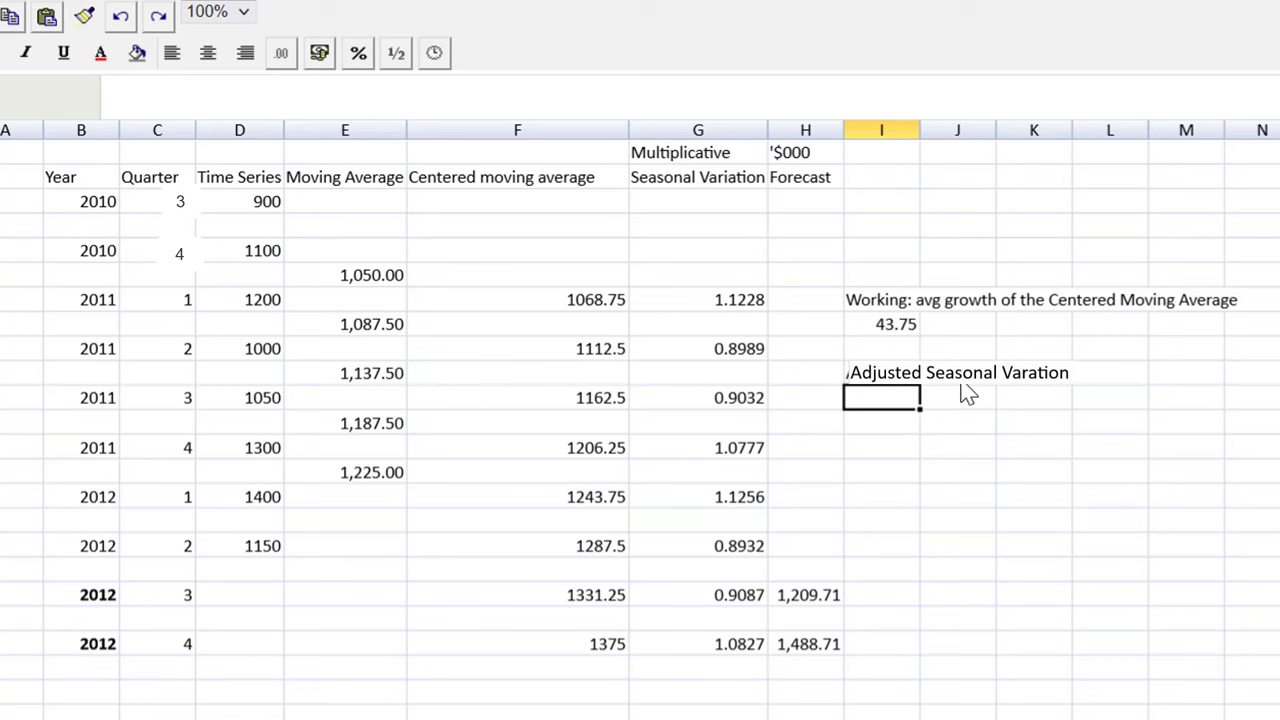
pyautogui.write('Quarter')
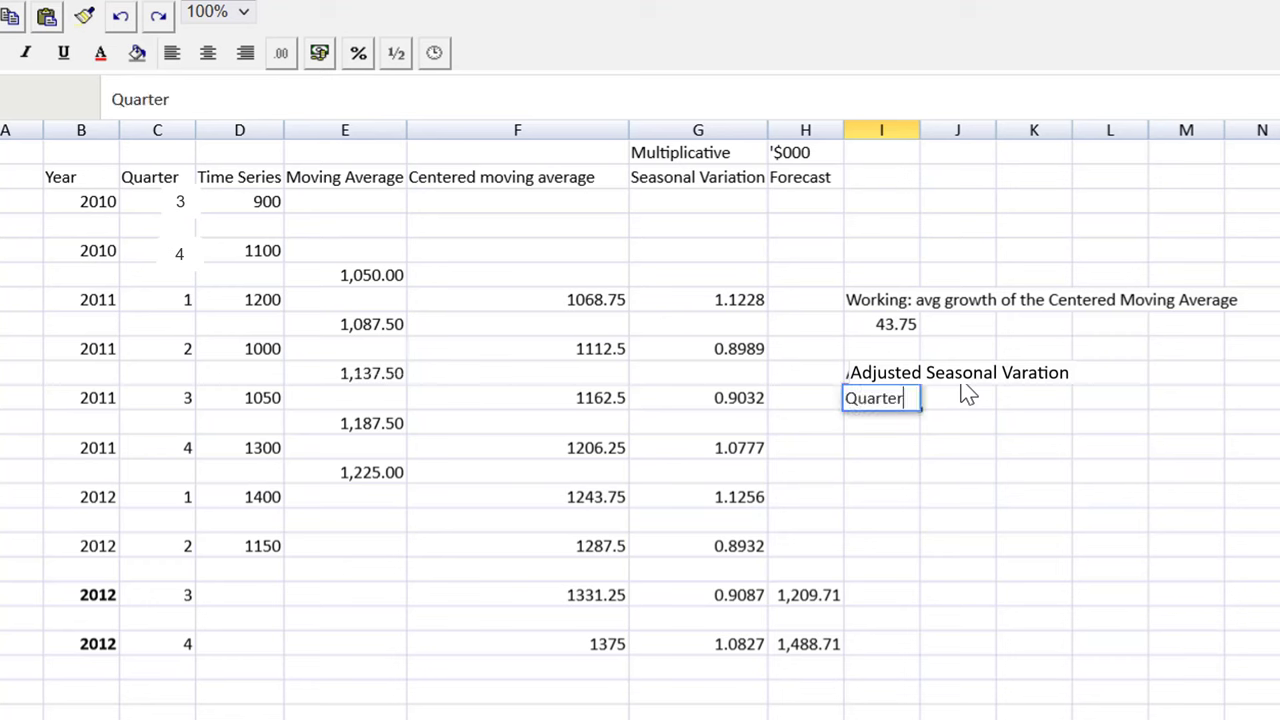
pyautogui.press('Return')
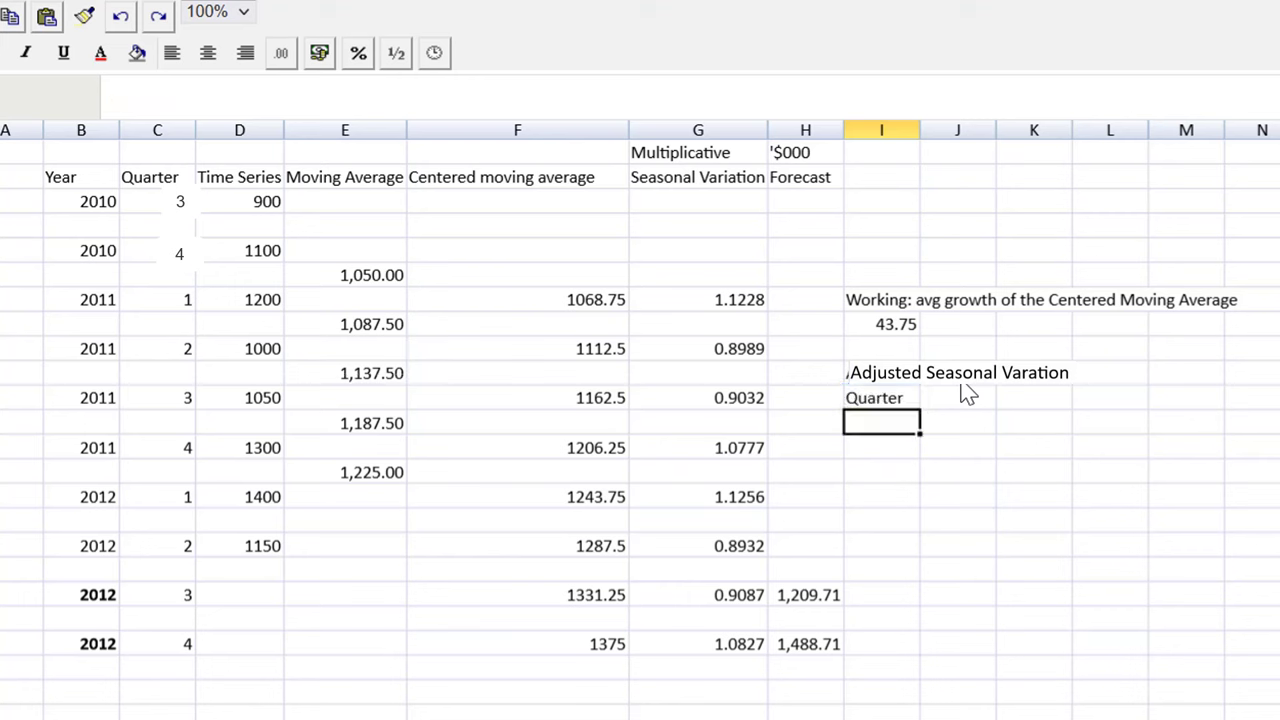
pyautogui.write('1')
pyautogui.press('Return')
pyautogui.write('2')
pyautogui.press('Return')
pyautogui.write('3')
pyautogui.press('Return')
pyautogui.write('4')
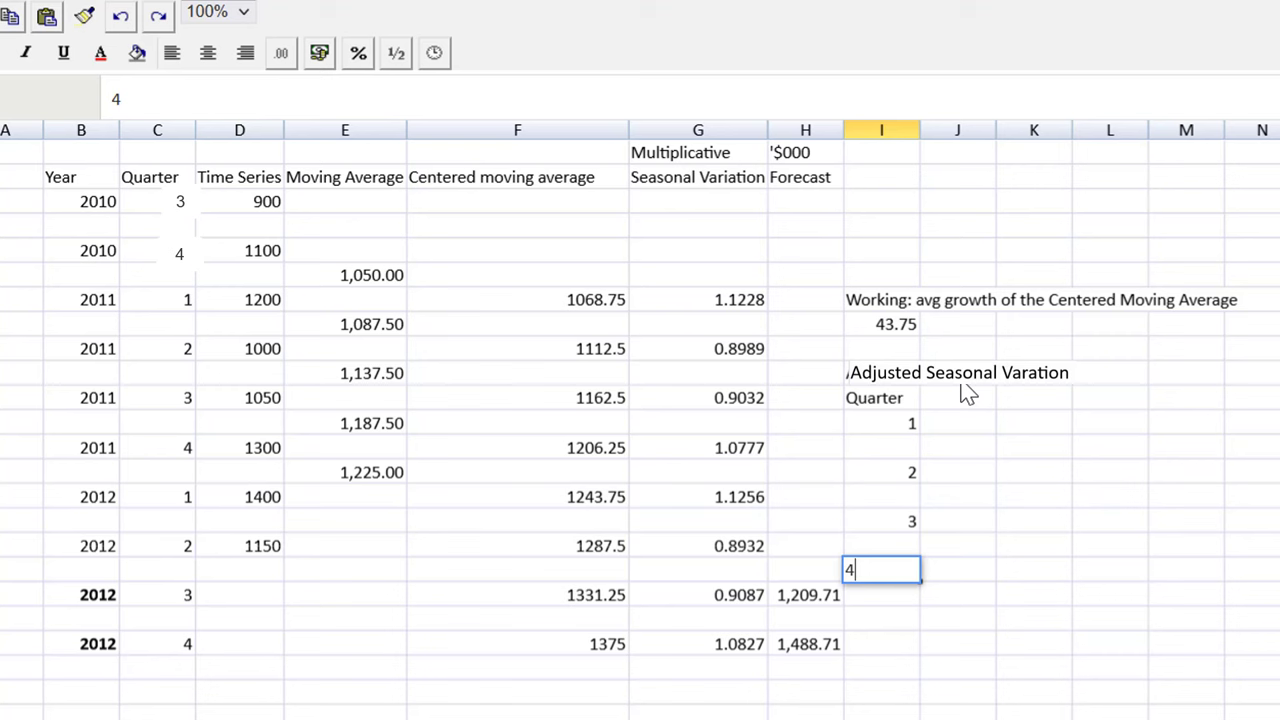
pyautogui.press('Tab')
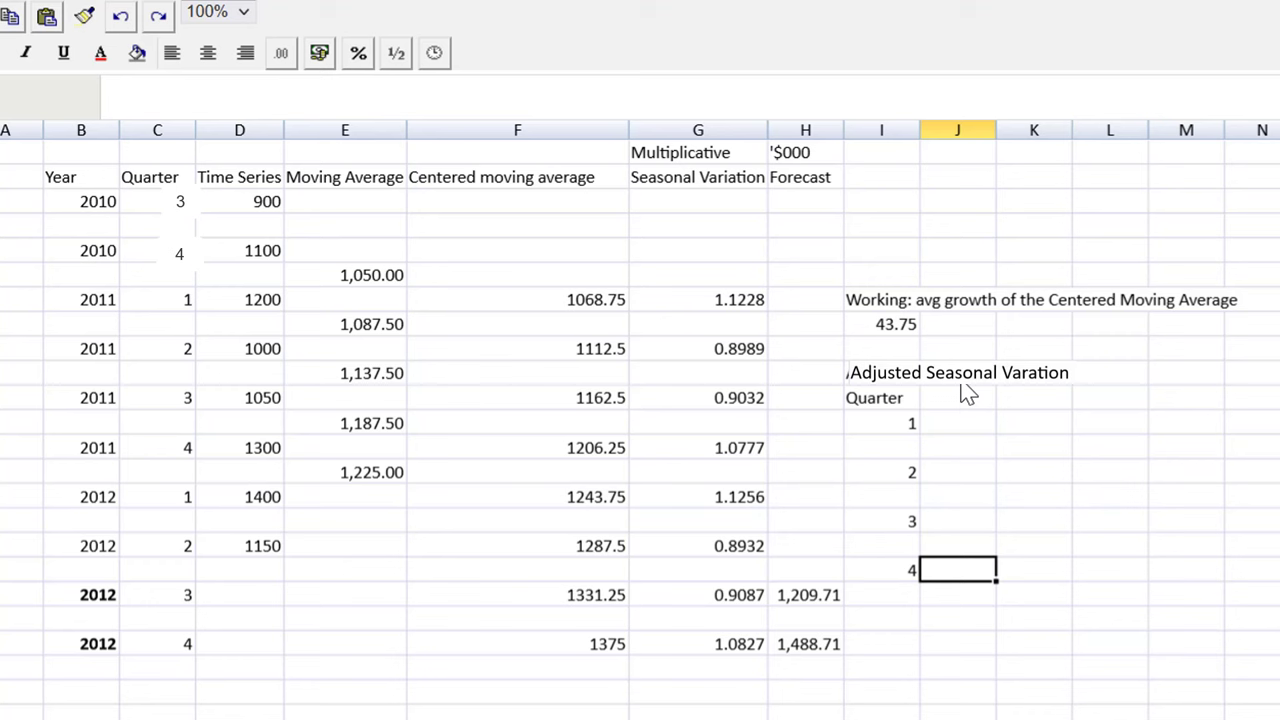
# Step: Head the column beside Quarter 'Average Seasonal variation'
pyautogui.press('Up')
pyautogui.press('Up')
pyautogui.press('Up')
pyautogui.press('Up')
pyautogui.press('Up')
pyautogui.press('Up')
pyautogui.press('Up')
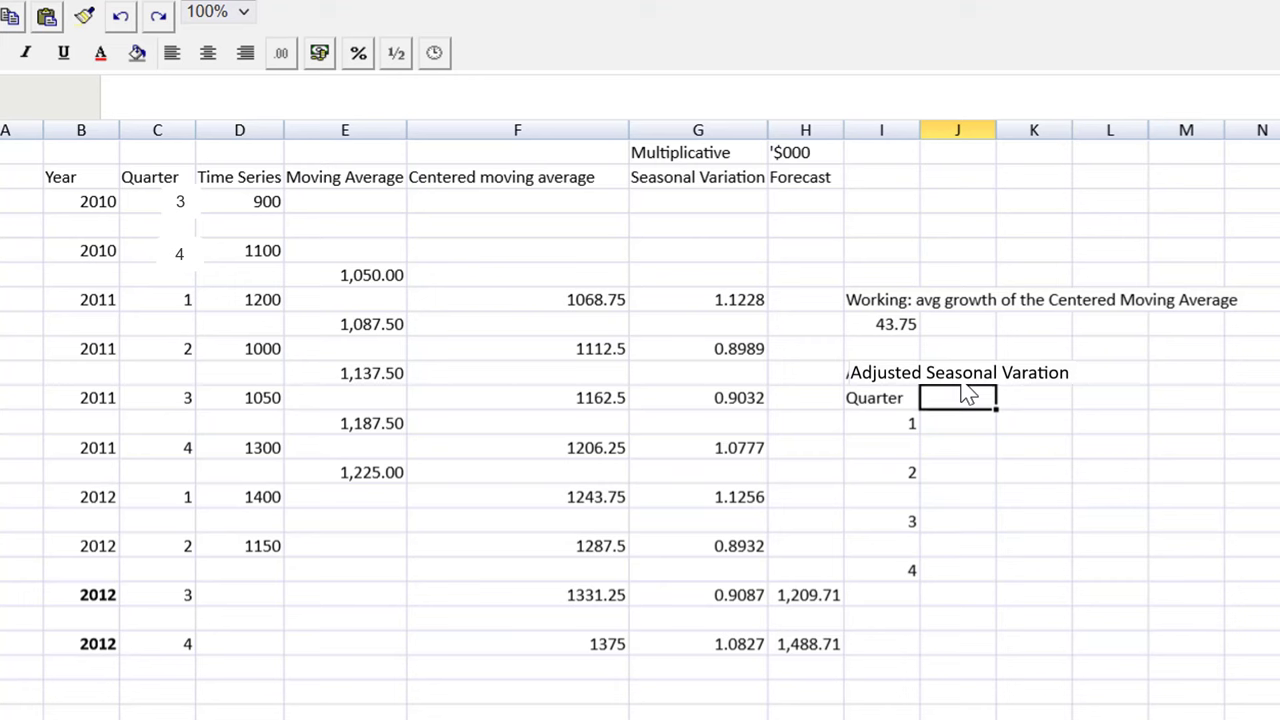
pyautogui.write('Average ')
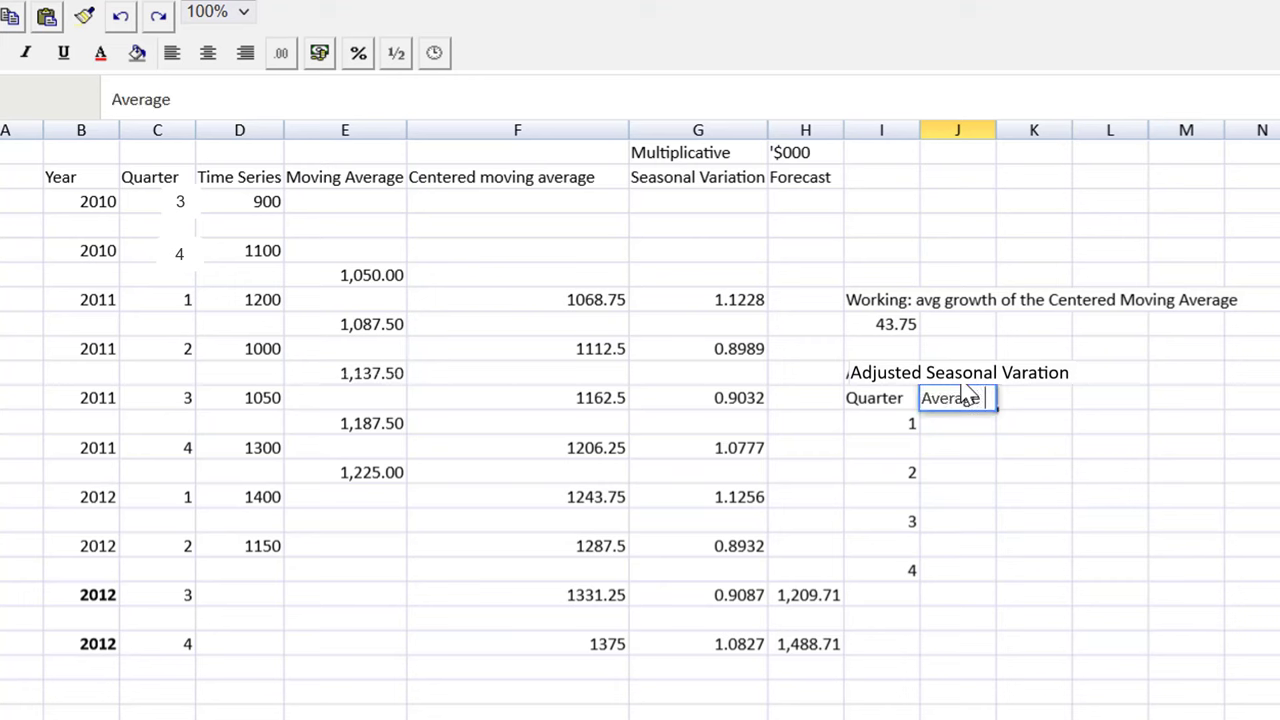
pyautogui.write('Seasiona')
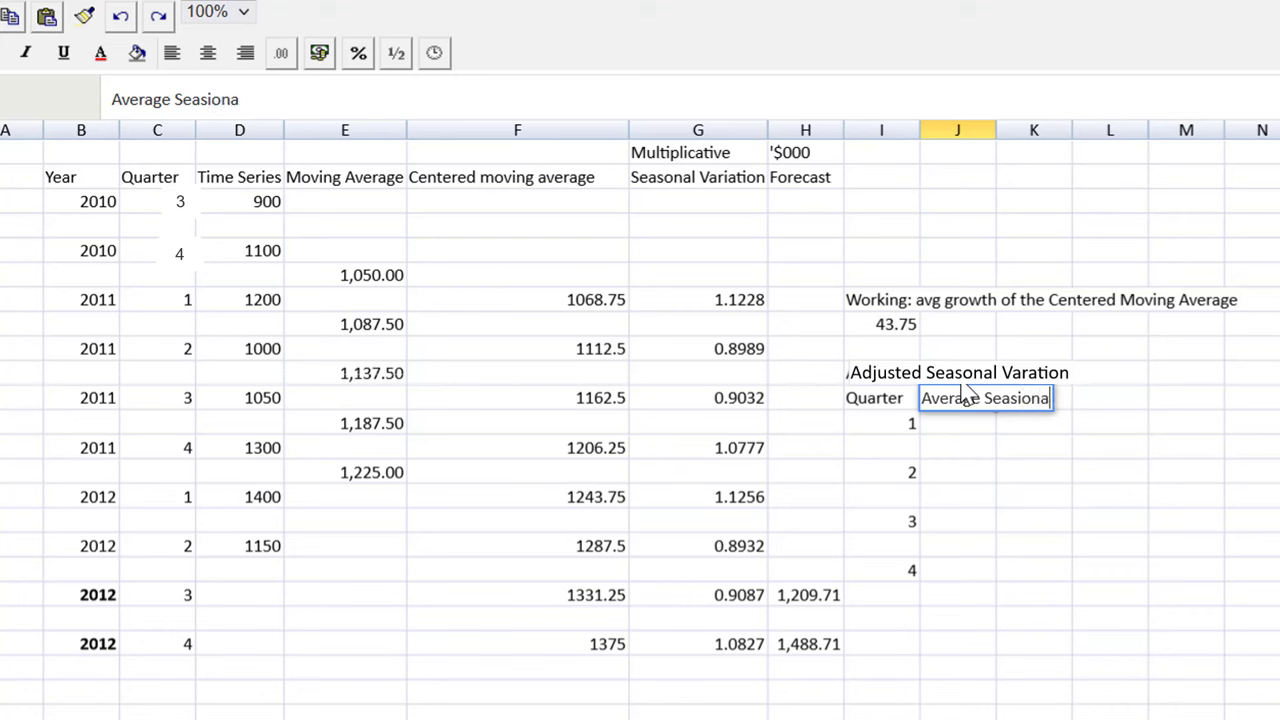
pyautogui.press('BackSpace')
pyautogui.press('BackSpace')
pyautogui.press('BackSpace')
pyautogui.press('BackSpace')
pyautogui.write('iona')
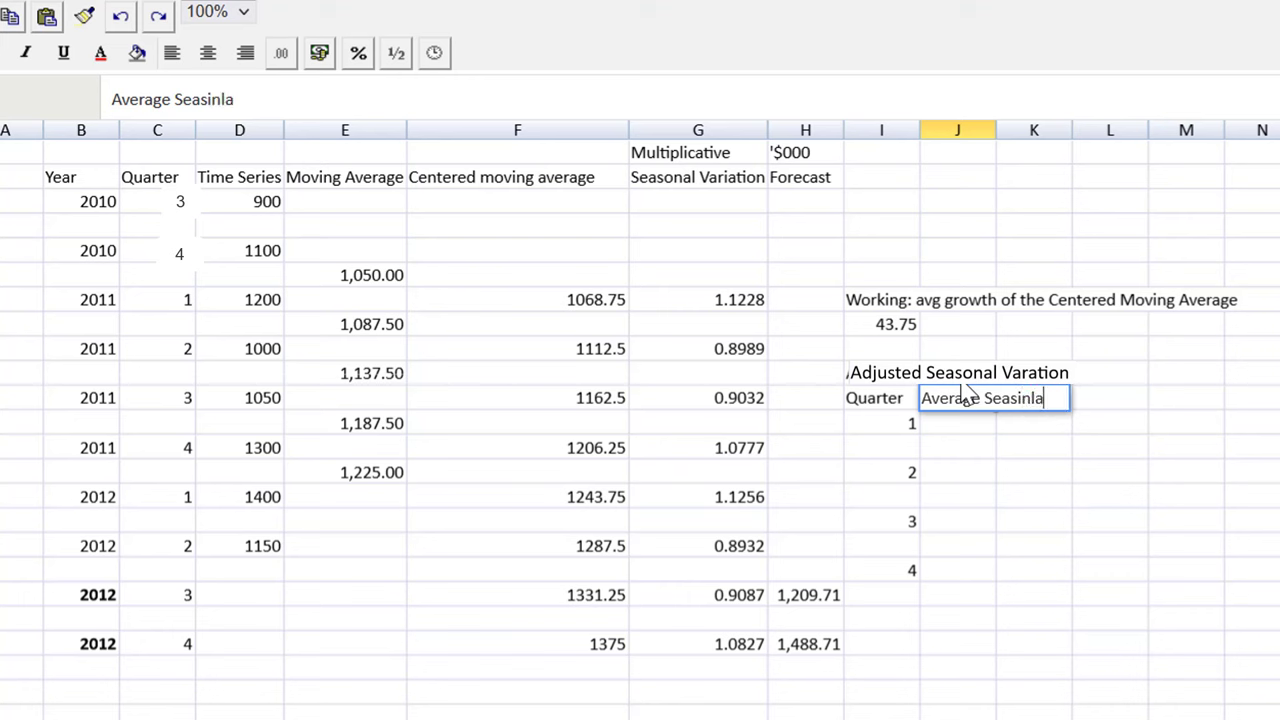
pyautogui.press('BackSpace')
pyautogui.press('BackSpace')
pyautogui.press('BackSpace')
pyautogui.press('BackSpace')
pyautogui.write('onal')
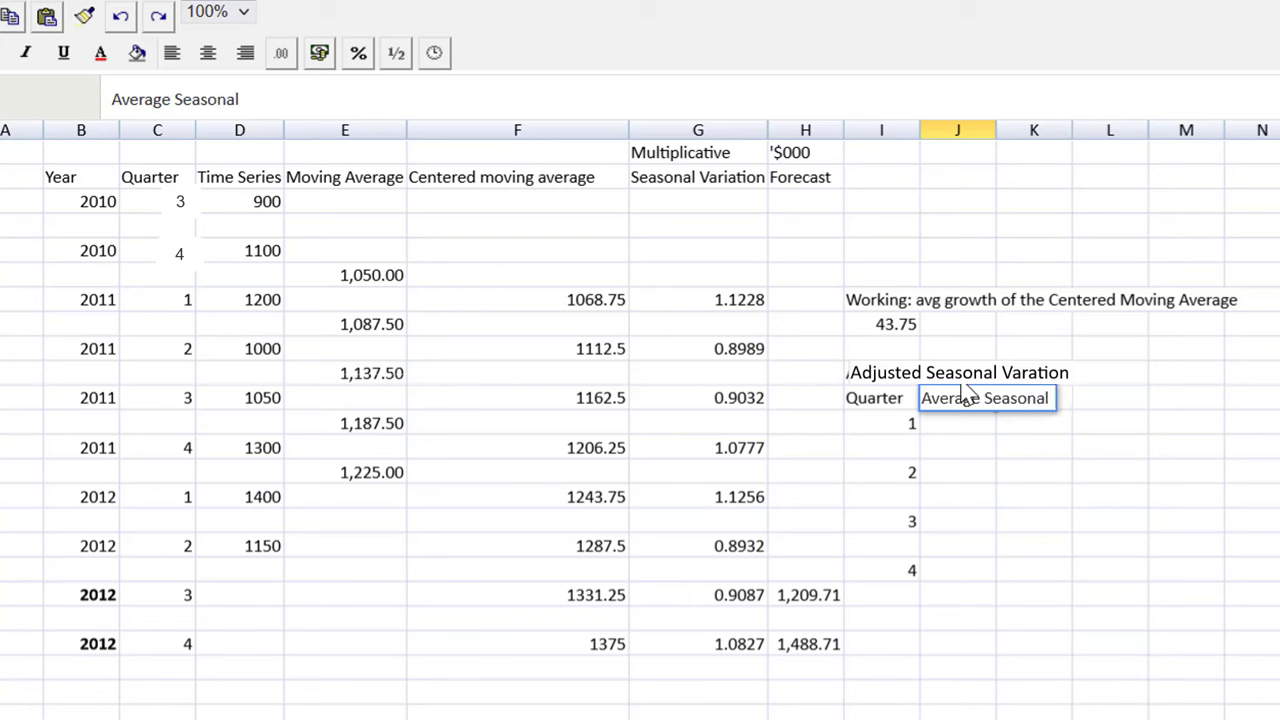
pyautogui.write(' variation')
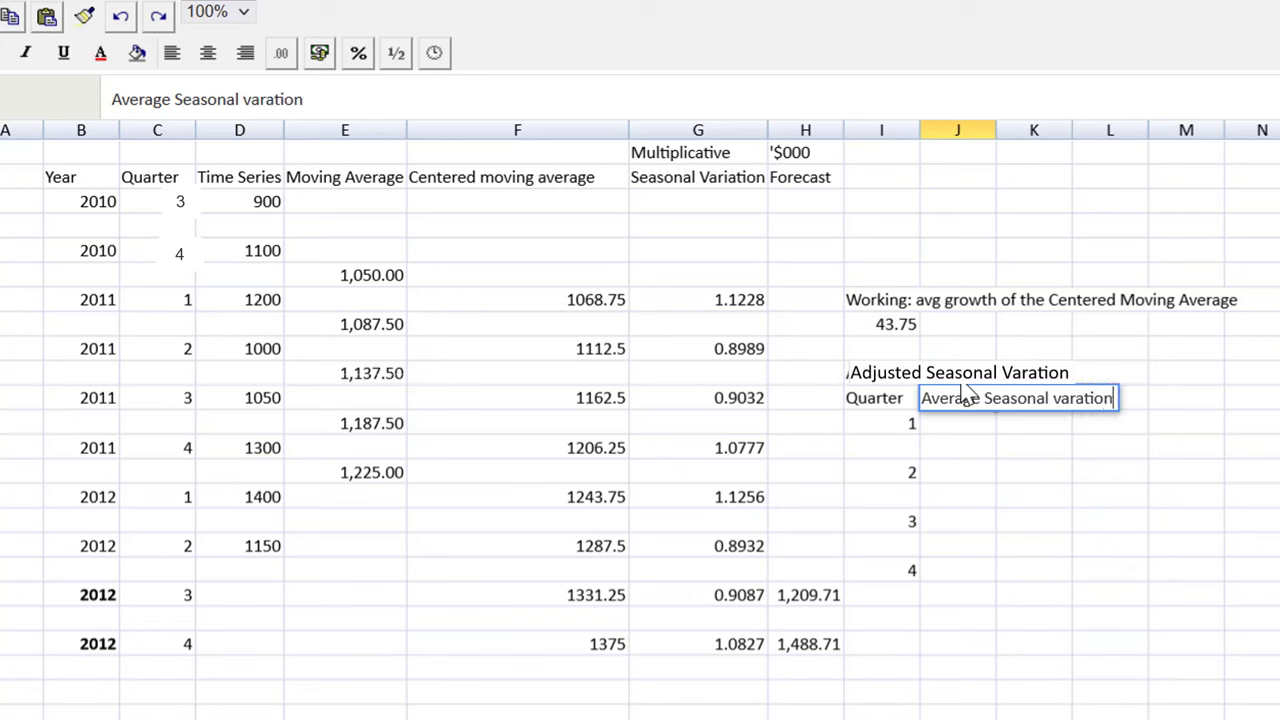
pyautogui.press('Return')
# Step: Enter =AVERAGE(G7,G15) for quarter 1, averaging its 2011 and 2012 seasonal variations
pyautogui.write('=')
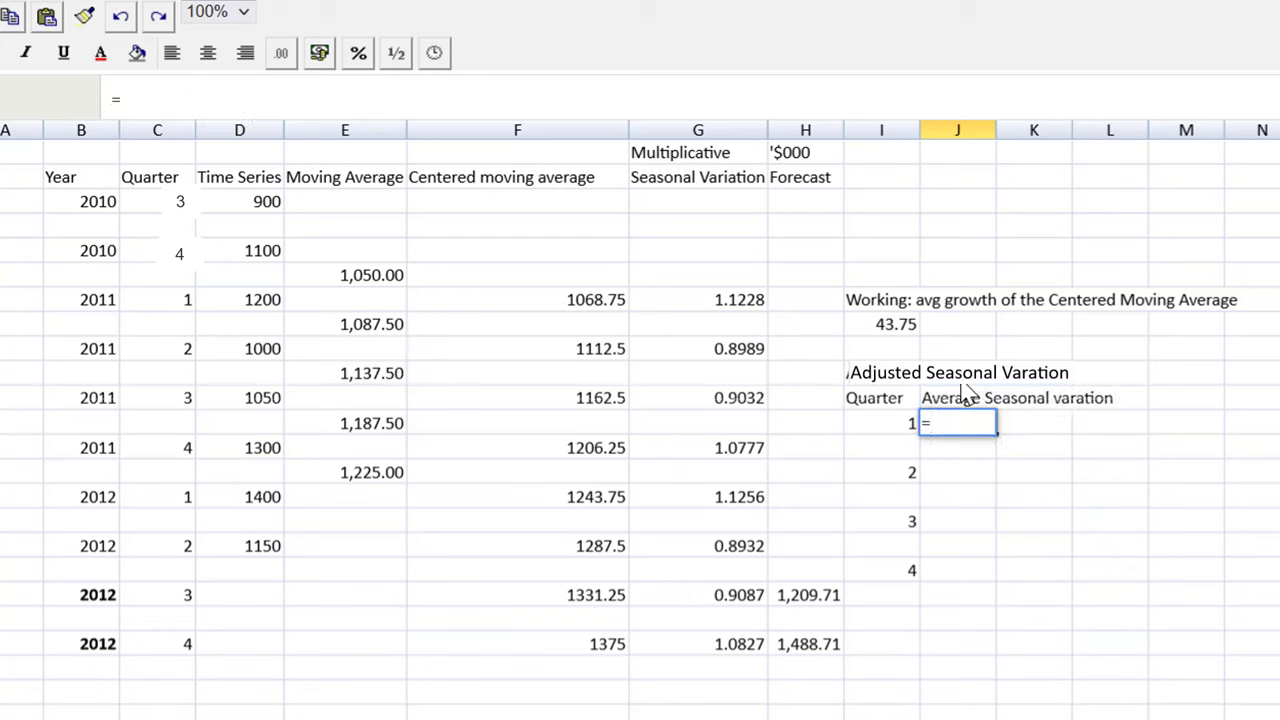
pyautogui.write('average(')
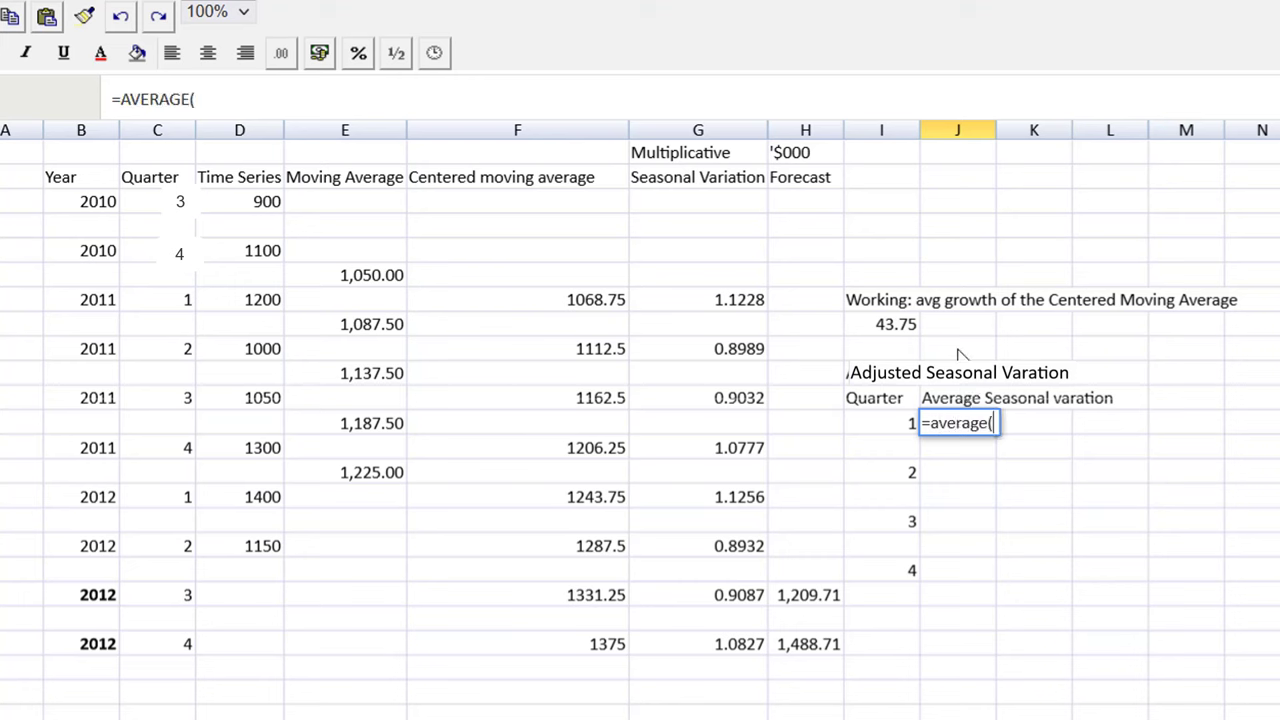
pyautogui.click(745, 305)
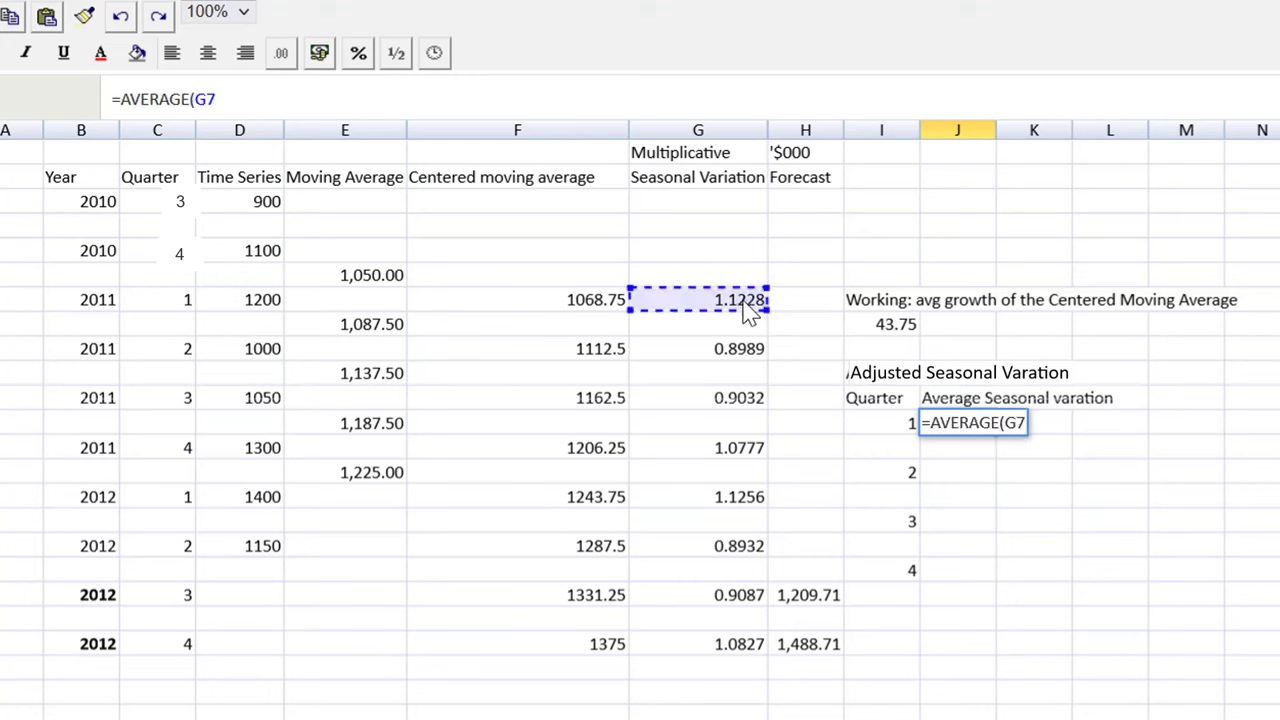
pyautogui.write(',')
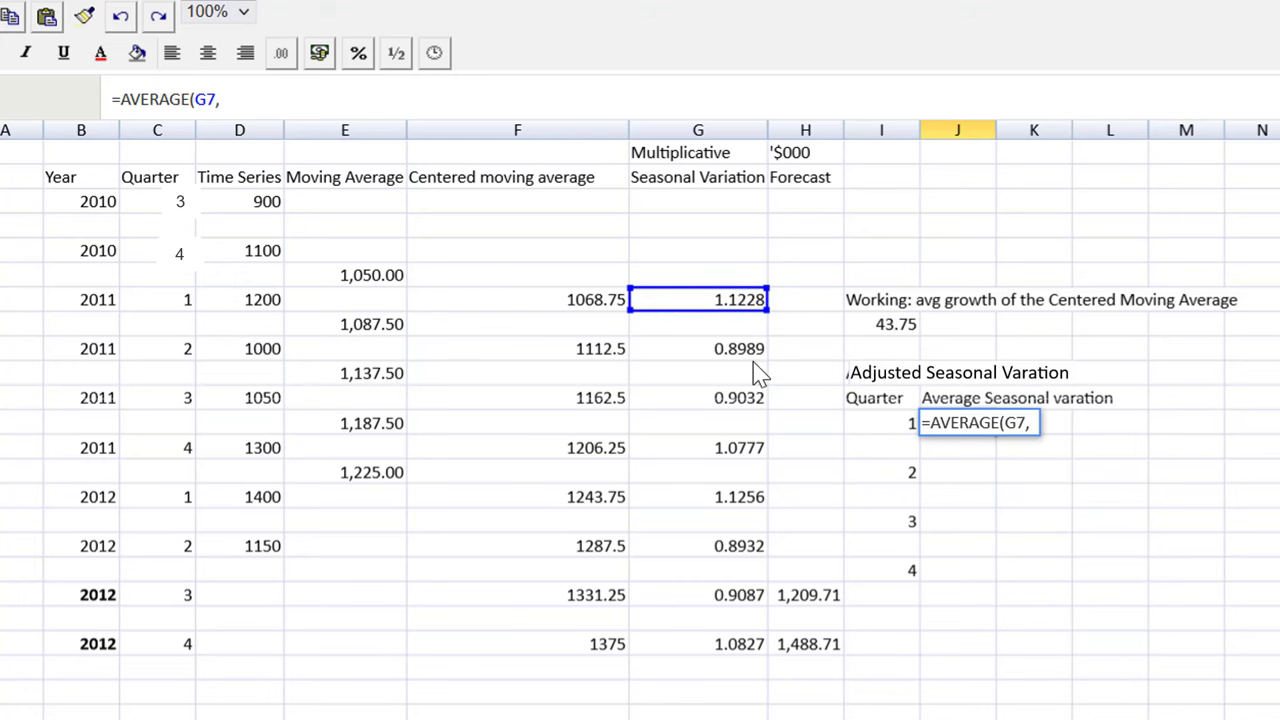
pyautogui.click(728, 500)
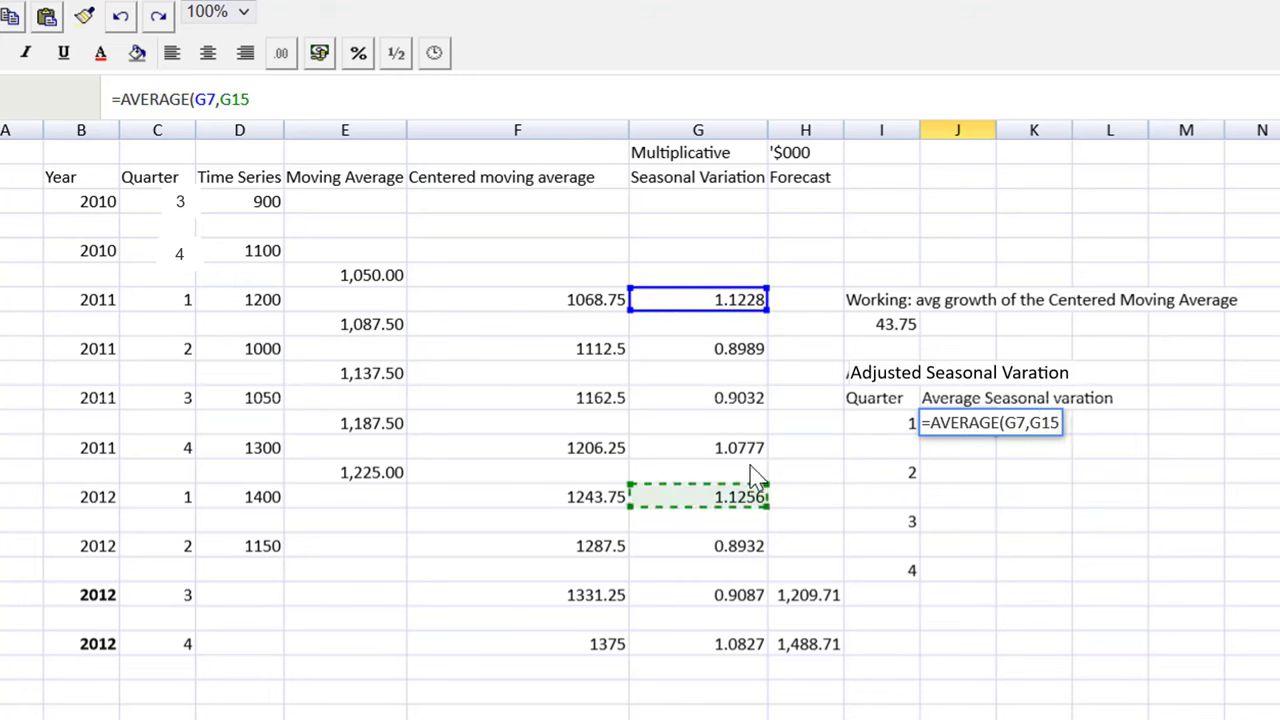
pyautogui.press('Return')
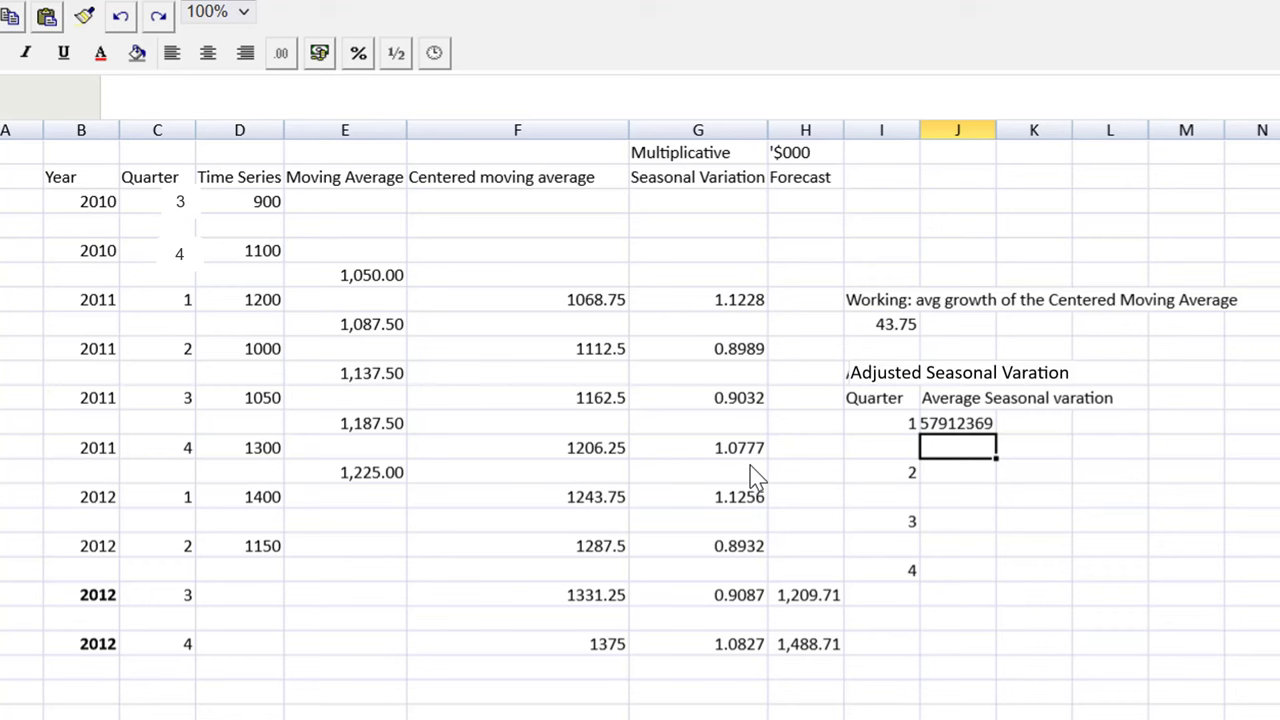
# Step: Copy the quarter 1 average formula down to quarters 2, 3 and 4
pyautogui.press('Up')
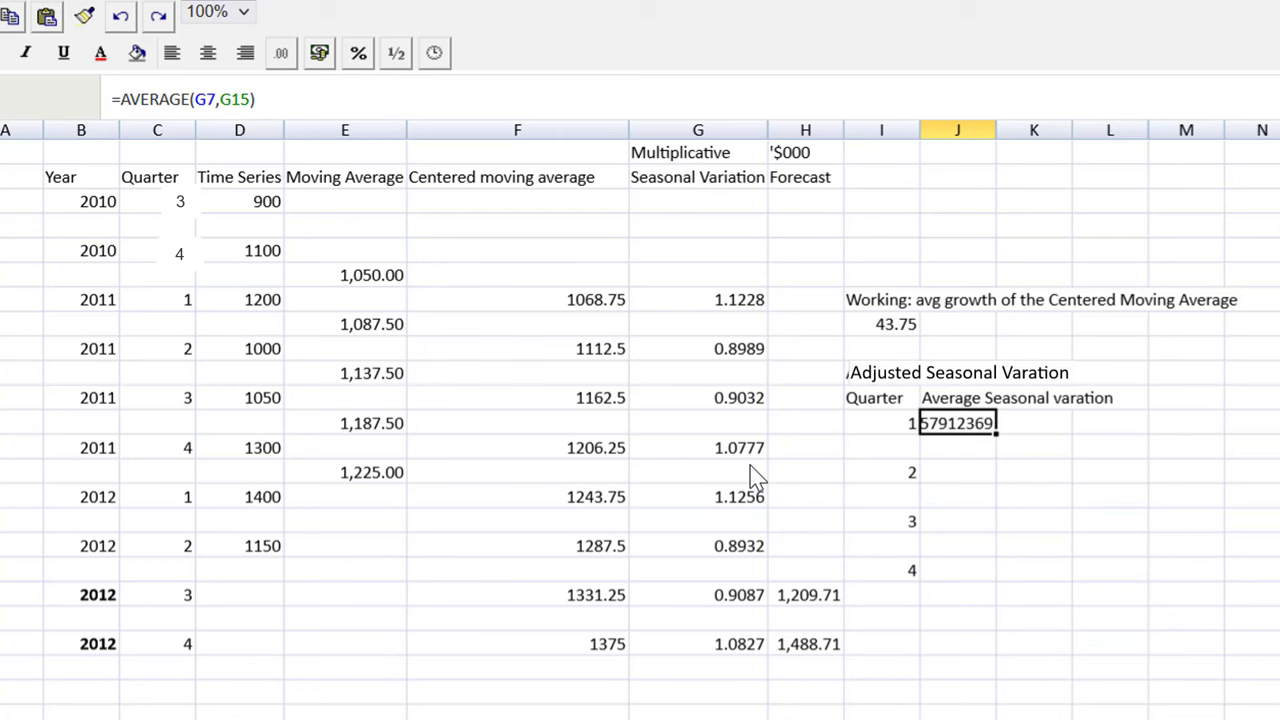
pyautogui.hotkey('ctrl', 'c')
pyautogui.press('Down')
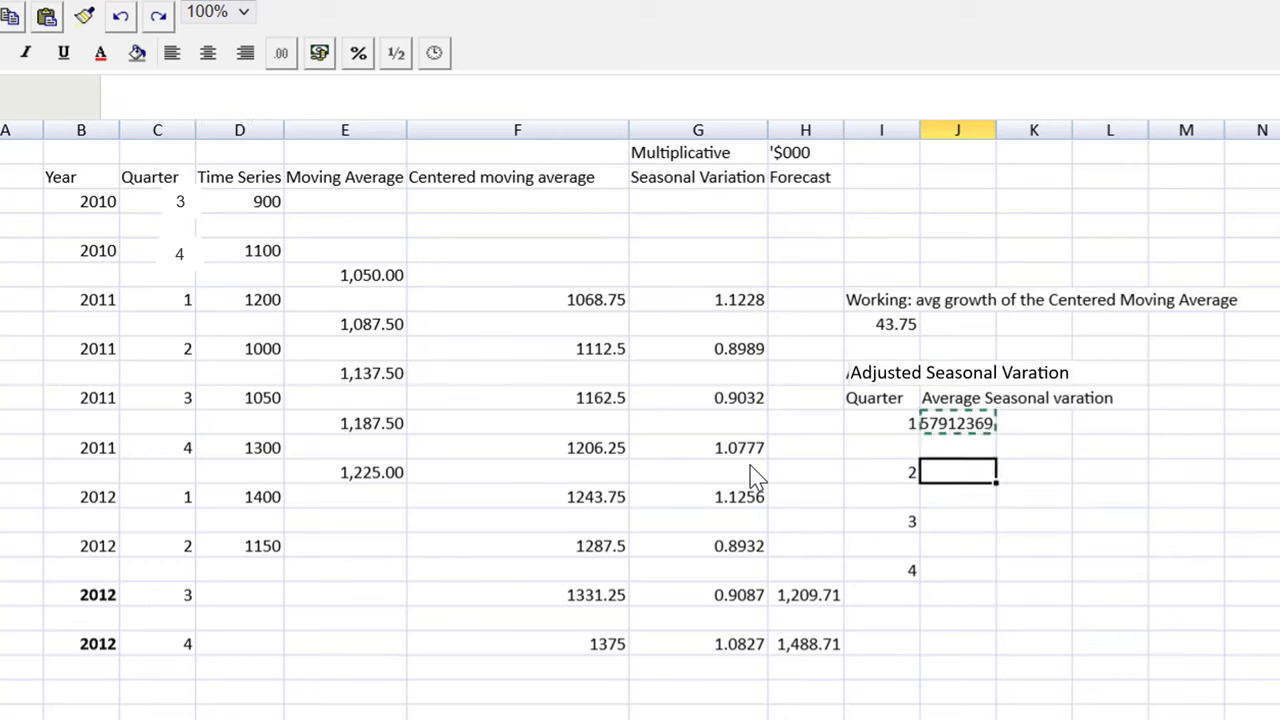
pyautogui.hotkey('ctrl', 'v')
pyautogui.press('Down')
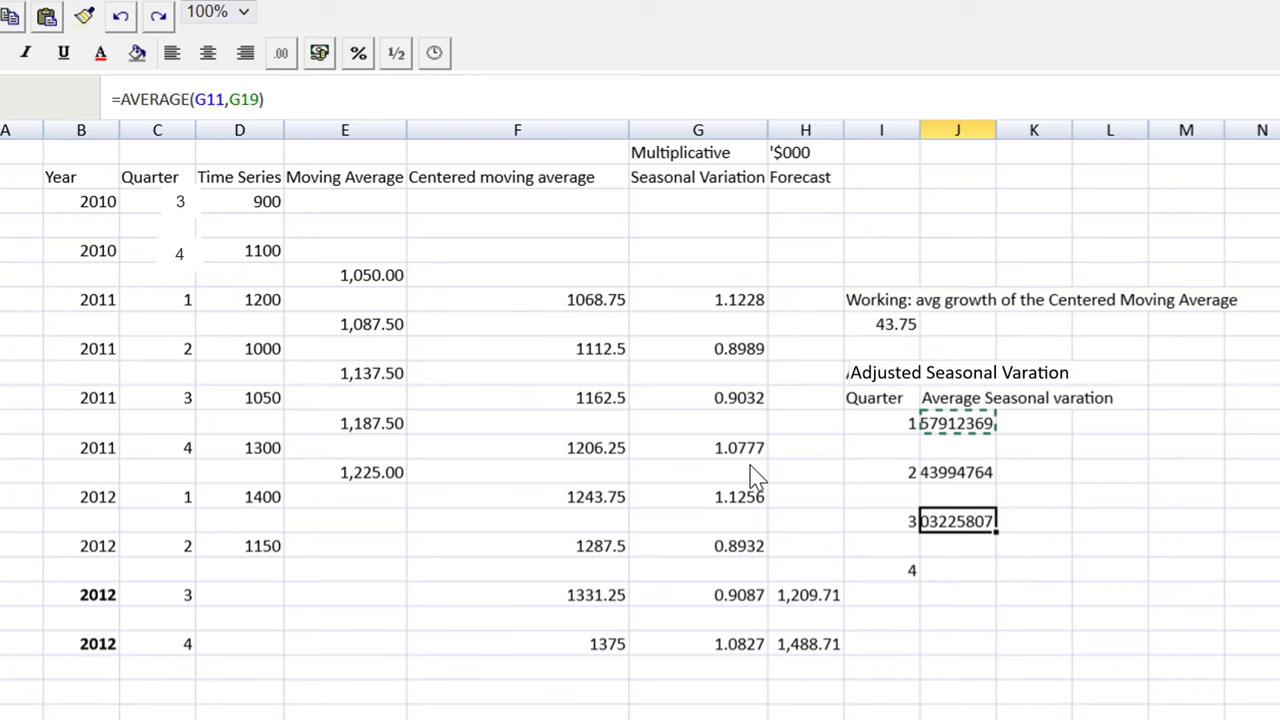
pyautogui.press('Down')
pyautogui.press('Down')
pyautogui.hotkey('ctrl', 'v')
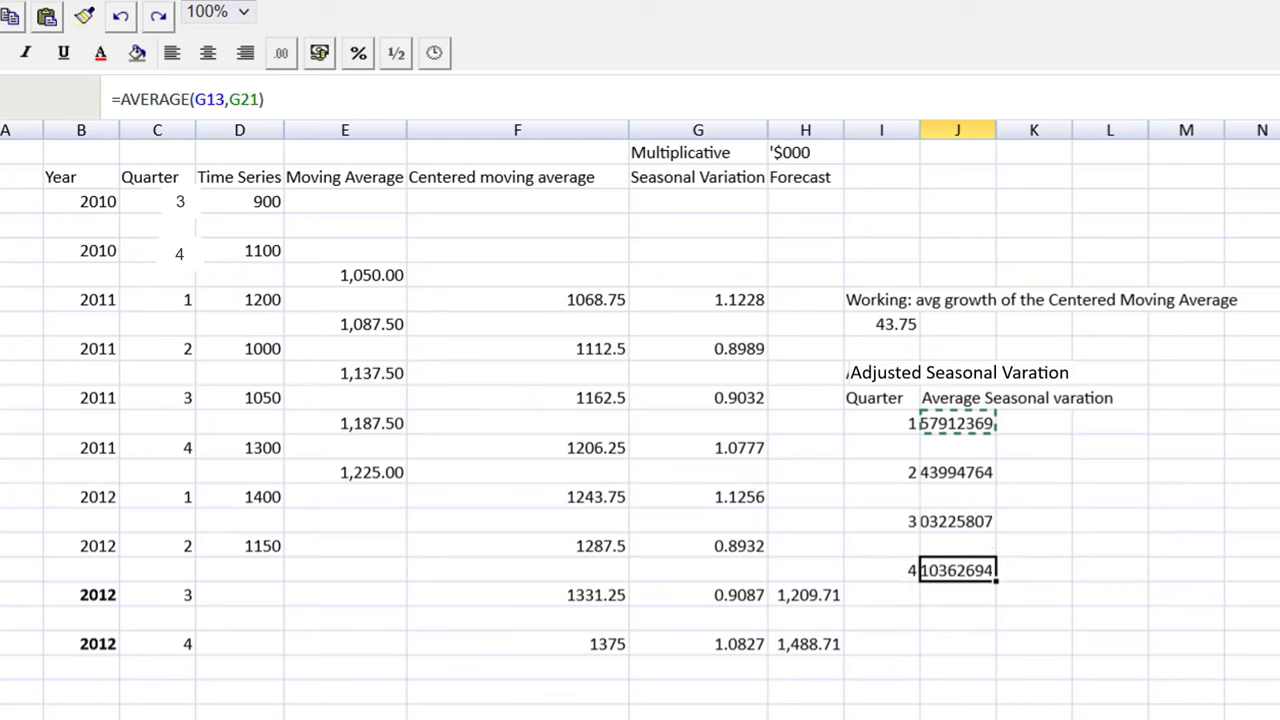
pyautogui.moveTo(988, 434); pyautogui.dragTo(975, 571)
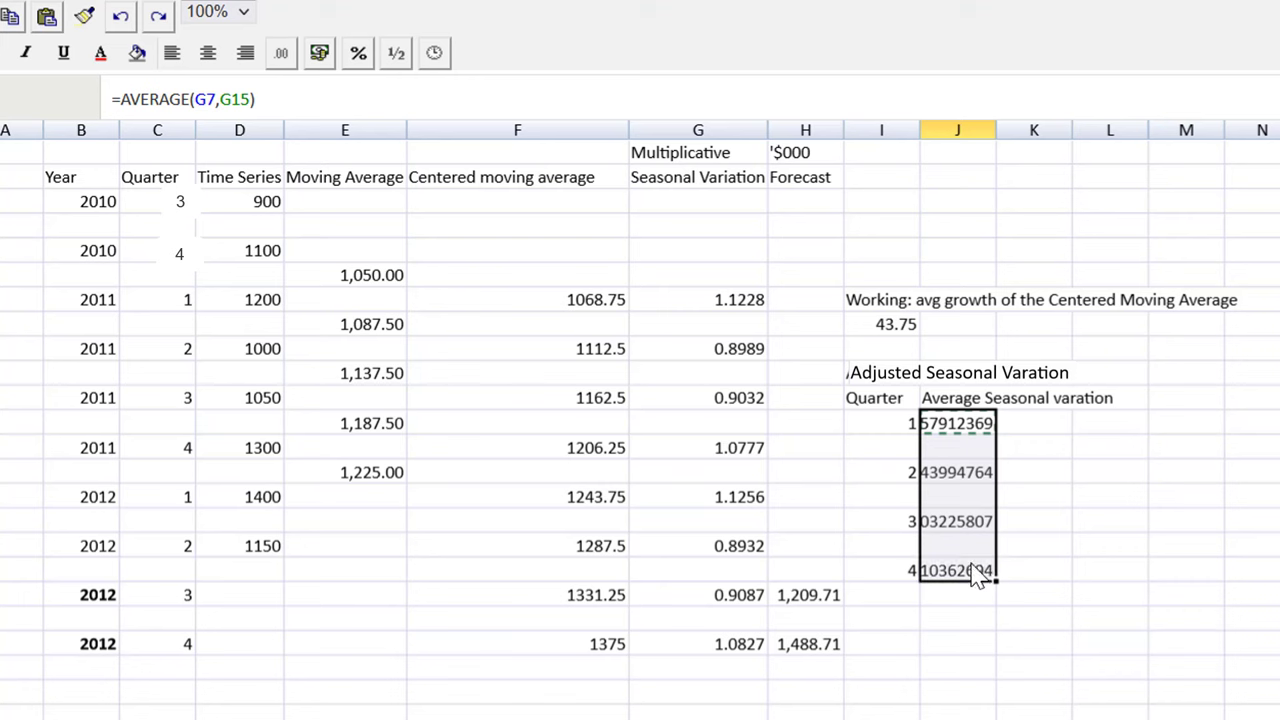
# Step: Apply a two-decimal number format to the quarterly averages
pyautogui.click(279, 60)
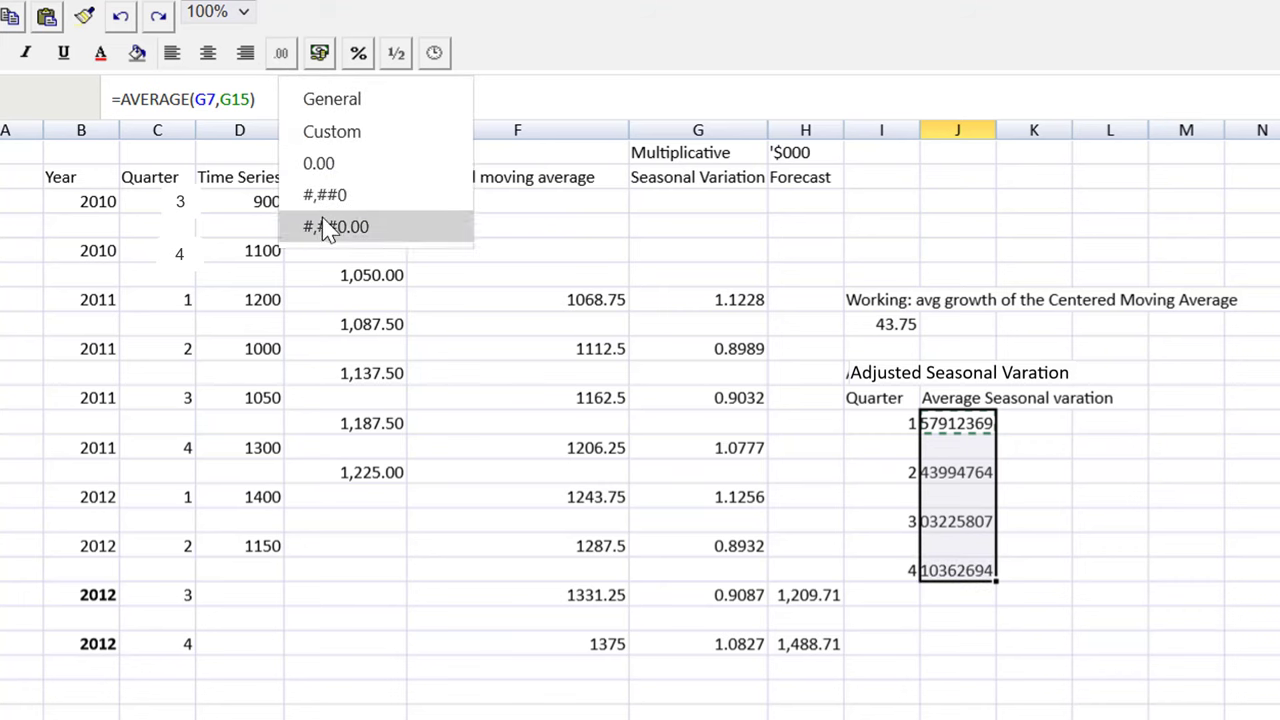
pyautogui.click(330, 228)
pyautogui.click(1035, 521)
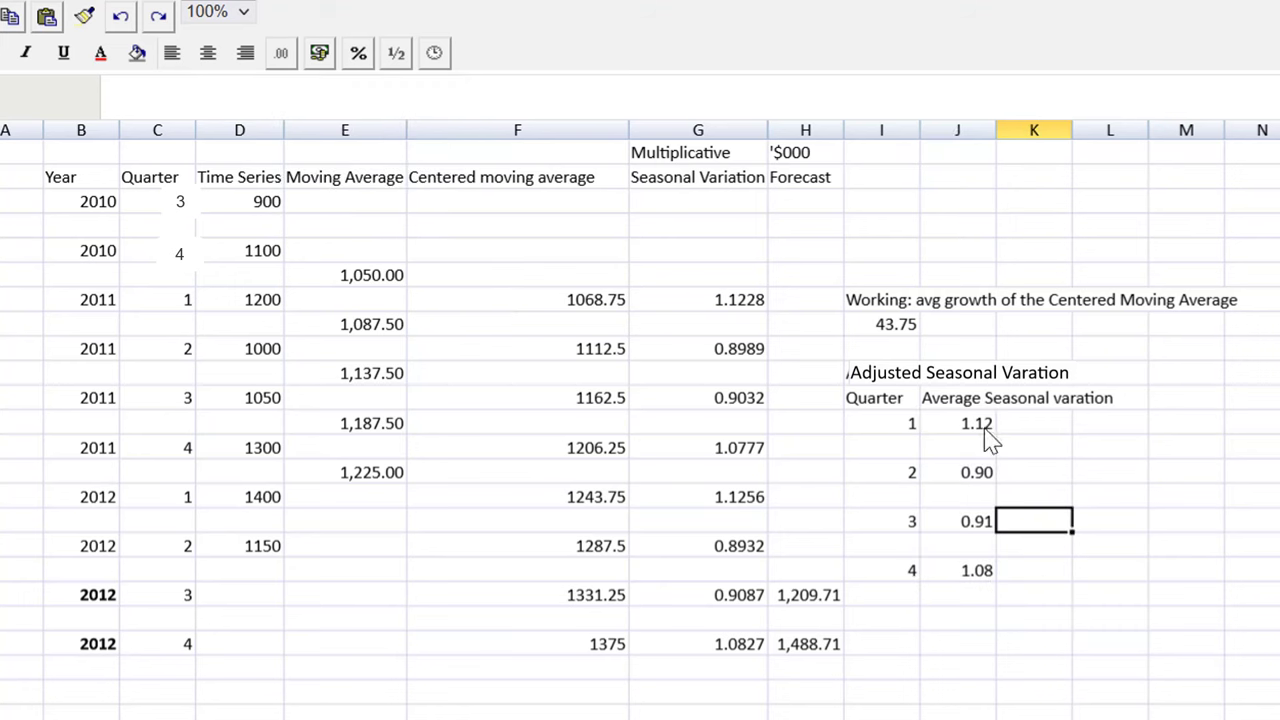
# Step: Reformat the averages with a custom four-decimal format: 1.1242, 0.8960, 0.9060, 1.0802
pyautogui.moveTo(958, 436); pyautogui.dragTo(975, 588)
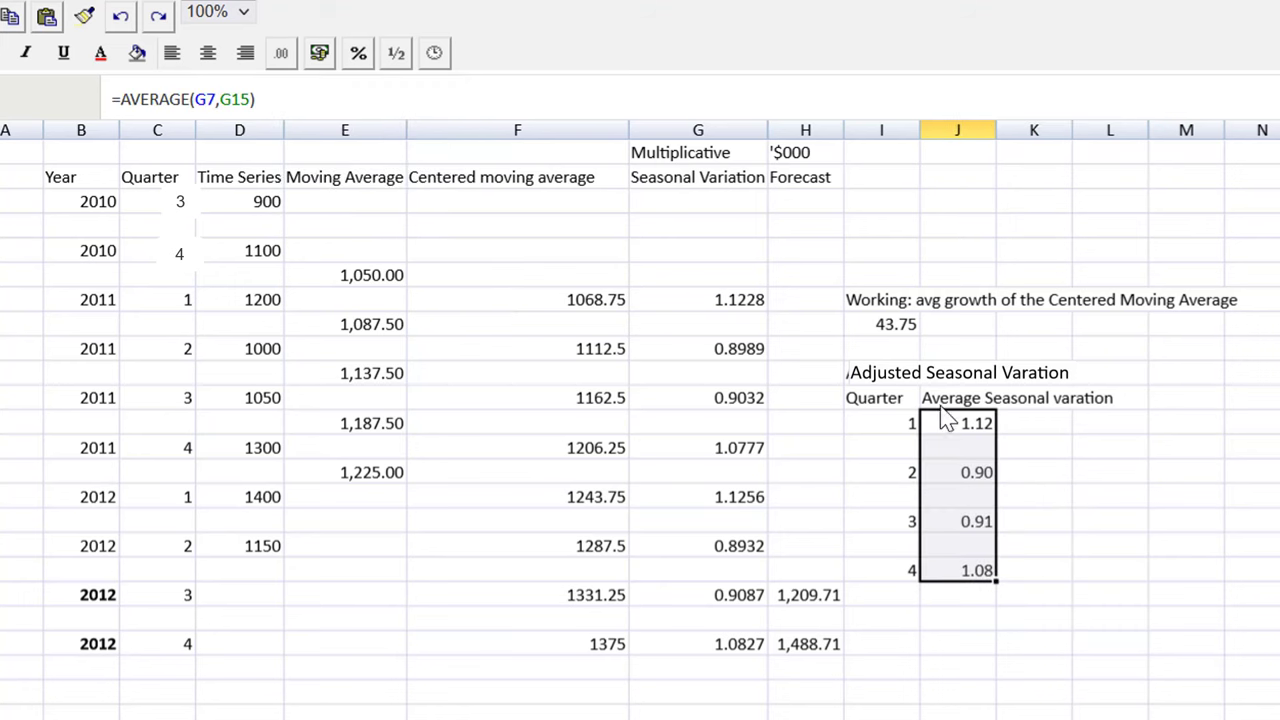
pyautogui.click(1006, 530)
pyautogui.moveTo(978, 425); pyautogui.dragTo(980, 705)
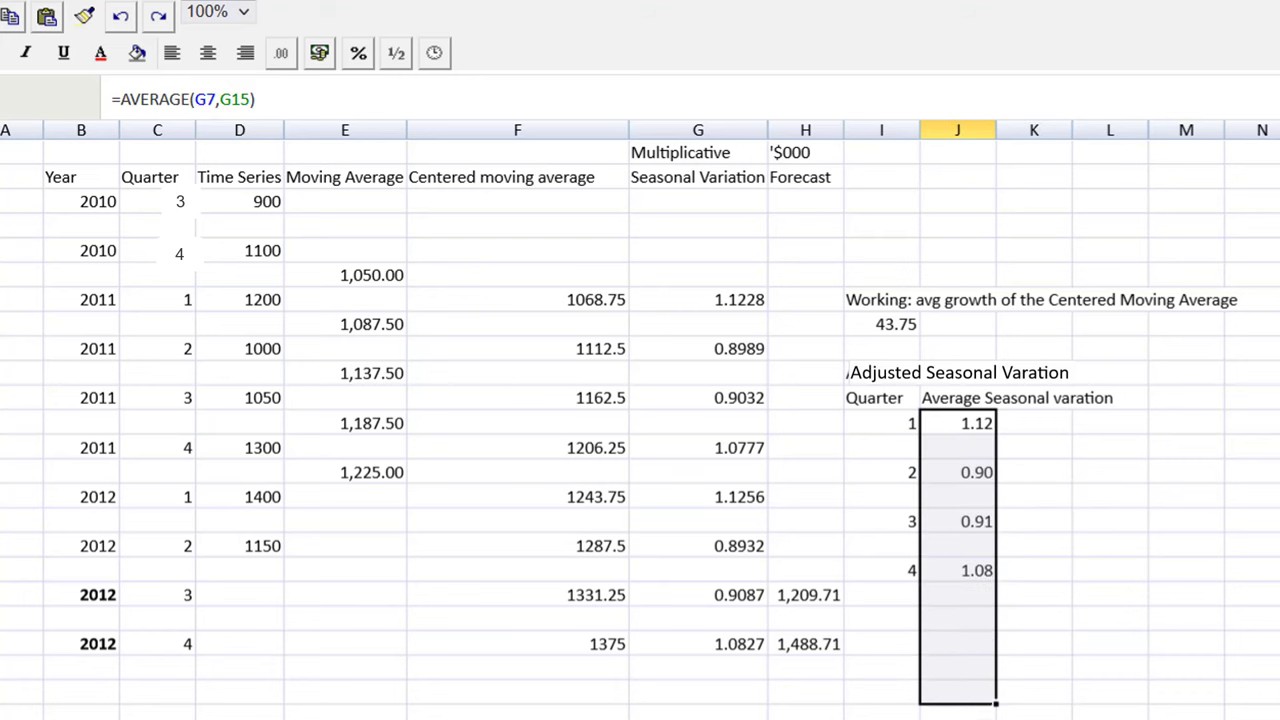
pyautogui.click(281, 58)
pyautogui.click(315, 137)
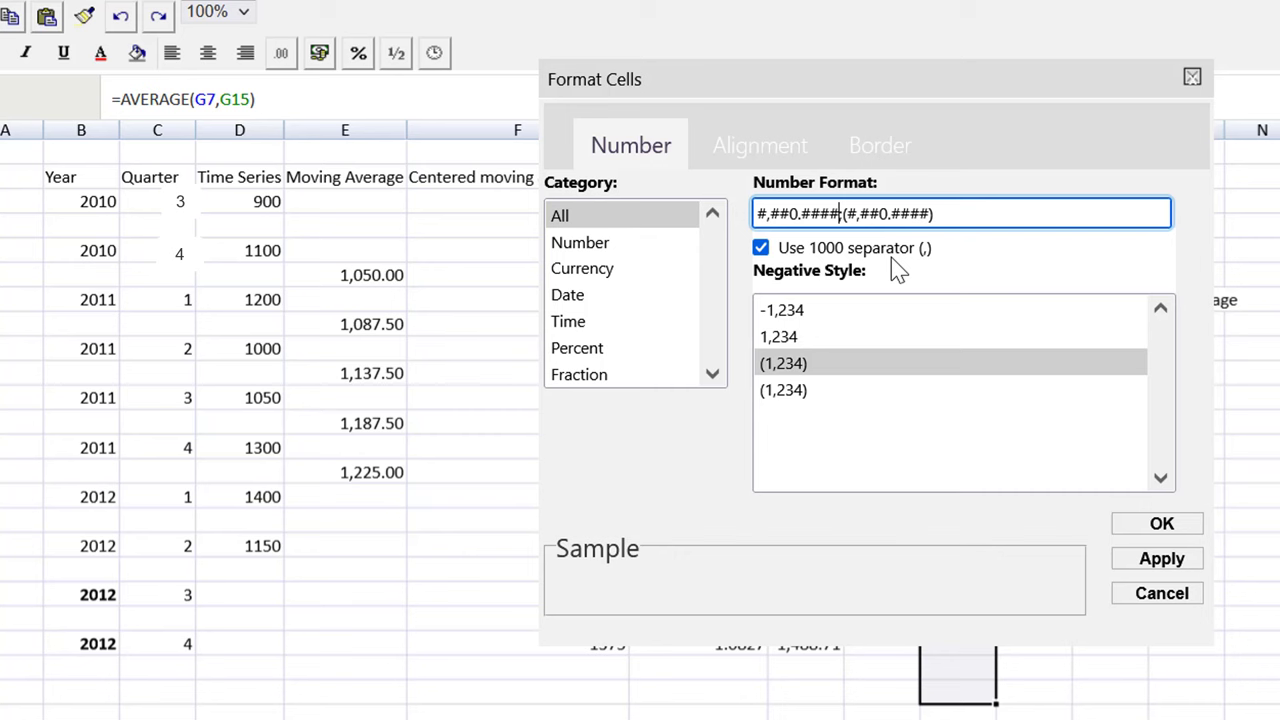
pyautogui.click(1160, 530)
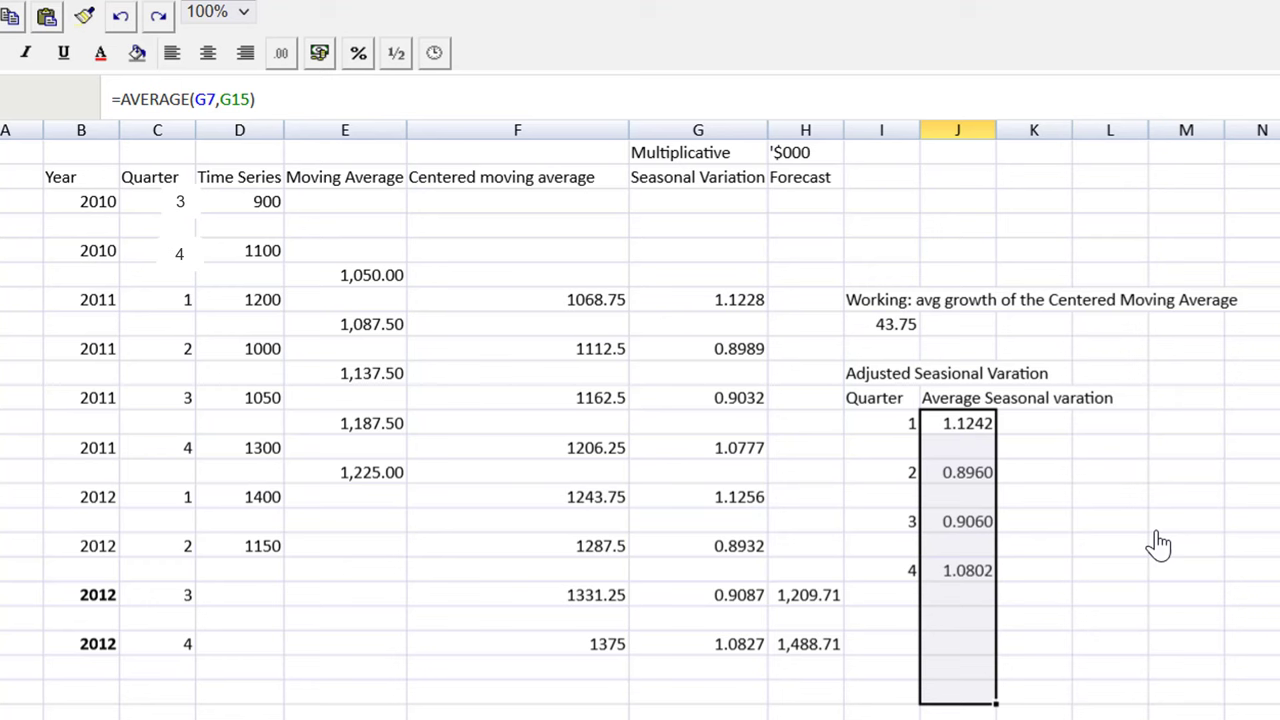
pyautogui.click(874, 625)
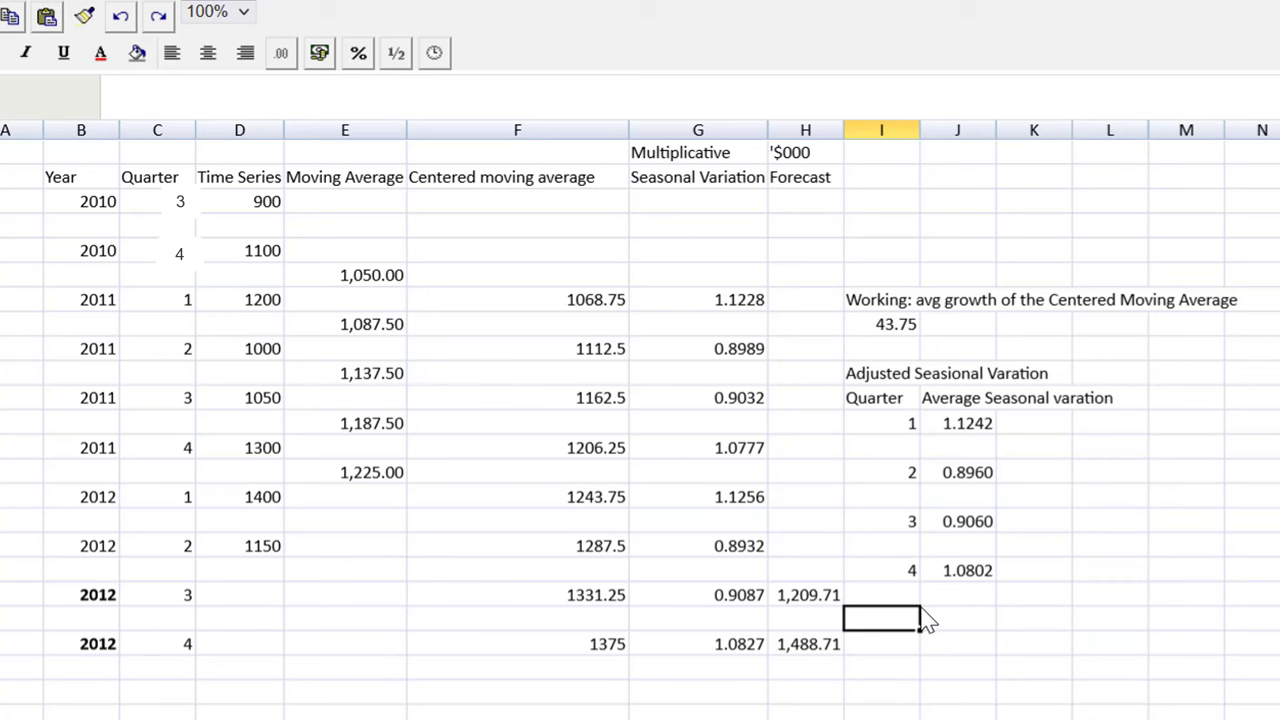
# Step: Add a 'Total' label and =SUM(J12:J18) of the four averages, giving 4.0064
pyautogui.write('Ttoal')
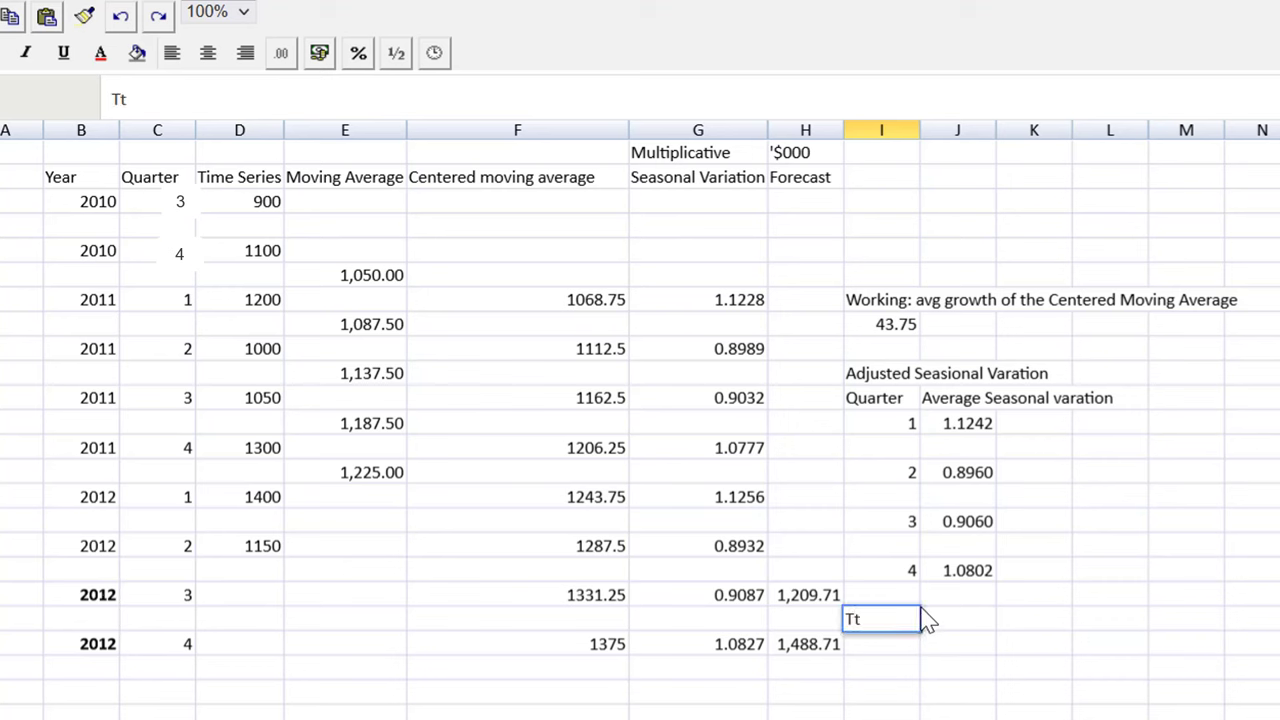
pyautogui.press('BackSpace')
pyautogui.press('BackSpace')
pyautogui.press('BackSpace')
pyautogui.press('BackSpace')
pyautogui.write('ota')
pyautogui.press('BackSpace')
pyautogui.write('al')
pyautogui.press('Tab')
pyautogui.write('=sum(')
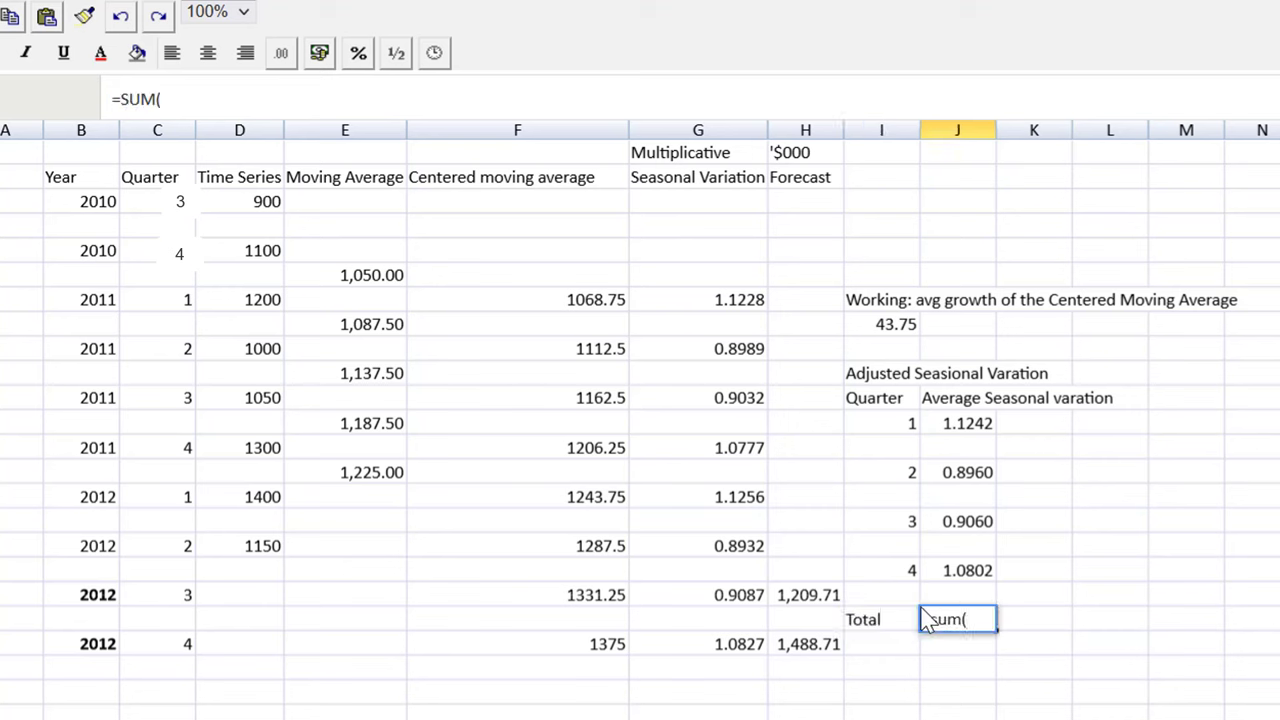
pyautogui.moveTo(934, 426); pyautogui.dragTo(960, 578)
pyautogui.write(')')
pyautogui.press('Return')
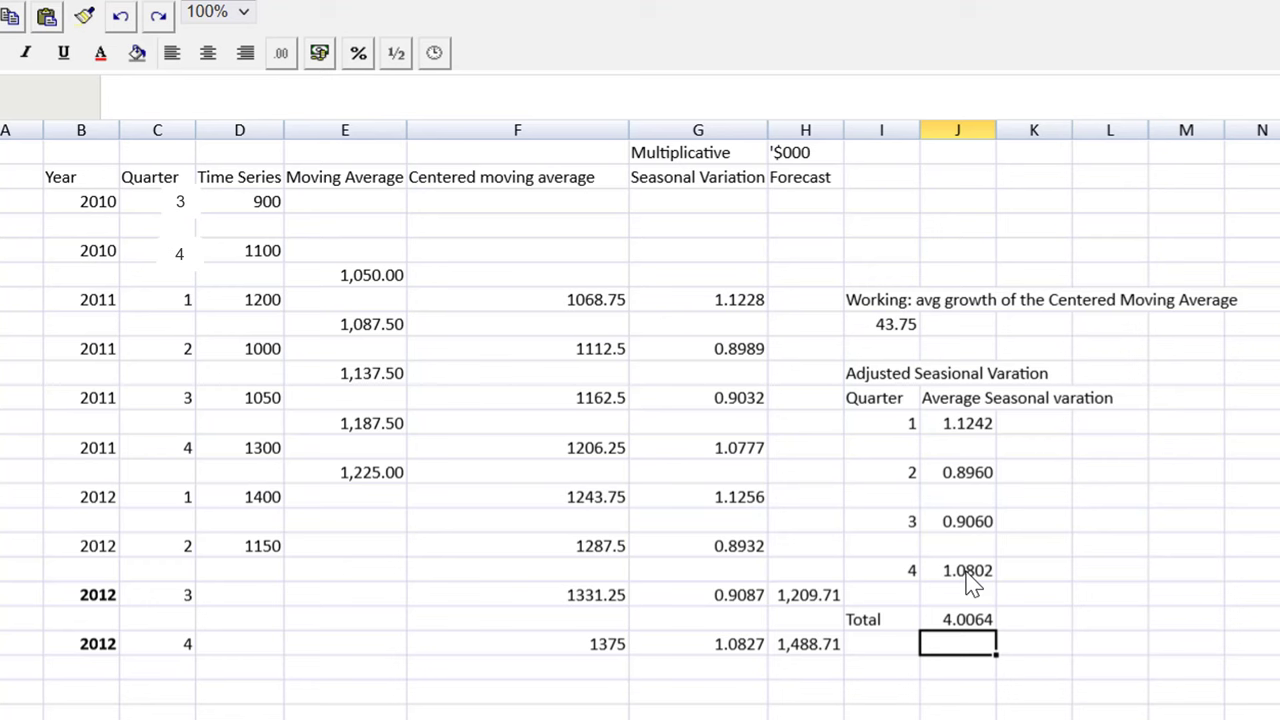
# Step: Add a 'Difference vs 4' row with =J20-4 giving 0.0064, widening column I
pyautogui.press('Left')
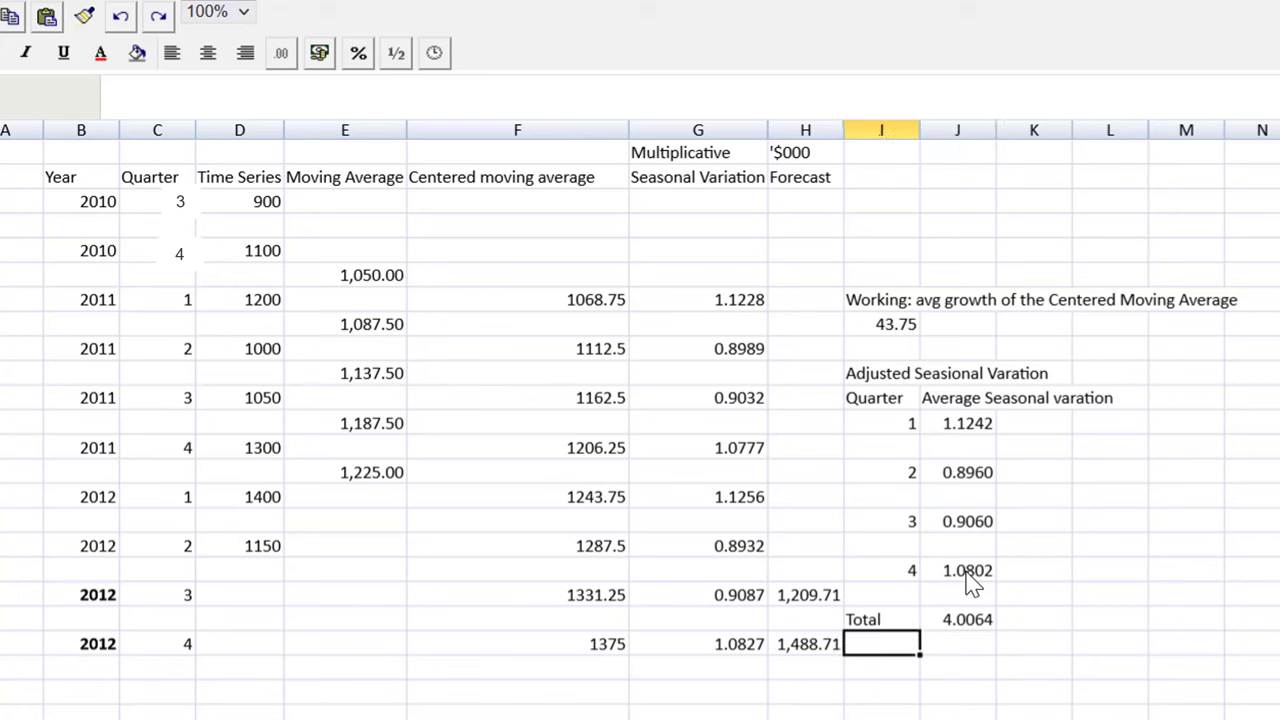
pyautogui.write('Diff')
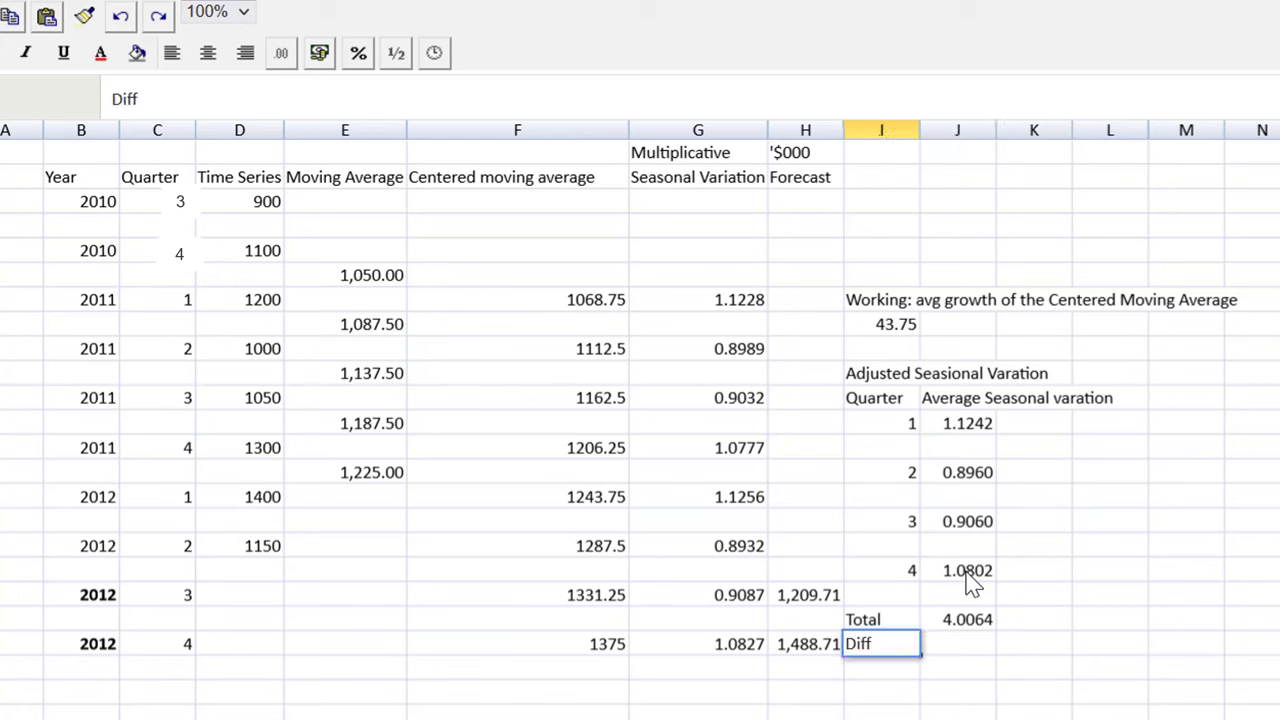
pyautogui.write('erencer vs')
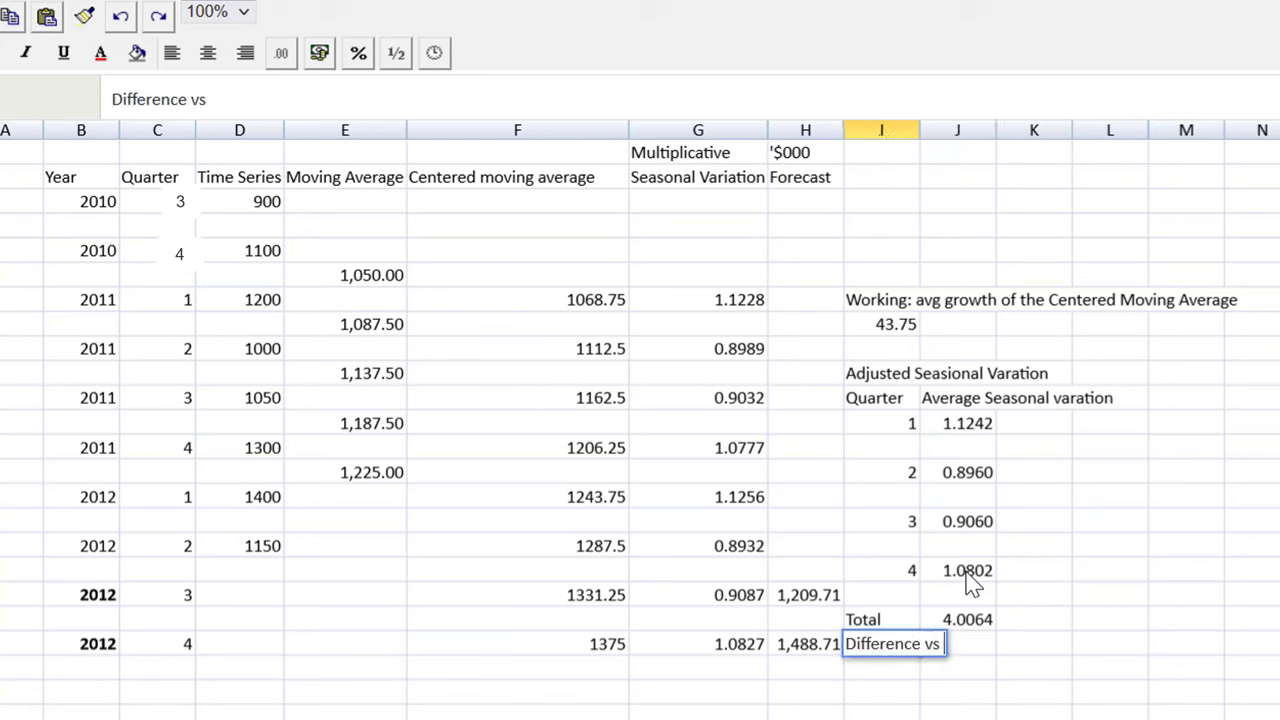
pyautogui.write(' 4')
pyautogui.press('Return')
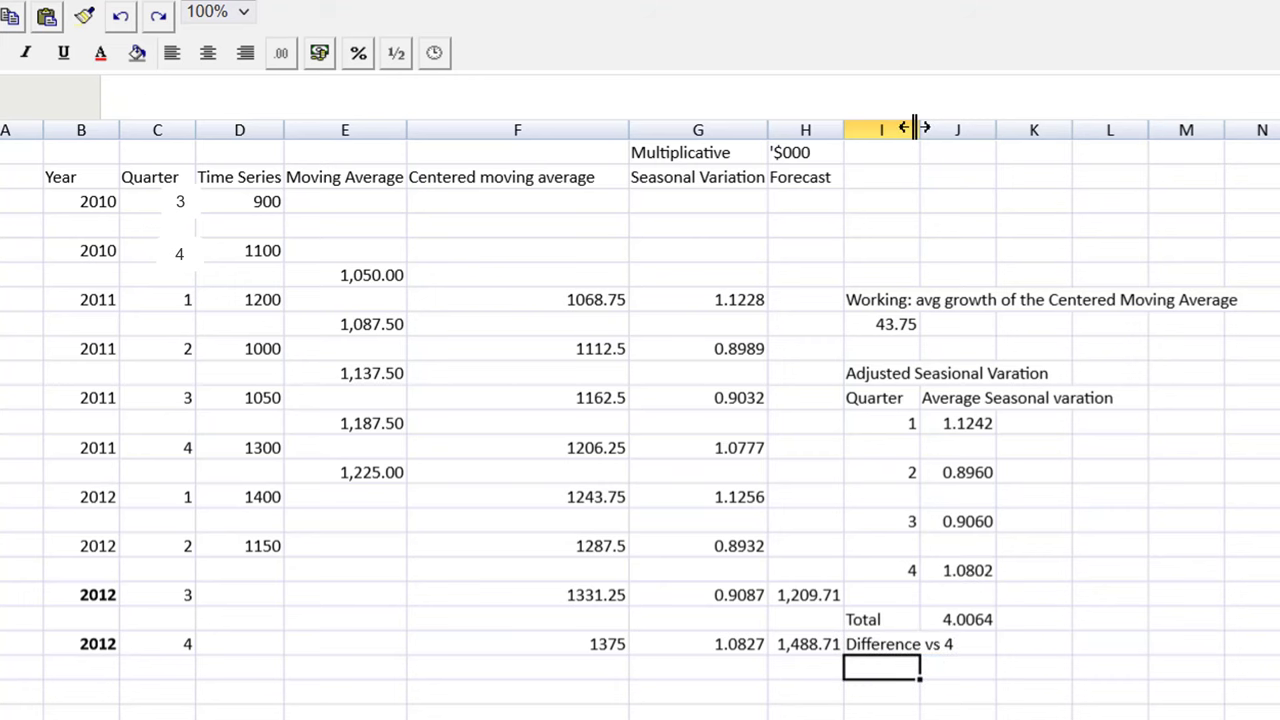
pyautogui.moveTo(918, 127); pyautogui.dragTo(957, 127)
pyautogui.doubleClick(1025, 644)
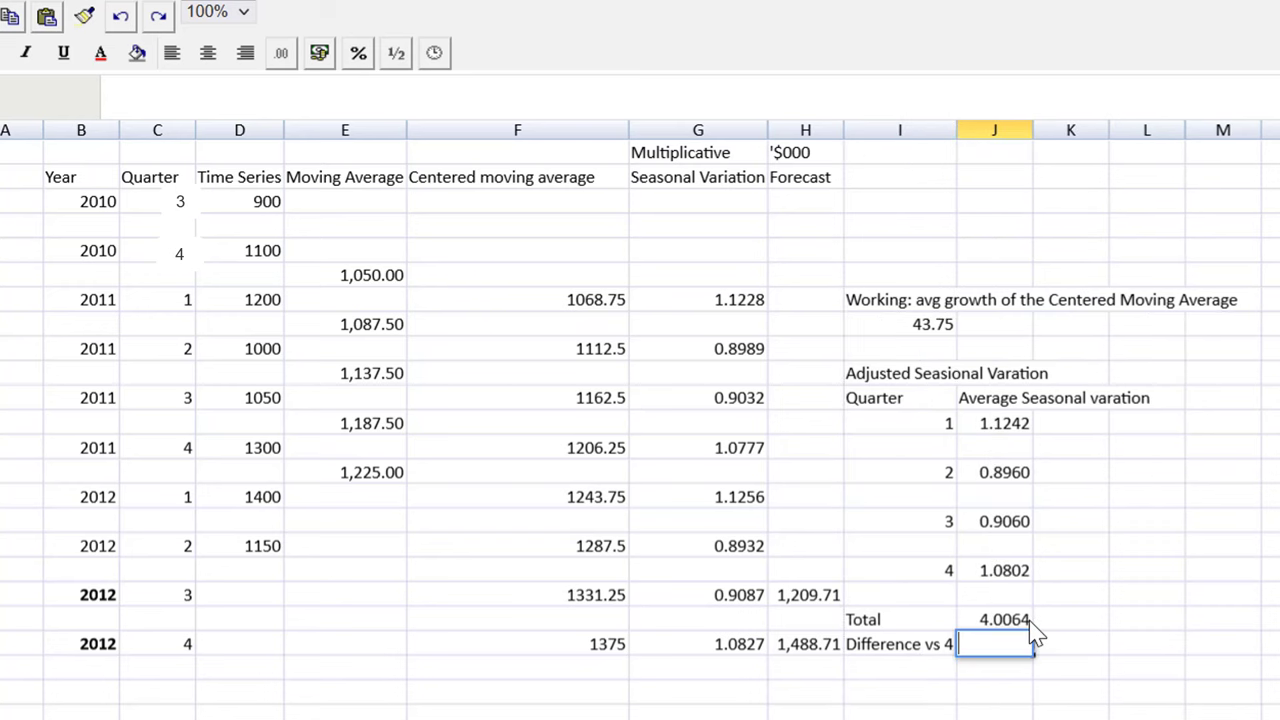
pyautogui.write('=')
pyautogui.click(1026, 620)
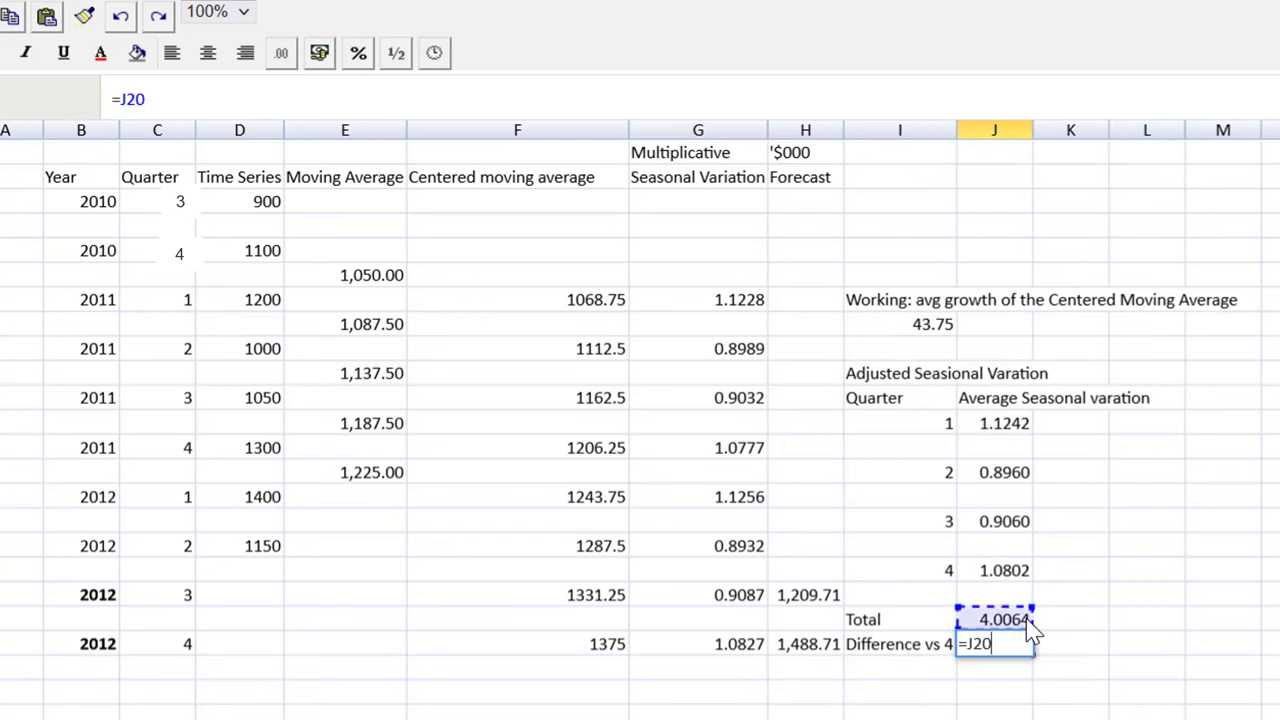
pyautogui.write('-4')
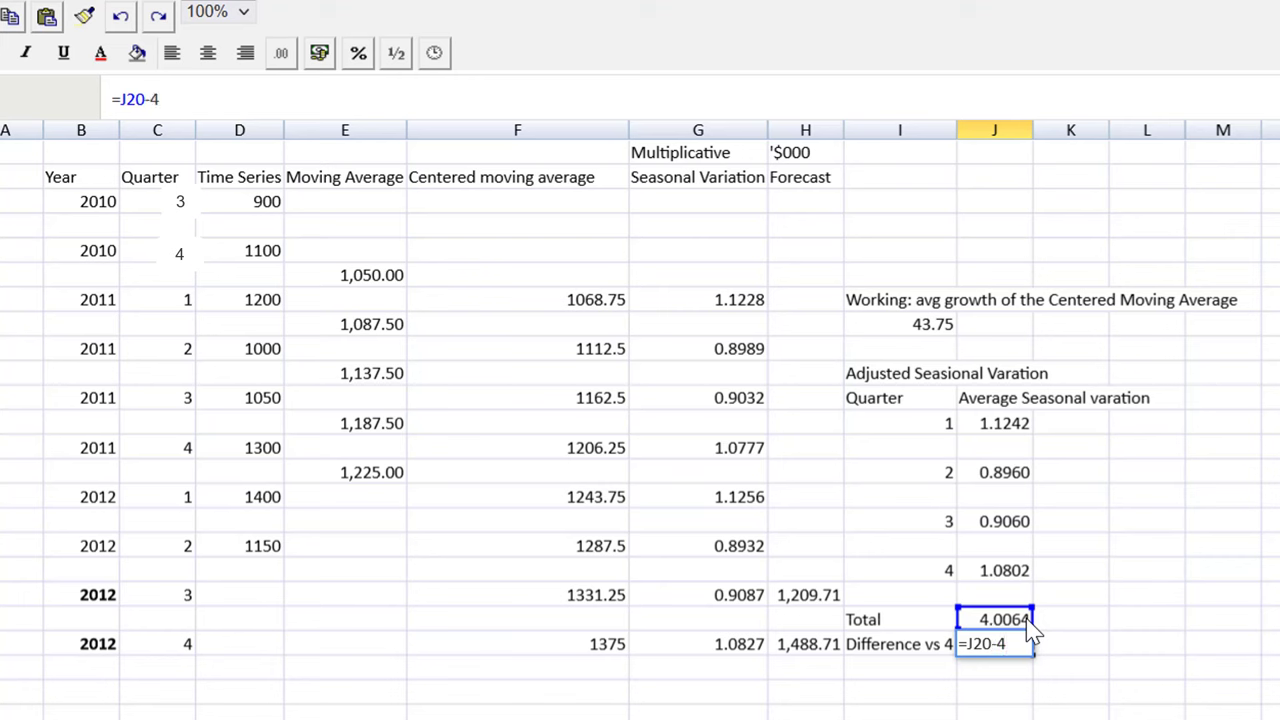
pyautogui.press('Return')
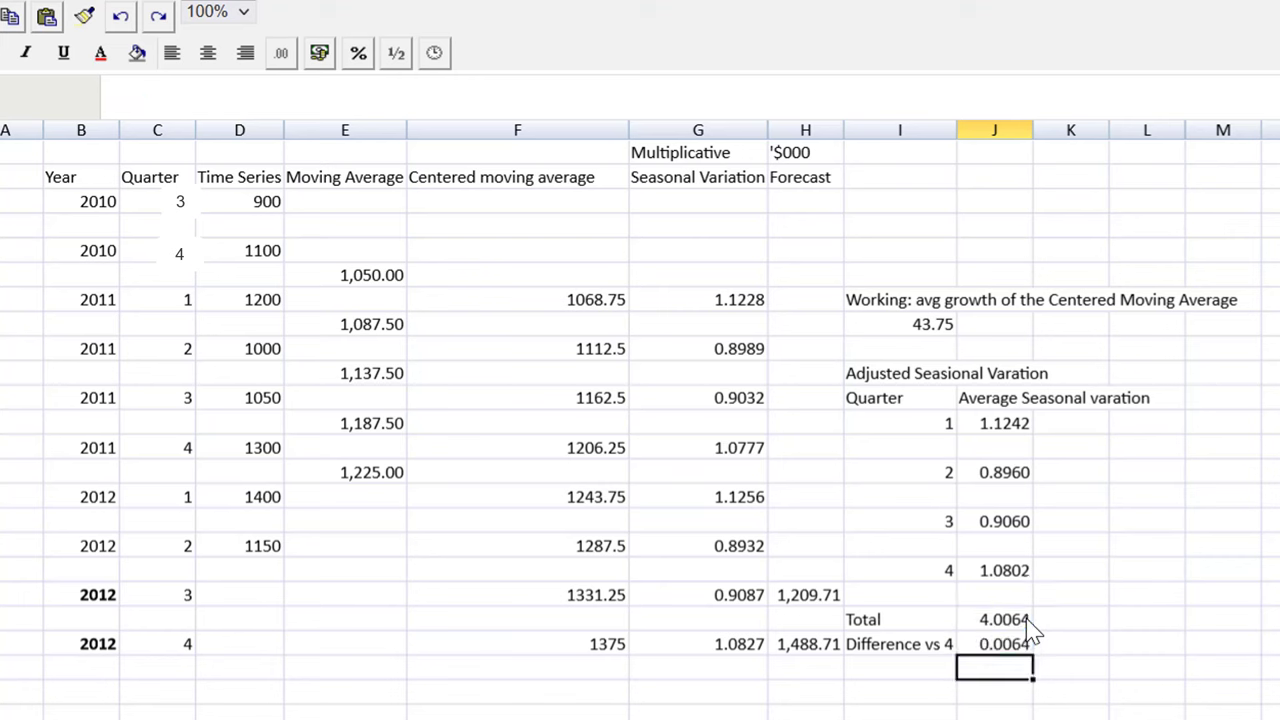
pyautogui.press('Left')
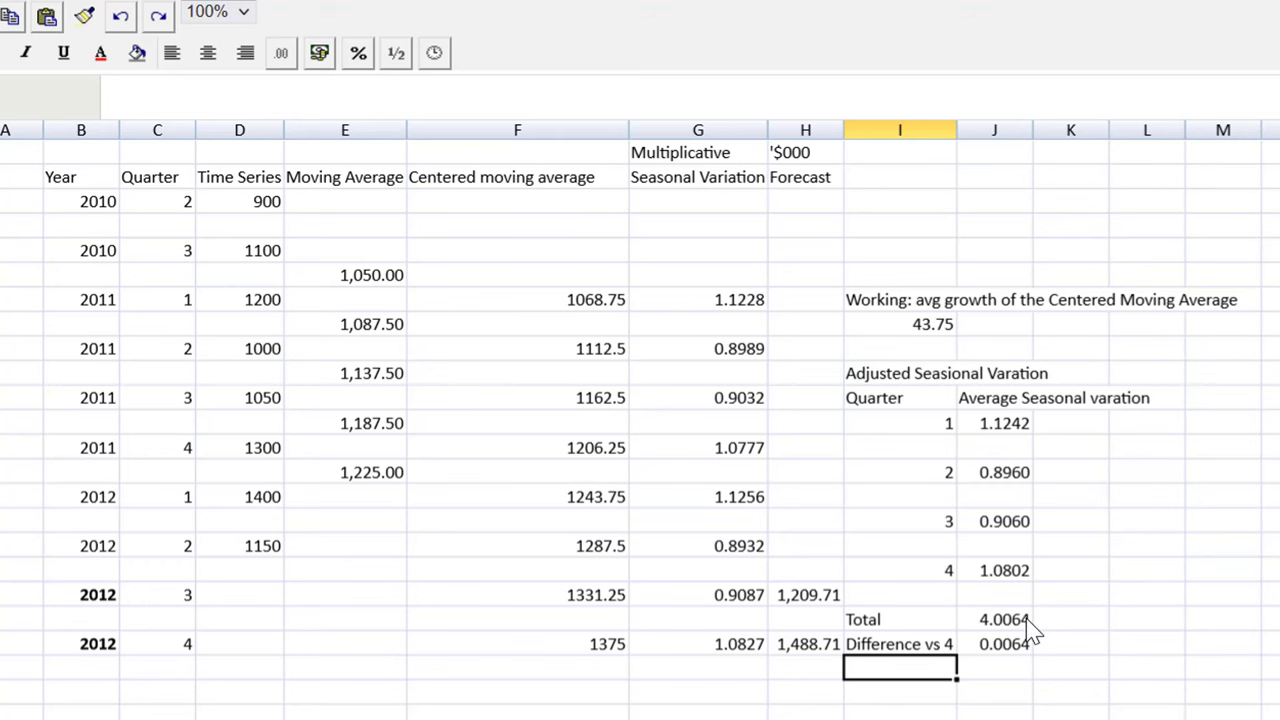
# Step: Add the 'Quarterly difference' label and widen column I to fit it
pyautogui.write('Qua')
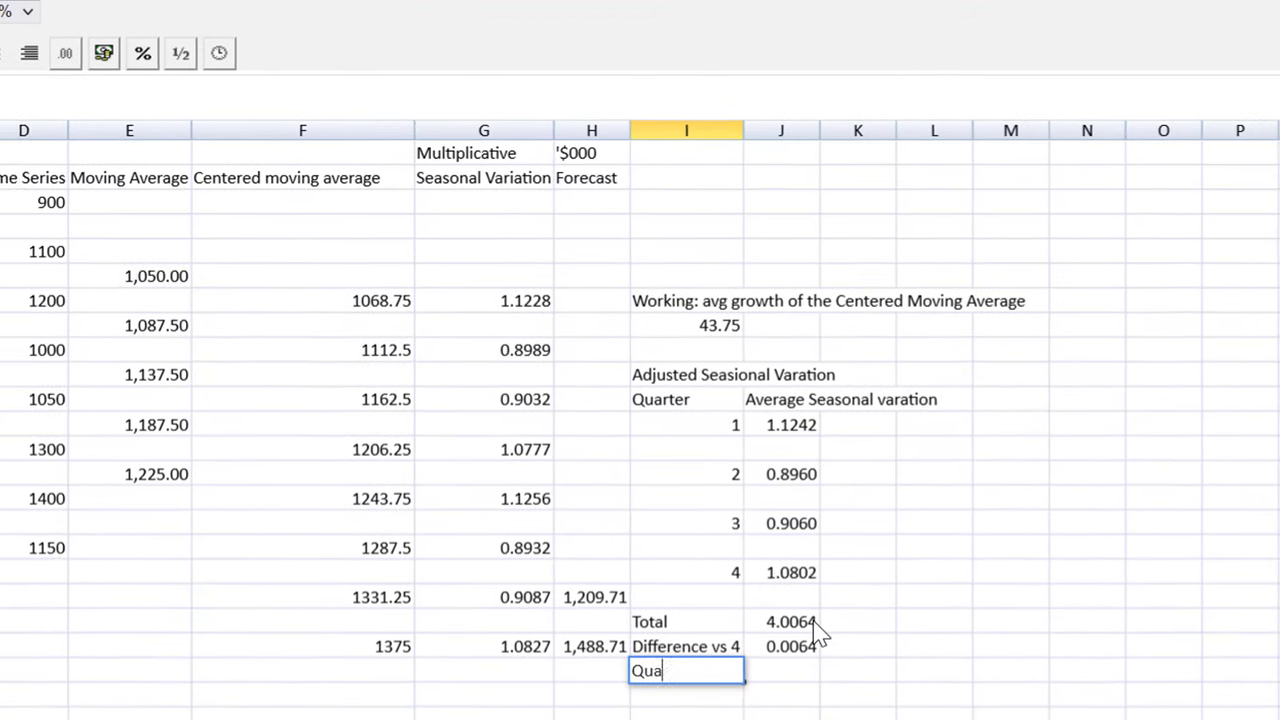
pyautogui.press('BackSpace')
pyautogui.press('BackSpace')
pyautogui.write('uarterly dff')
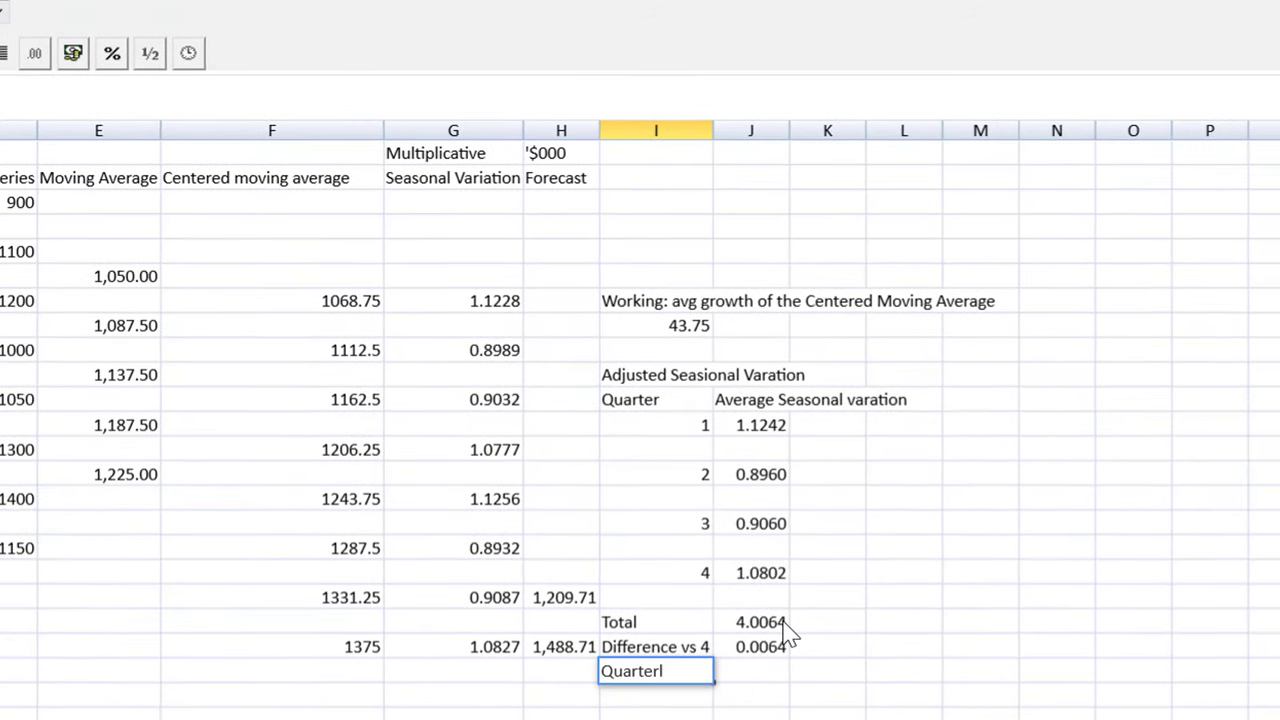
pyautogui.press('BackSpace')
pyautogui.press('BackSpace')
pyautogui.write('ifference')
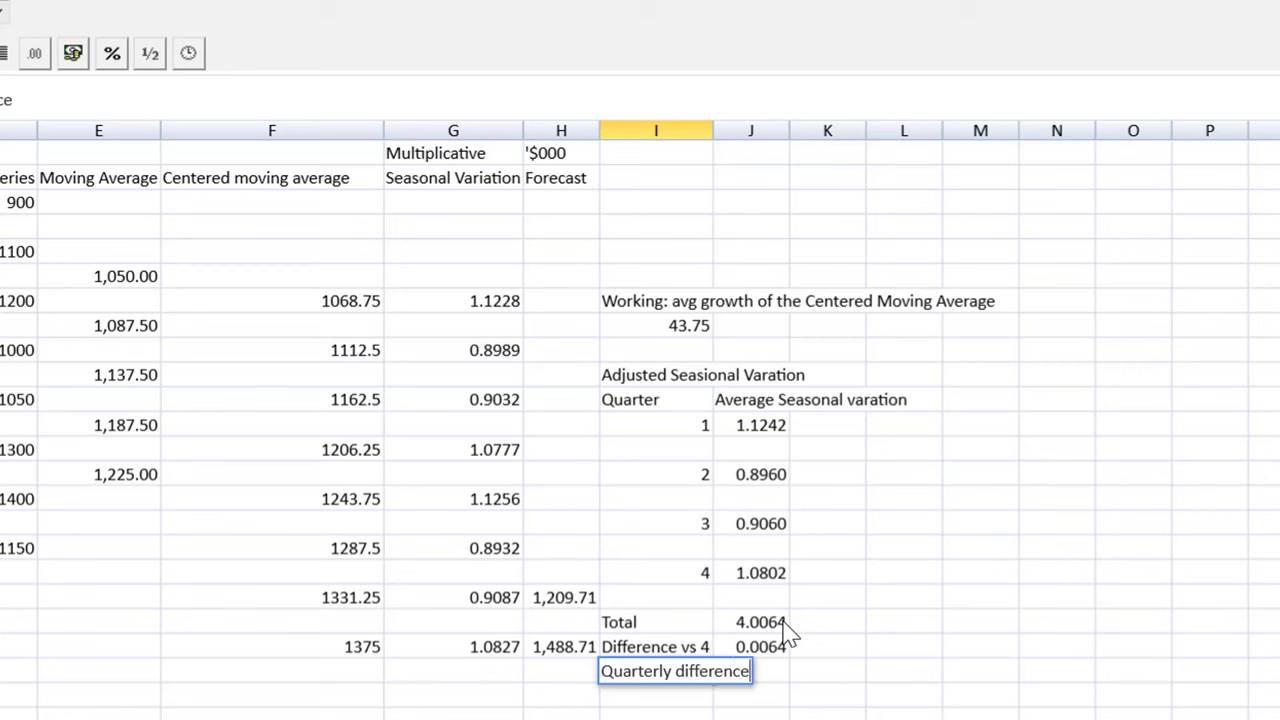
pyautogui.press('Return')
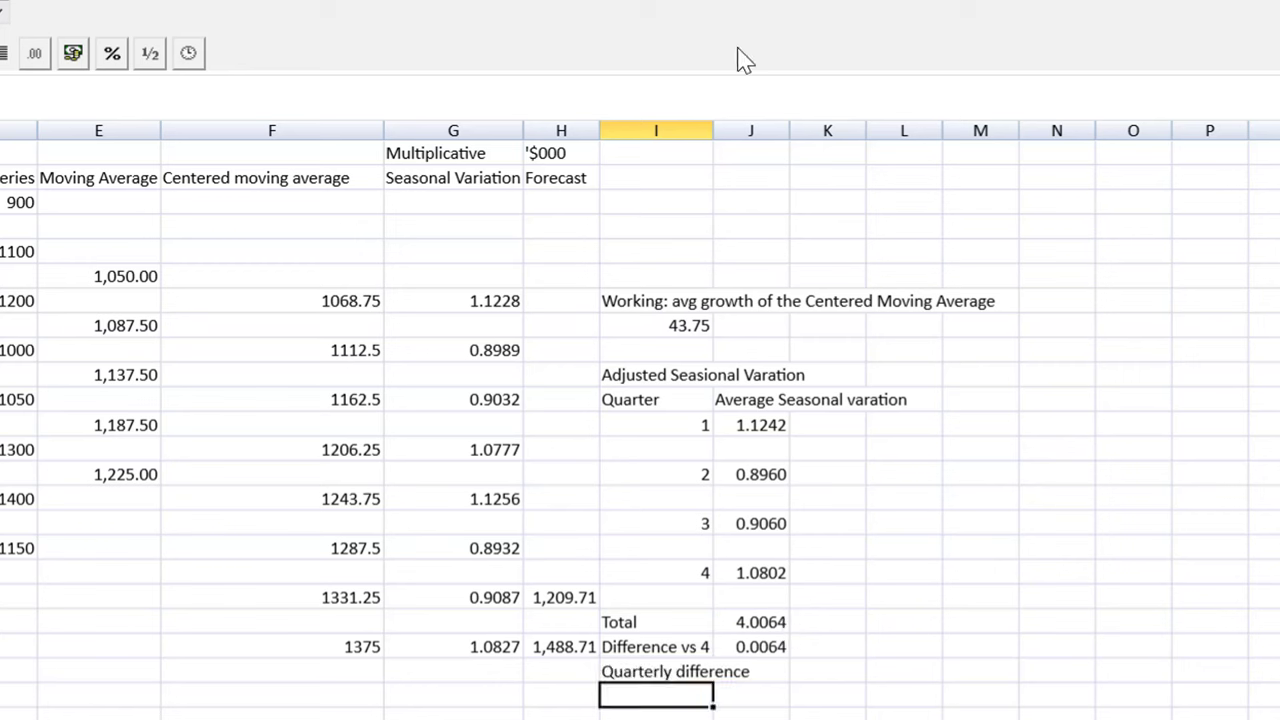
pyautogui.moveTo(711, 123); pyautogui.dragTo(777, 129)
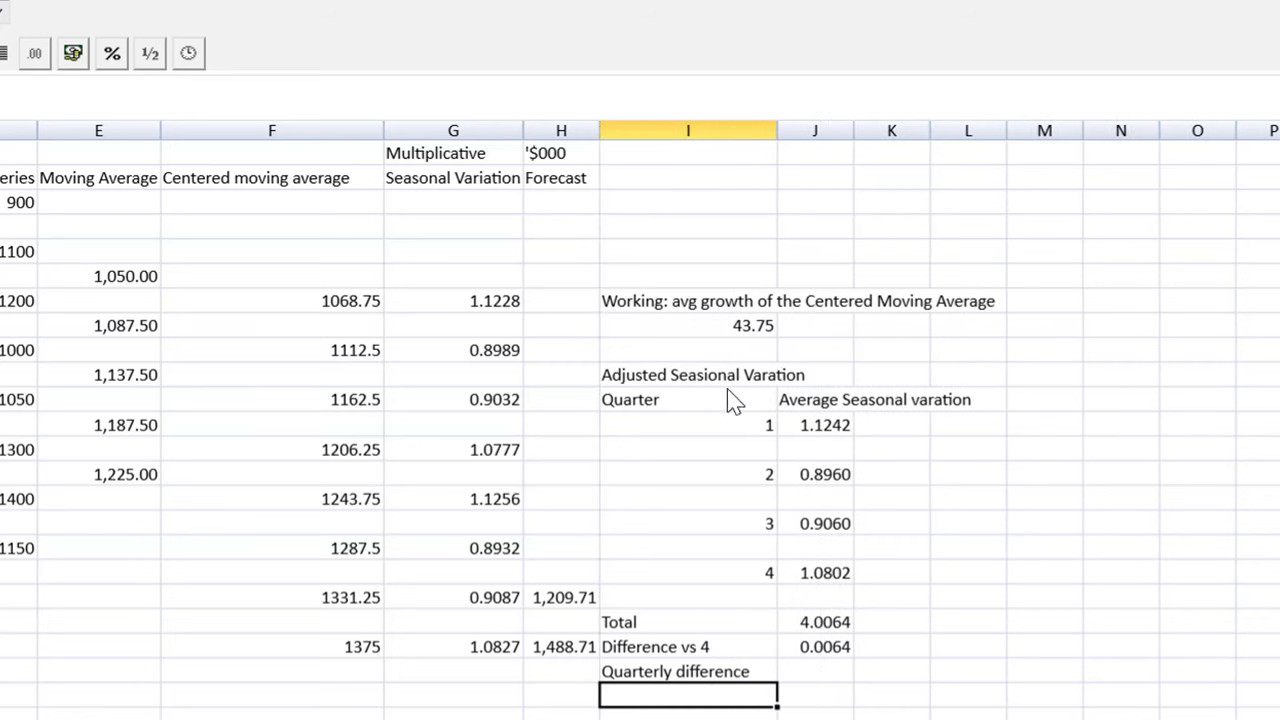
# Step: Enter =J21/4 giving 0.0016 and autofit column J
pyautogui.click(815, 672)
pyautogui.write('=')
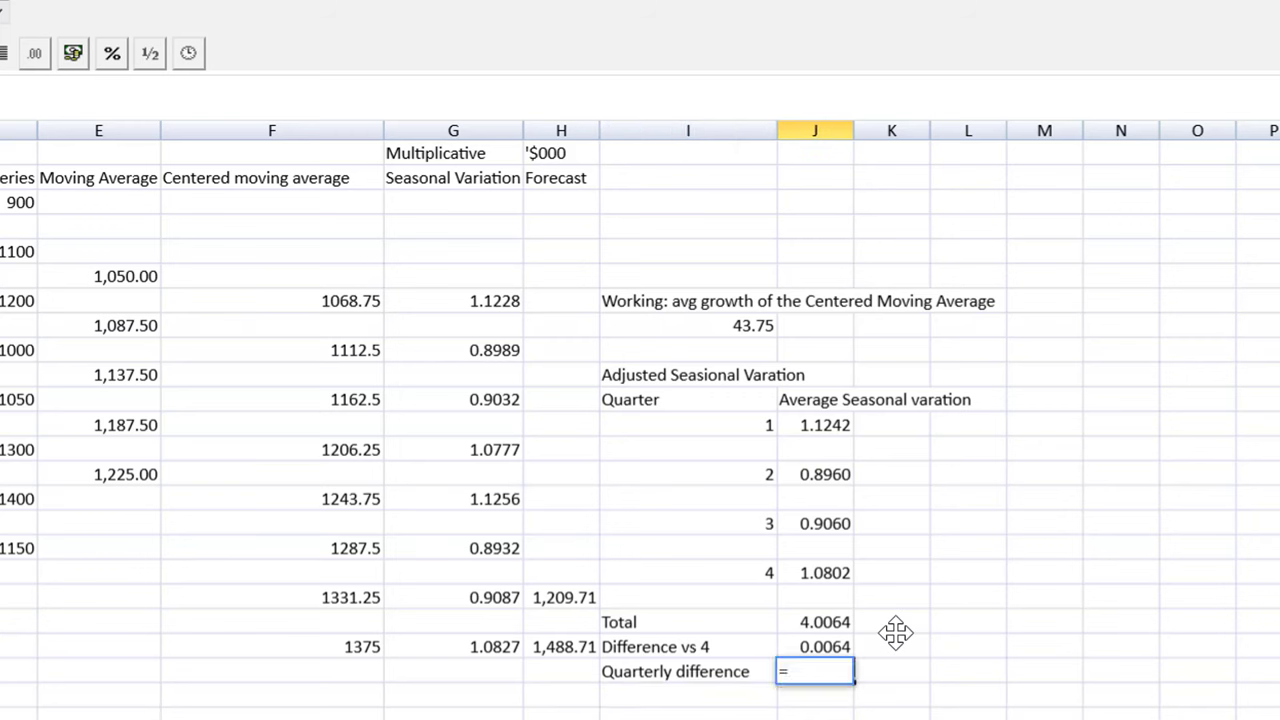
pyautogui.click(838, 647)
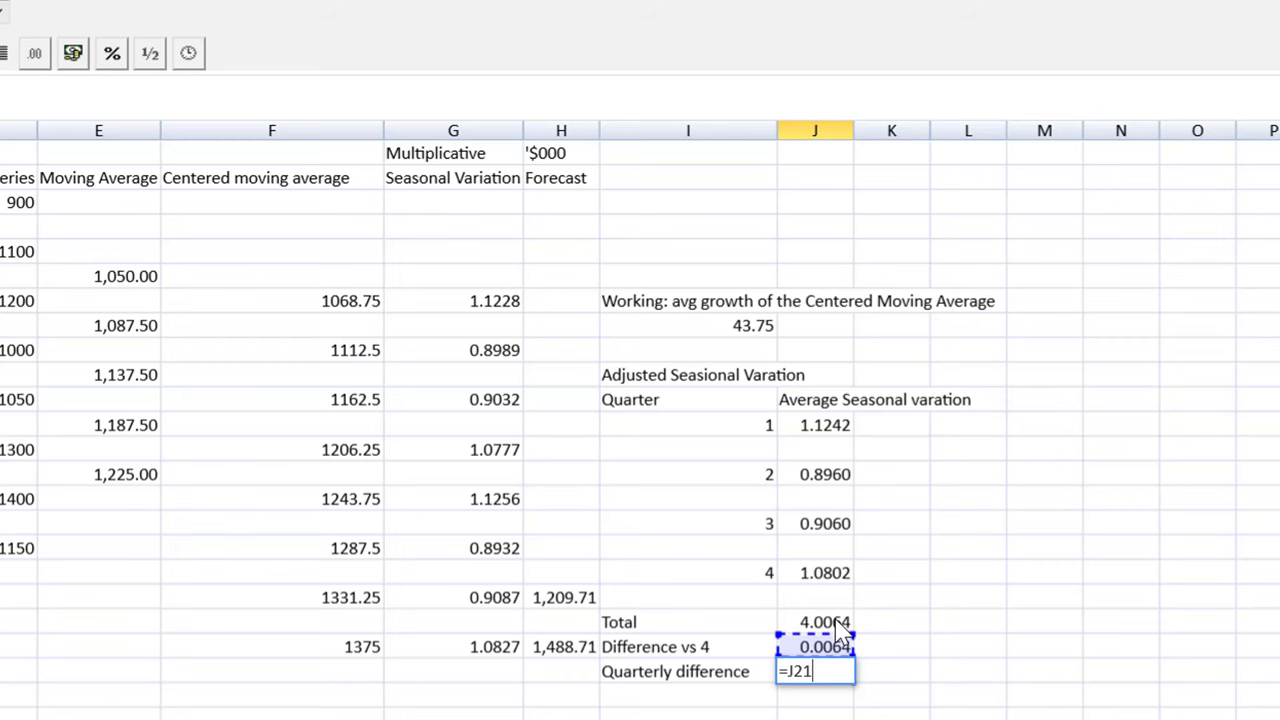
pyautogui.write('/4')
pyautogui.press('Return')
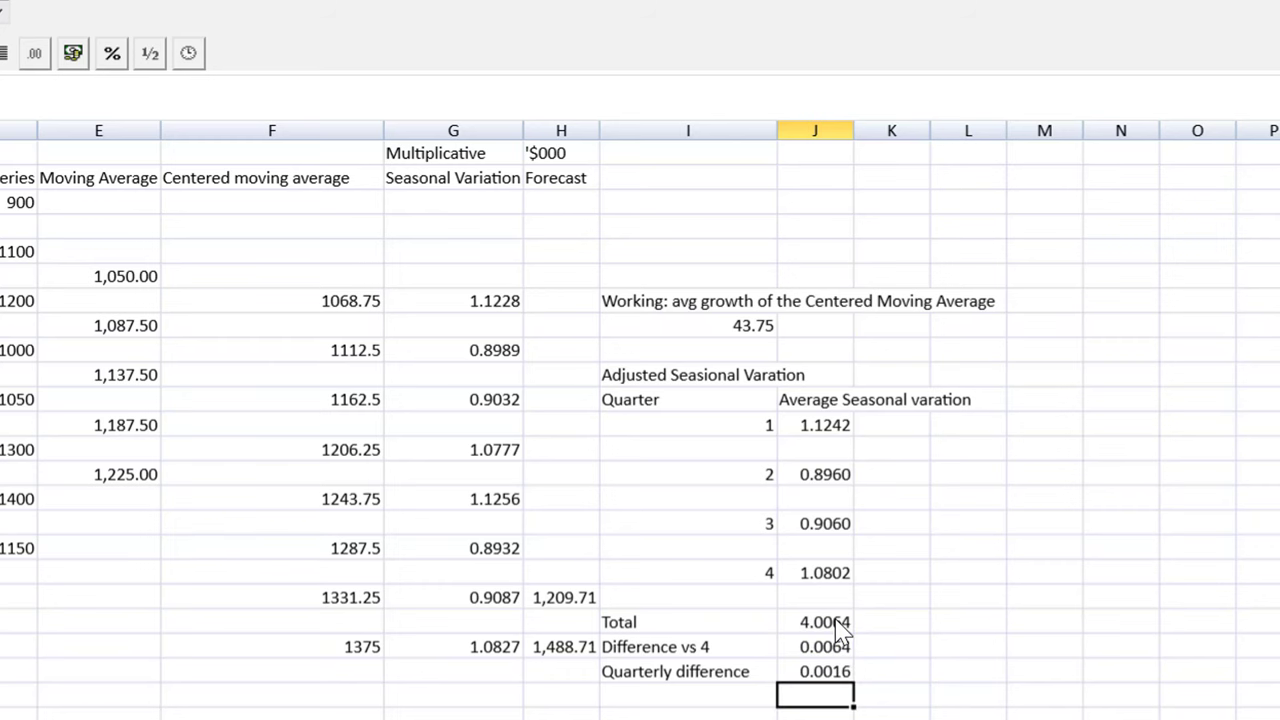
pyautogui.doubleClick(853, 130)
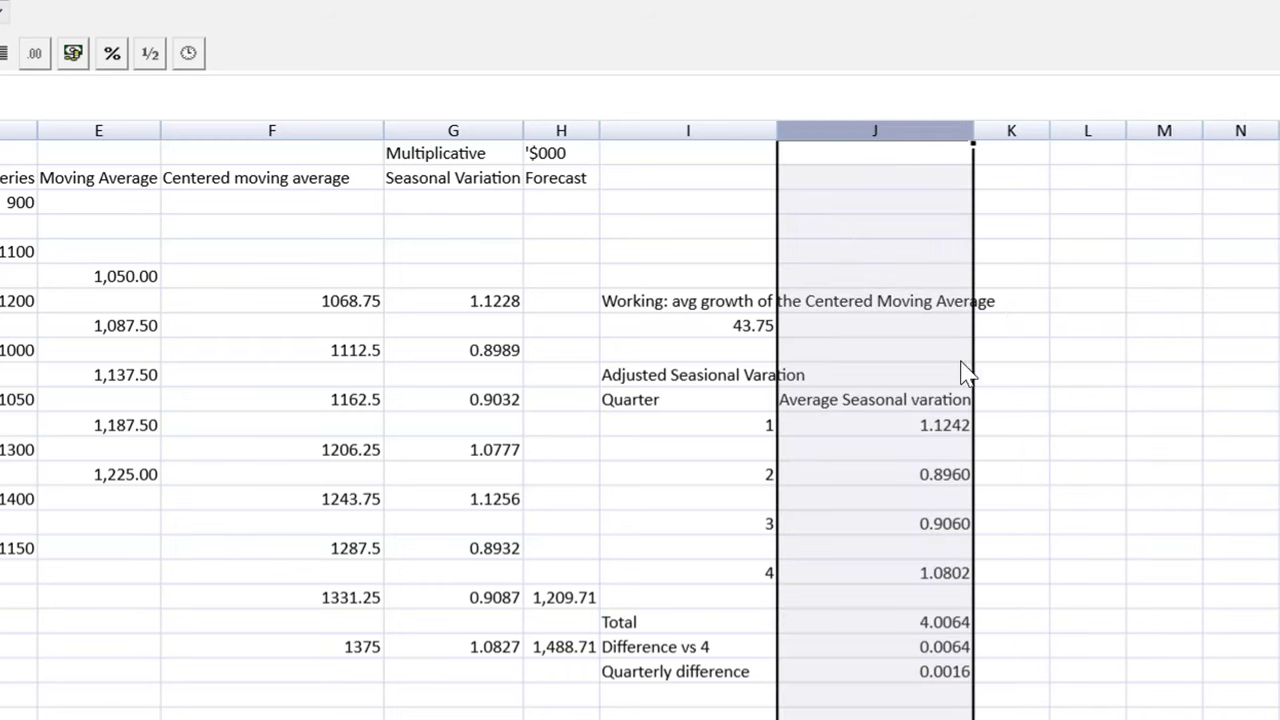
pyautogui.click(1040, 392)
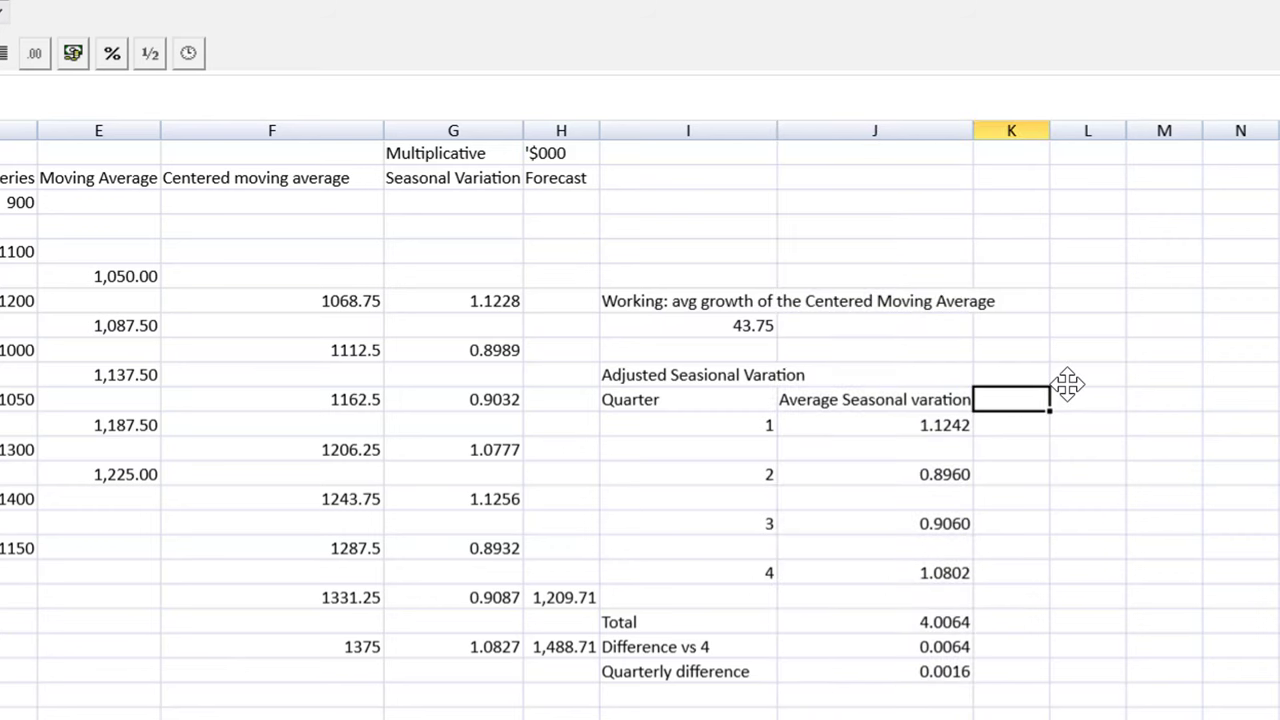
# Step: Type the heading 'Adjusted seasonal variation, less 0.0016' in K10
pyautogui.write('A')
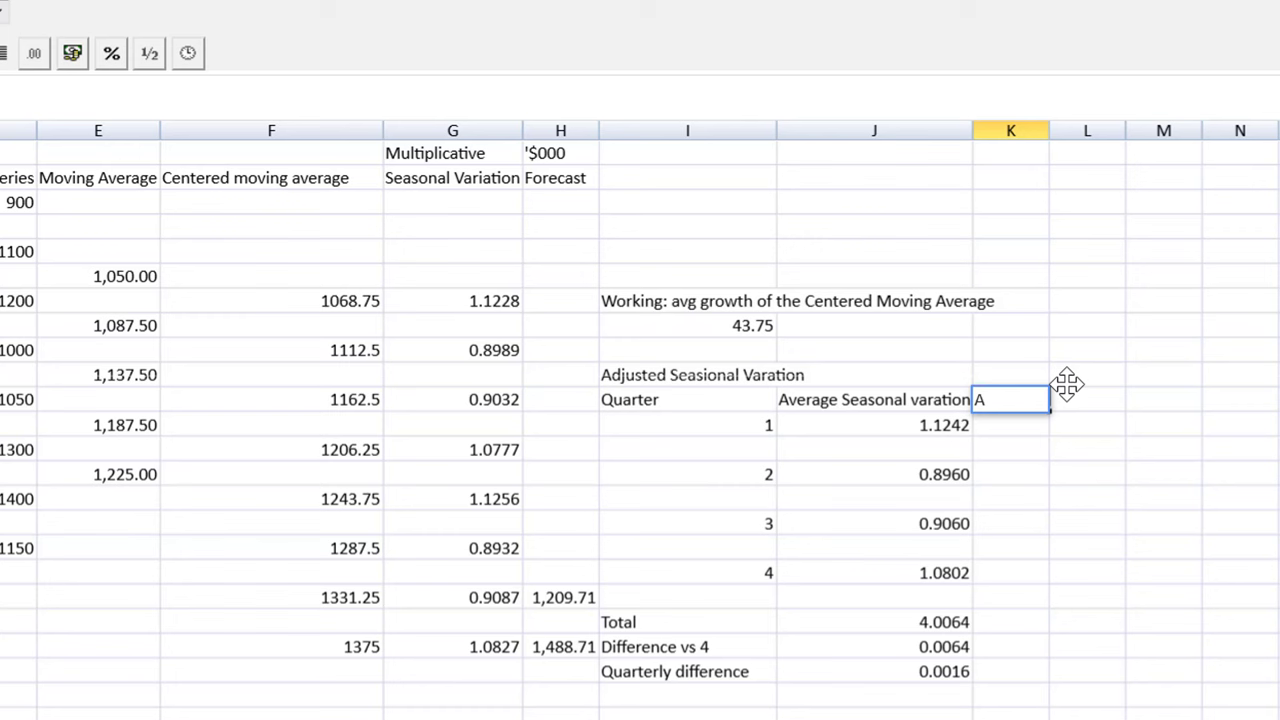
pyautogui.write('djusted seasonal variatio')
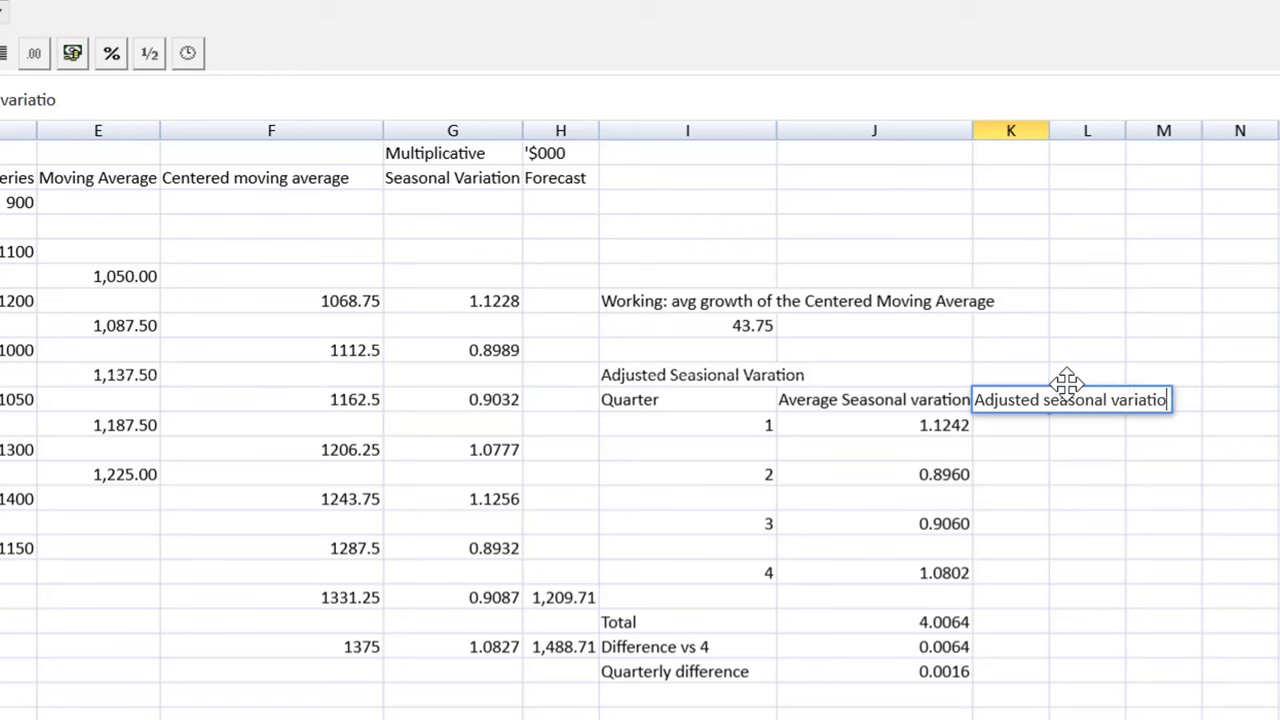
pyautogui.write('n, less ')
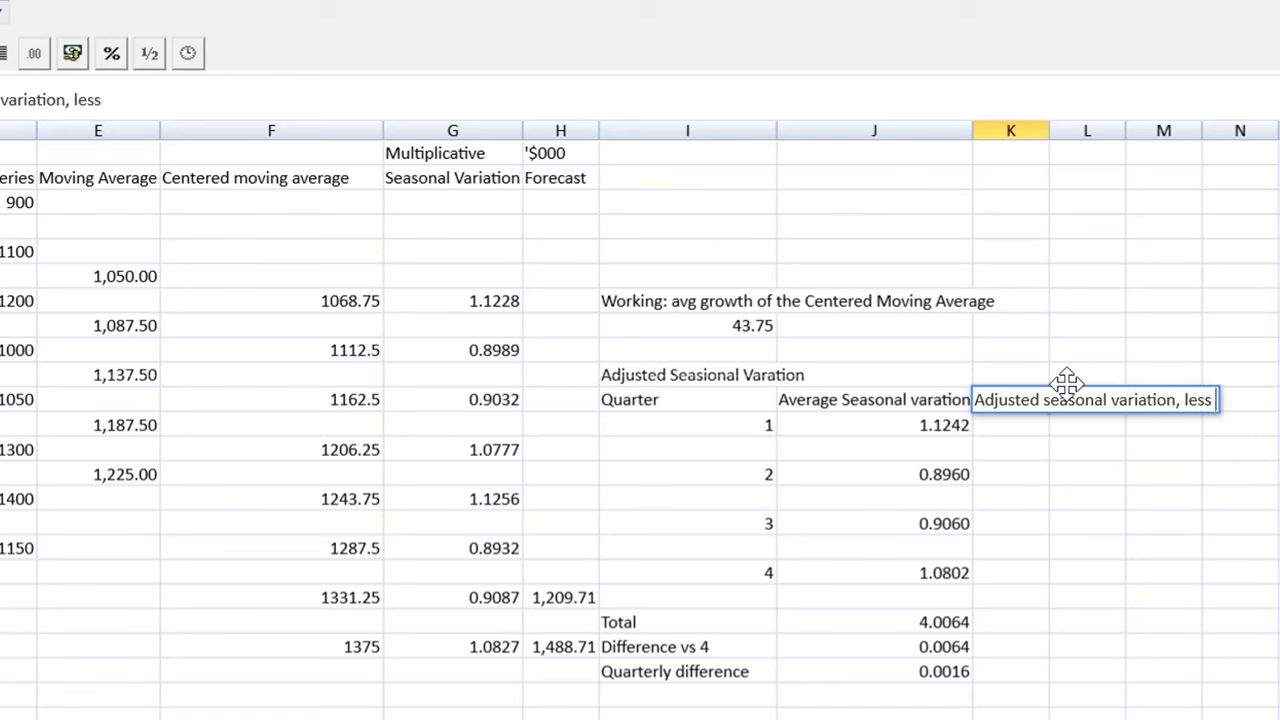
pyautogui.write('0.0016')
pyautogui.press('Return')
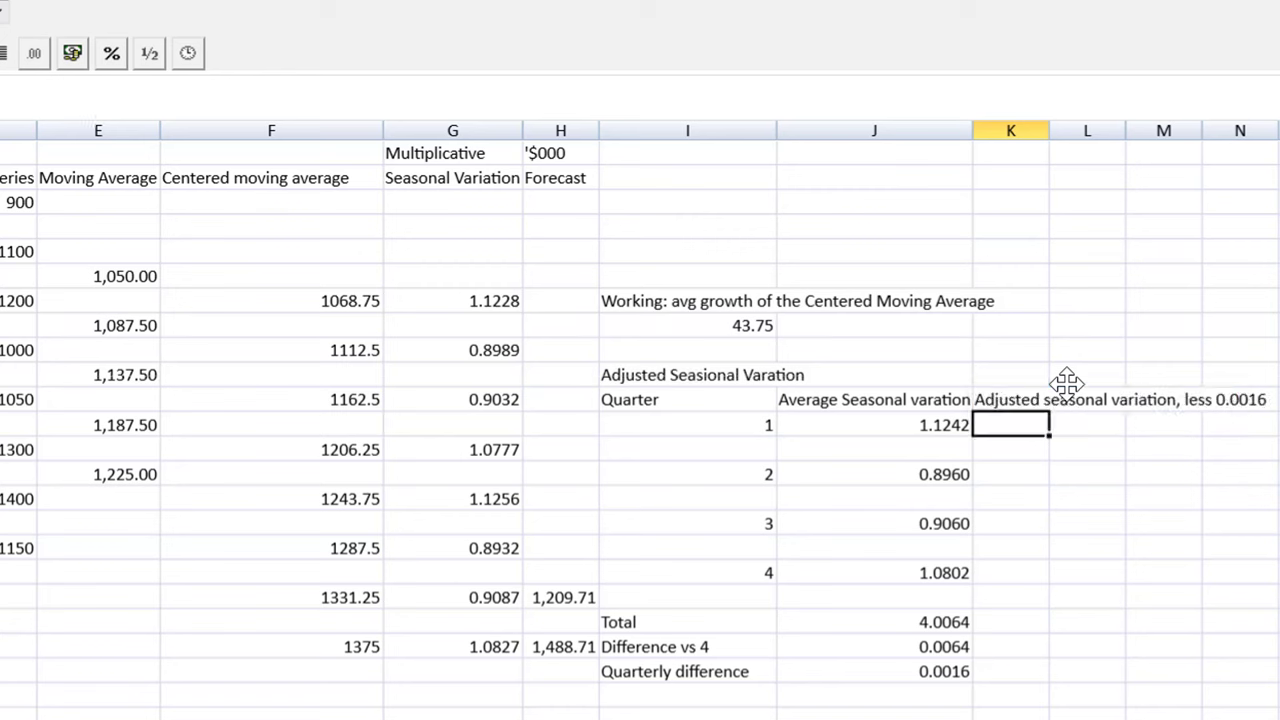
# Step: Enter =J12-$J$22 for quarter 1, with the quarterly difference made absolute
pyautogui.write('=')
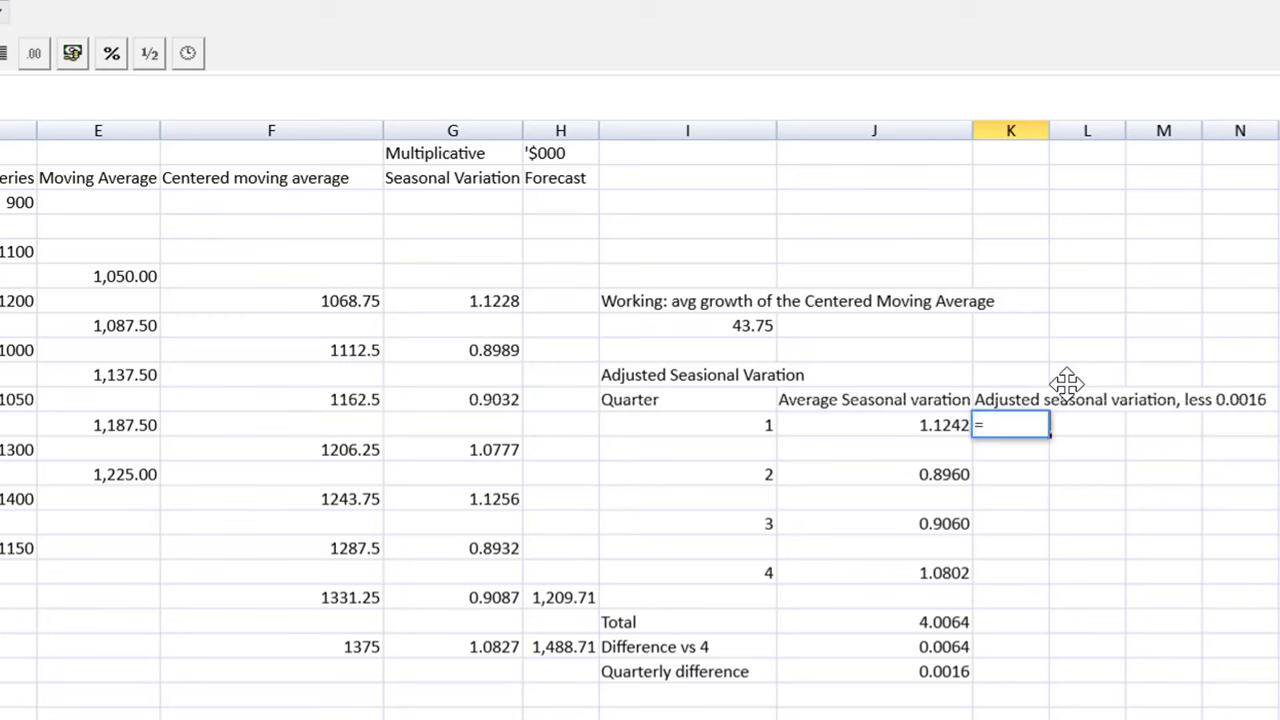
pyautogui.click(876, 425)
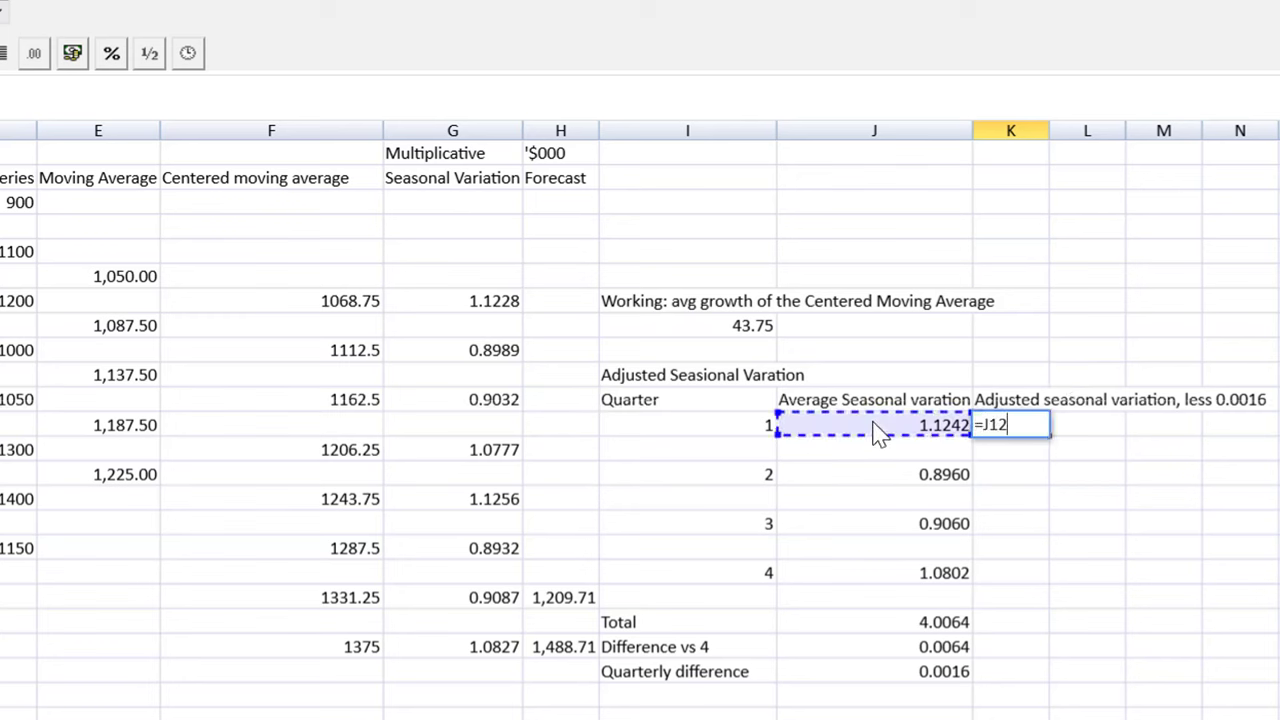
pyautogui.write('-')
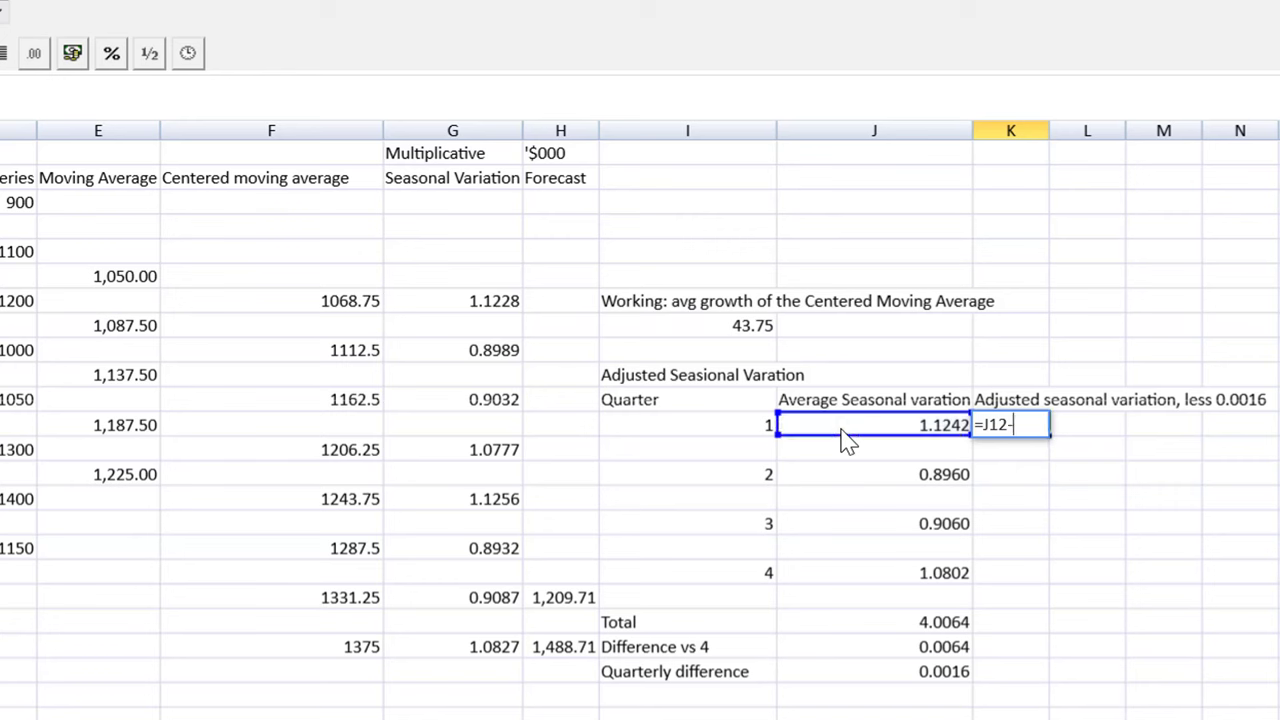
pyautogui.click(880, 675)
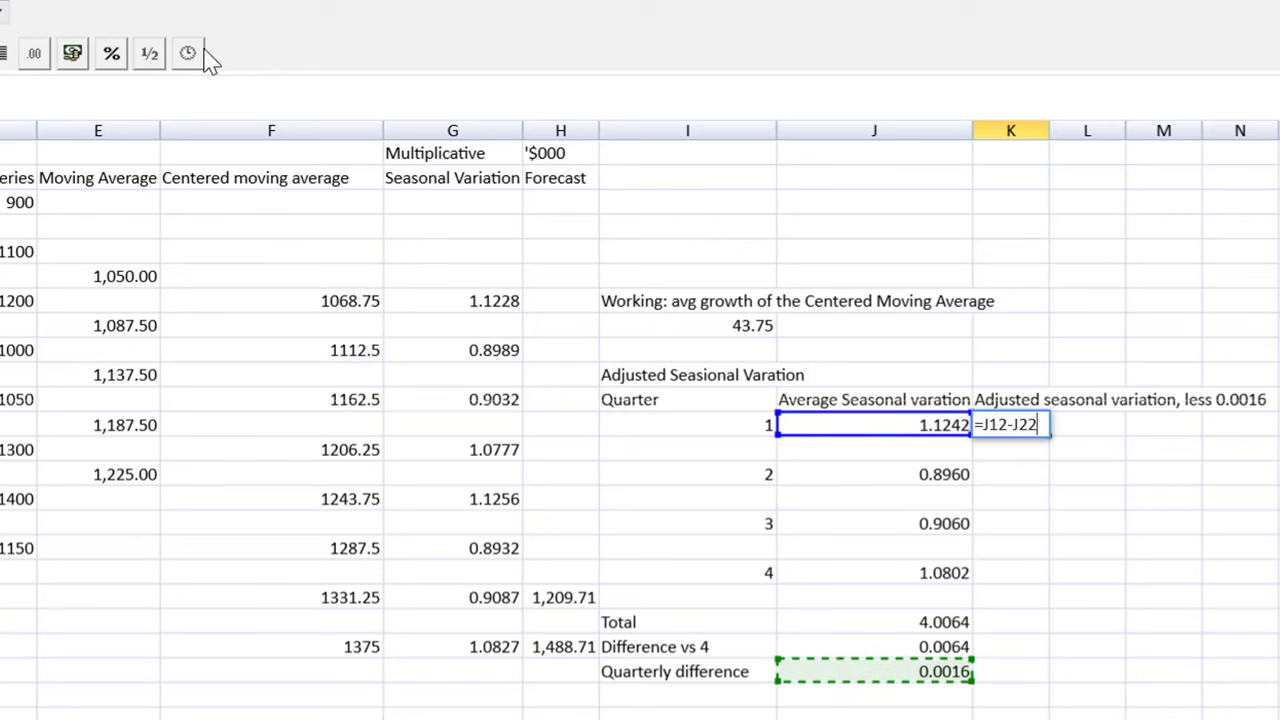
pyautogui.click(22, 96)
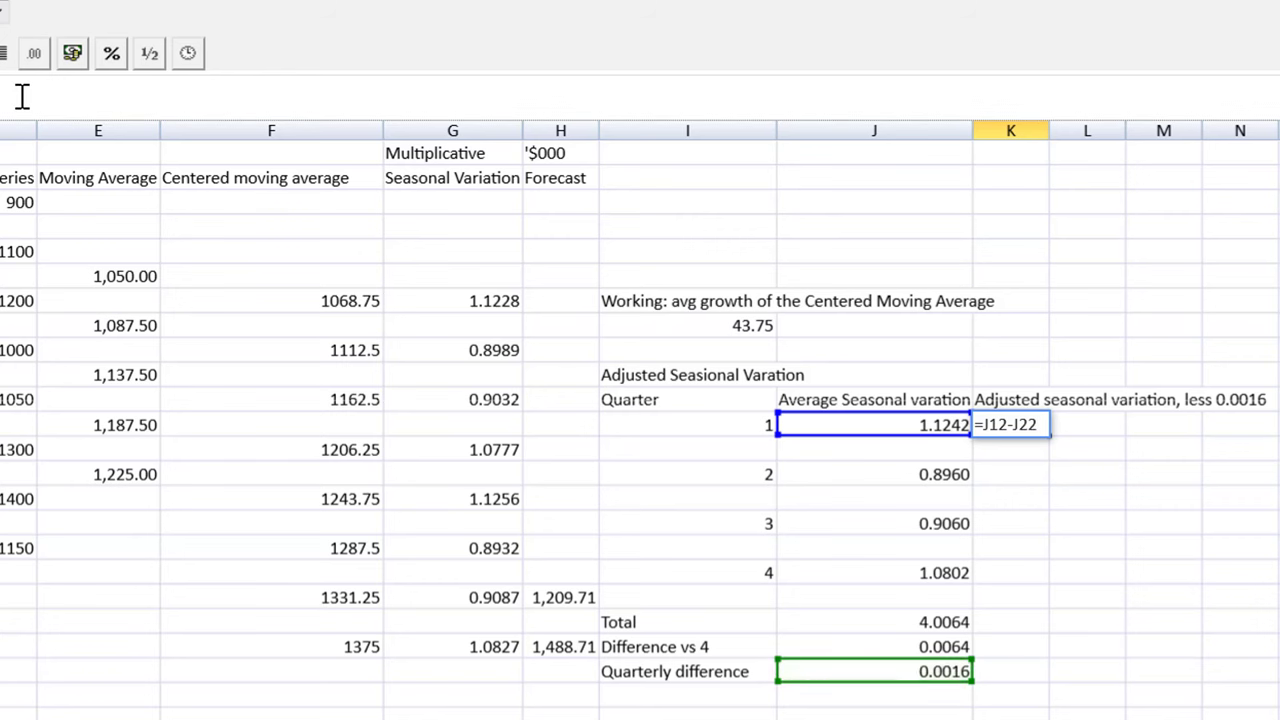
pyautogui.press('F4')
pyautogui.press('F4')
pyautogui.press('F4')
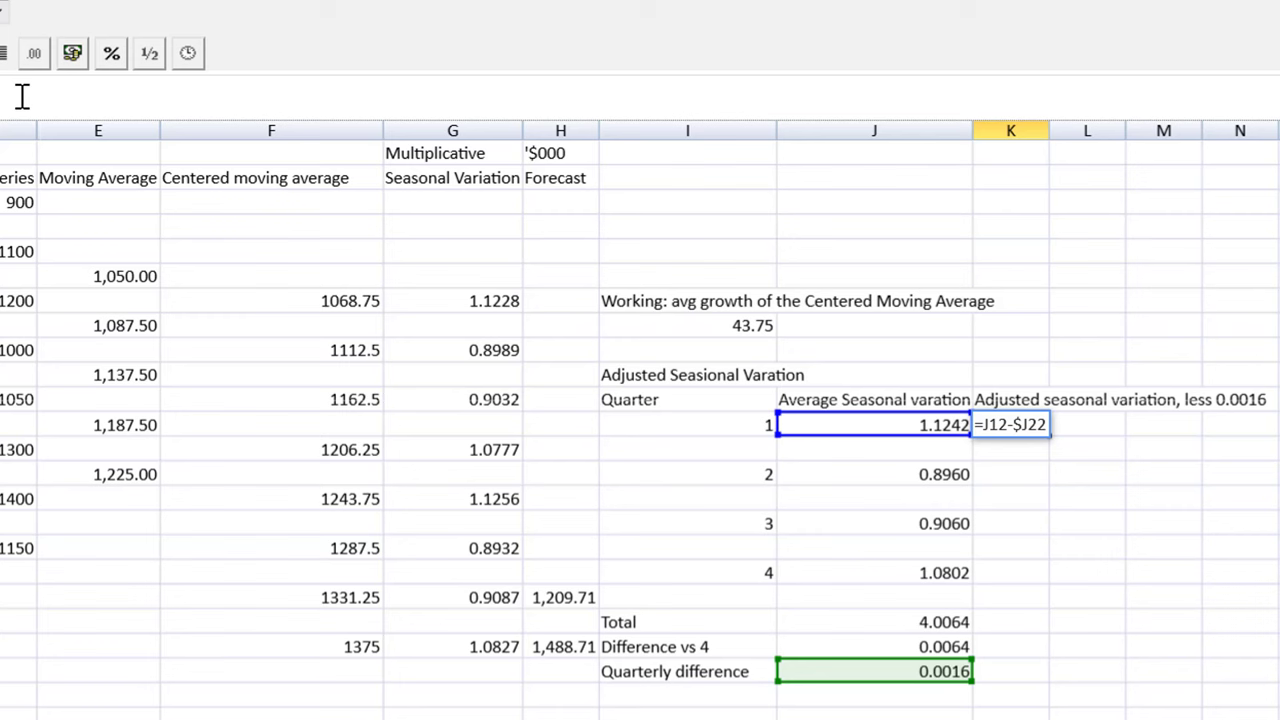
pyautogui.press('F4')
pyautogui.press('F4')
pyautogui.press('Return')
# Step: Copy the quarter 1 adjusted formula down to quarters 2, 3 and 4
pyautogui.press('Up')
pyautogui.hotkey('ctrl', 'c')
pyautogui.press('Down')
pyautogui.press('Down')
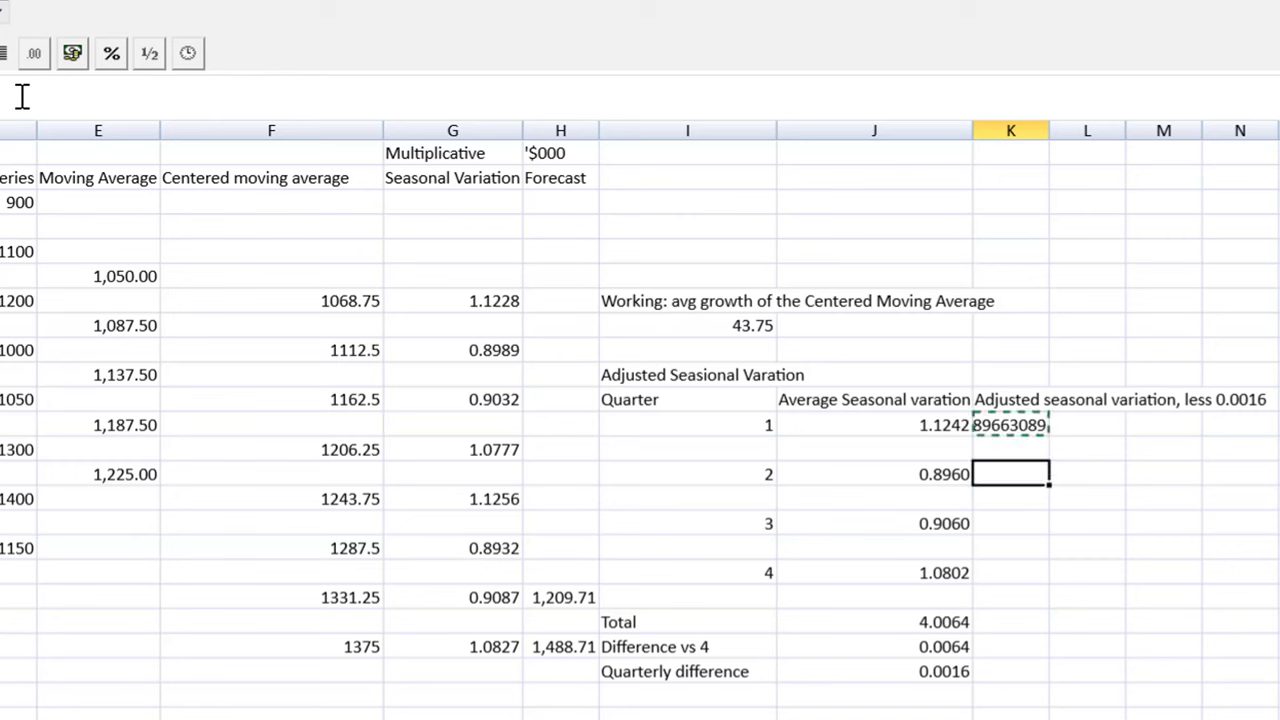
pyautogui.hotkey('ctrl', 'v')
pyautogui.press('Down')
pyautogui.press('Down')
pyautogui.hotkey('ctrl', 'v')
pyautogui.press('Down')
pyautogui.press('Down')
pyautogui.hotkey('ctrl', 'v')
# Step: Format column K with four decimals: 1.1226, 0.8944, 0.9044, 1.0786
pyautogui.click(1087, 474)
pyautogui.moveTo(1014, 425); pyautogui.dragTo(1034, 614)
pyautogui.click(44, 60)
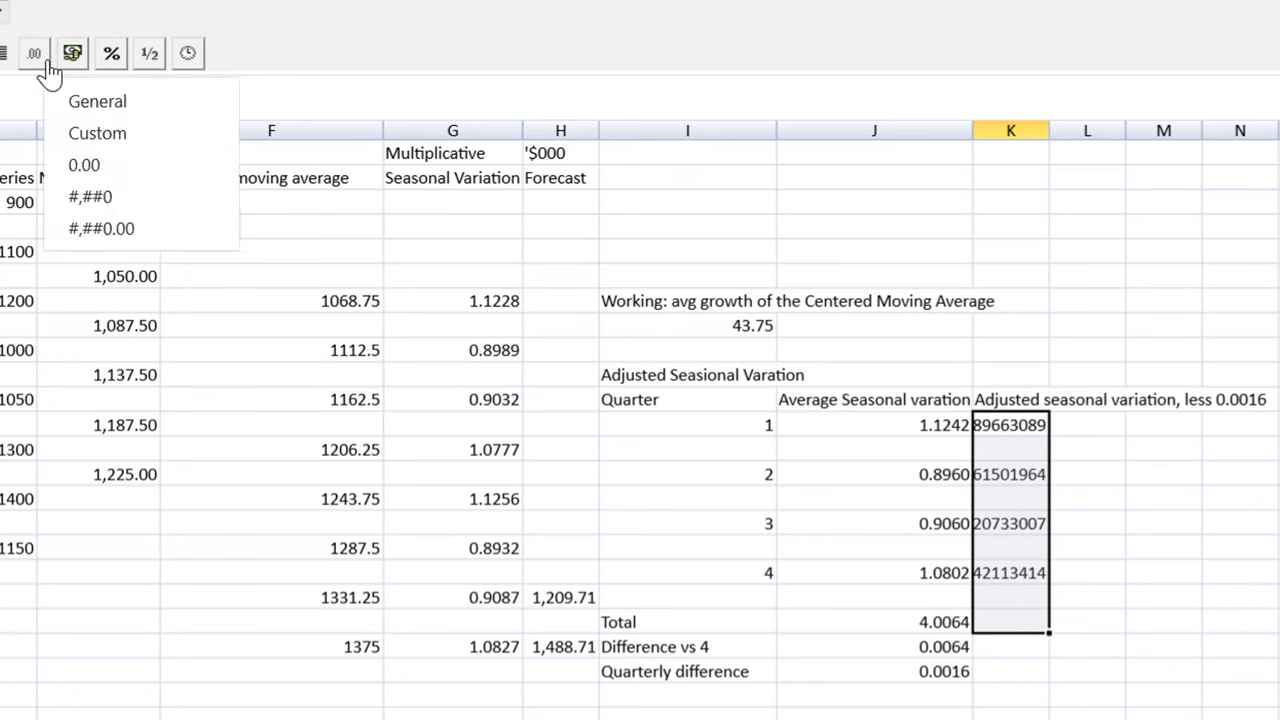
pyautogui.click(96, 135)
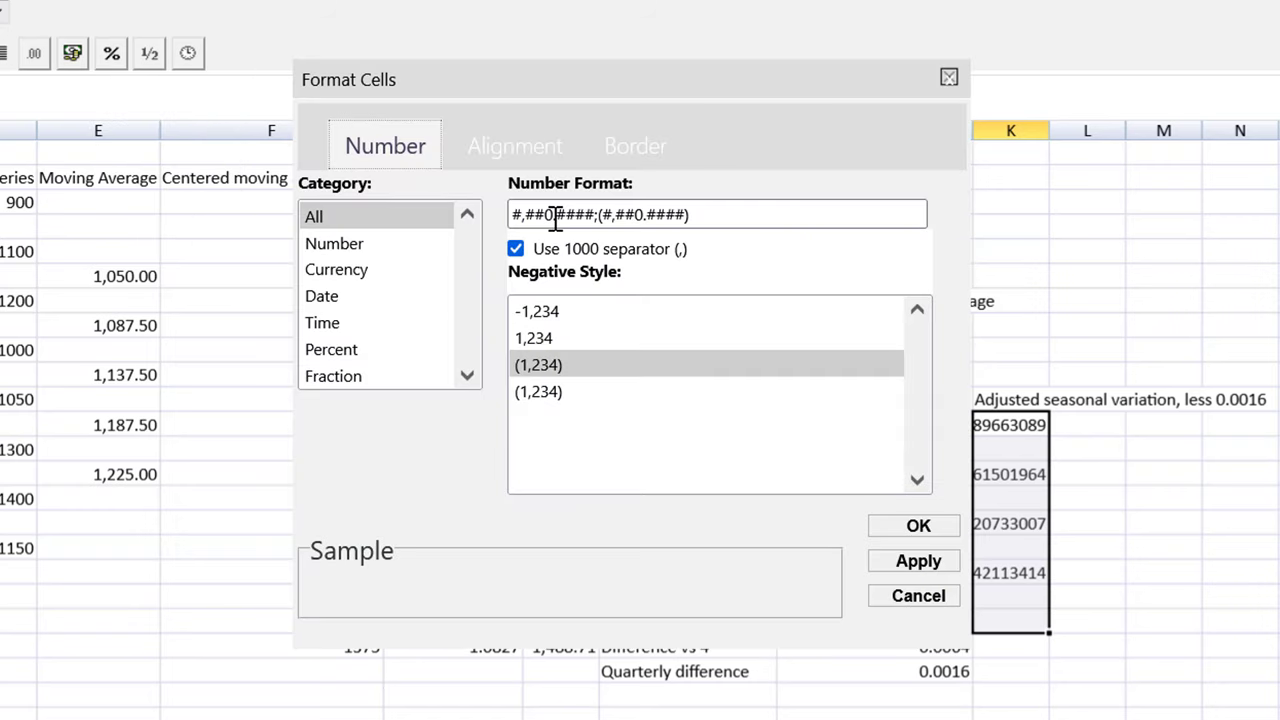
pyautogui.click(904, 524)
pyautogui.click(1140, 524)
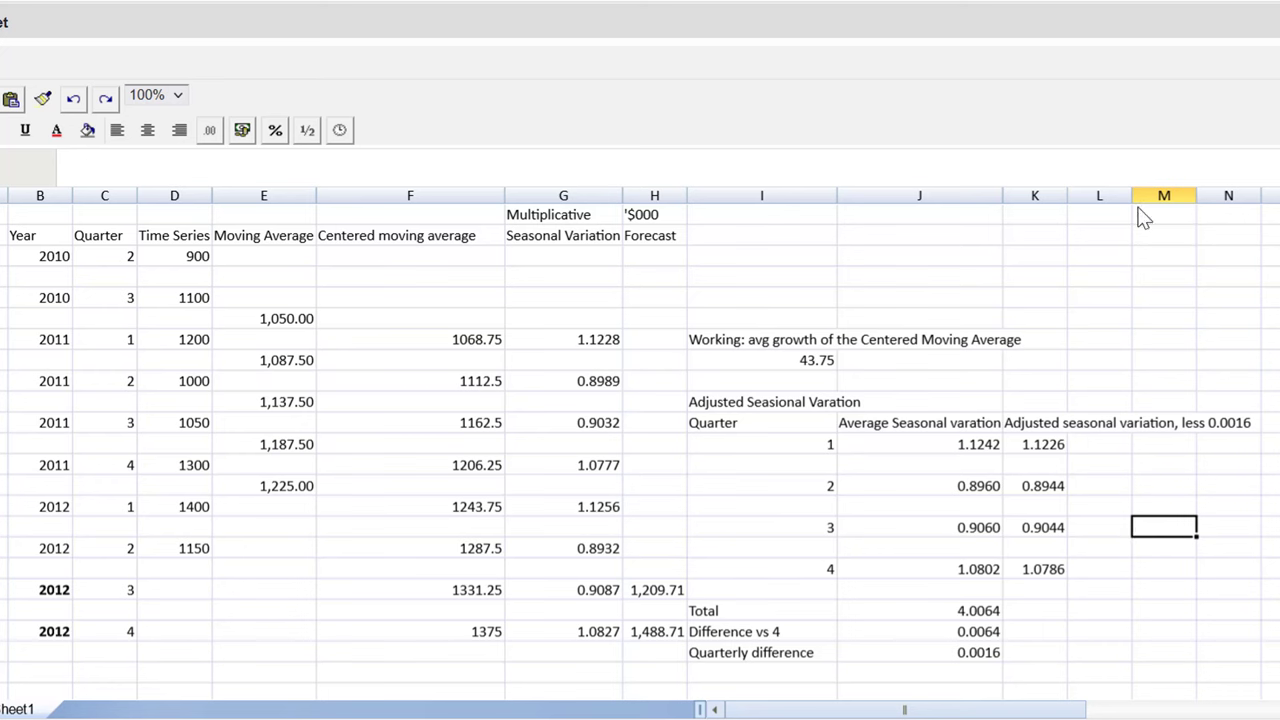
# Step: Autofit column K and enter the starred 'Forecast using adjusted seasonal variation' heading in B23
pyautogui.doubleClick(1067, 194)
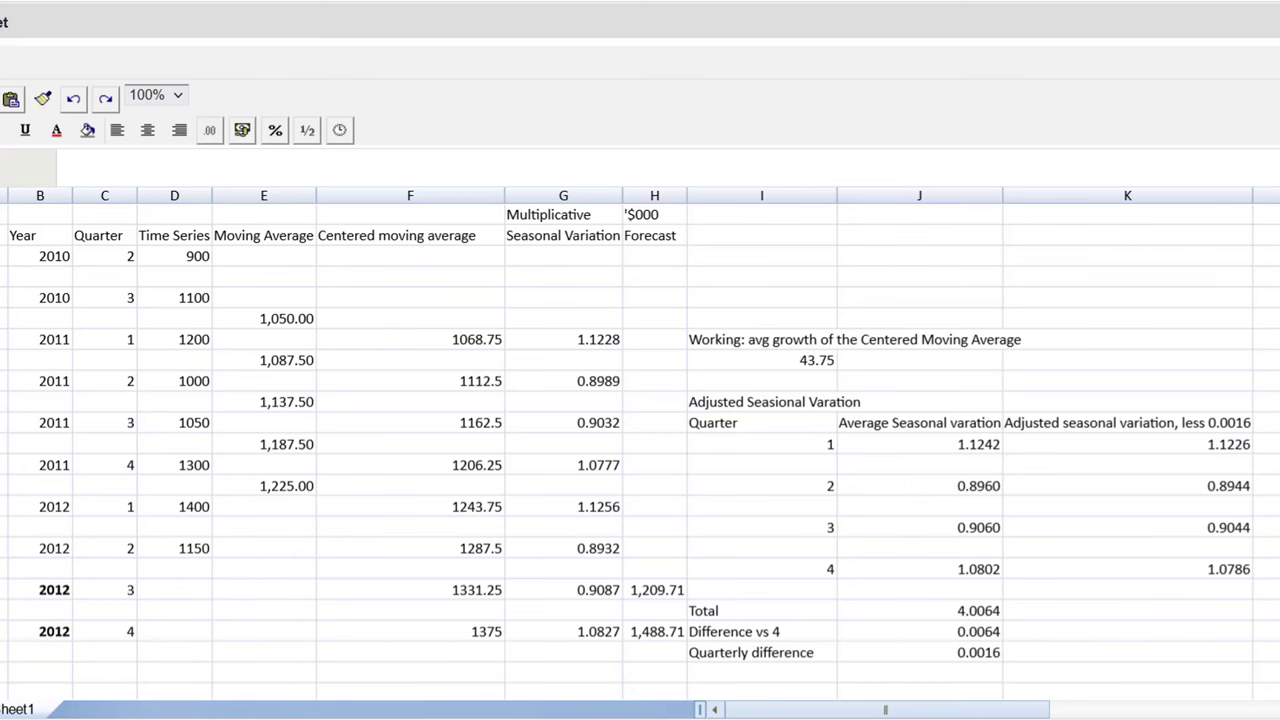
pyautogui.scroll(-2, 974, 591)
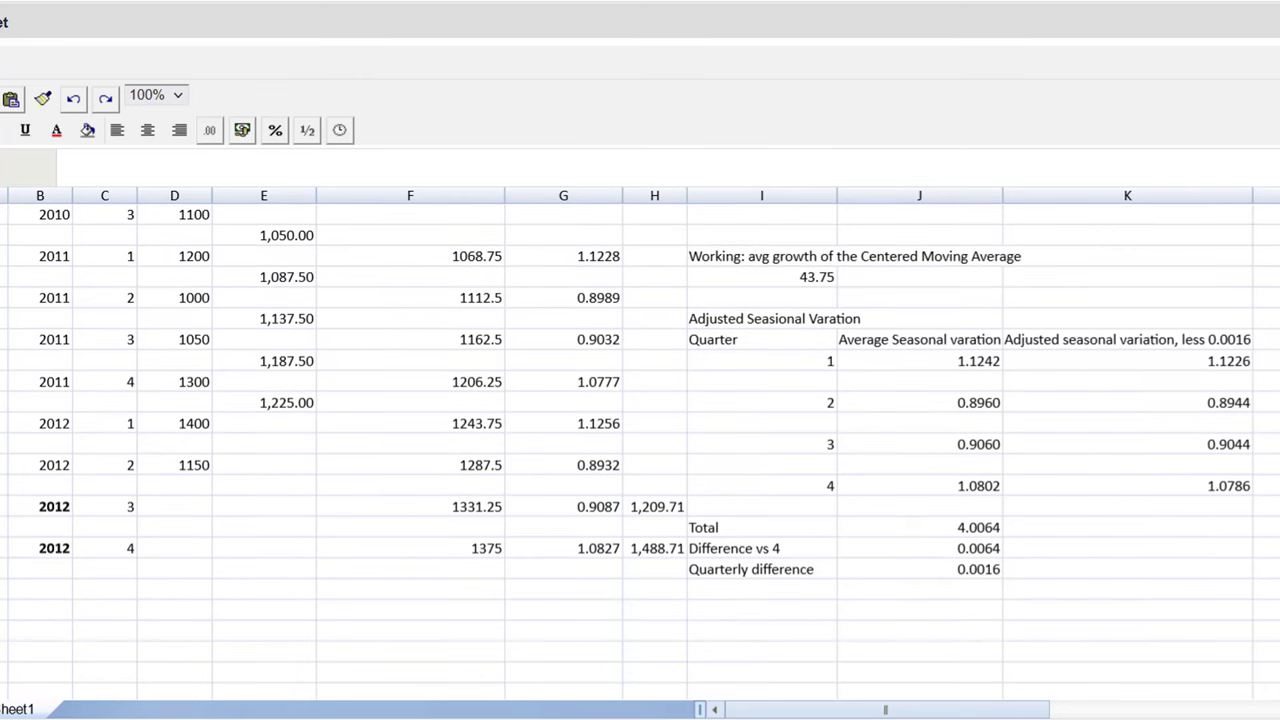
pyautogui.click(52, 594)
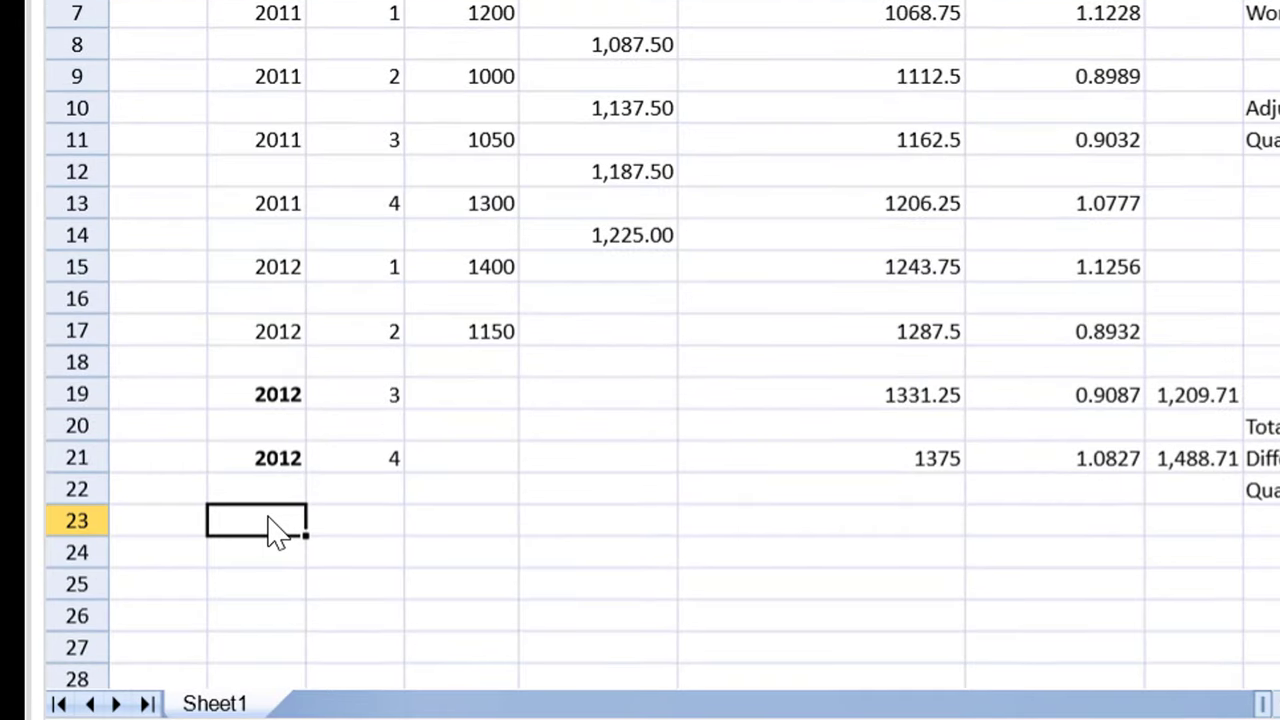
pyautogui.write('********************Forecast using ')
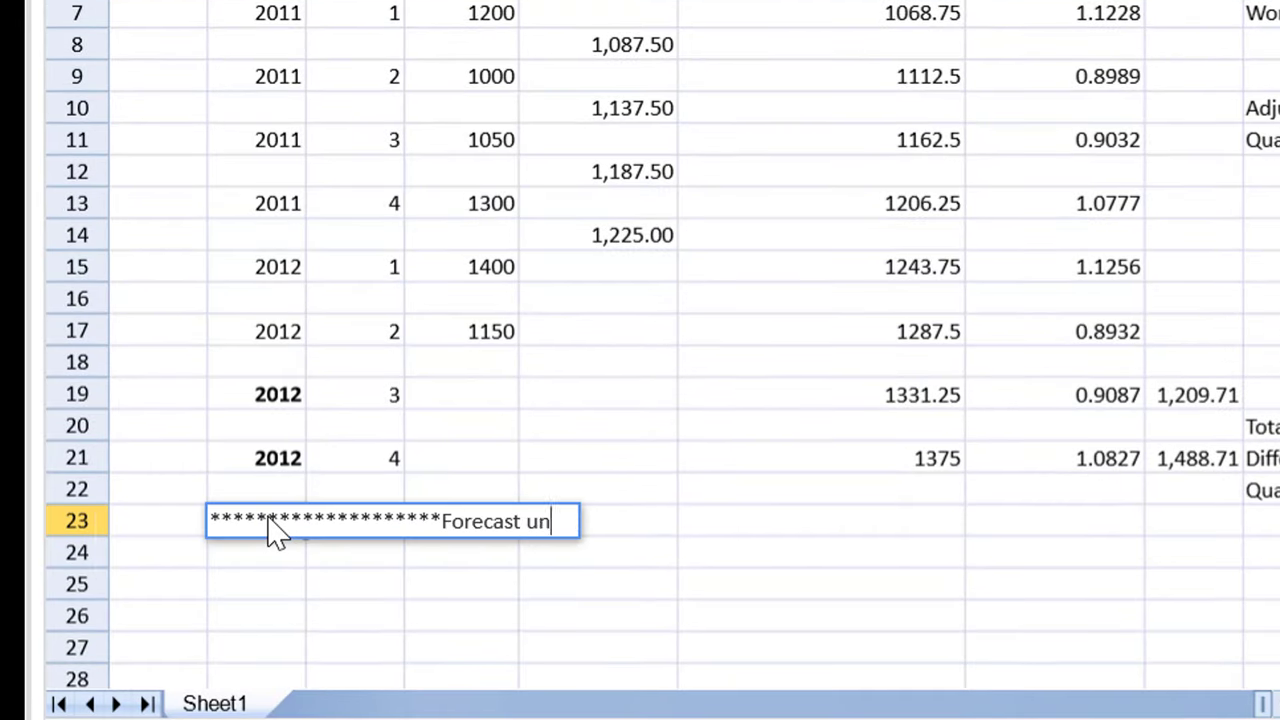
pyautogui.write('adjusted seasonal variation********************')
pyautogui.press('Return')
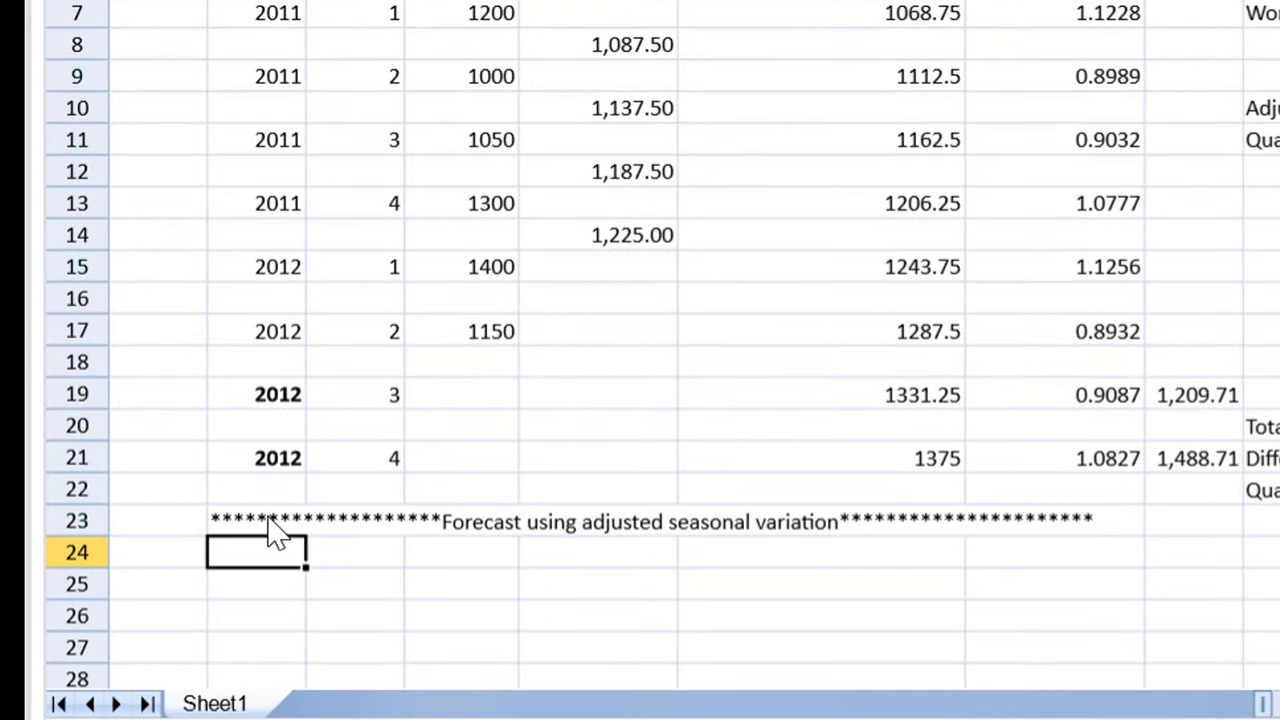
pyautogui.press('Return')
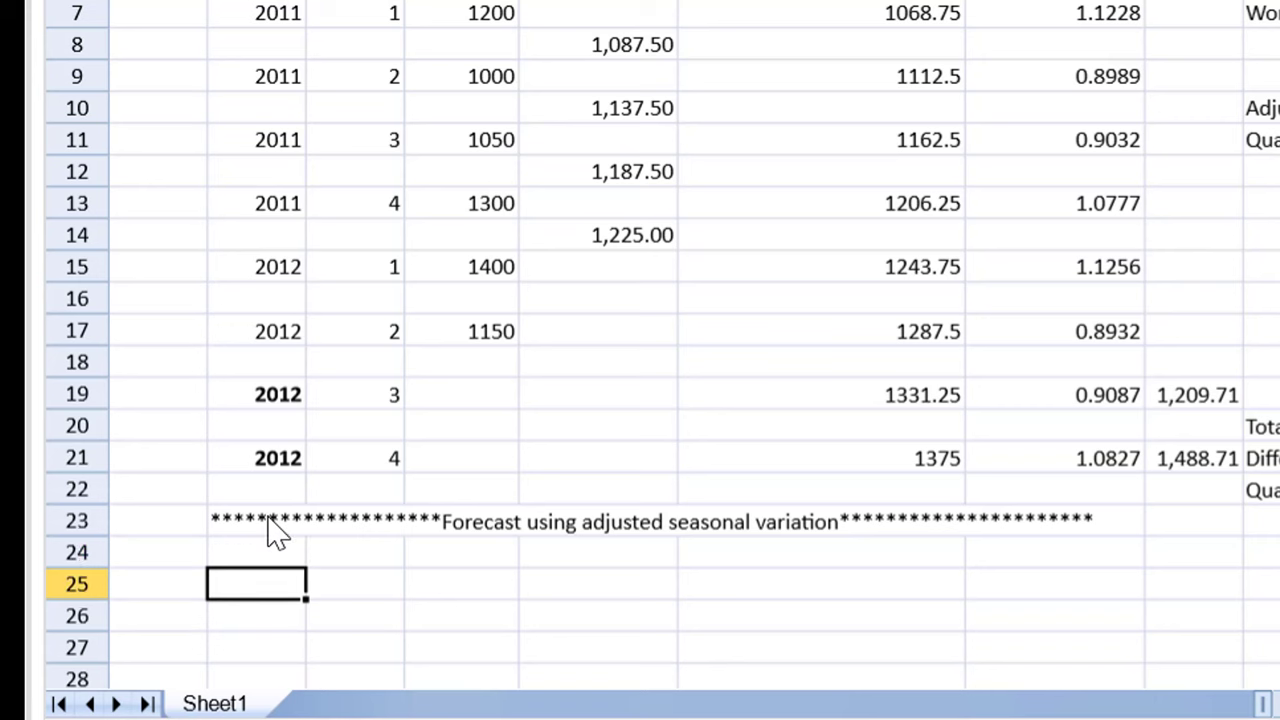
# Step: Copy the 2012 Q3 and Q4 year and quarter labels below the forecast heading
pyautogui.click(245, 394)
pyautogui.moveTo(362, 440); pyautogui.dragTo(337, 443)
pyautogui.click(320, 443)
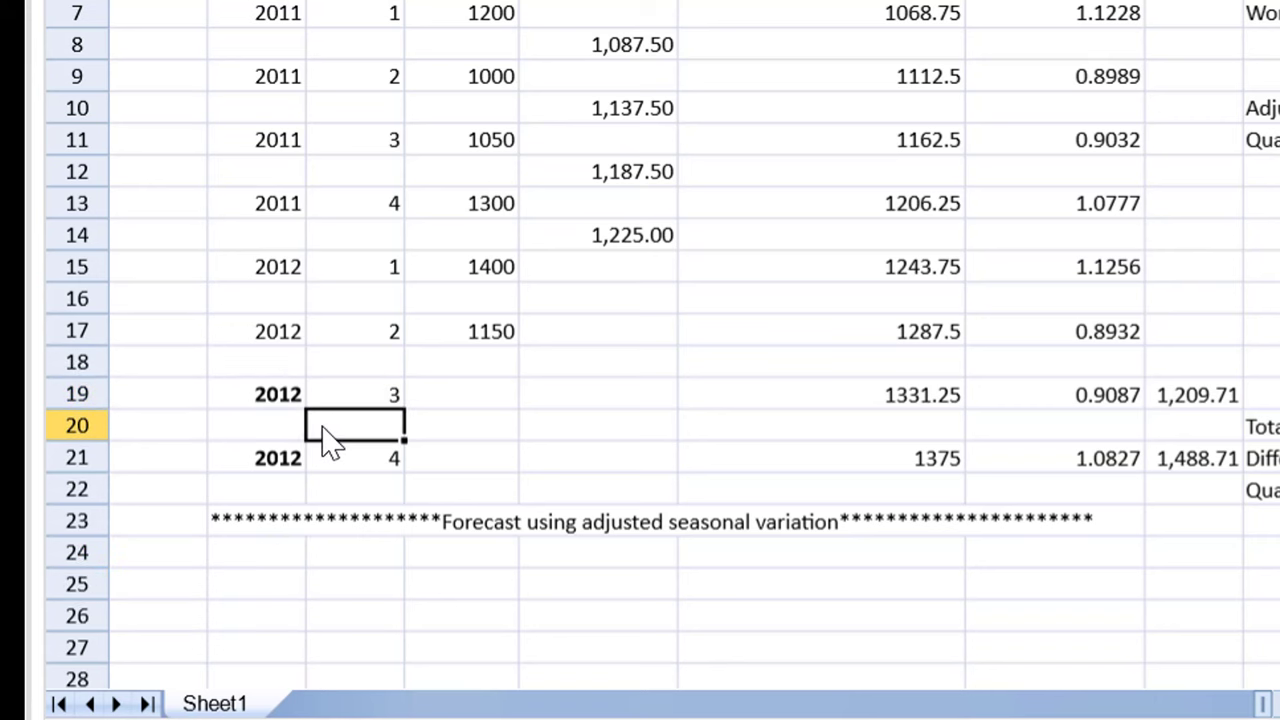
pyautogui.moveTo(271, 400); pyautogui.dragTo(352, 462)
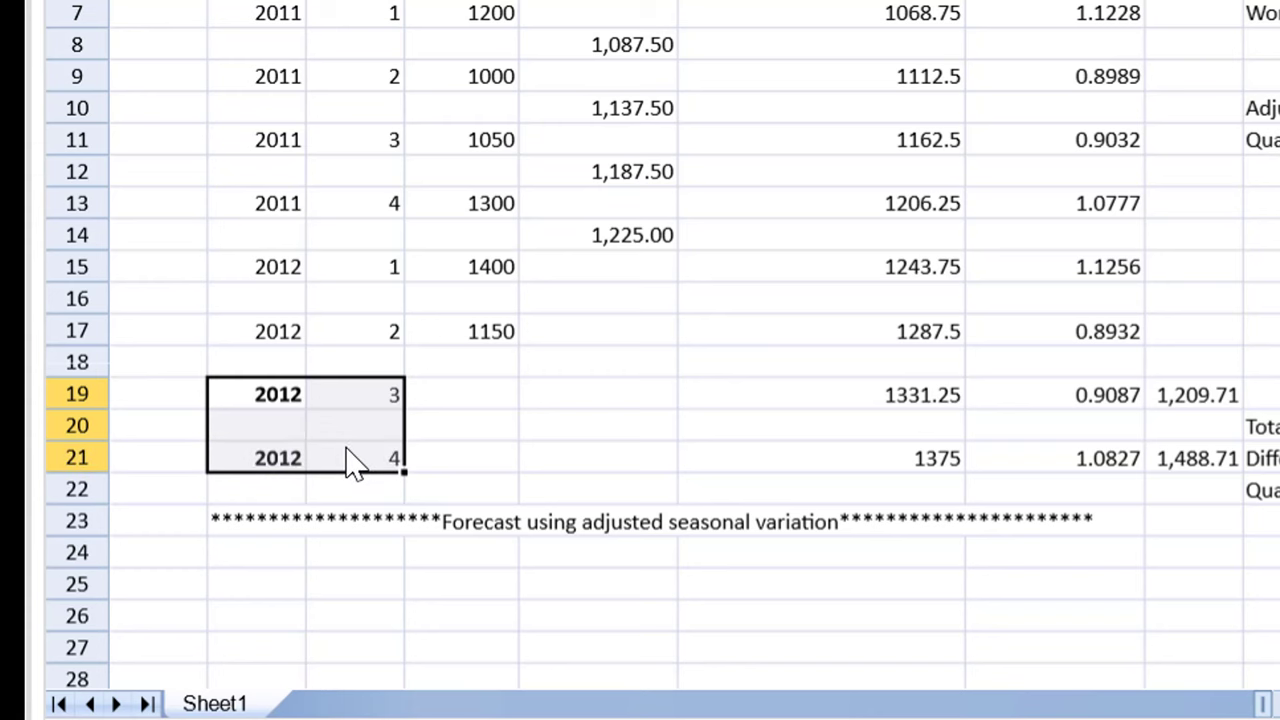
pyautogui.hotkey('ctrl', 'c')
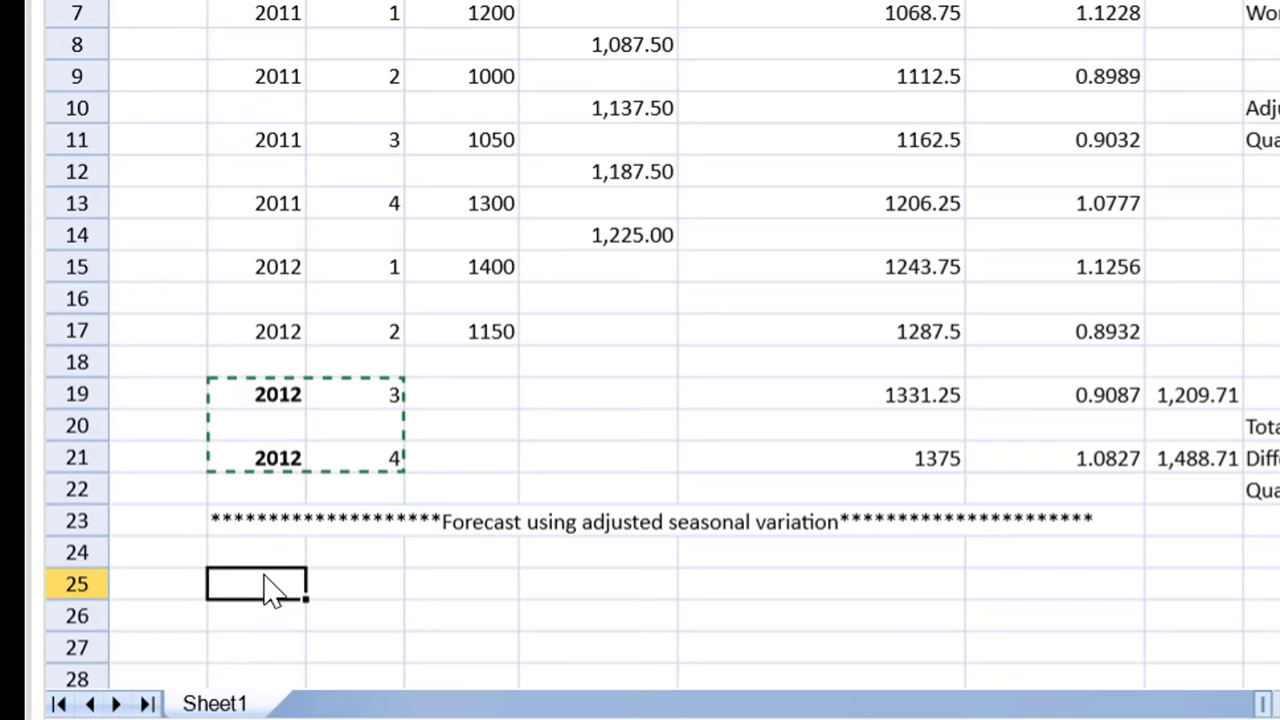
pyautogui.hotkey('ctrl', 'v')
# Step: Enter the 2012 Q3 and Q4 trend values 1331.25 and 1375 as =F19, copied down to F27
pyautogui.click(820, 584)
pyautogui.scroll(-1, 820, 584)
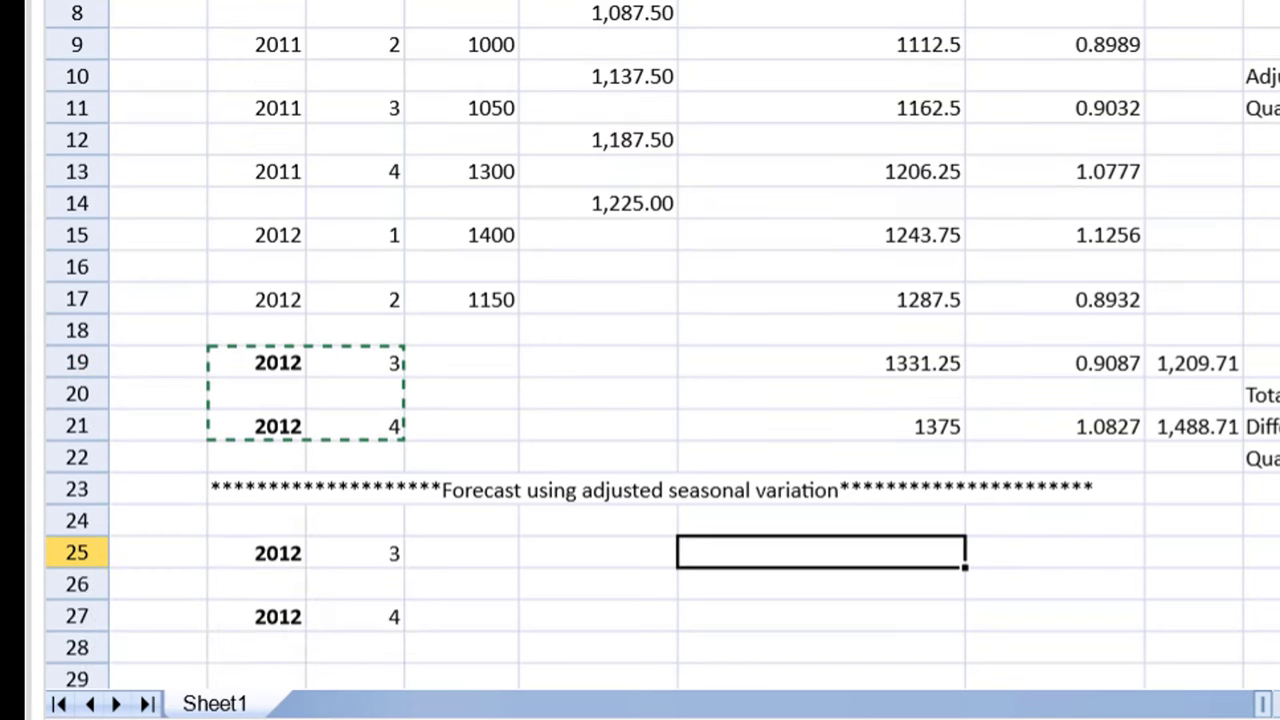
pyautogui.write('=')
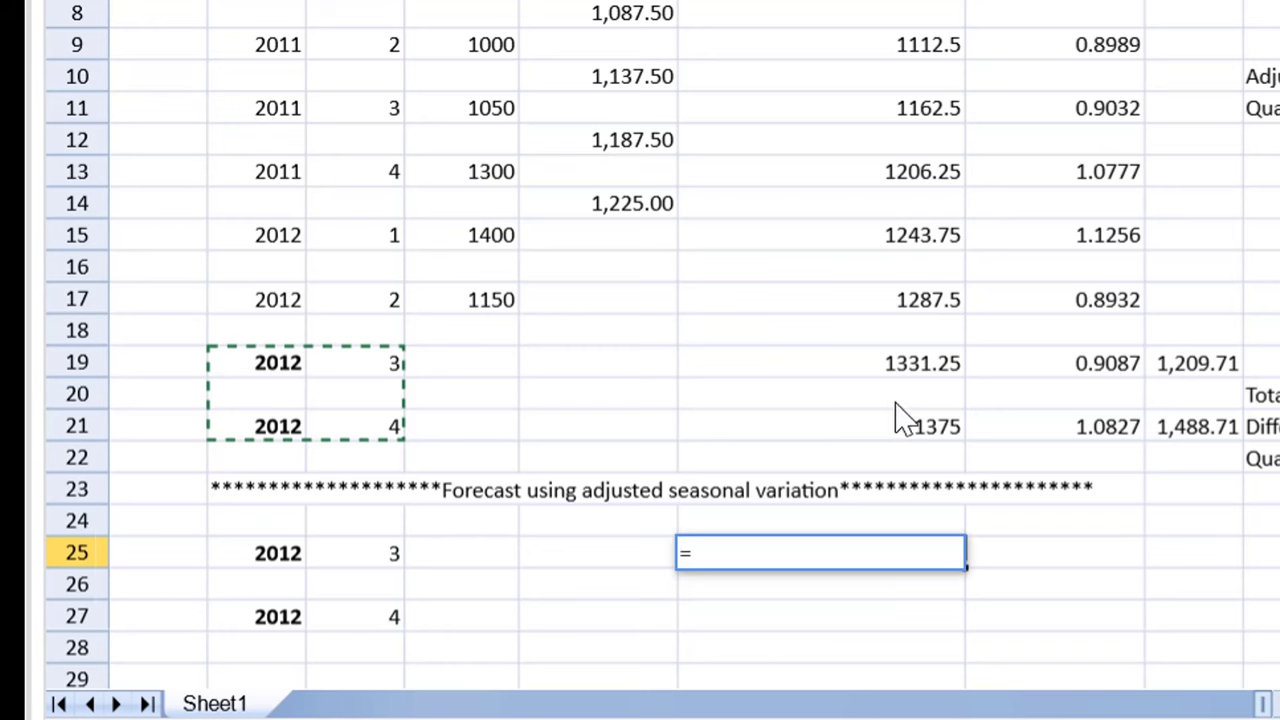
pyautogui.click(915, 366)
pyautogui.press('Return')
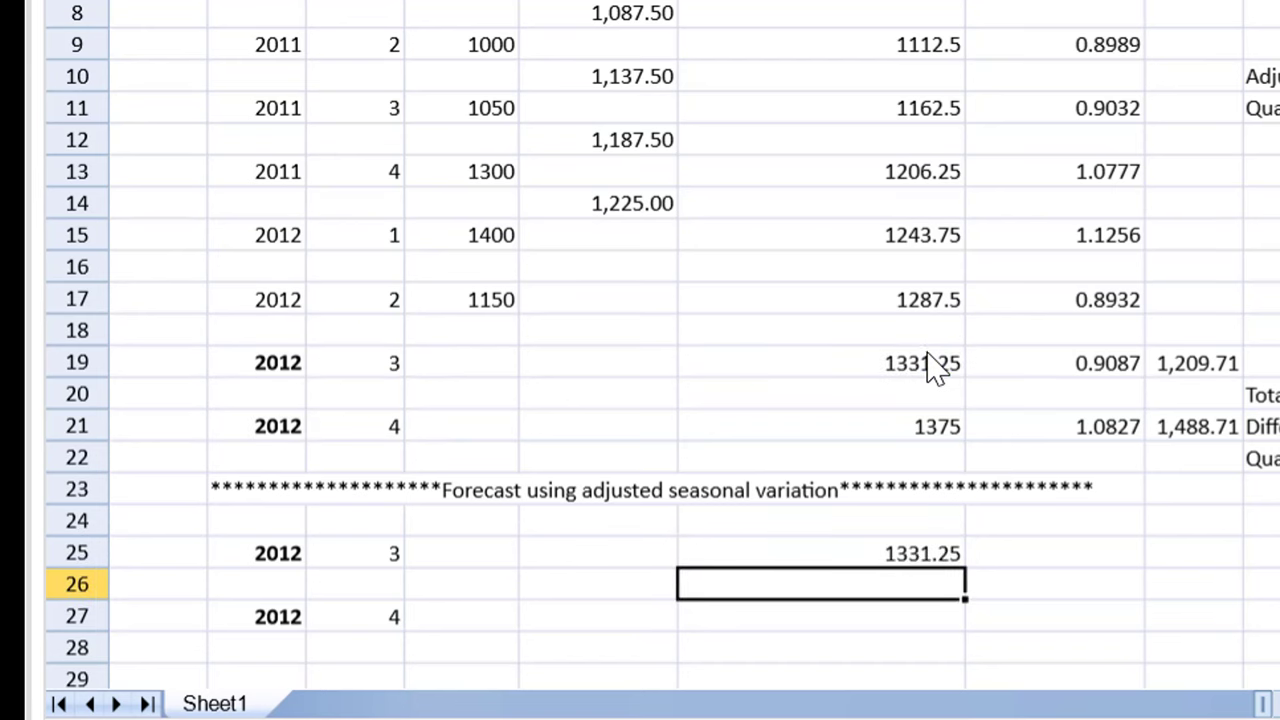
pyautogui.press('Up')
pyautogui.hotkey('ctrl', 'c')
pyautogui.press('Down')
pyautogui.press('Down')
pyautogui.hotkey('ctrl', 'v')
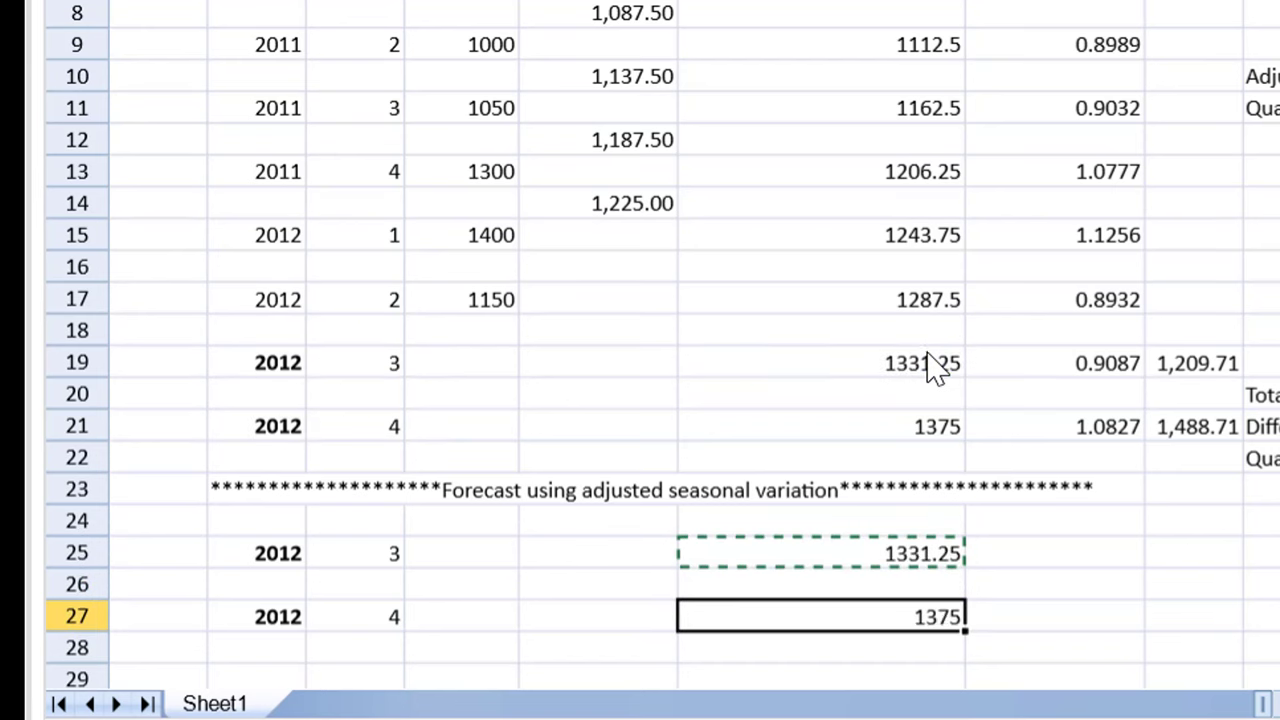
# Step: Reference the adjusted seasonal variations 0.9044 (=K16) and 1.0786 (=K18) for Q3 and Q4
pyautogui.press('Right')
pyautogui.press('Up')
pyautogui.press('Up')
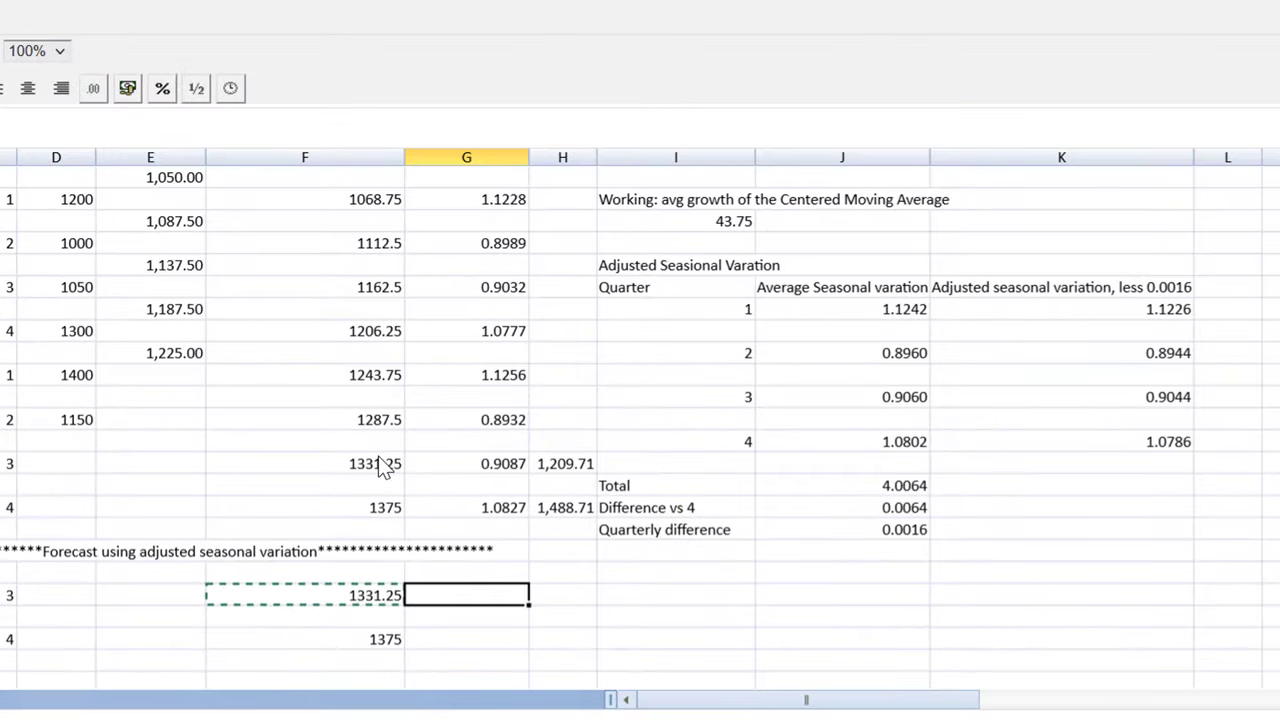
pyautogui.write('=')
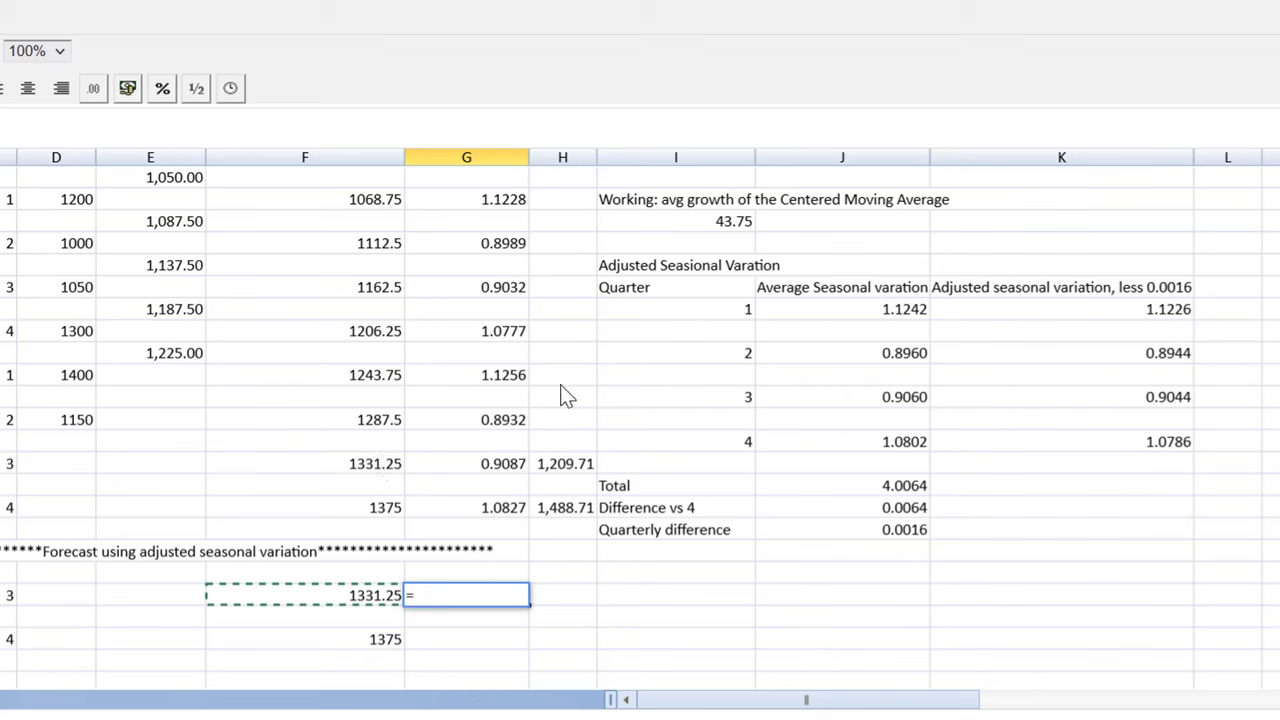
pyautogui.click(1072, 402)
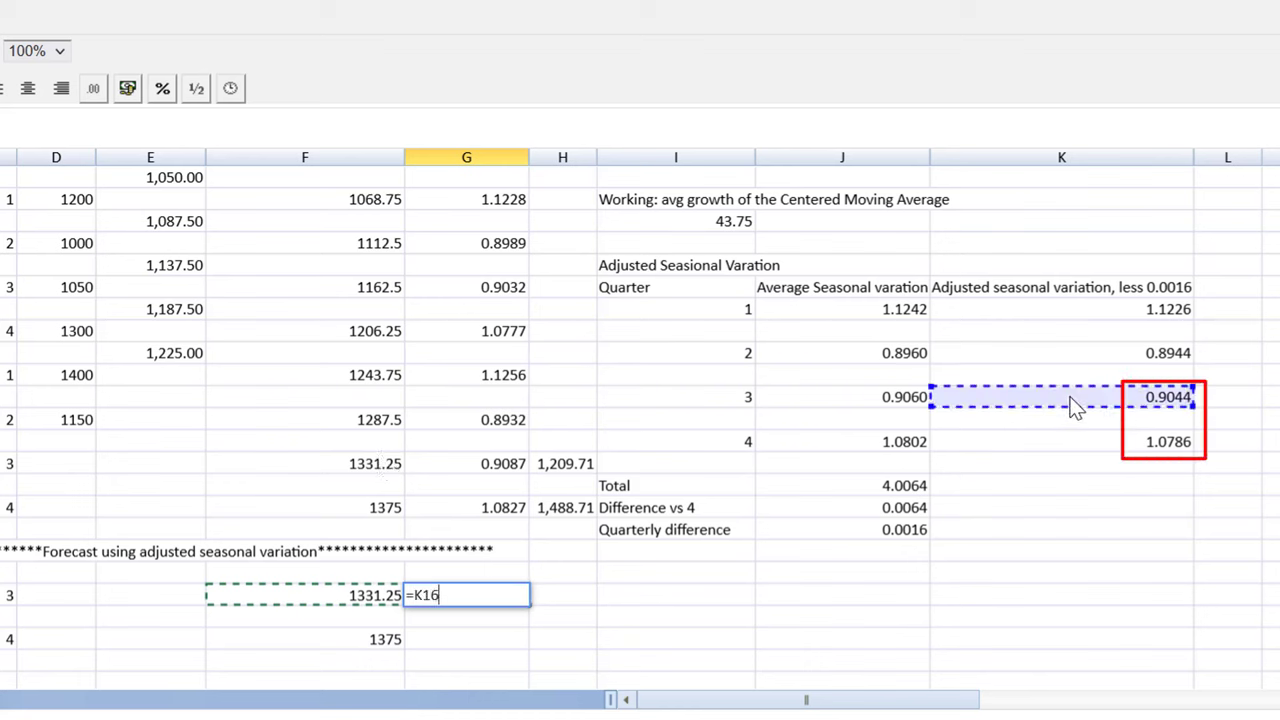
pyautogui.press('Return')
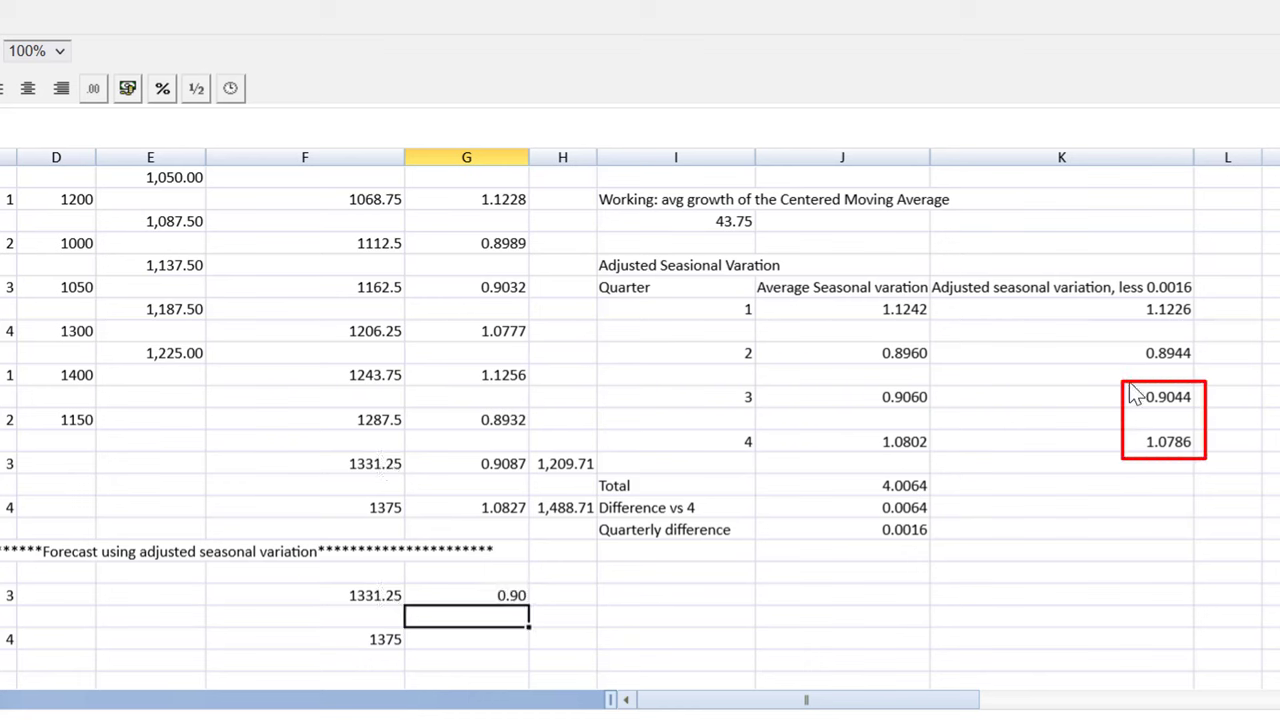
pyautogui.click(498, 640)
pyautogui.write('=')
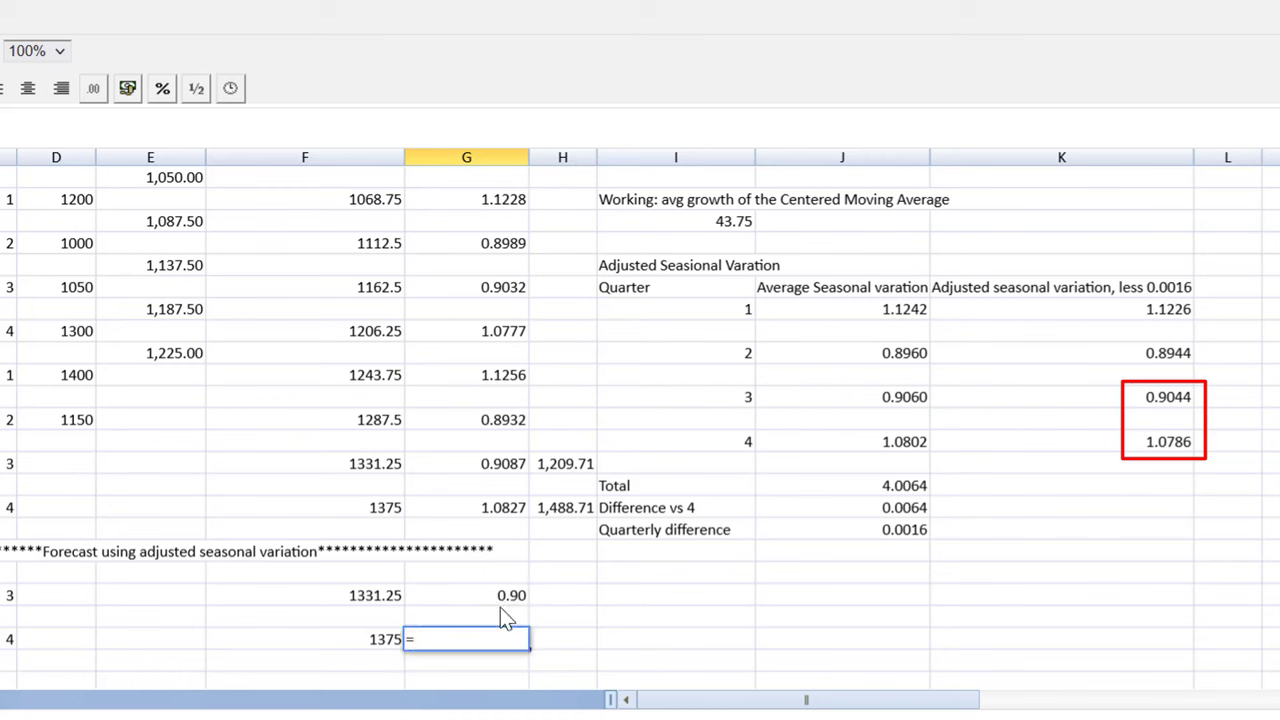
pyautogui.click(1135, 465)
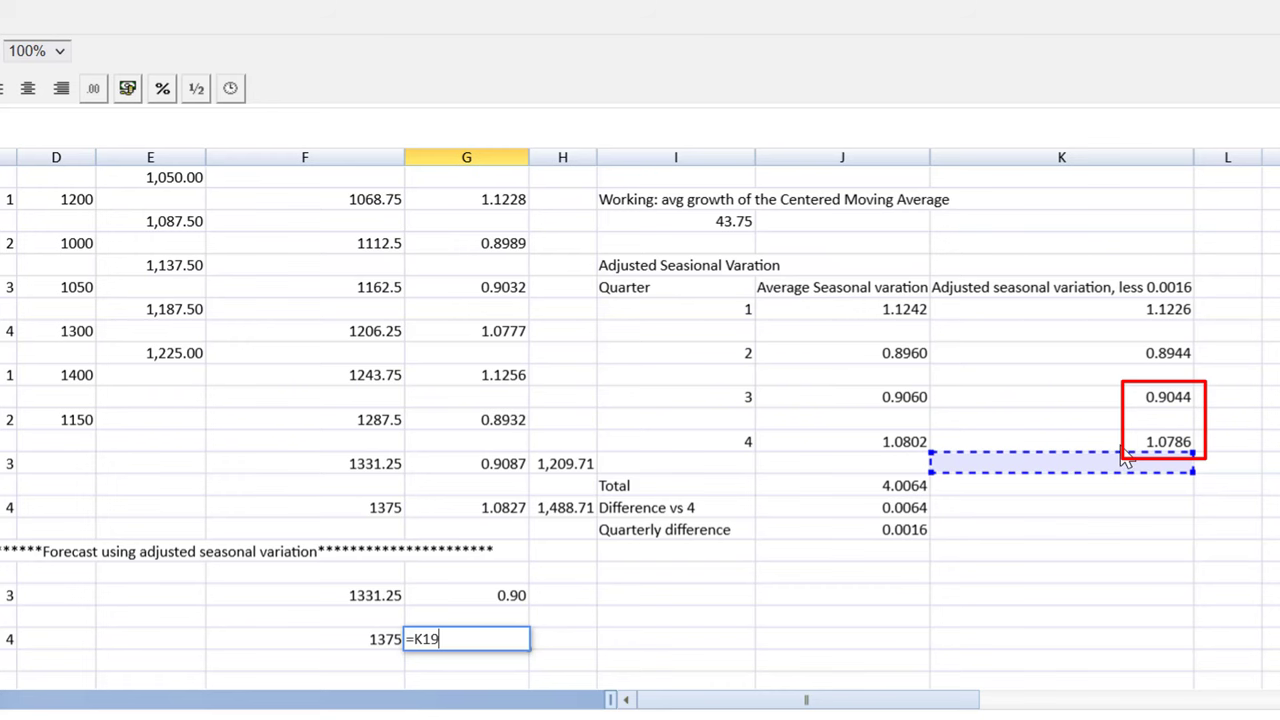
pyautogui.click(1148, 440)
pyautogui.press('Return')
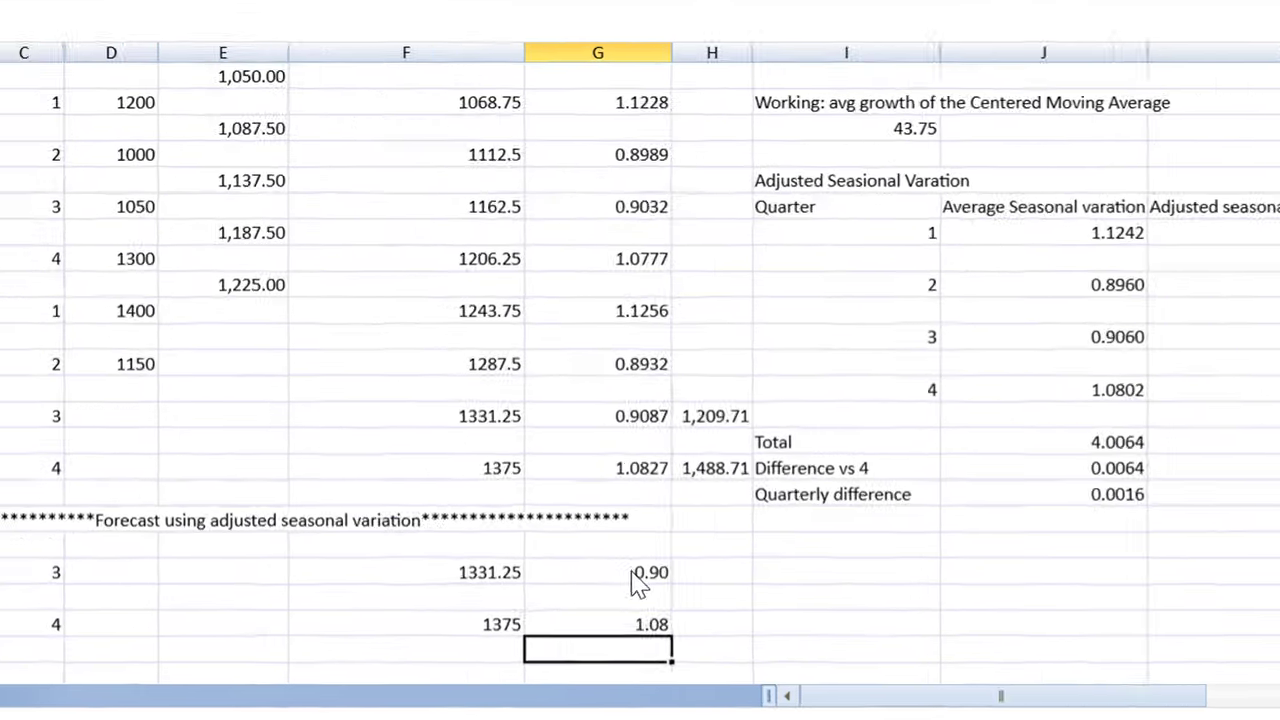
# Step: Format the two seasonal variation cells G25:G27 to 4 decimal places
pyautogui.moveTo(500, 597); pyautogui.dragTo(492, 624)
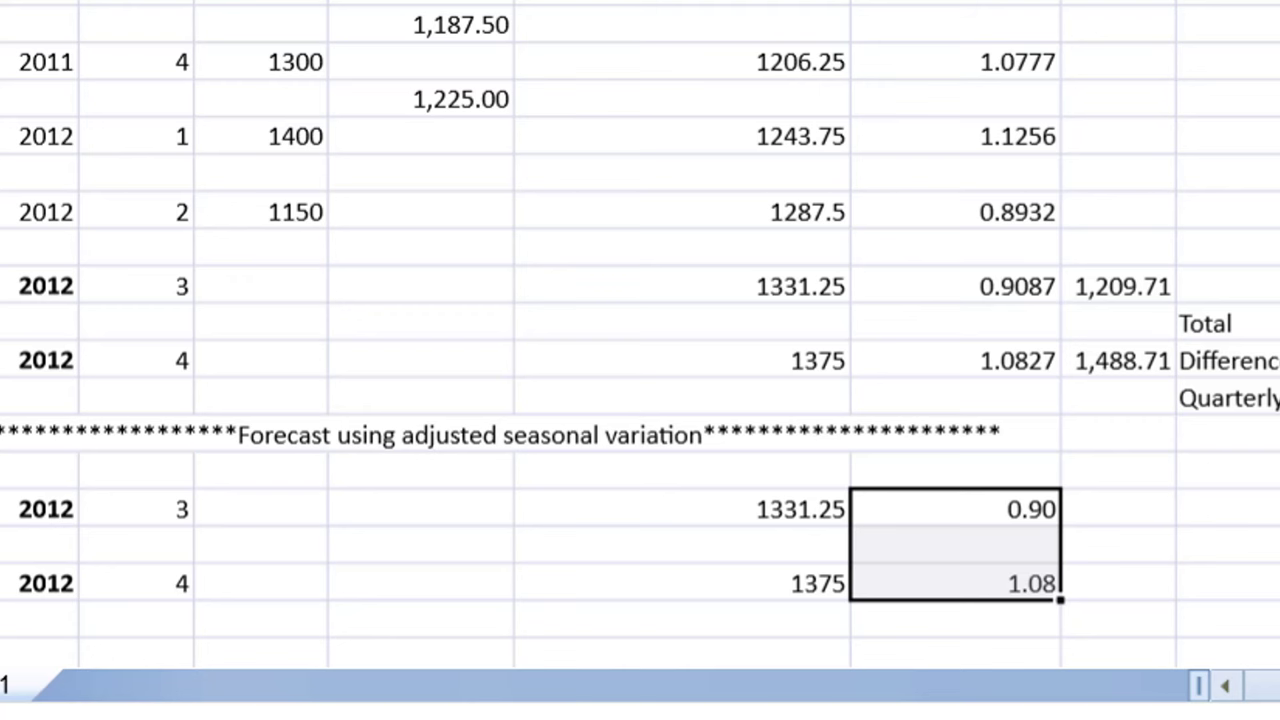
pyautogui.hotkey('ctrl', '1')
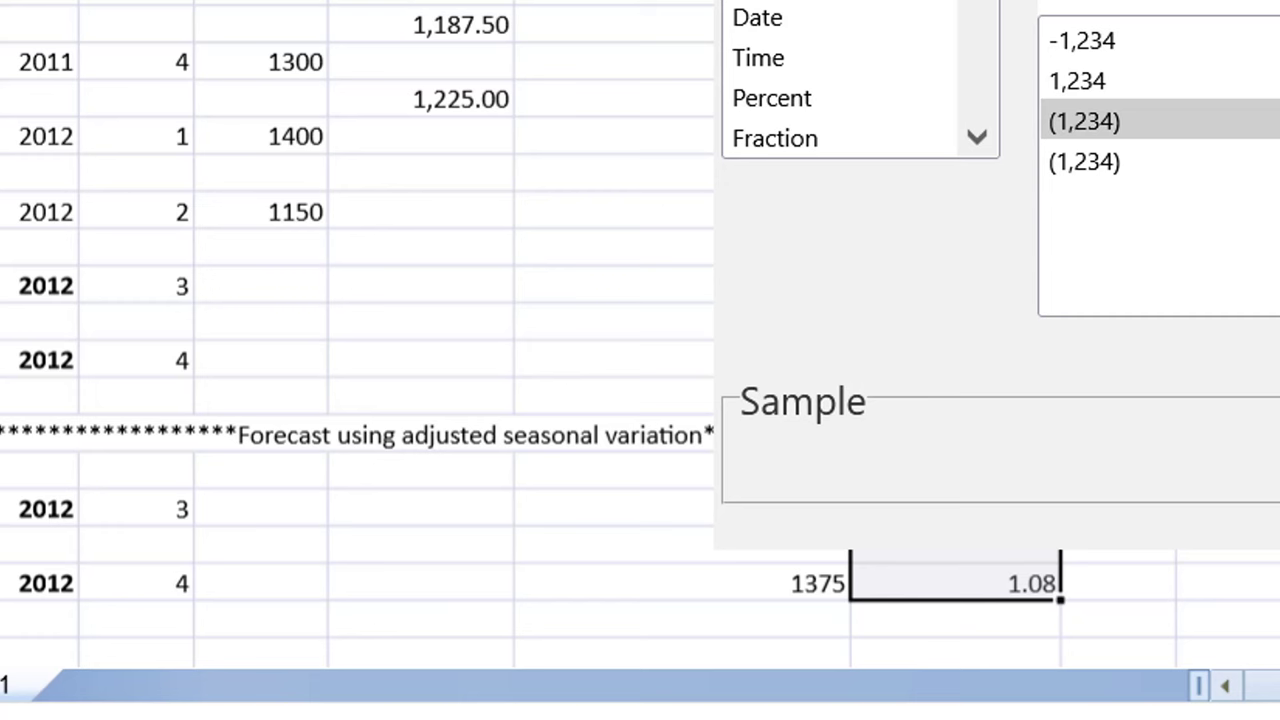
pyautogui.press('Return')
pyautogui.click(1155, 590)
pyautogui.click(1157, 508)
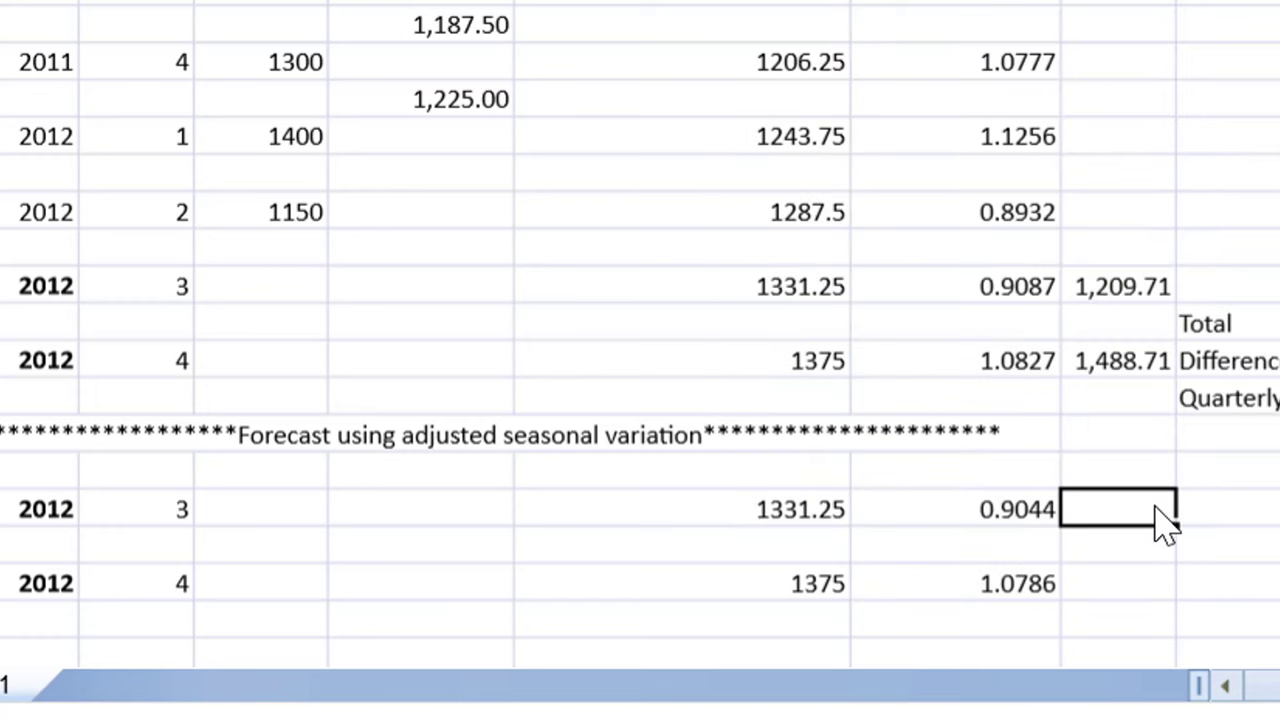
# Step: Calculate the 2012 Q3 forecast as =F25*G25, giving 1,203.9229
pyautogui.press('F2')
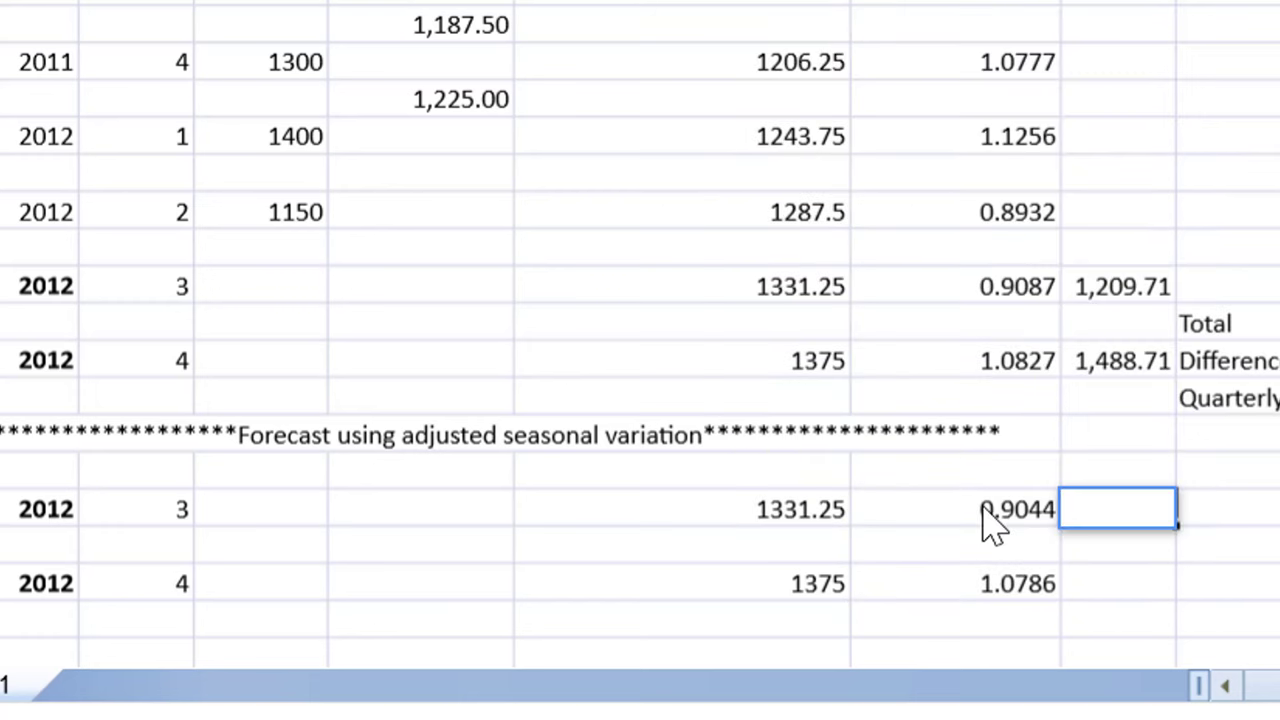
pyautogui.write('=')
pyautogui.click(787, 516)
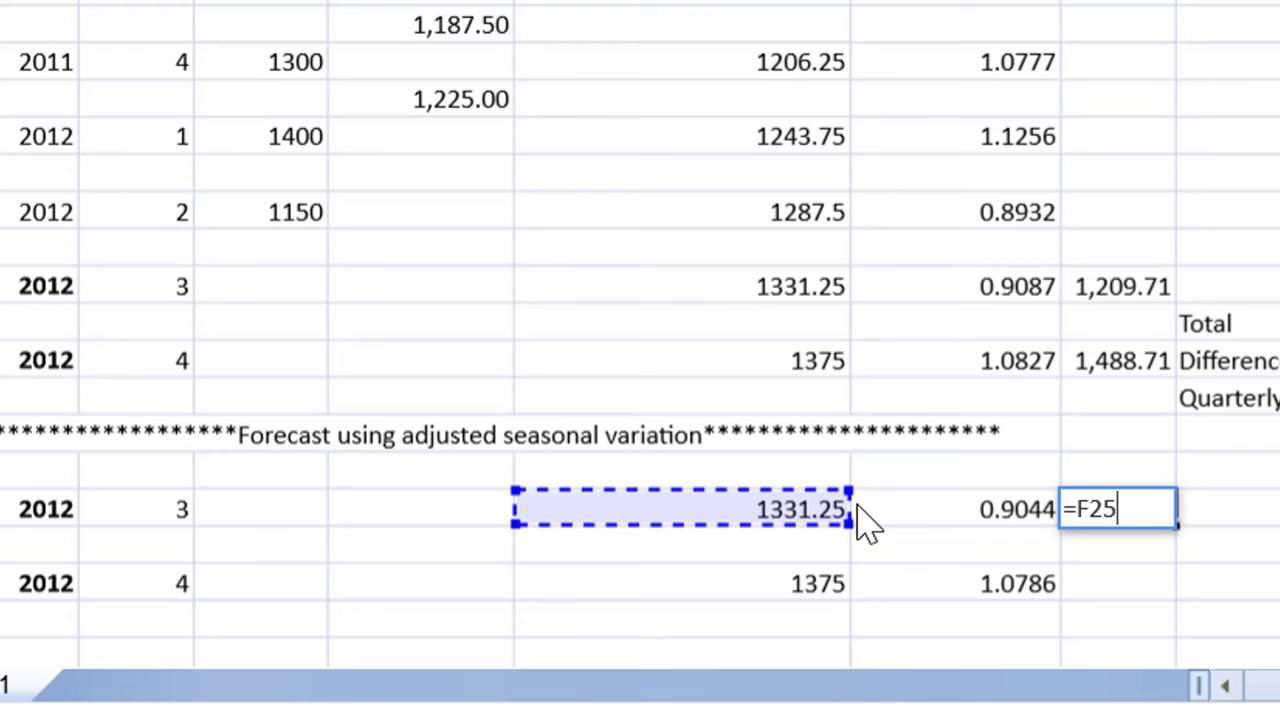
pyautogui.write('*')
pyautogui.click(993, 535)
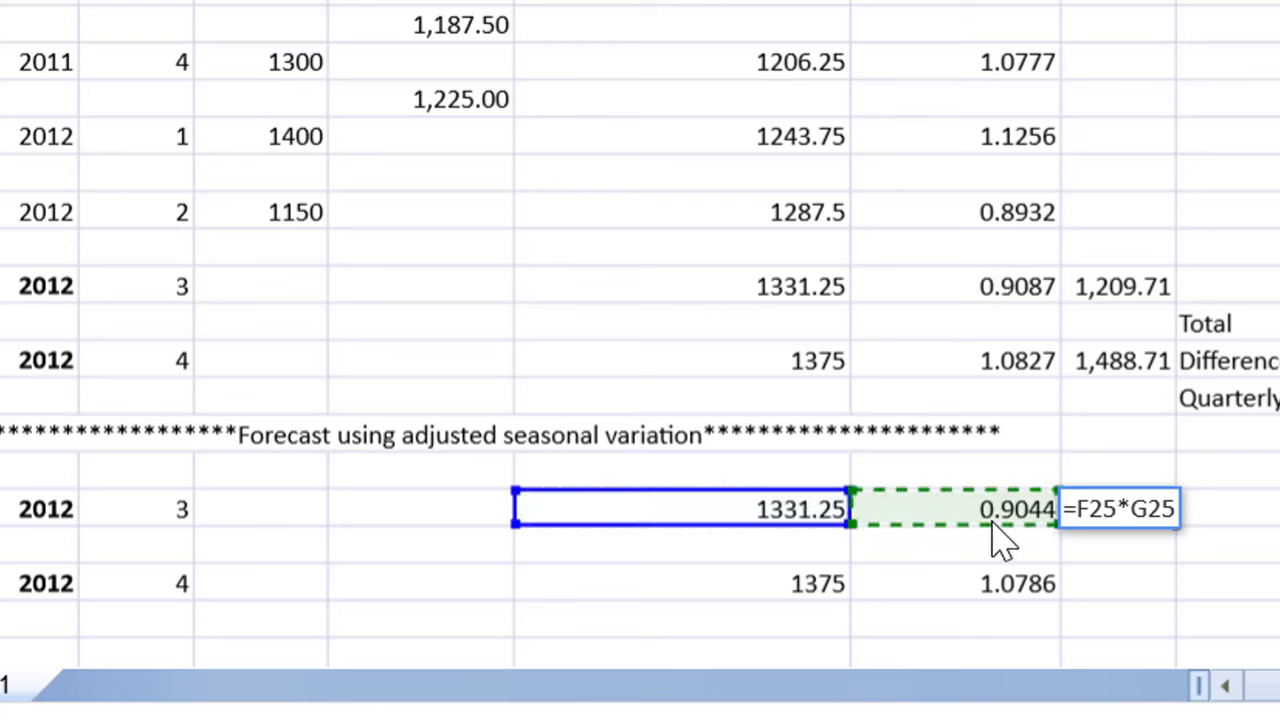
pyautogui.press('Return')
# Step: Copy the forecast formula to Q4 and format both with thousands separator and 4 decimals
pyautogui.press('Up')
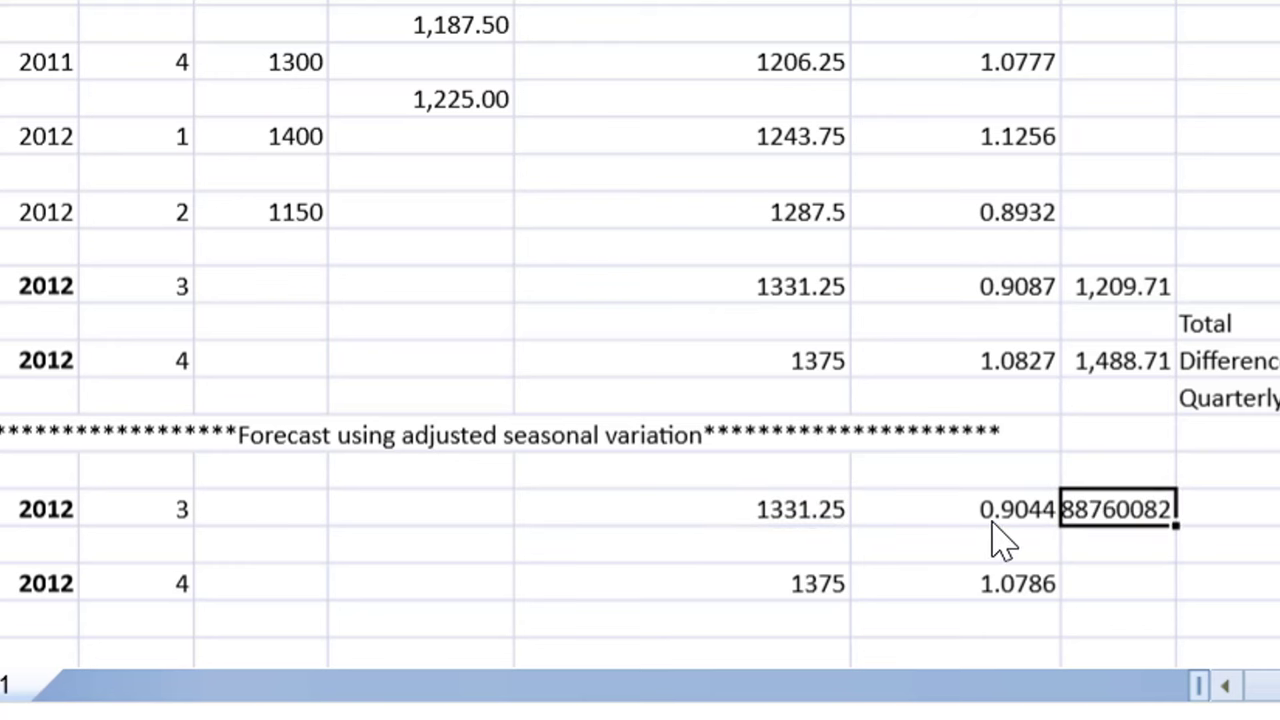
pyautogui.hotkey('ctrl', 'c')
pyautogui.press('Down')
pyautogui.hotkey('ctrl', 'v')
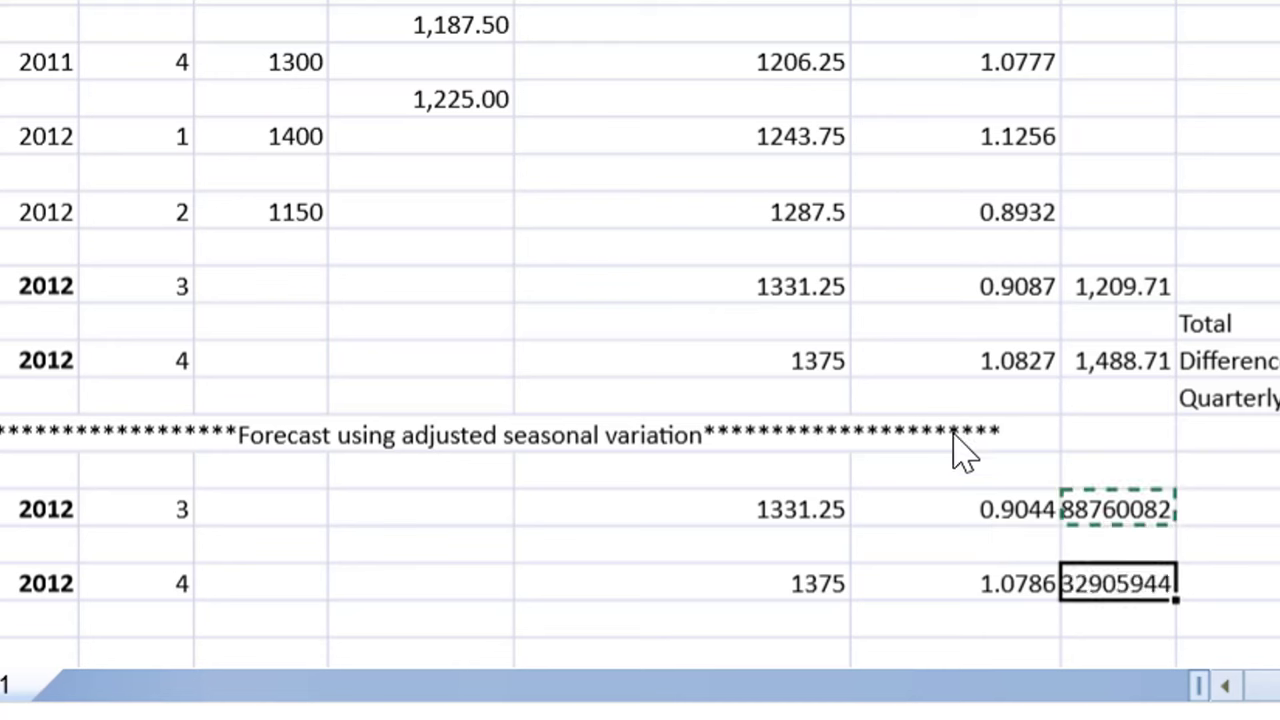
pyautogui.moveTo(1123, 538); pyautogui.dragTo(1125, 600)
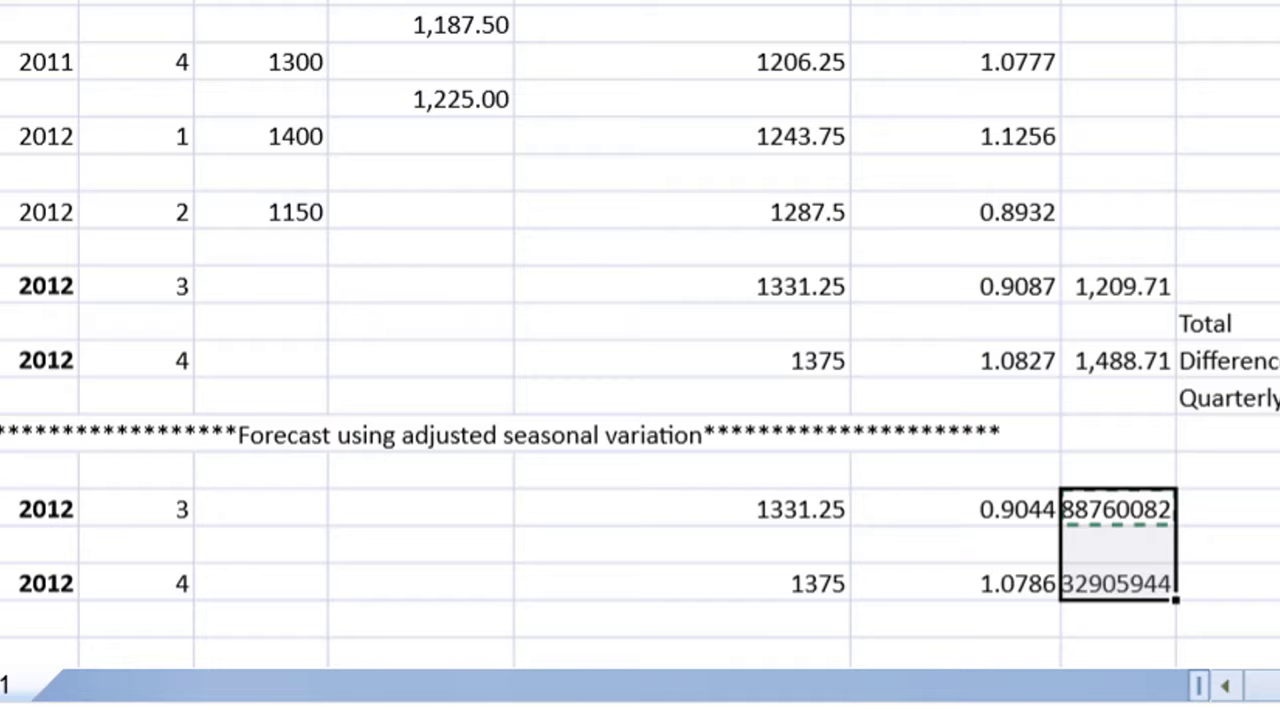
pyautogui.hotkey('ctrl', '1')
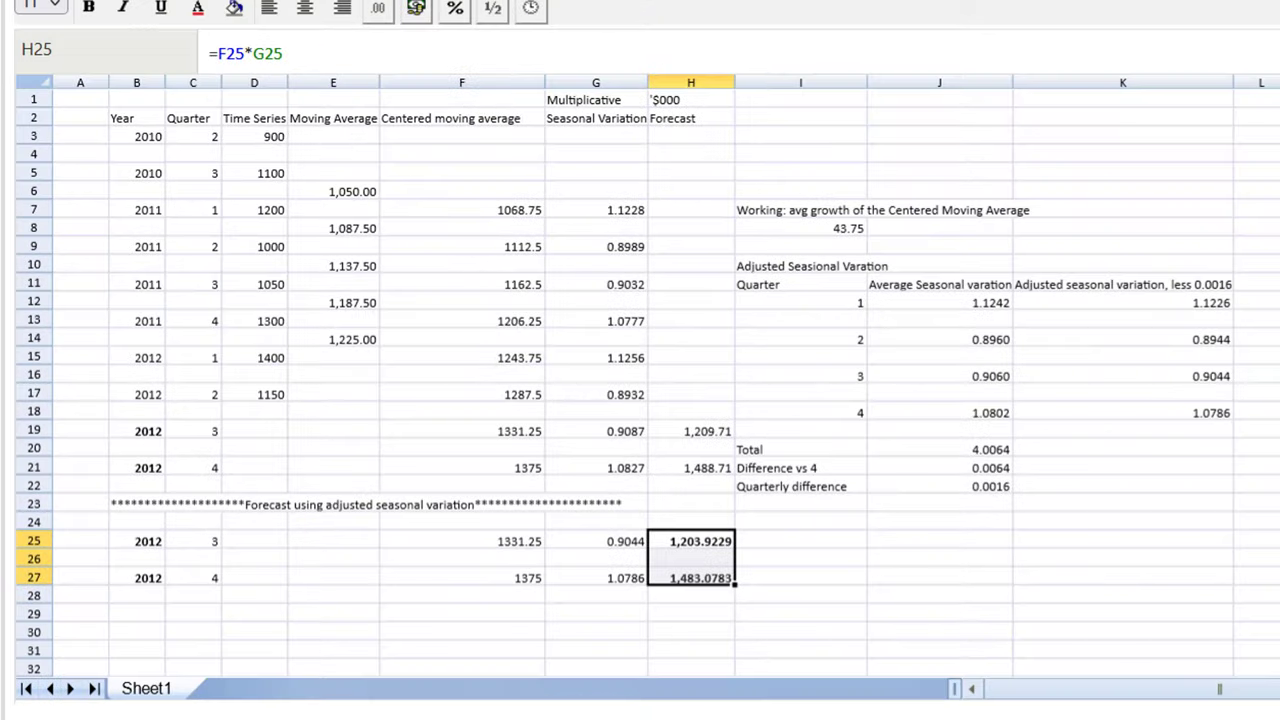